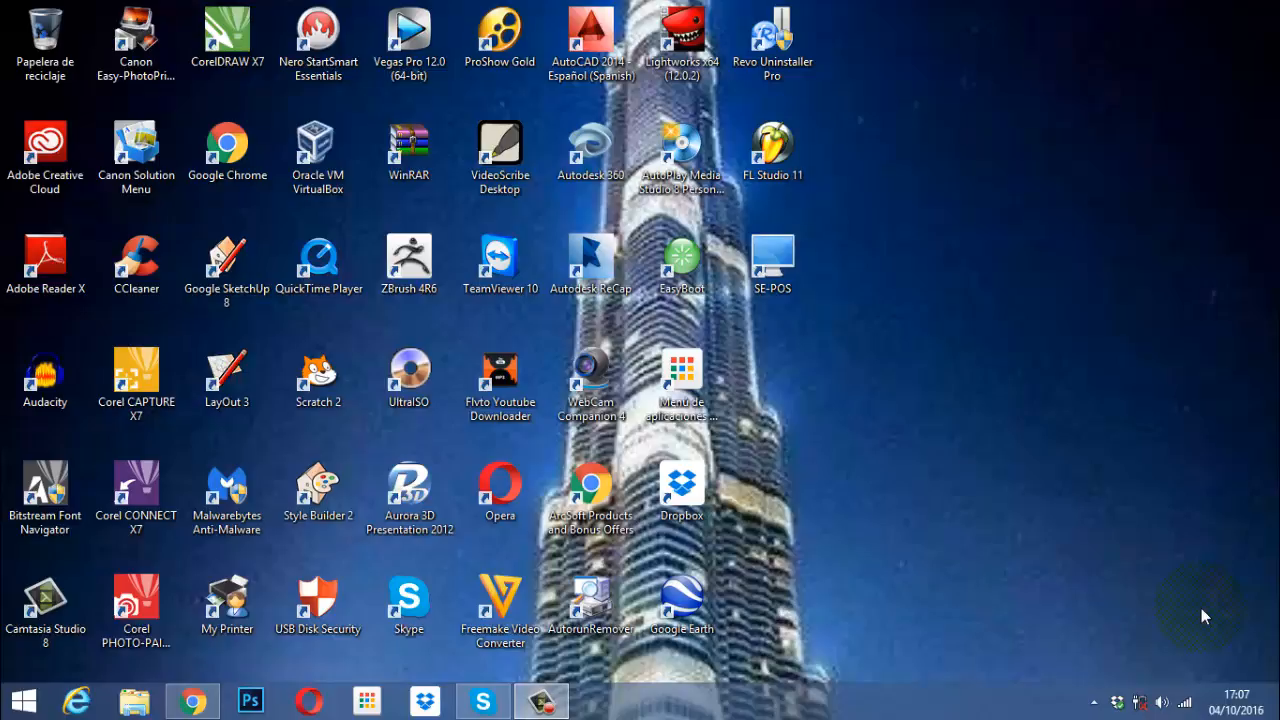
# Open the Bilgi koruma Access database from Documentos 2016 > Videos Formativos > Proyecto Educativo on the DATA (D:) drive.
pyautogui.click(134, 701)
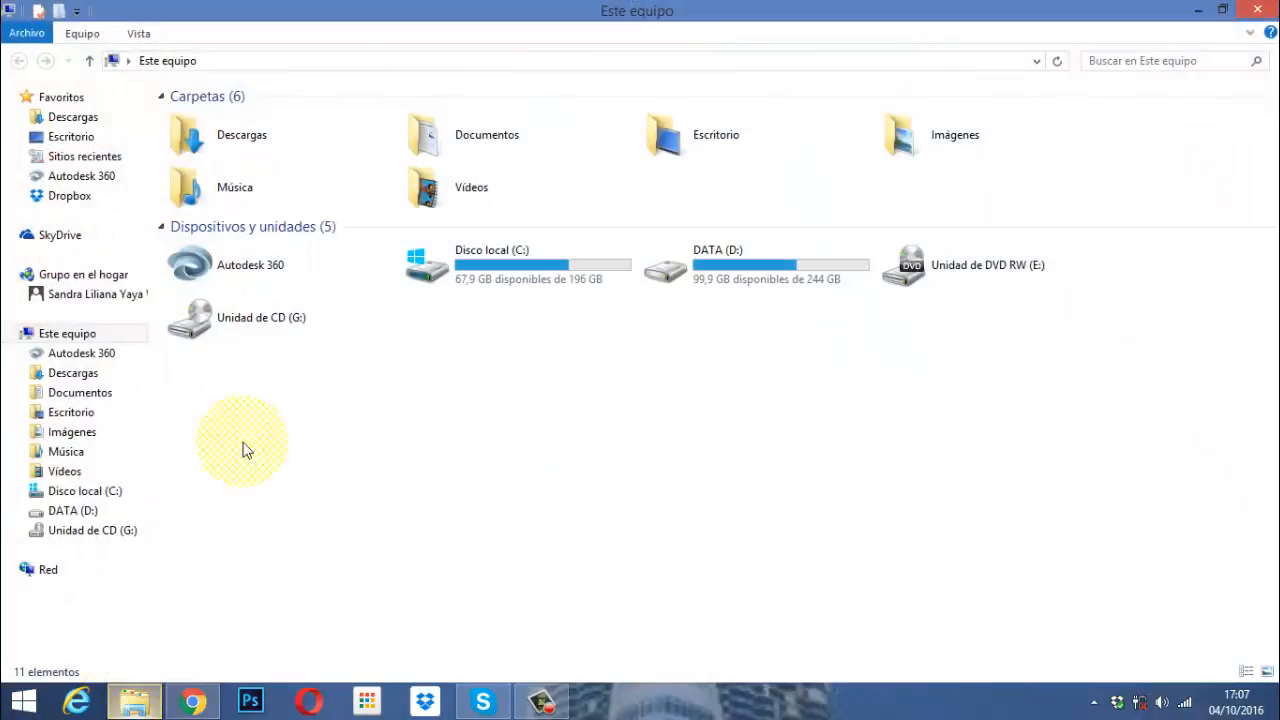
pyautogui.doubleClick(735, 270)
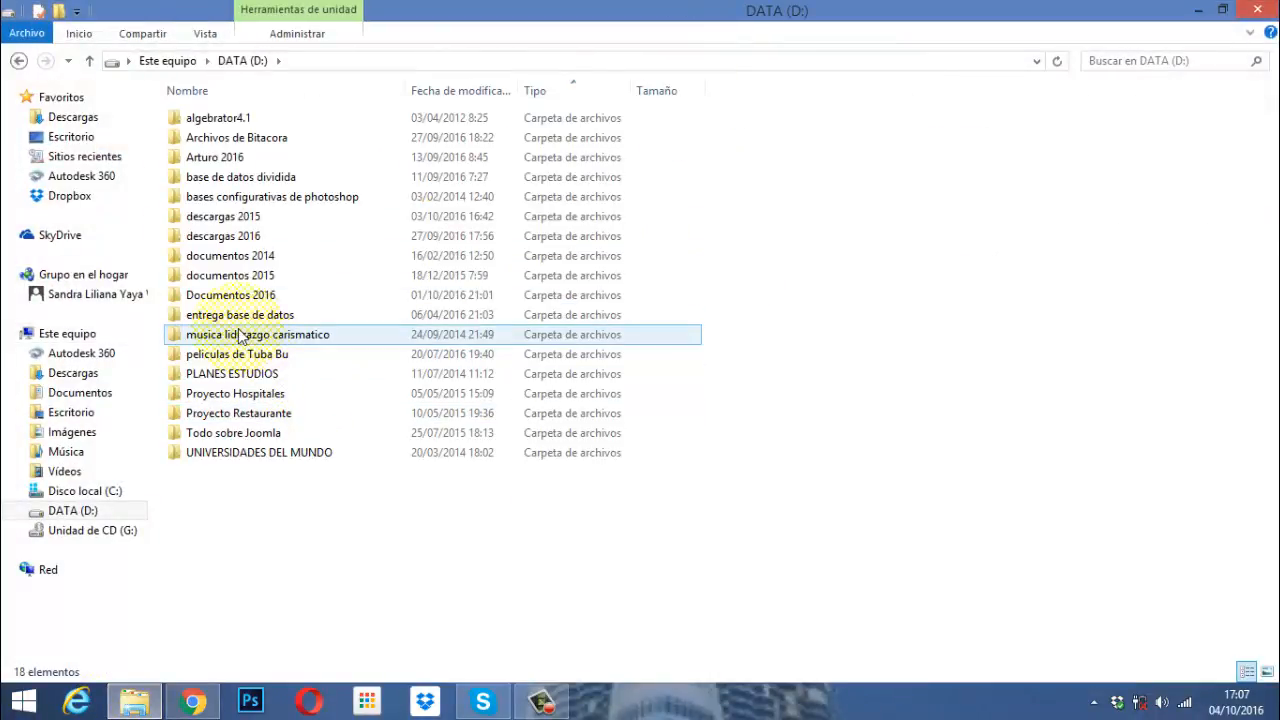
pyautogui.doubleClick(234, 294)
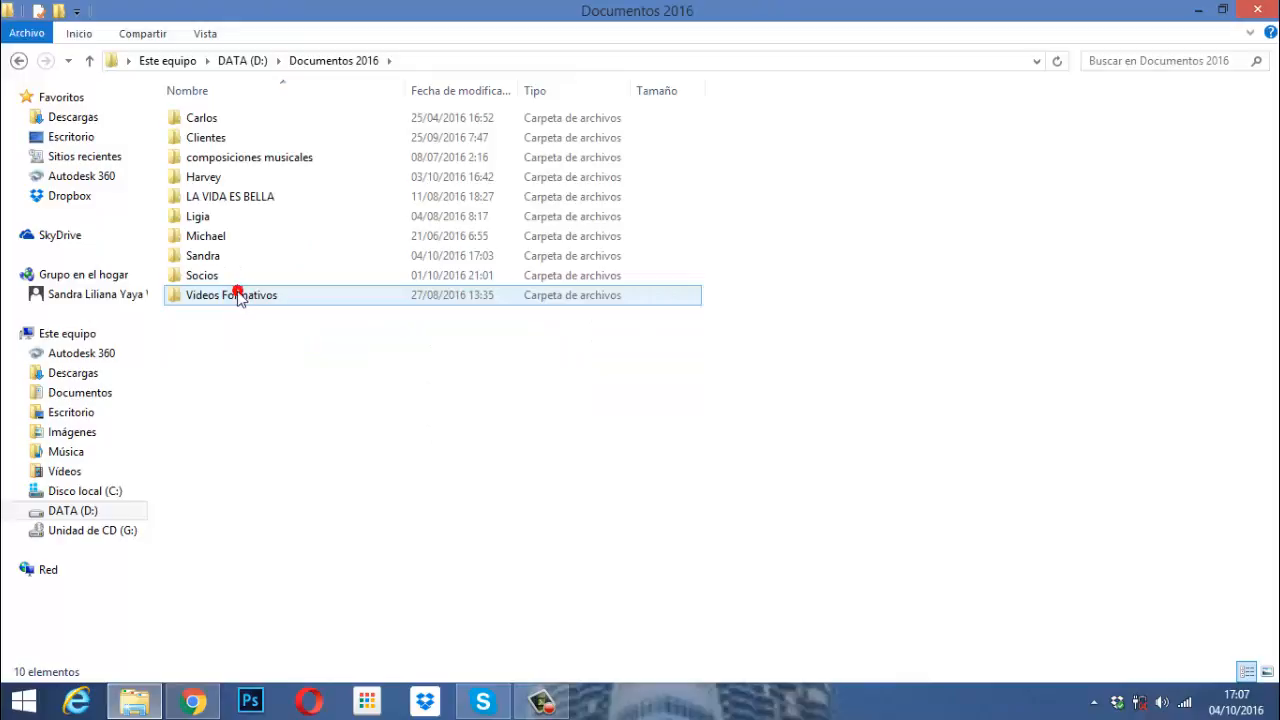
pyautogui.doubleClick(190, 300)
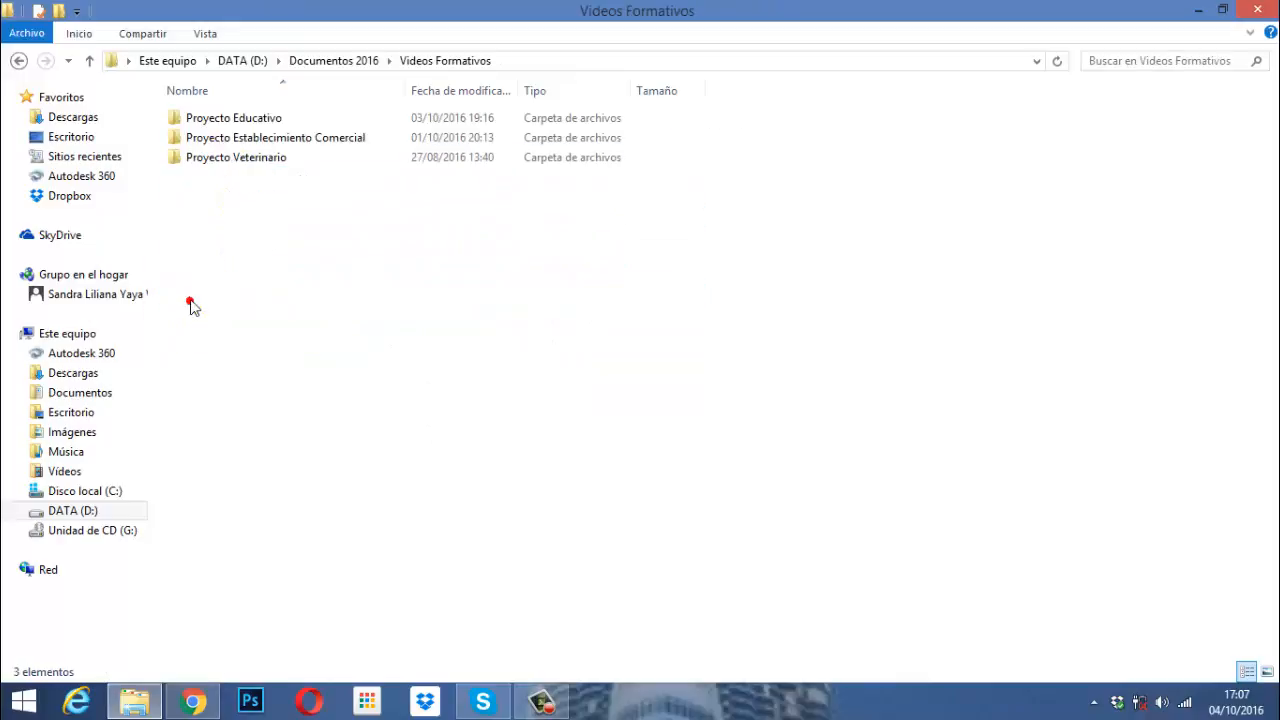
pyautogui.doubleClick(209, 116)
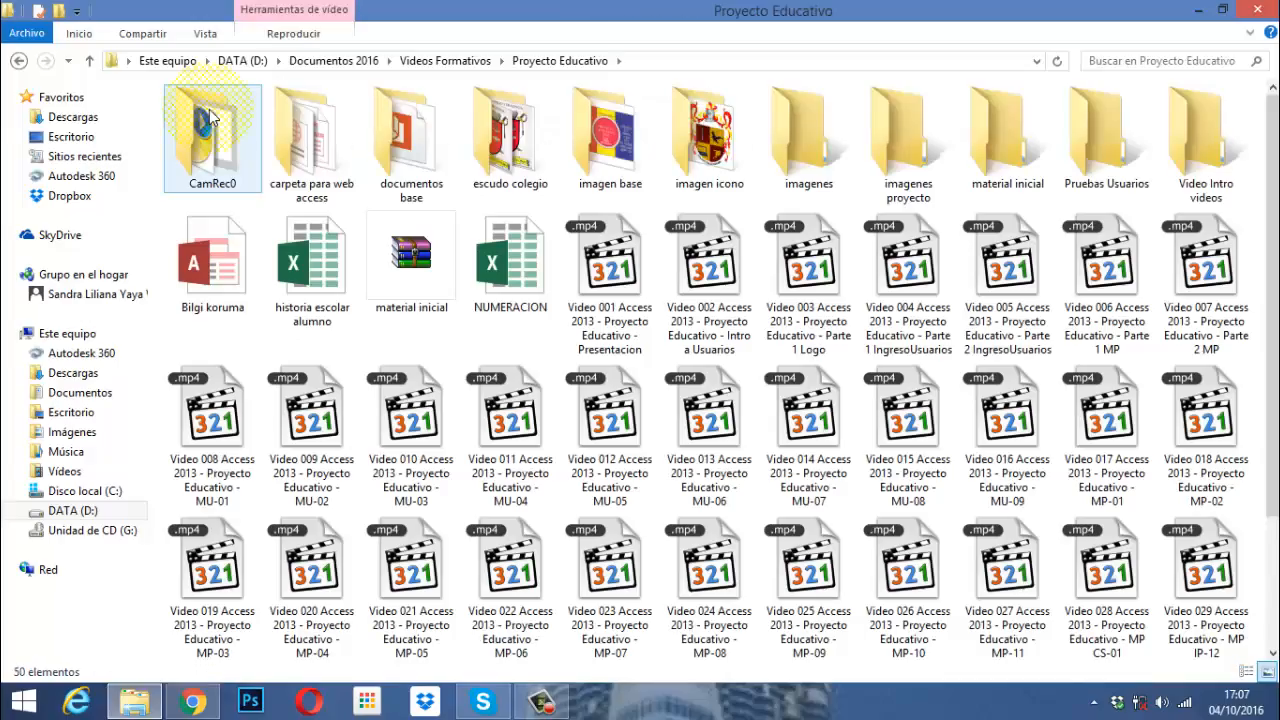
pyautogui.click(213, 298)
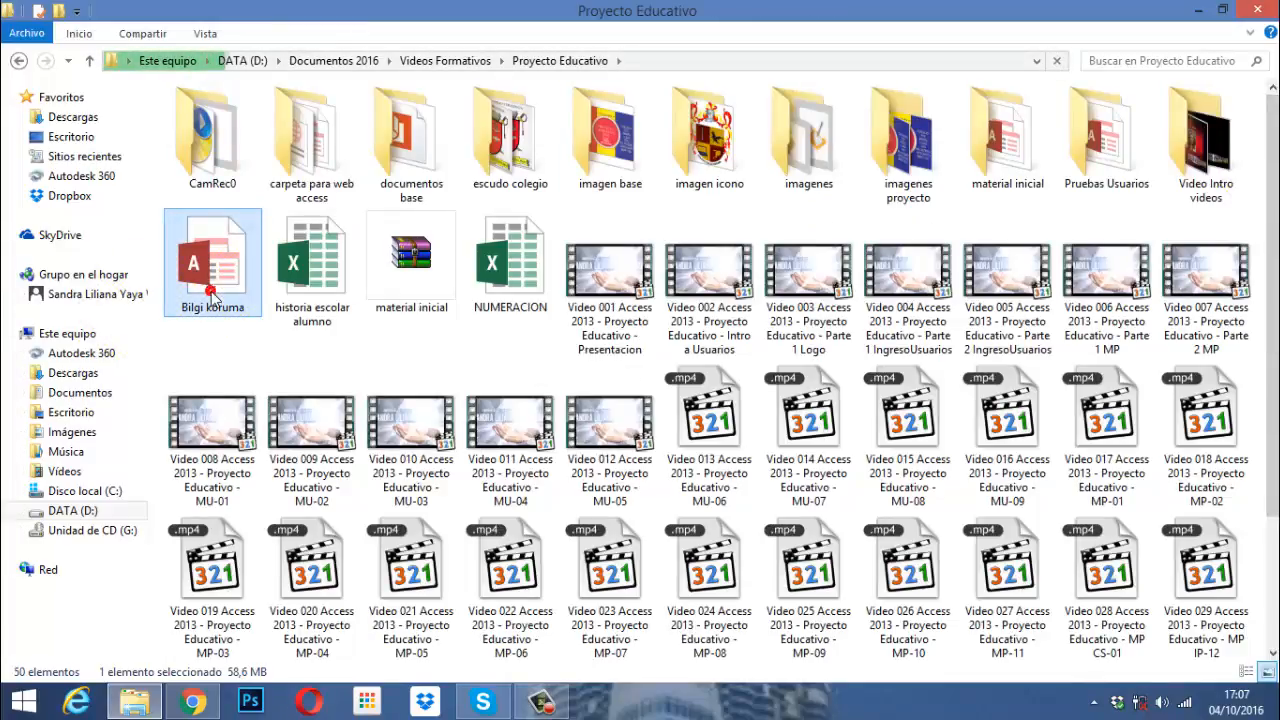
pyautogui.doubleClick(212, 303)
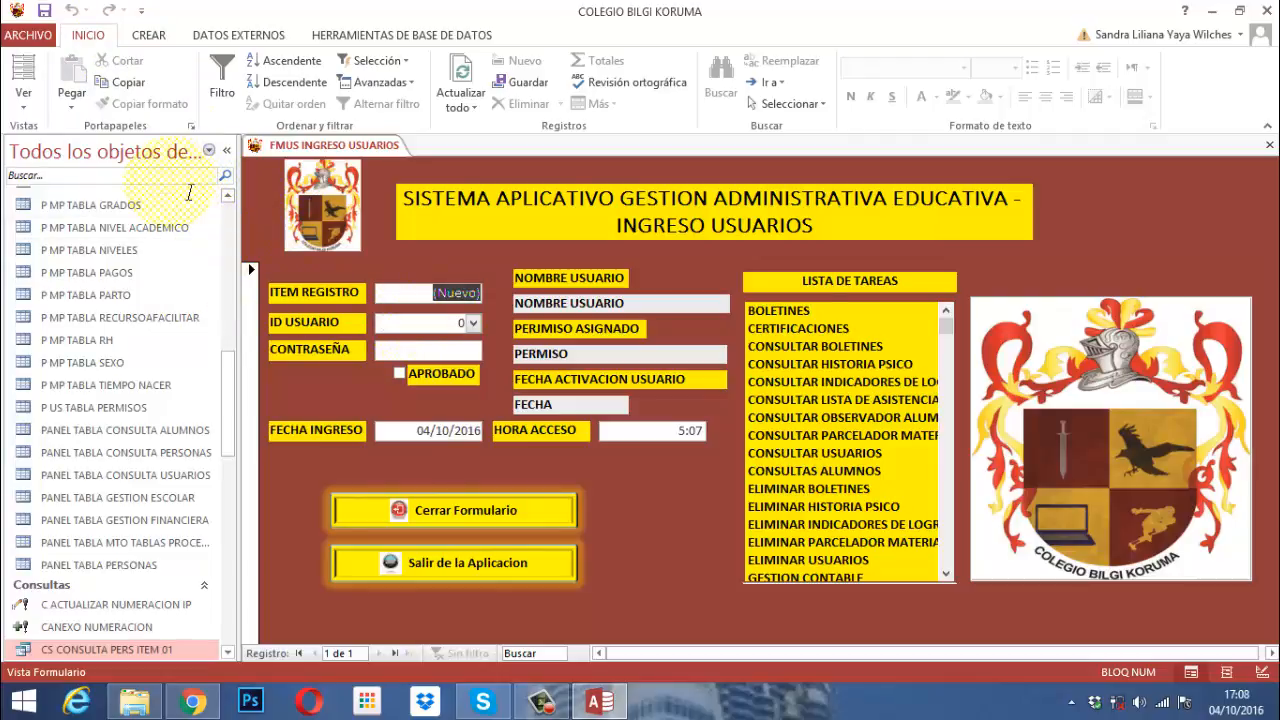
# Filter the database objects by "cs" and inspect the CS CONSULTA PERS ITEM 01 query in Design view, closing it without changes.
pyautogui.click(170, 182)
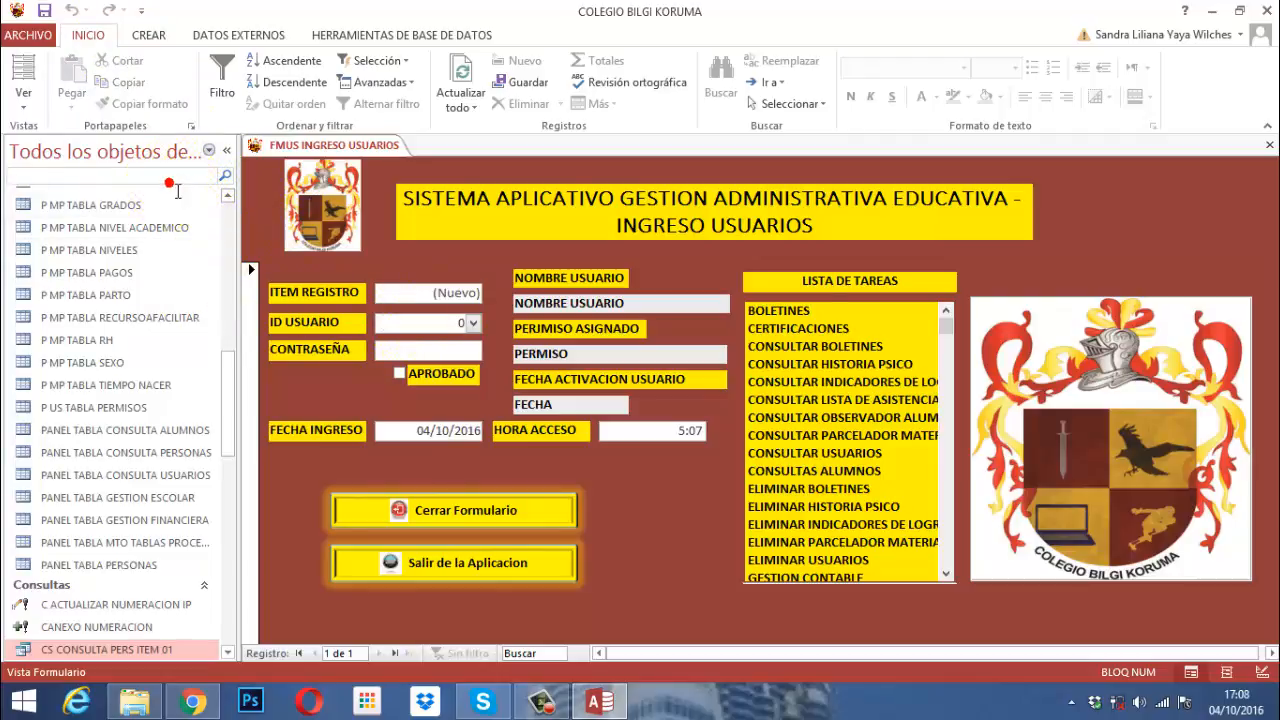
pyautogui.write('cs')
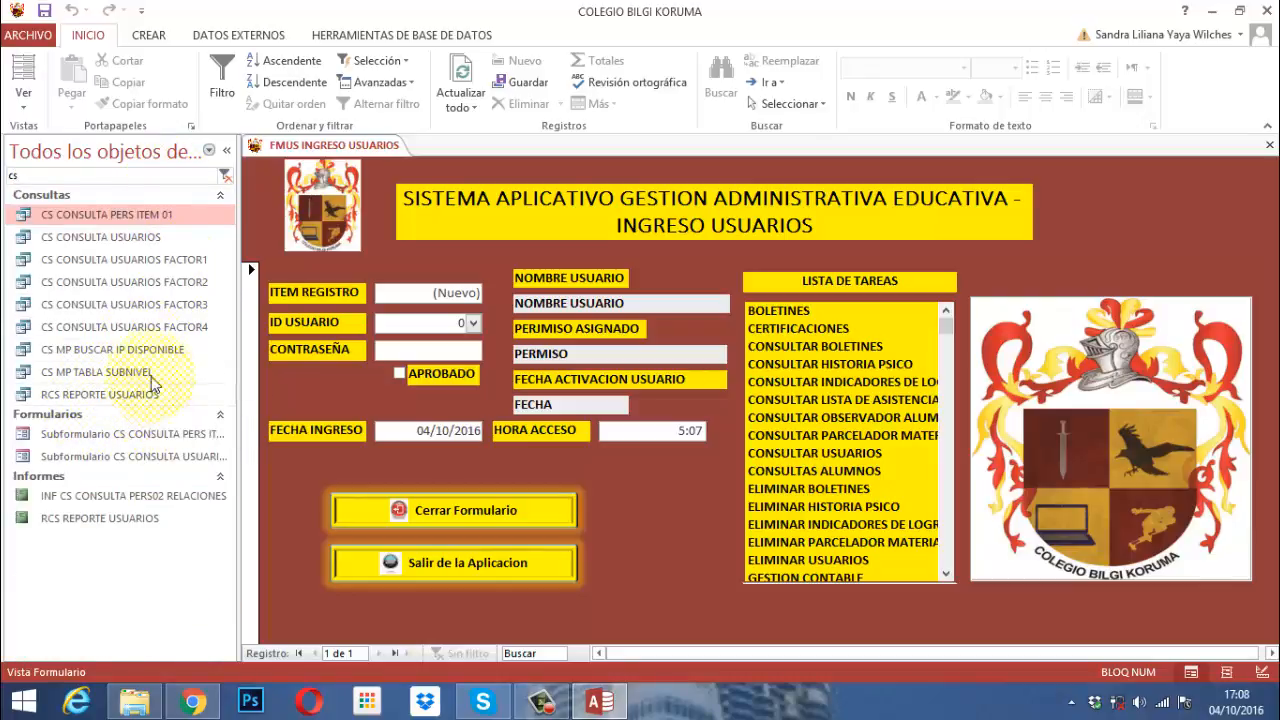
pyautogui.rightClick(128, 214)
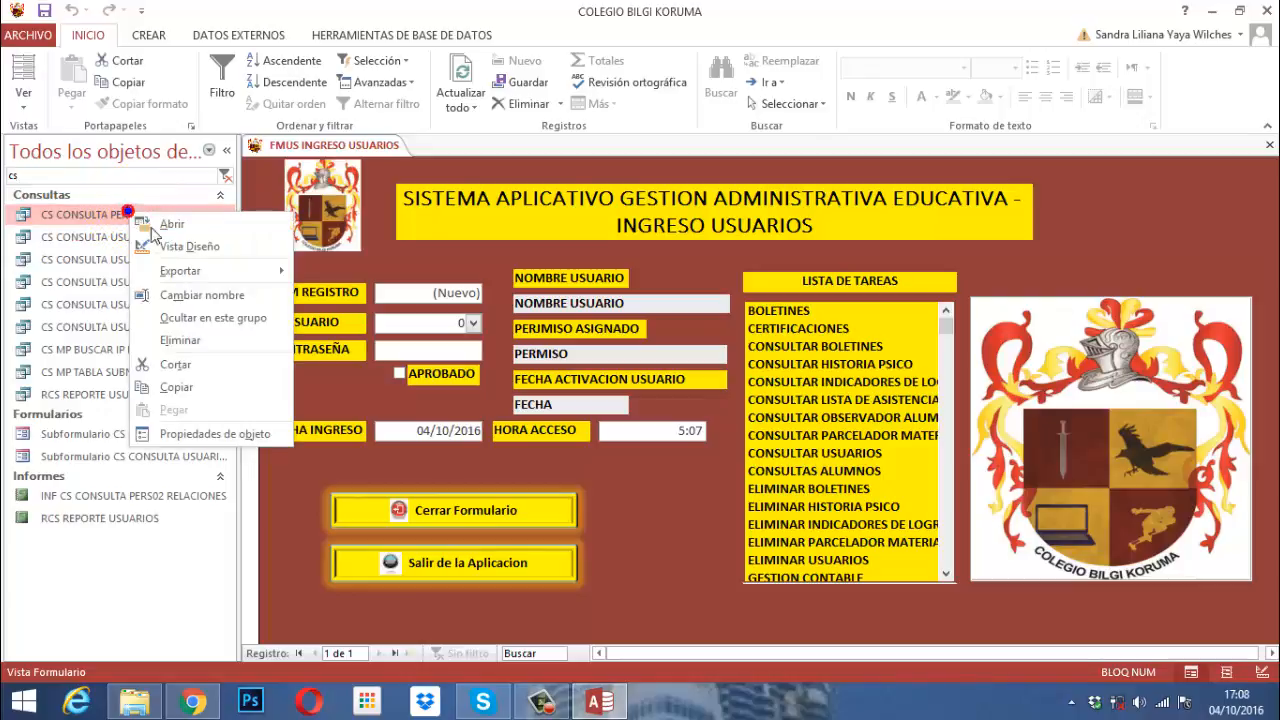
pyautogui.click(178, 246)
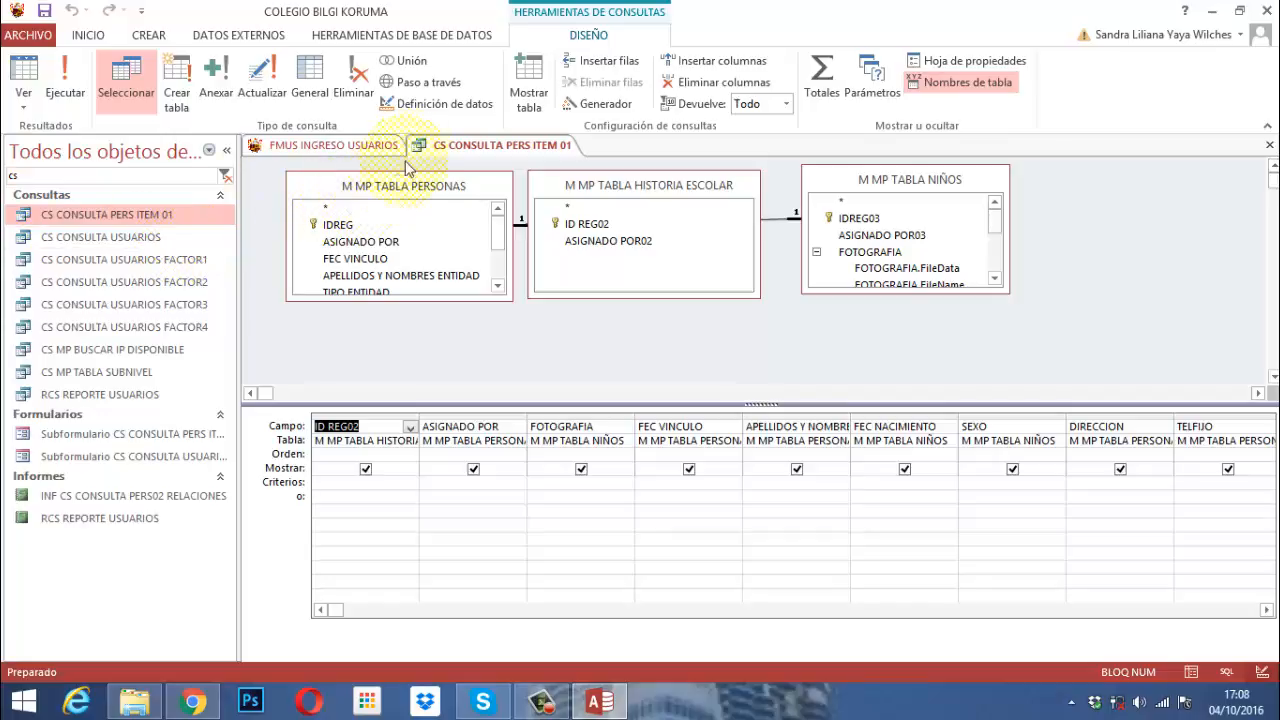
pyautogui.rightClick(522, 146)
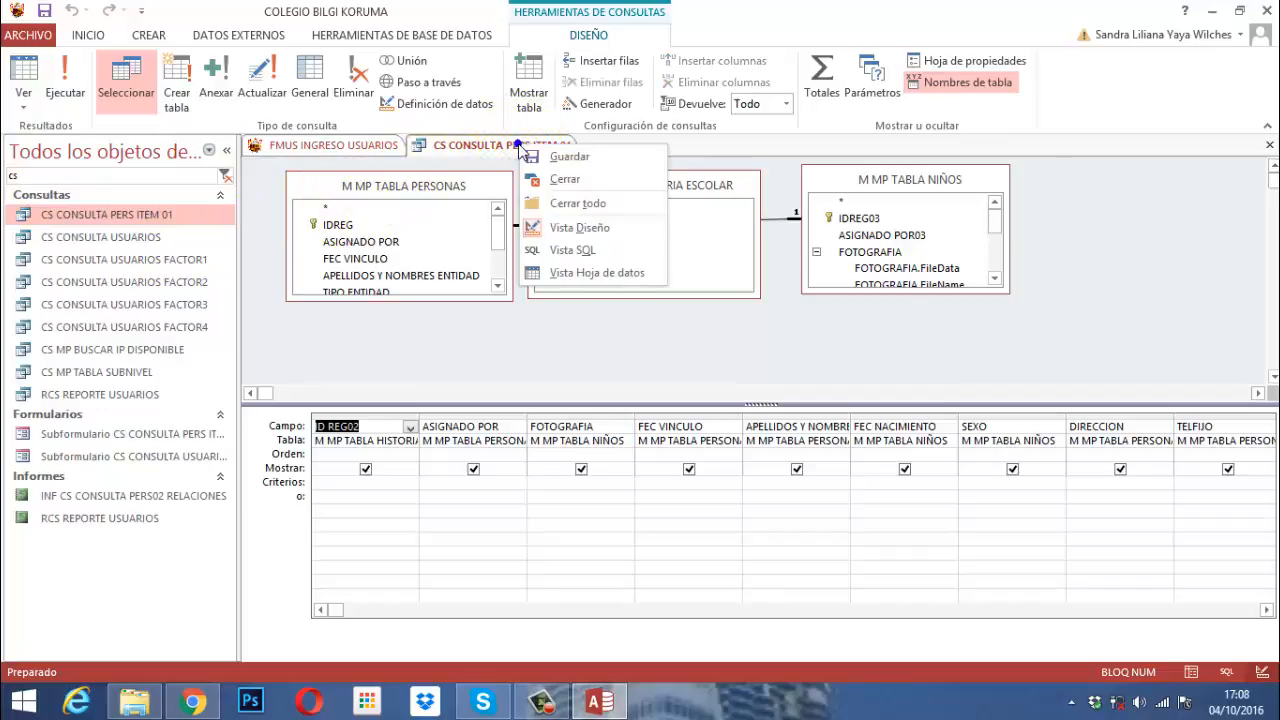
pyautogui.click(557, 182)
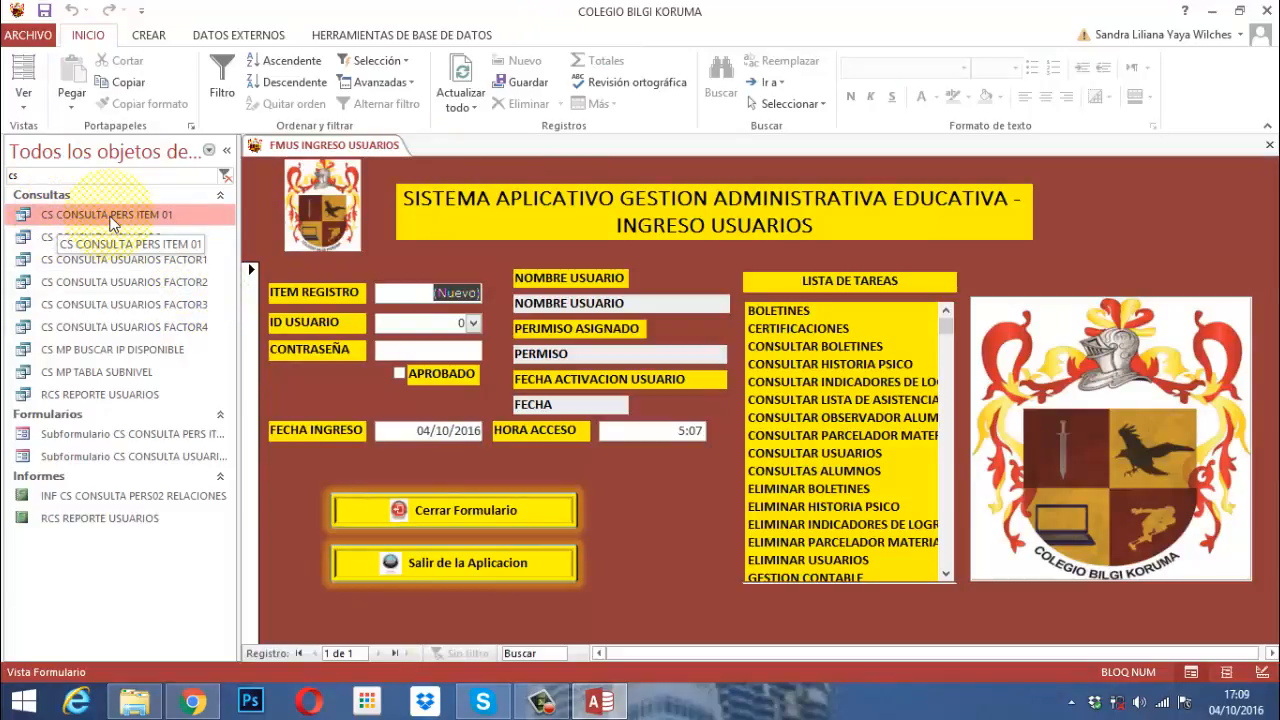
# Create a new query in Design view based on the table M MP TABLA PERSONAS.
pyautogui.click(146, 38)
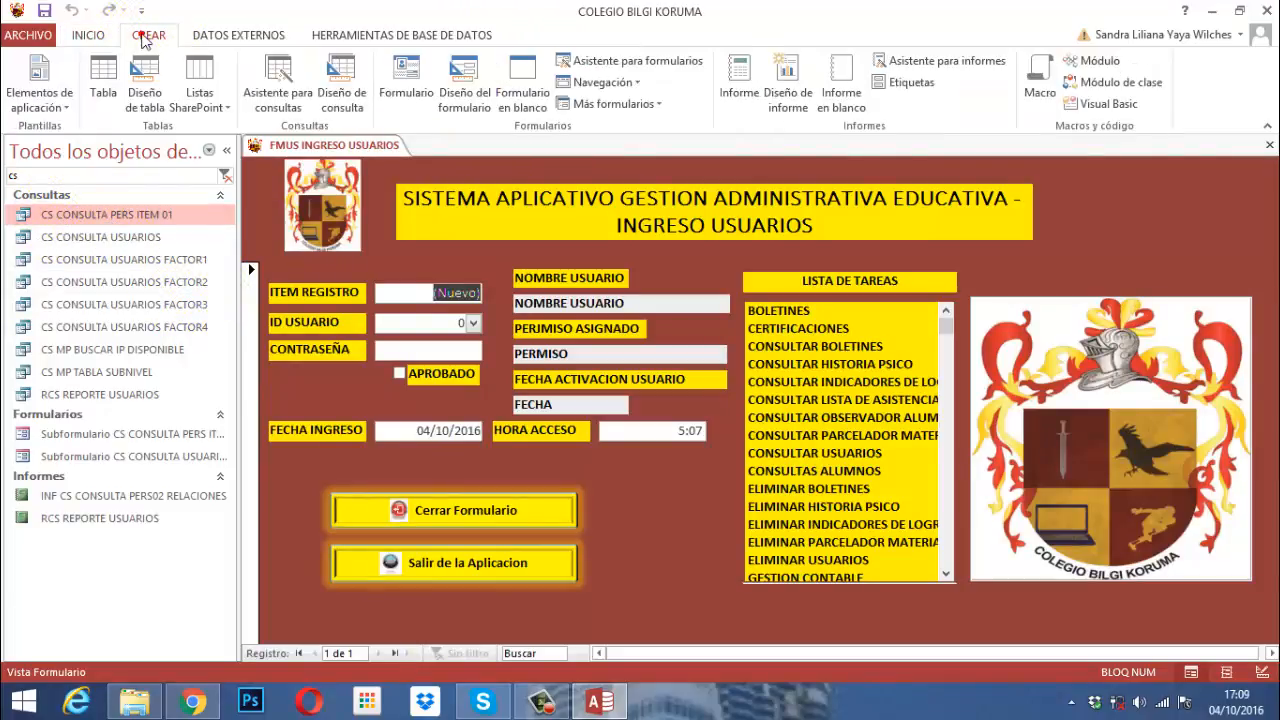
pyautogui.click(342, 103)
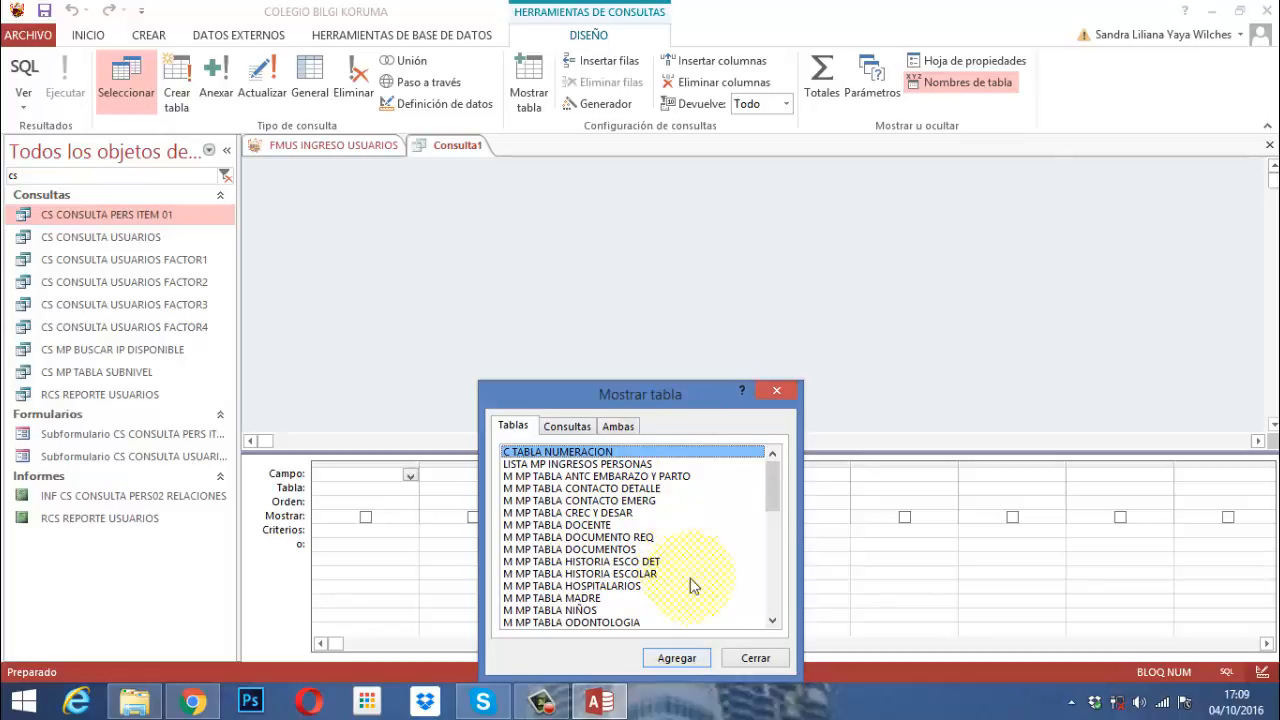
pyautogui.click(772, 620)
pyautogui.click(772, 620)
pyautogui.click(772, 620)
pyautogui.click(772, 620)
pyautogui.click(772, 620)
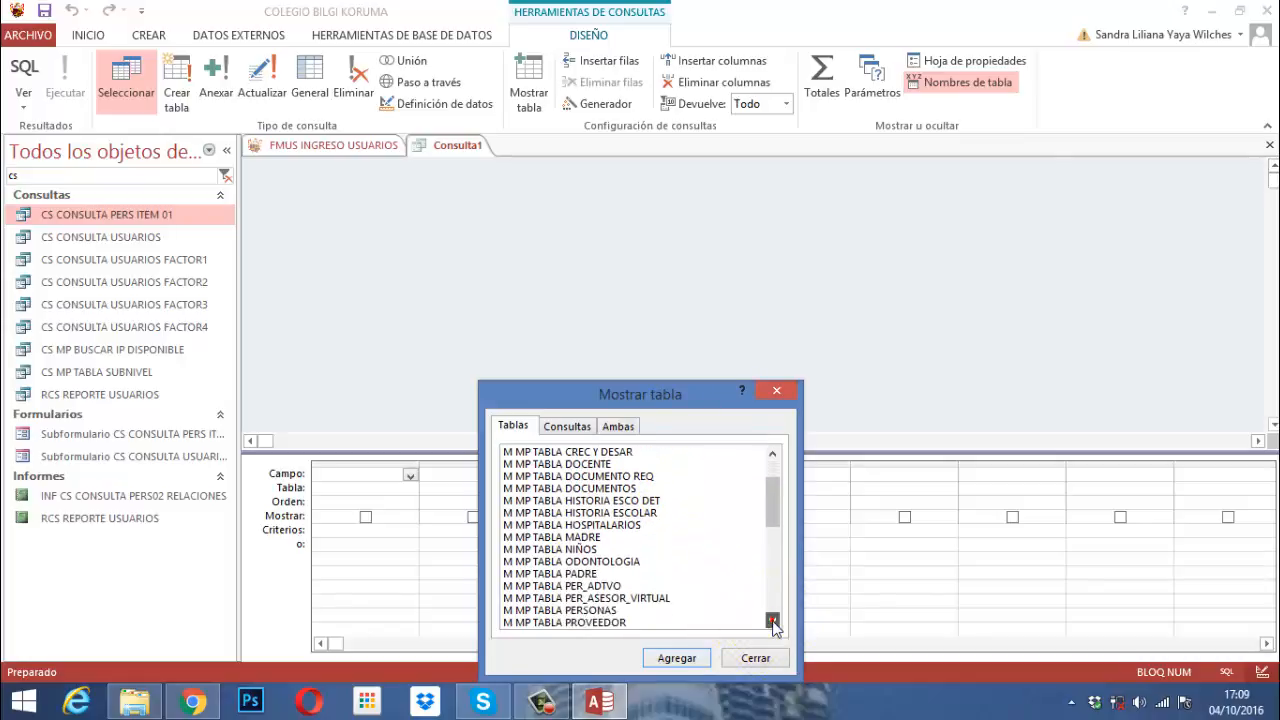
pyautogui.click(772, 620)
pyautogui.click(605, 598)
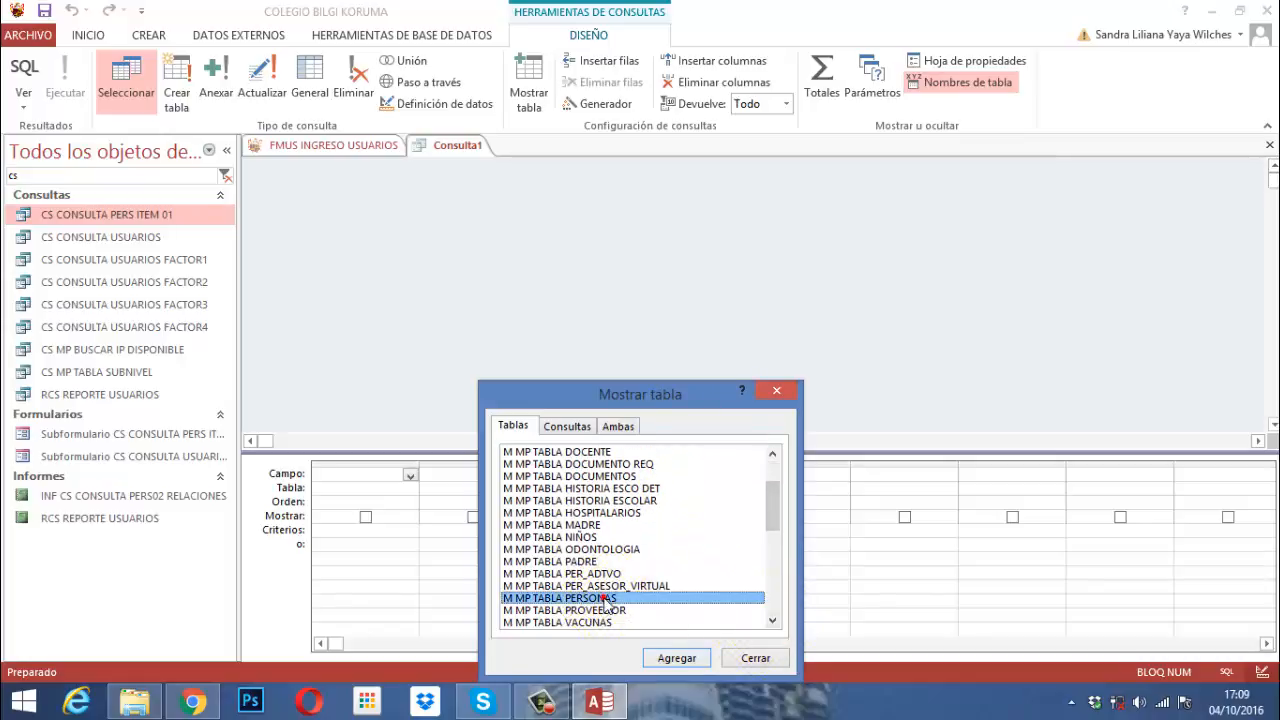
pyautogui.click(676, 658)
pyautogui.click(752, 660)
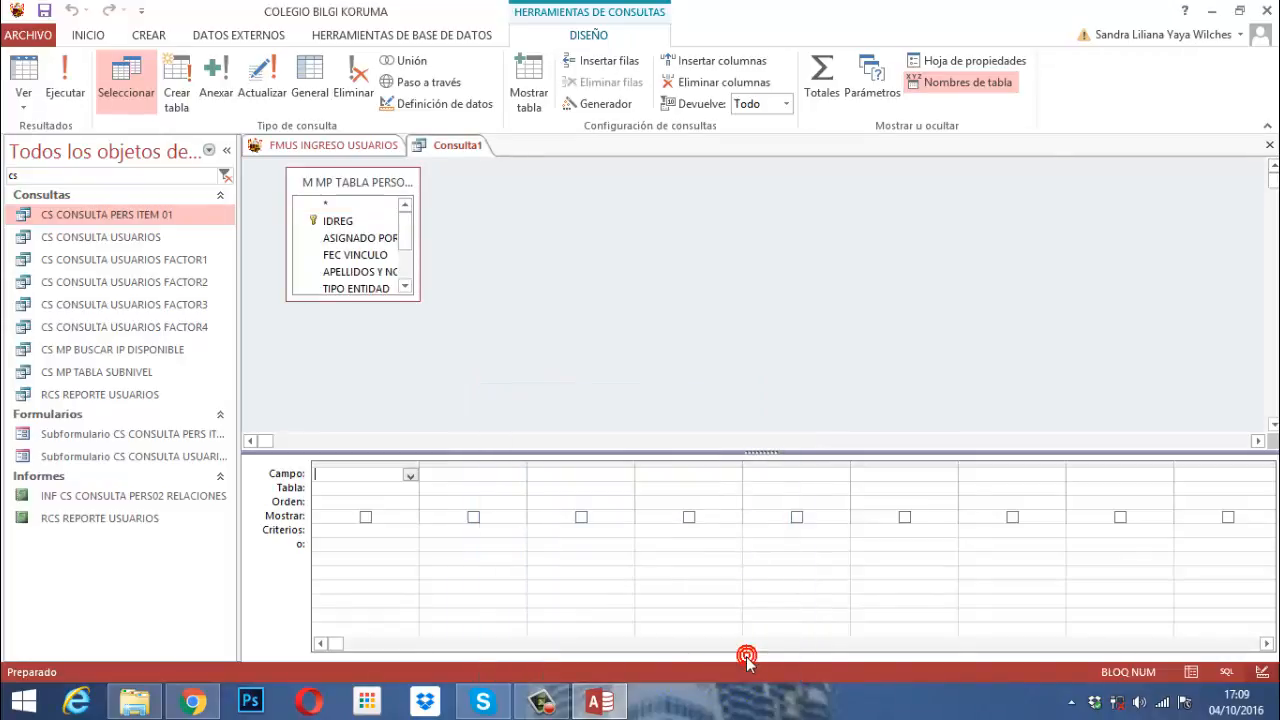
# Save the new query as CS CONSULTA PERS ITEM 02.
pyautogui.rightClick(445, 147)
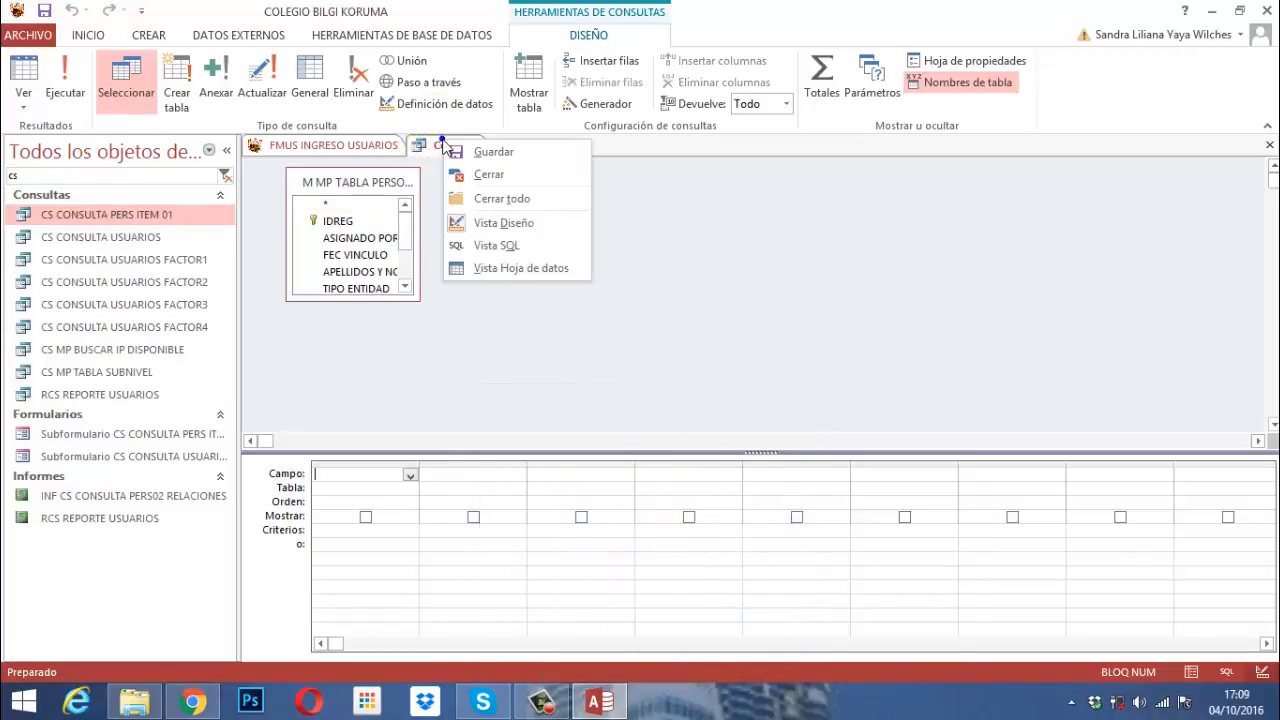
pyautogui.click(483, 150)
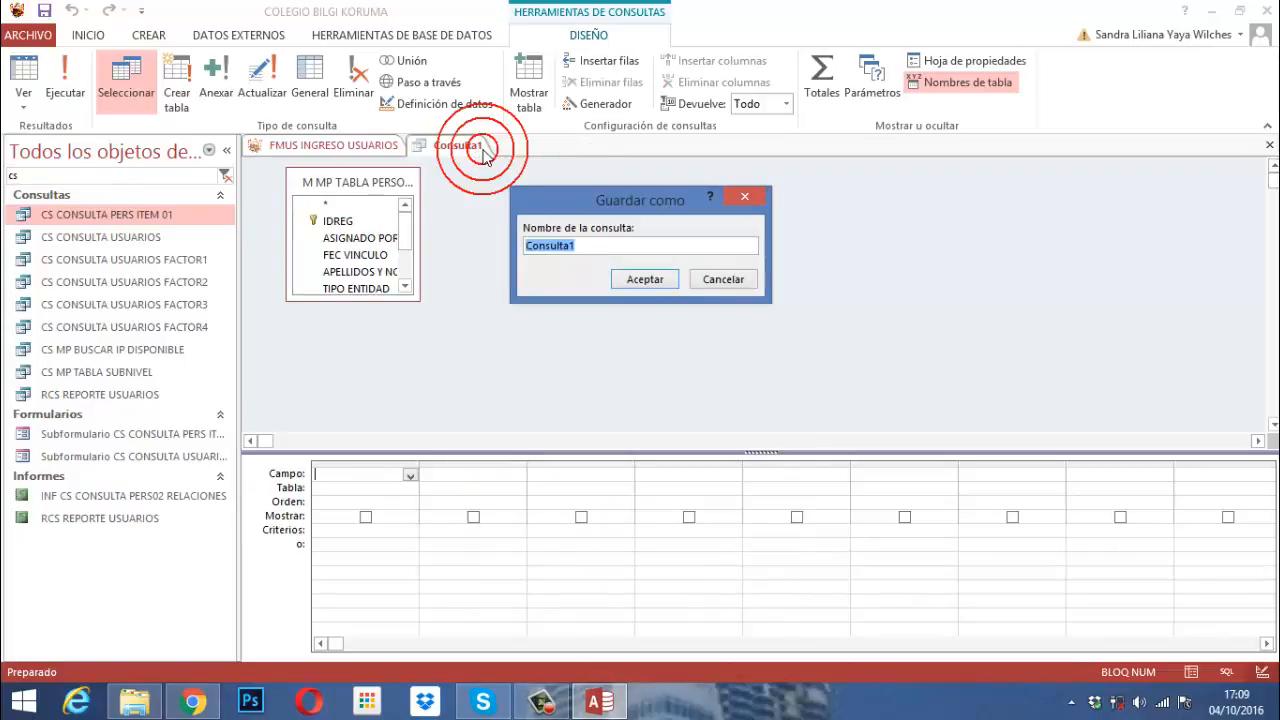
pyautogui.write('c')
pyautogui.press('capslock')
pyautogui.press('BackSpace')
pyautogui.write('CS')
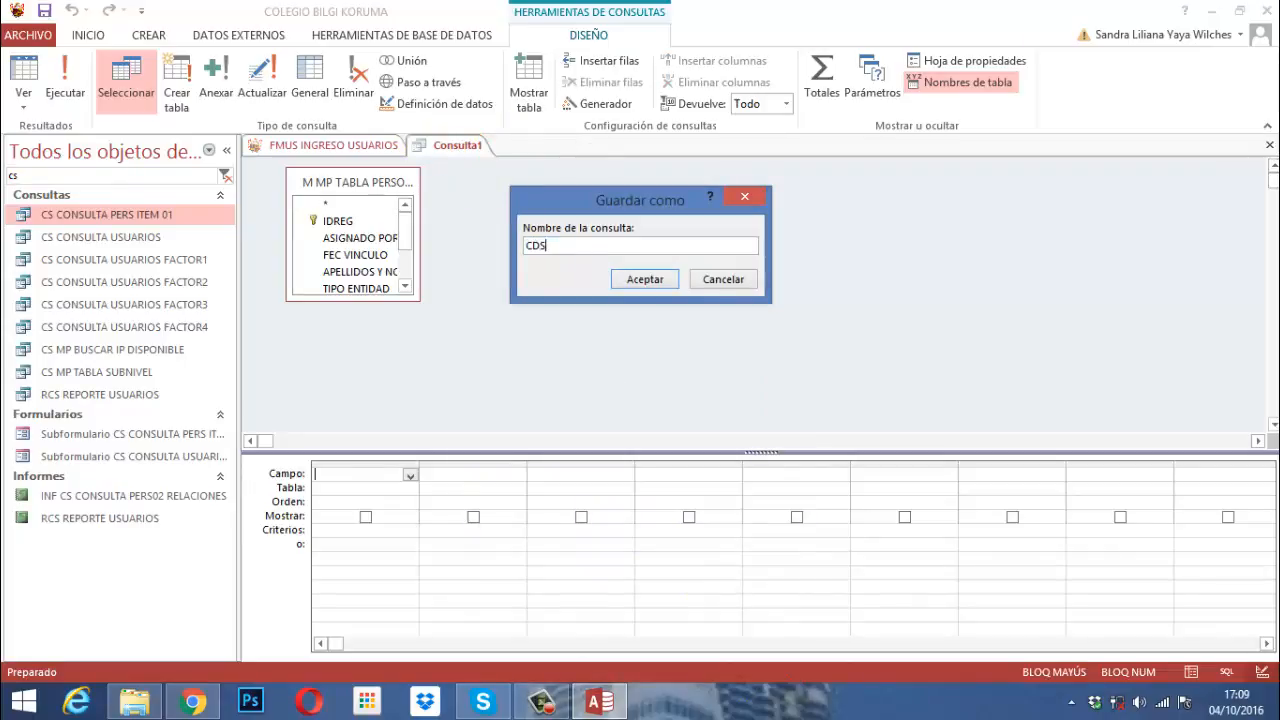
pyautogui.write(' CONSULTA PERS ITEM 02')
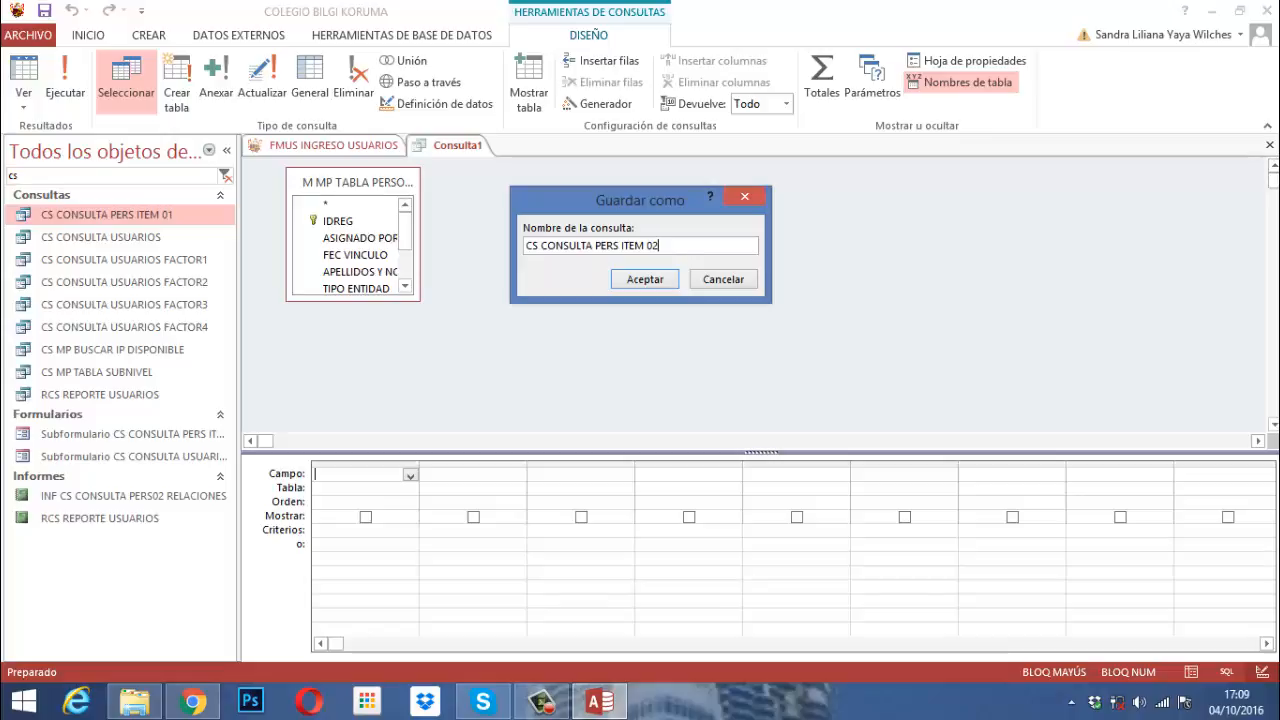
pyautogui.click(645, 280)
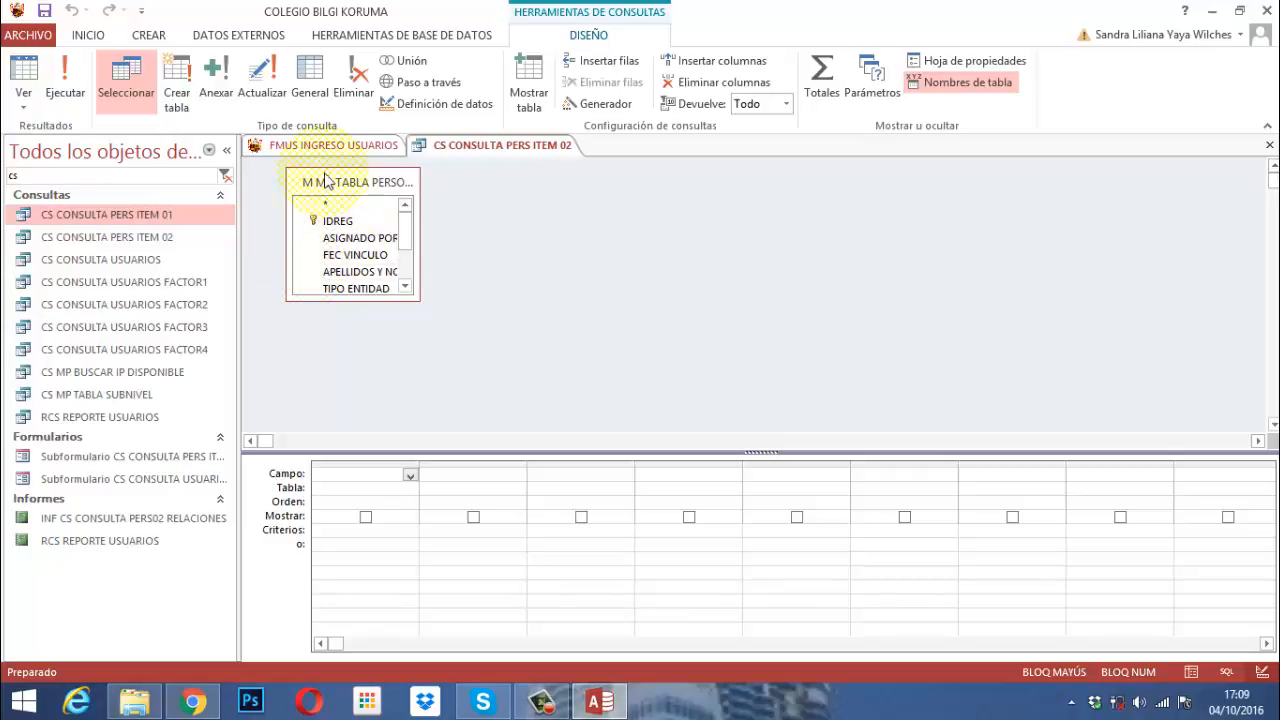
# Add the tables M MP TABLA MADRE, M MP TABLA PADRE and M MP TABLA CONTACTO EMERG to the query.
pyautogui.rightClick(558, 190)
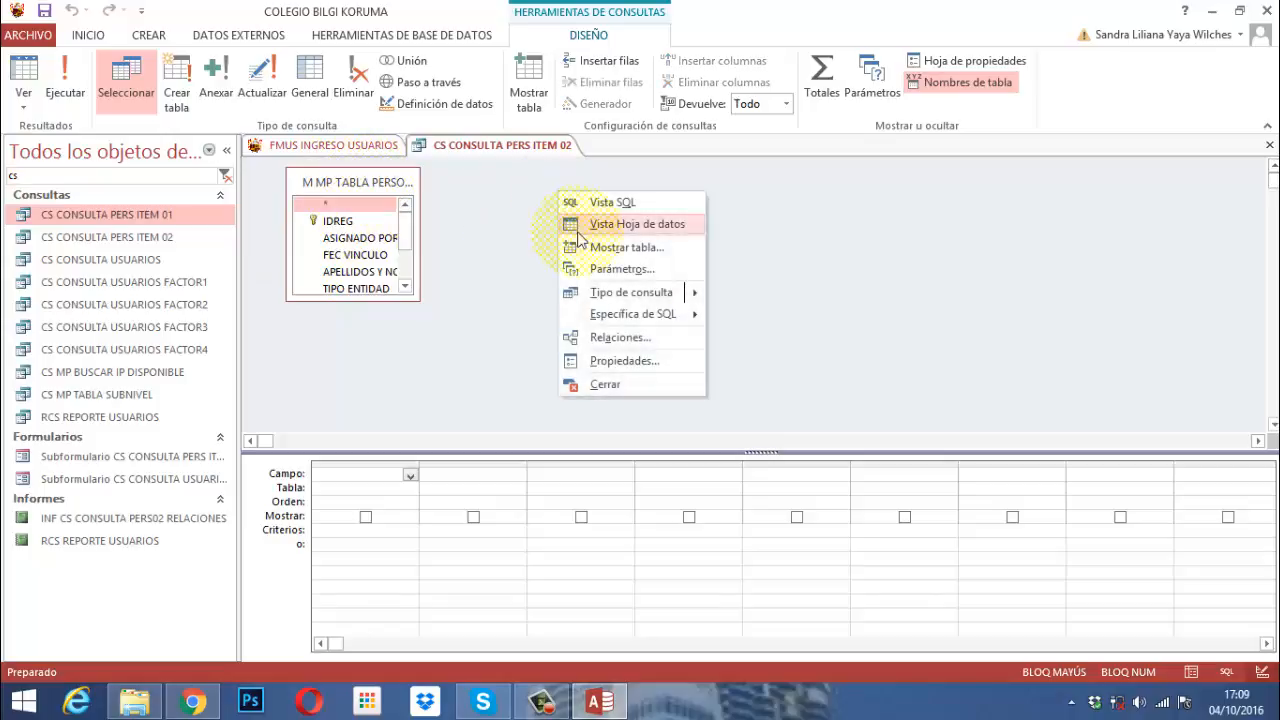
pyautogui.click(633, 254)
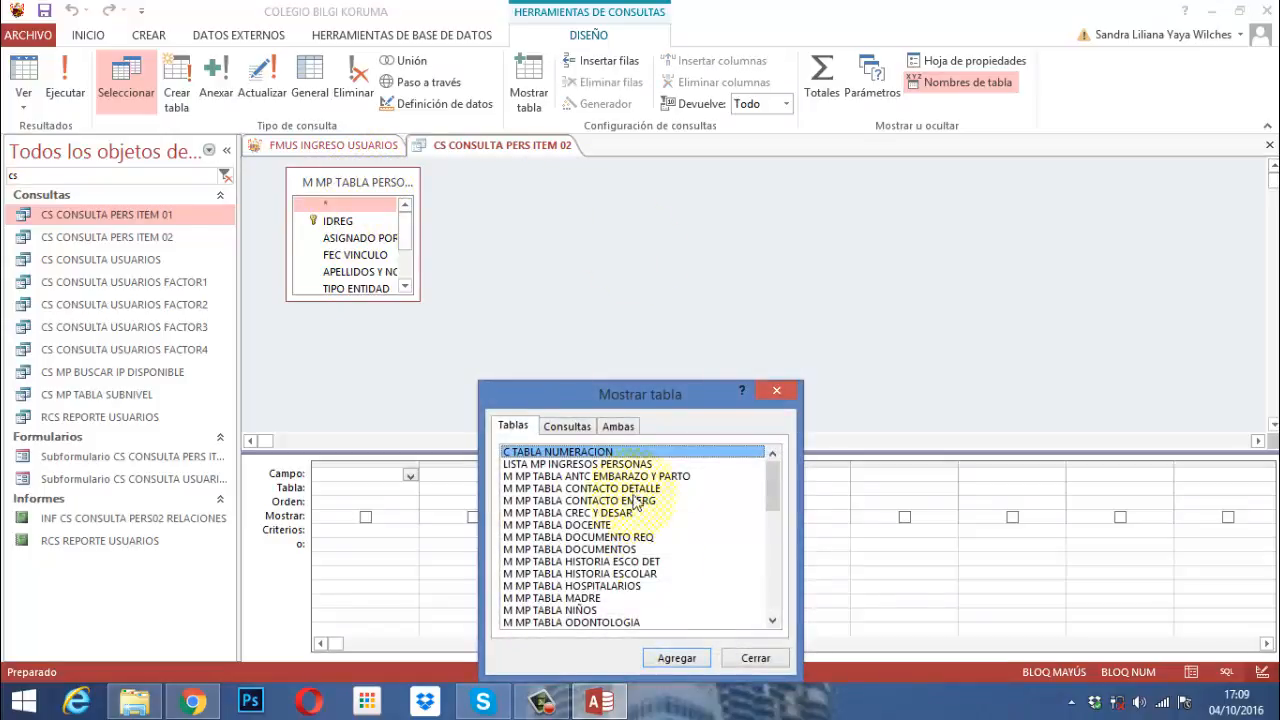
pyautogui.click(680, 599)
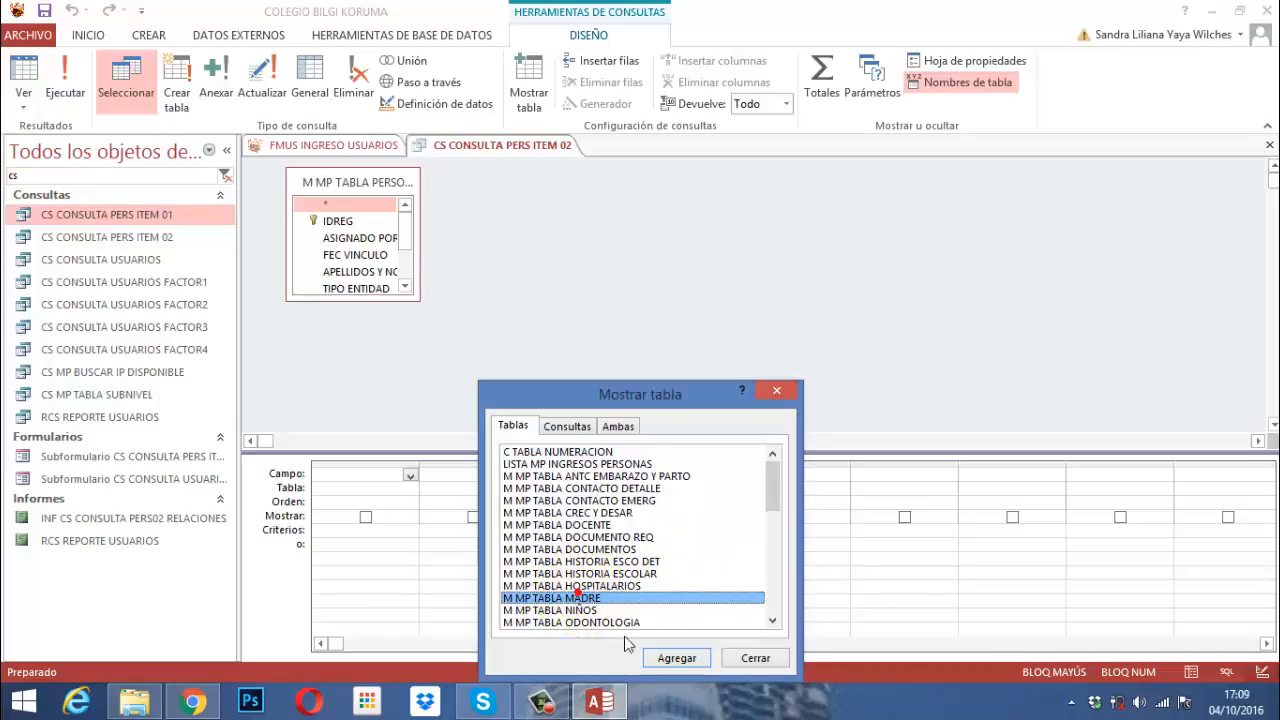
pyautogui.click(677, 658)
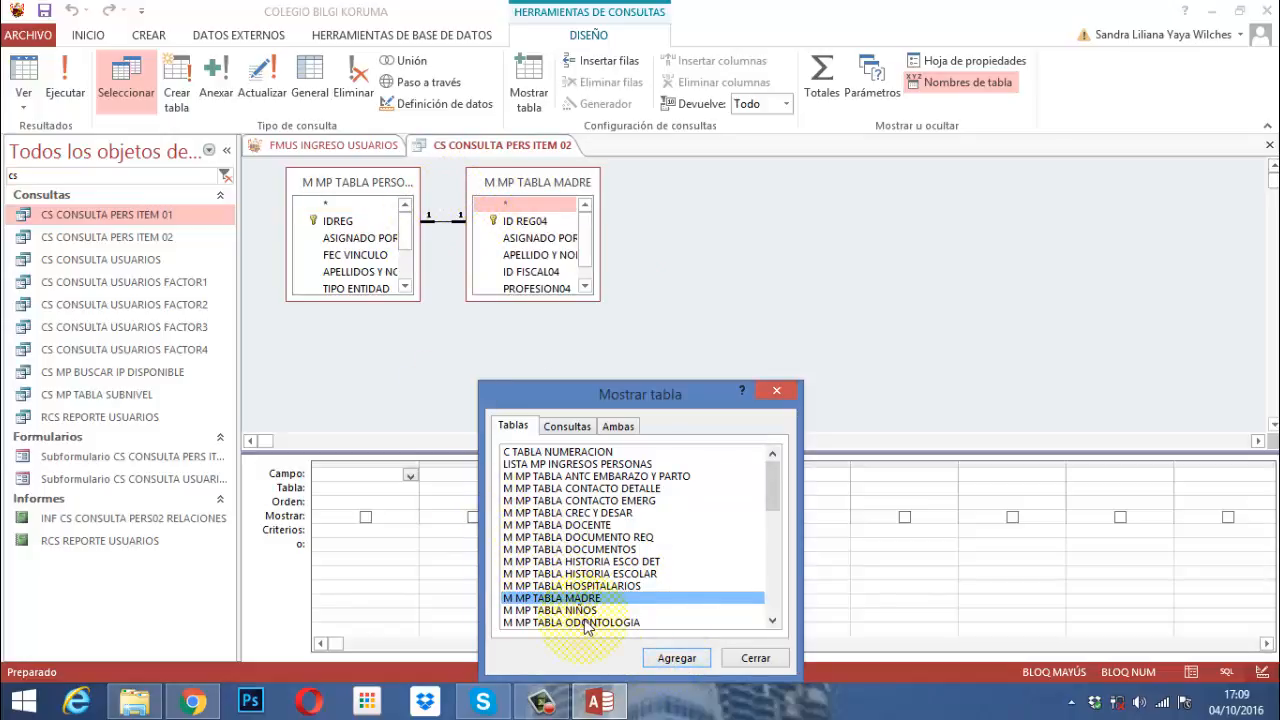
pyautogui.click(773, 621)
pyautogui.click(773, 621)
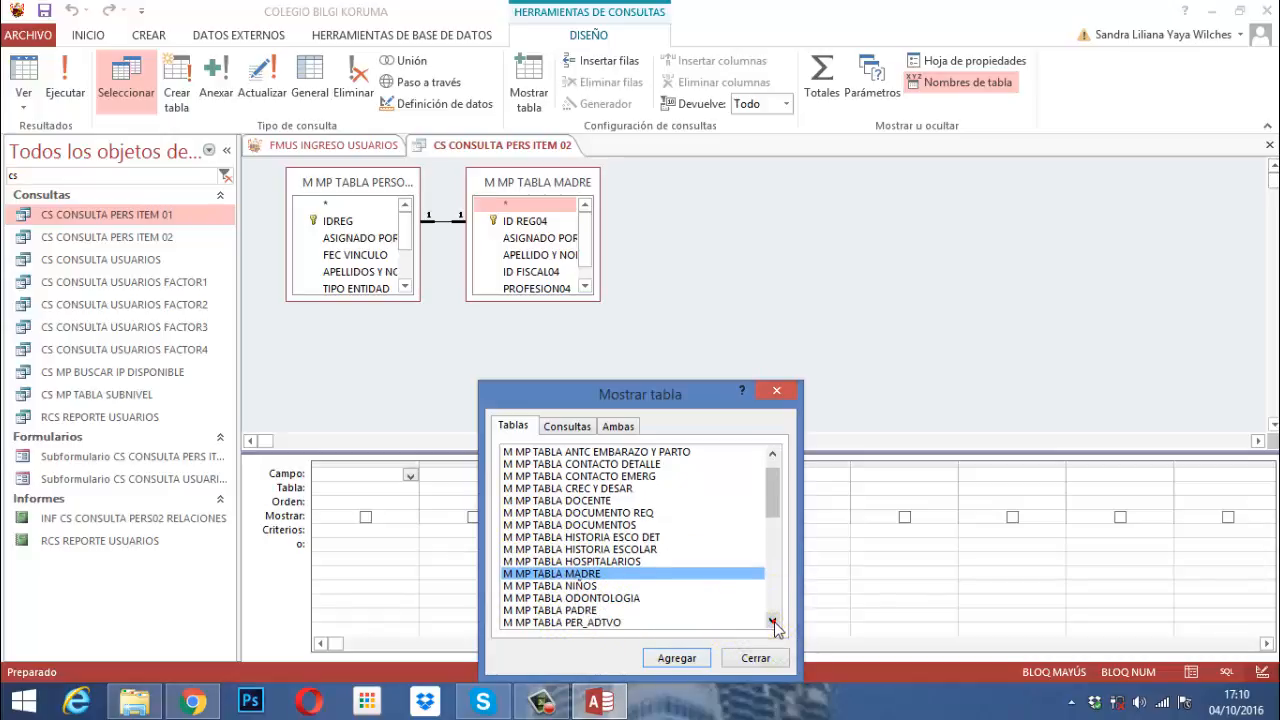
pyautogui.click(582, 610)
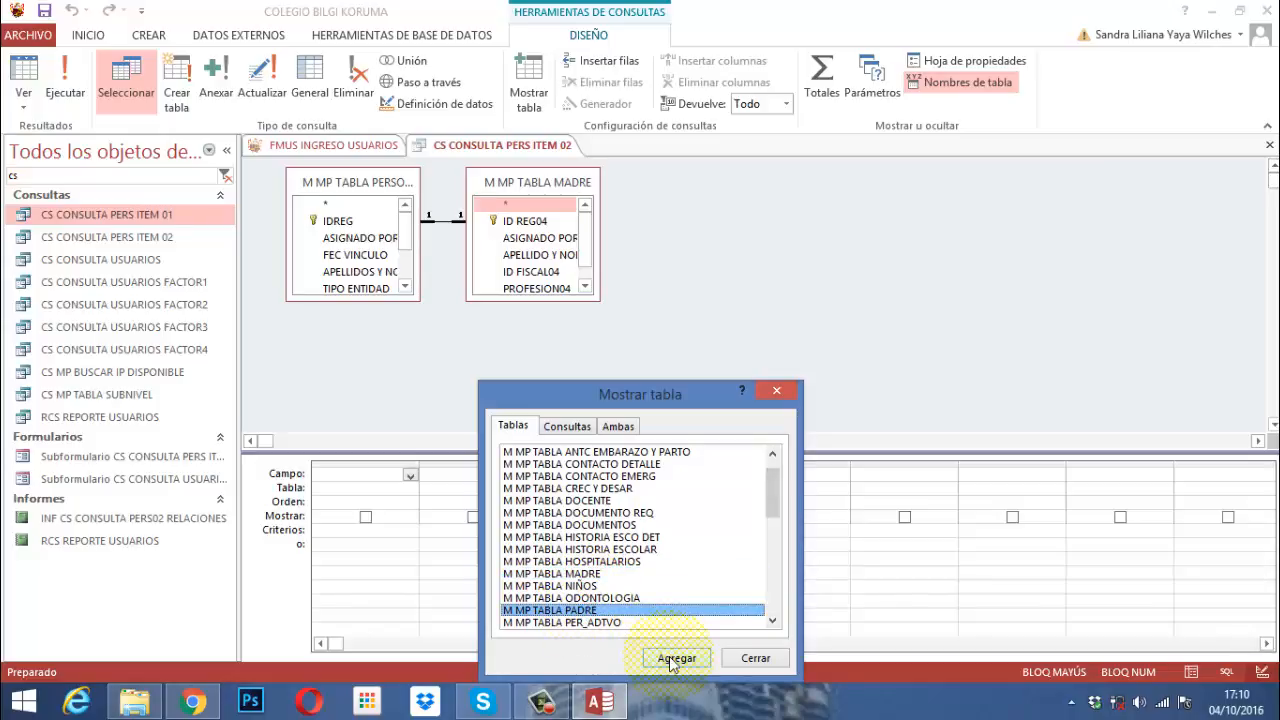
pyautogui.click(675, 658)
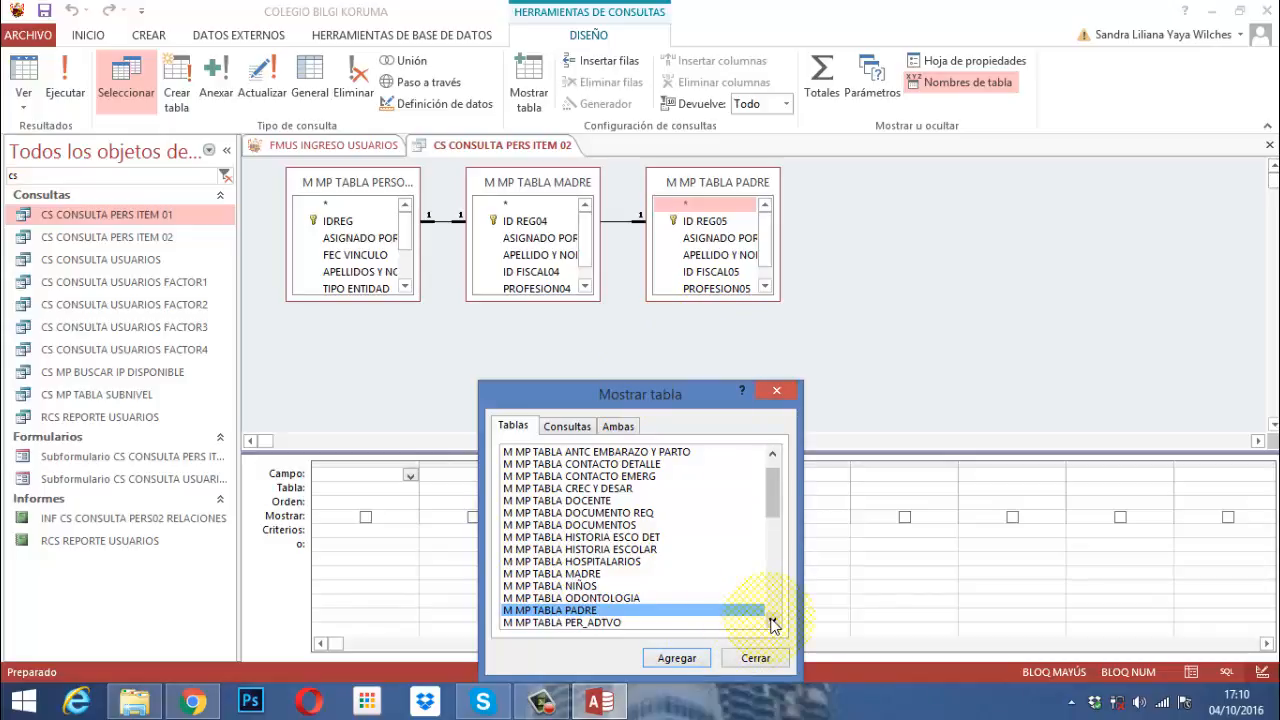
pyautogui.click(636, 477)
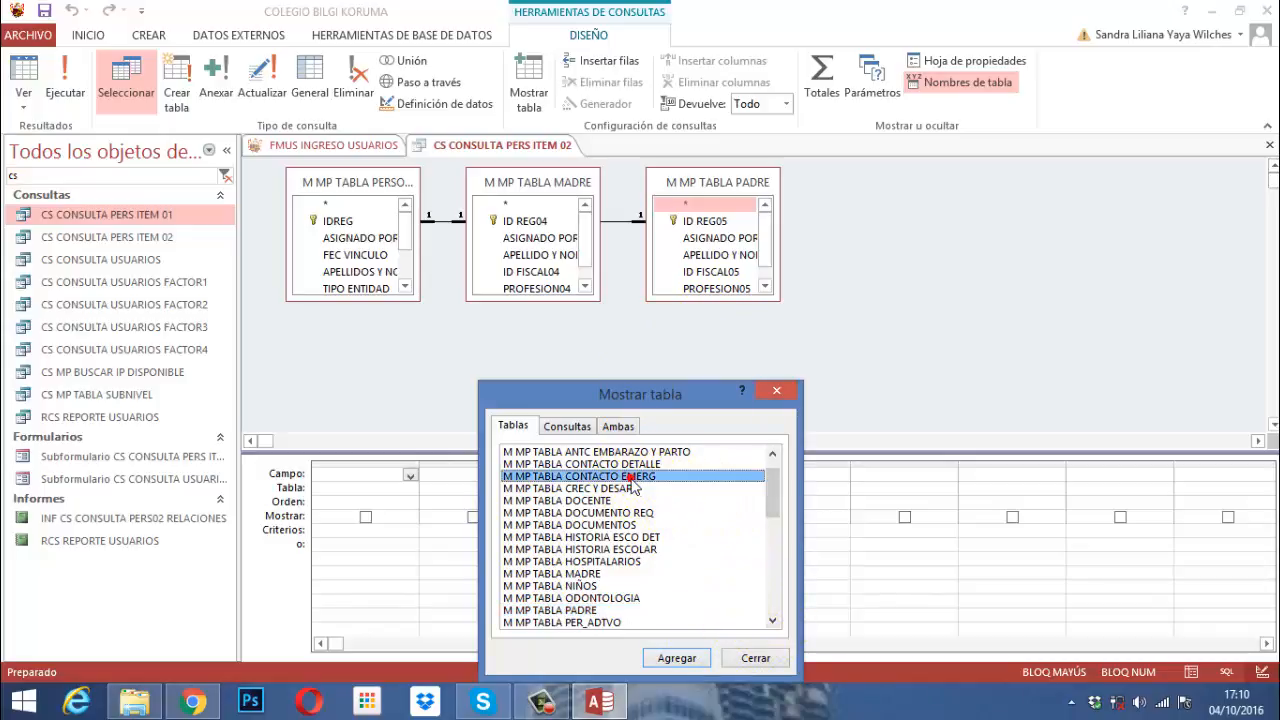
pyautogui.click(668, 661)
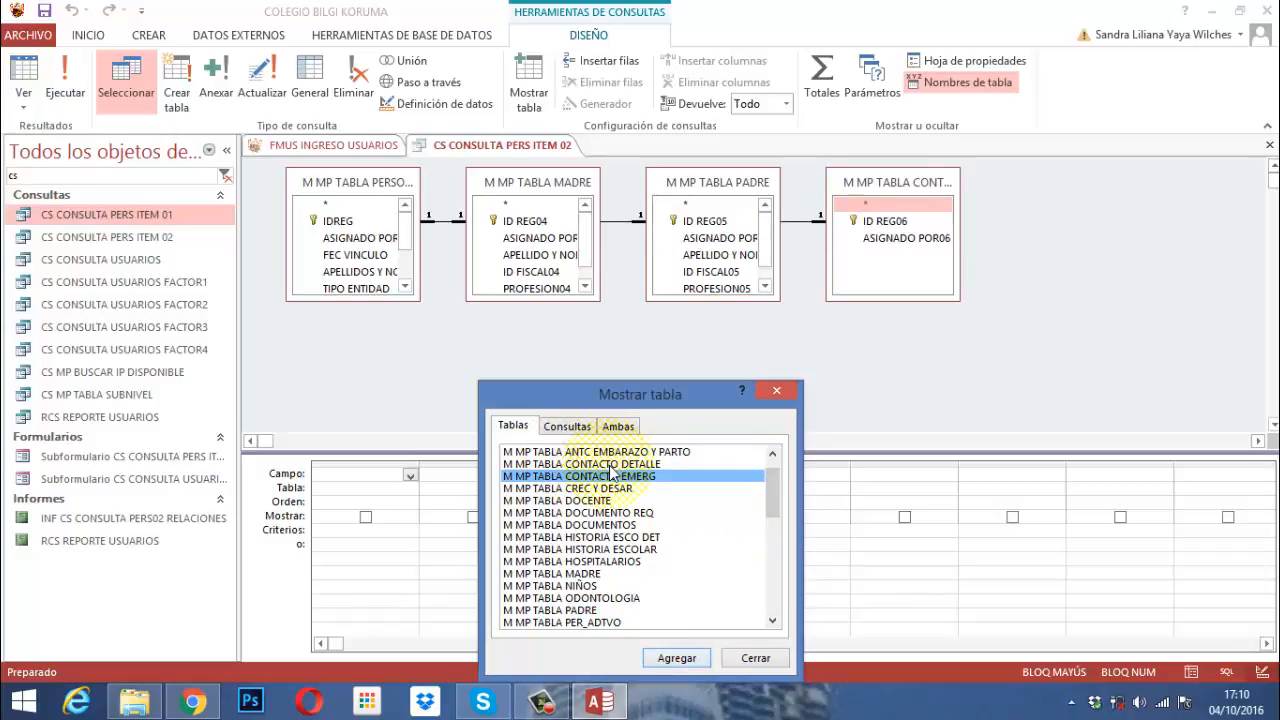
pyautogui.click(755, 658)
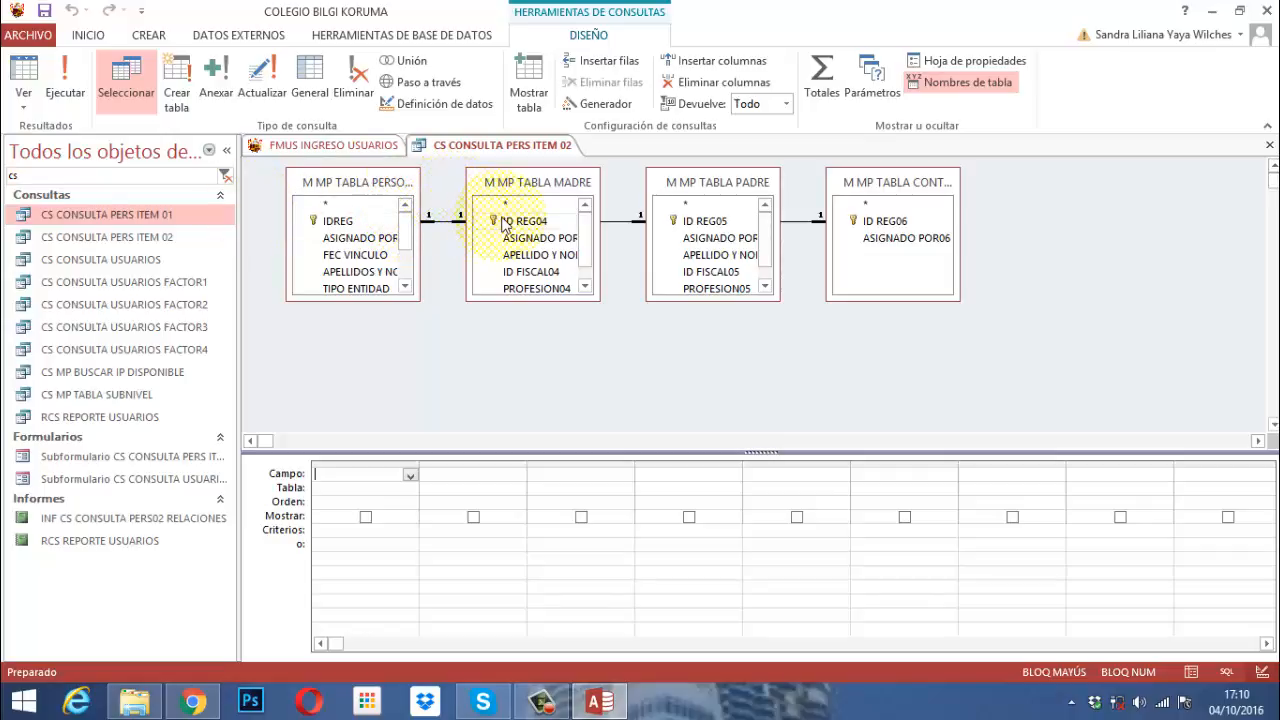
# Add IDREG from M MP TABLA PERSONAS and the surname-and-name field from both the MADRE and PADRE tables to the query.
pyautogui.doubleClick(336, 222)
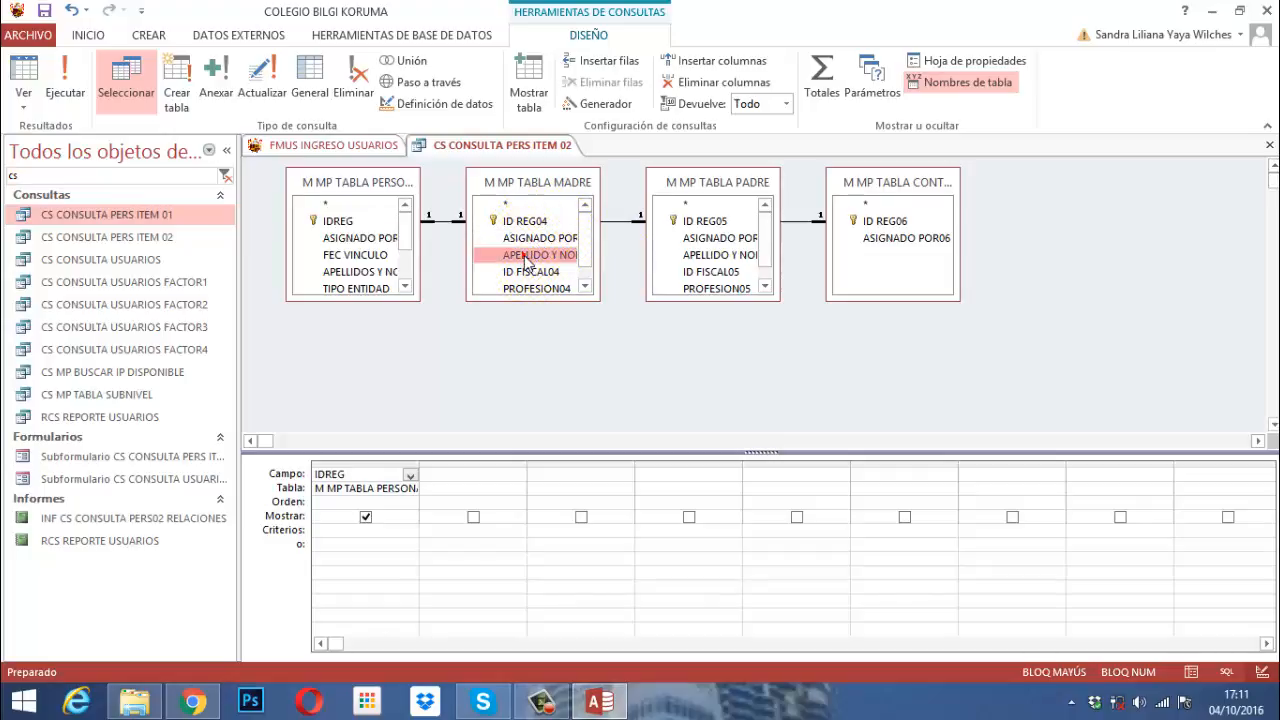
pyautogui.doubleClick(525, 256)
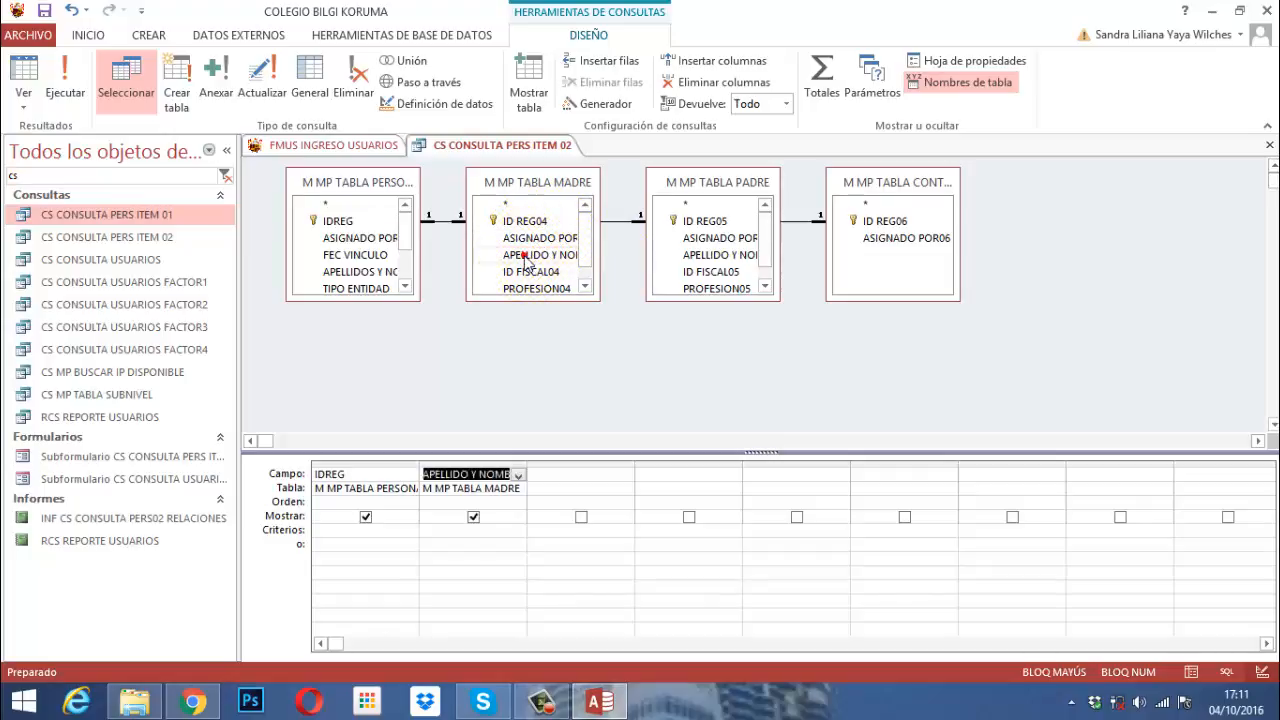
pyautogui.doubleClick(712, 257)
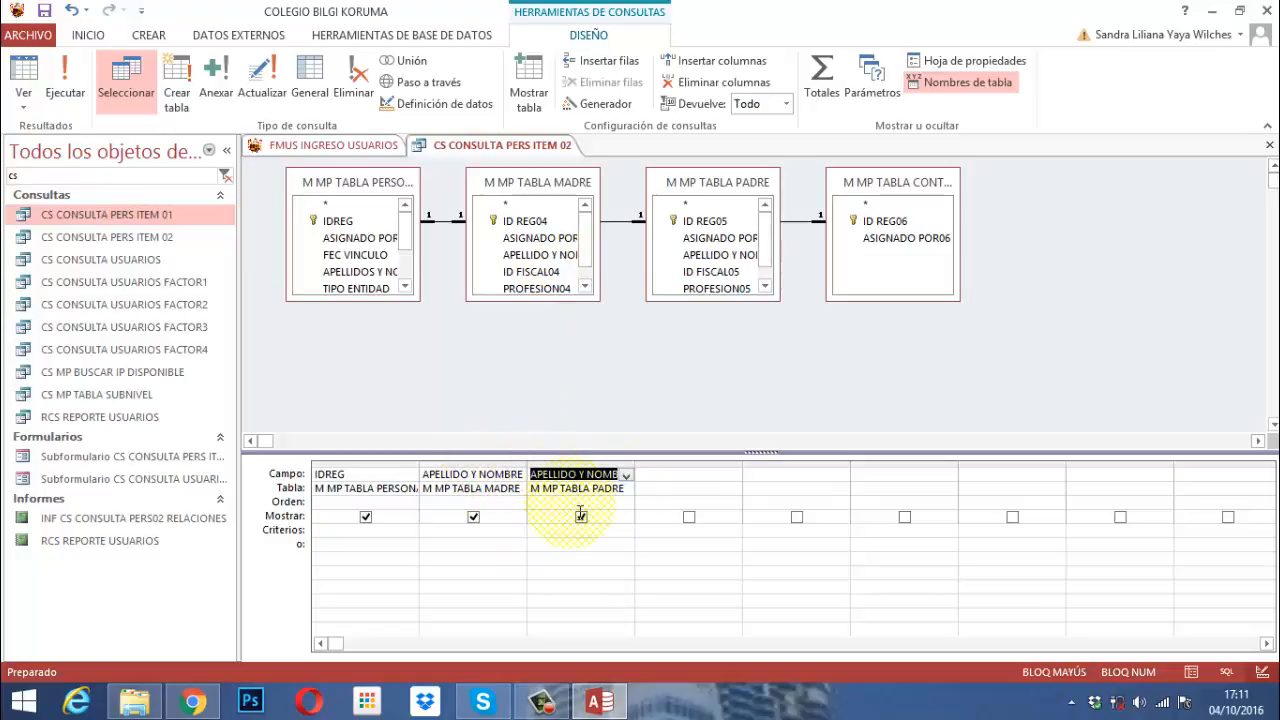
# Add the fields ID FISCAL04, PROFESION04 and EMPRESA04 from M MP TABLA MADRE to the query.
pyautogui.click(586, 288)
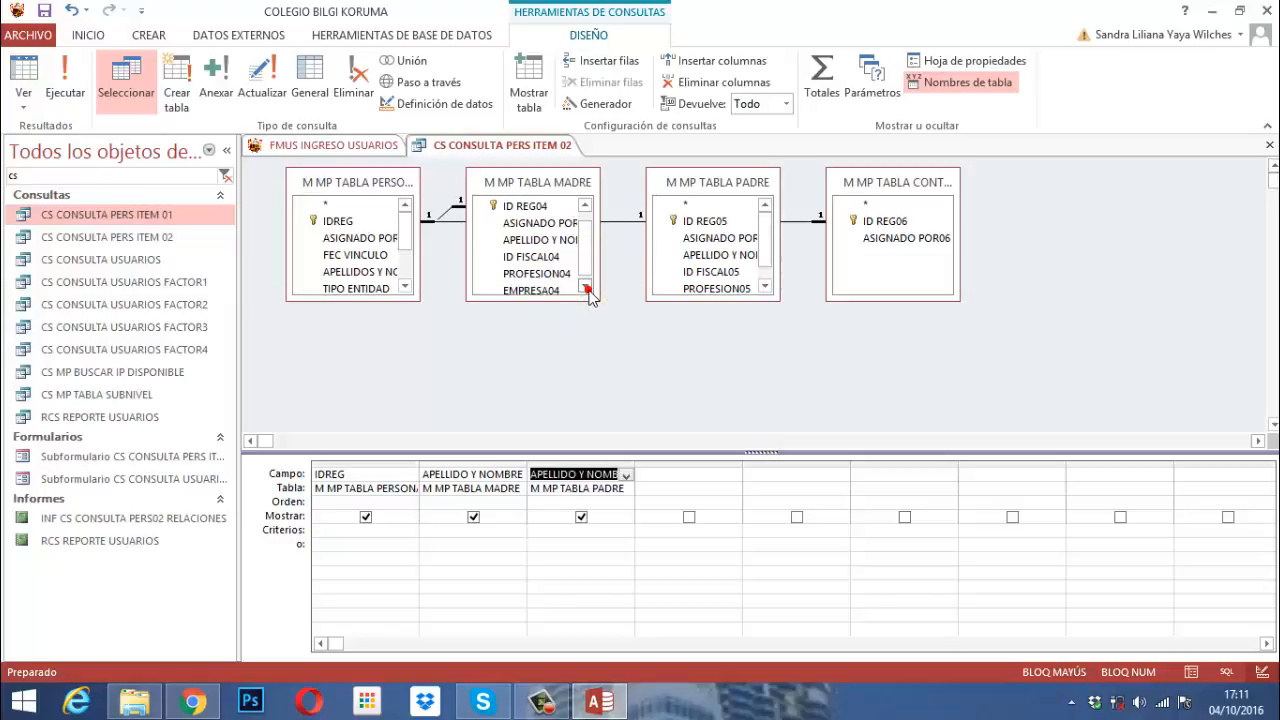
pyautogui.click(528, 256)
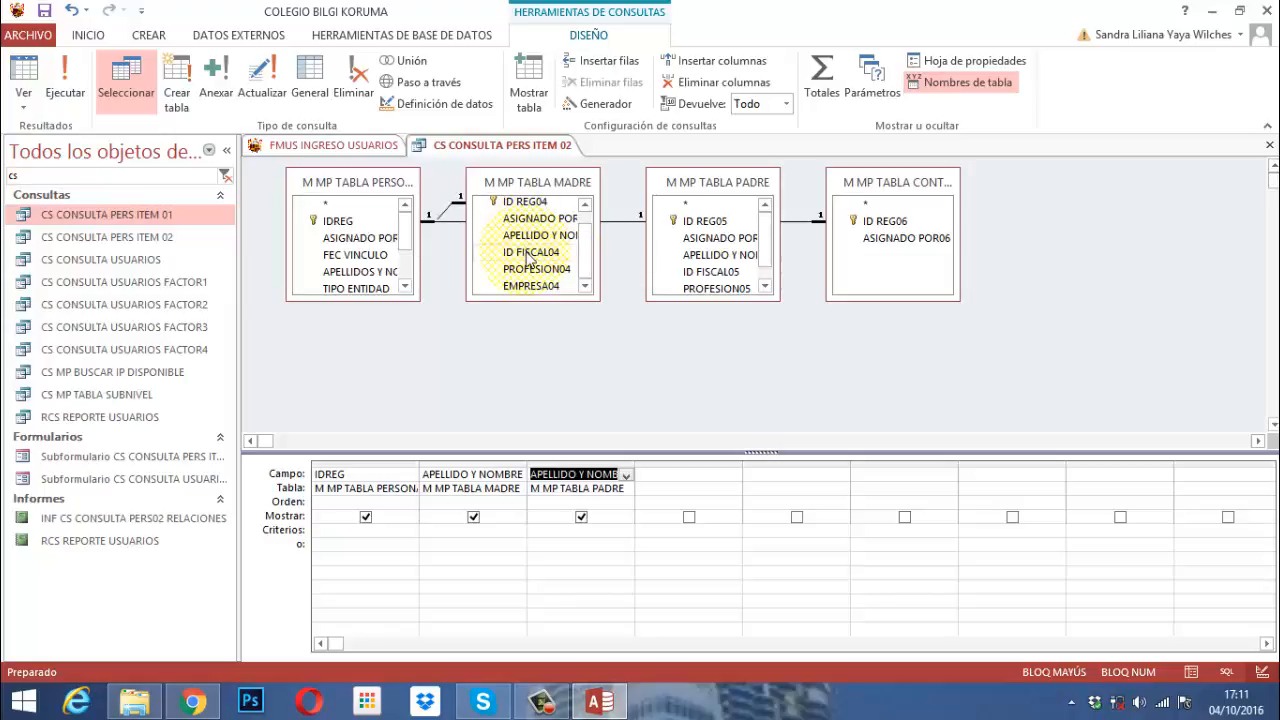
pyautogui.doubleClick(528, 256)
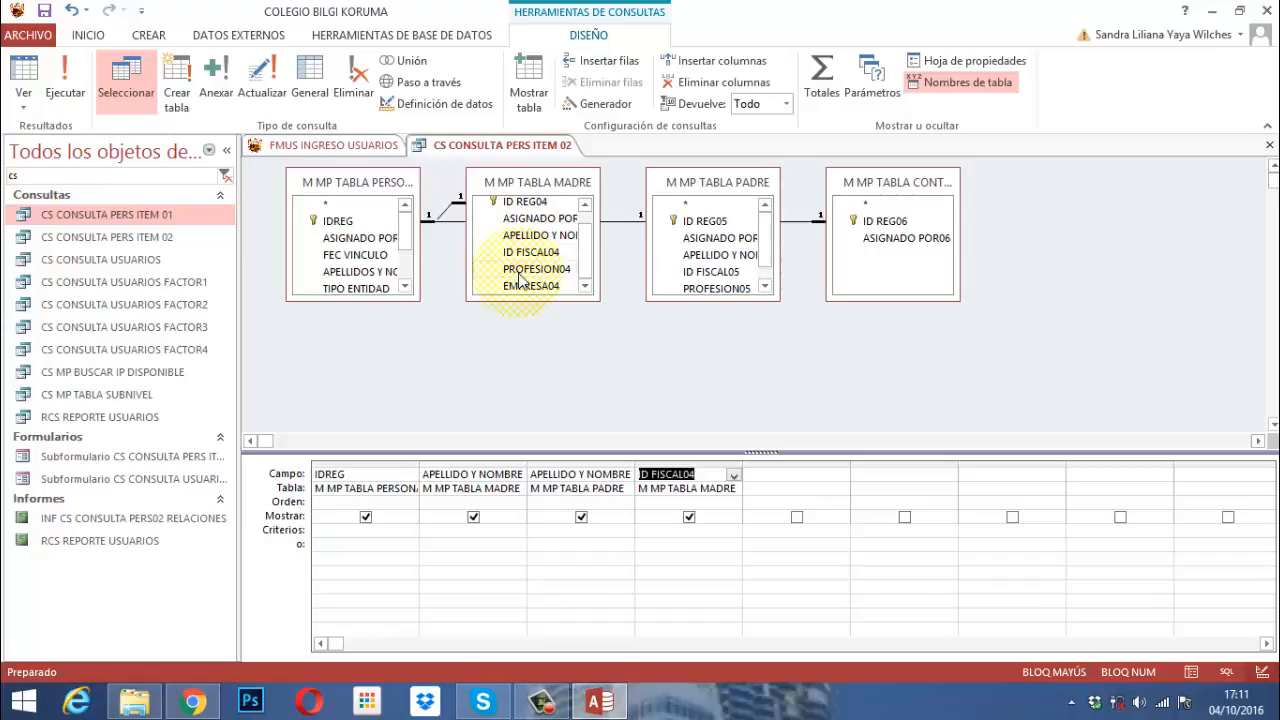
pyautogui.doubleClick(519, 279)
pyautogui.doubleClick(513, 287)
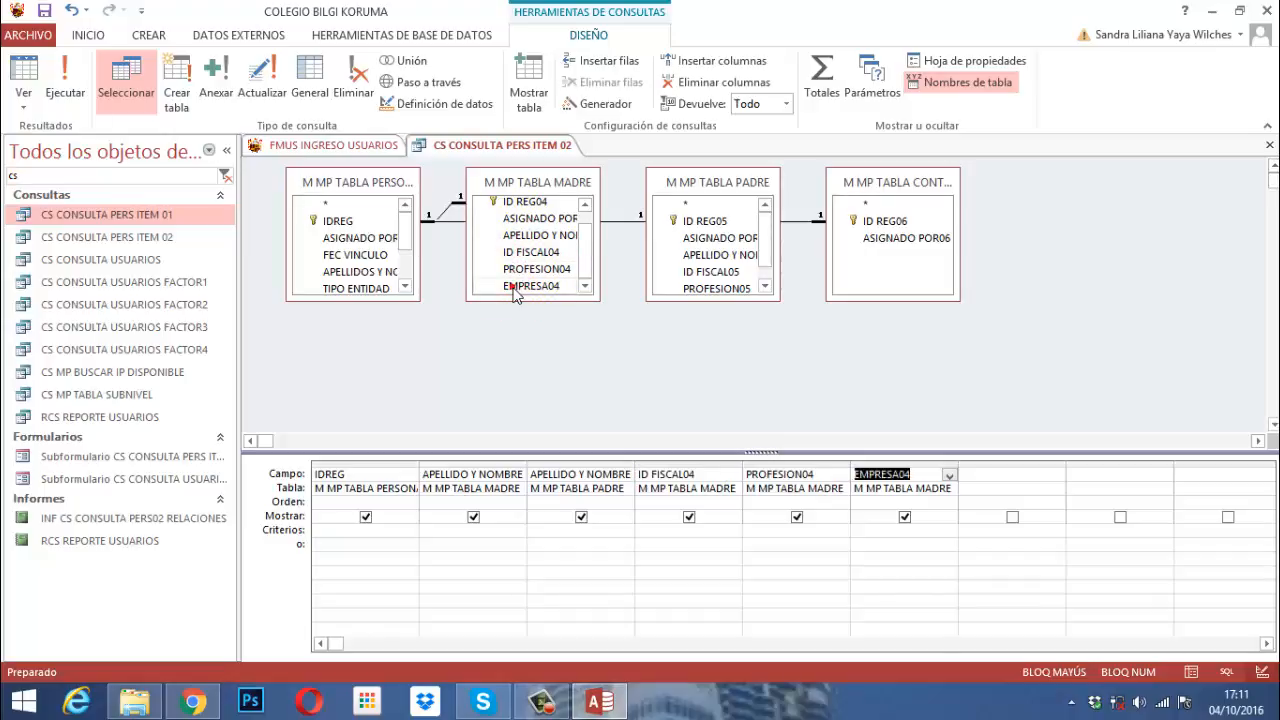
# Add the fields ID FISCAL05, PROFESION05 and EMPRESA05 from M MP TABLA PADRE to the query.
pyautogui.click(765, 286)
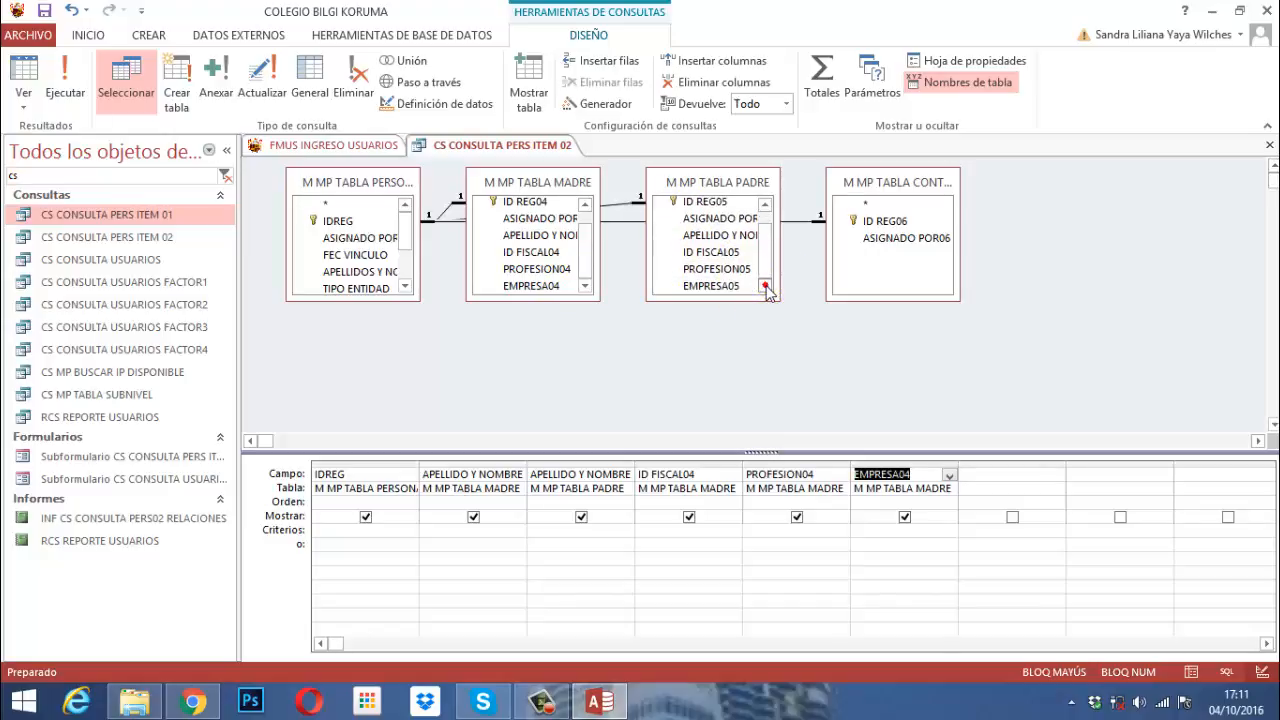
pyautogui.doubleClick(710, 253)
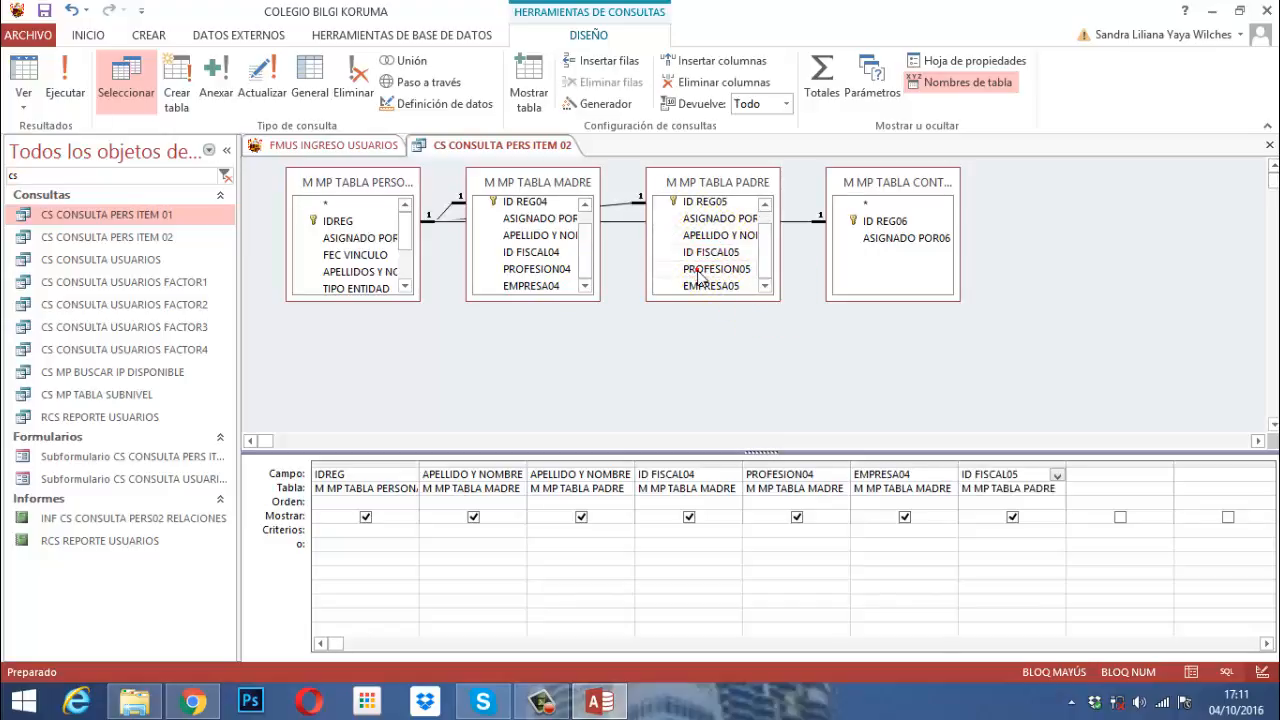
pyautogui.doubleClick(697, 270)
pyautogui.doubleClick(699, 287)
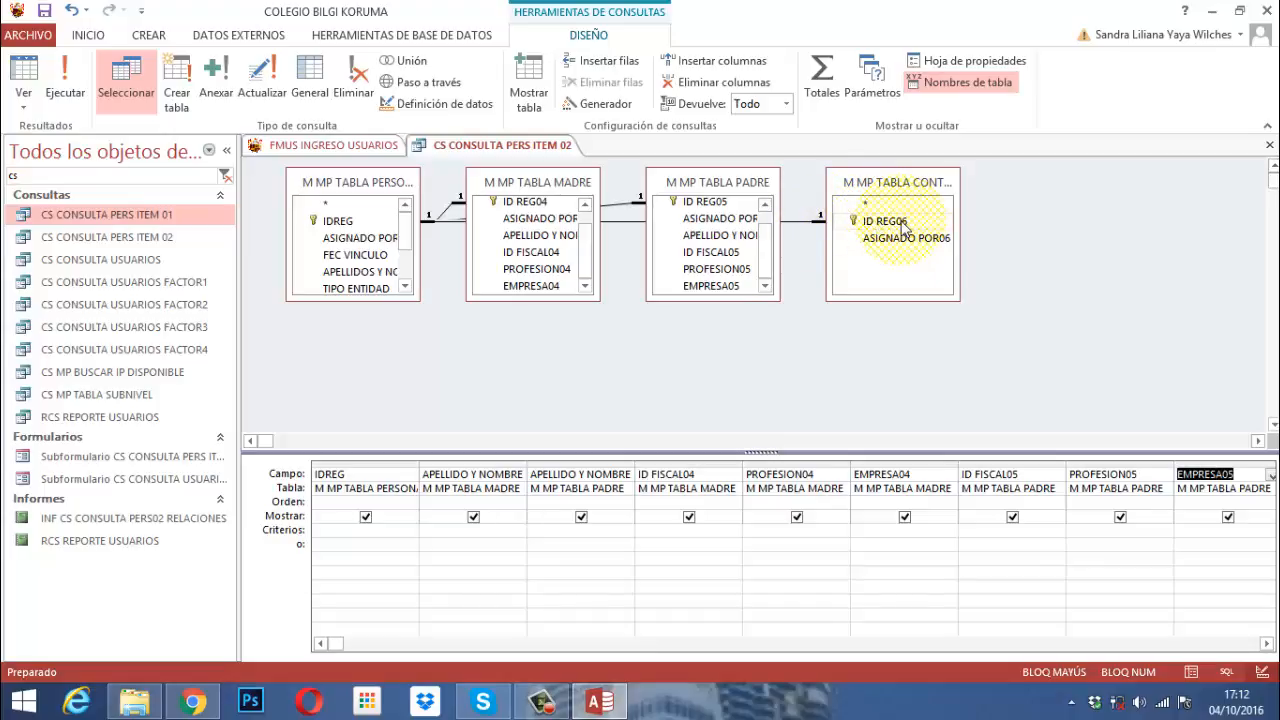
# Add the ID REG06 field from the emergency contact table in the next empty query column.
pyautogui.click(1266, 646)
pyautogui.click(1266, 646)
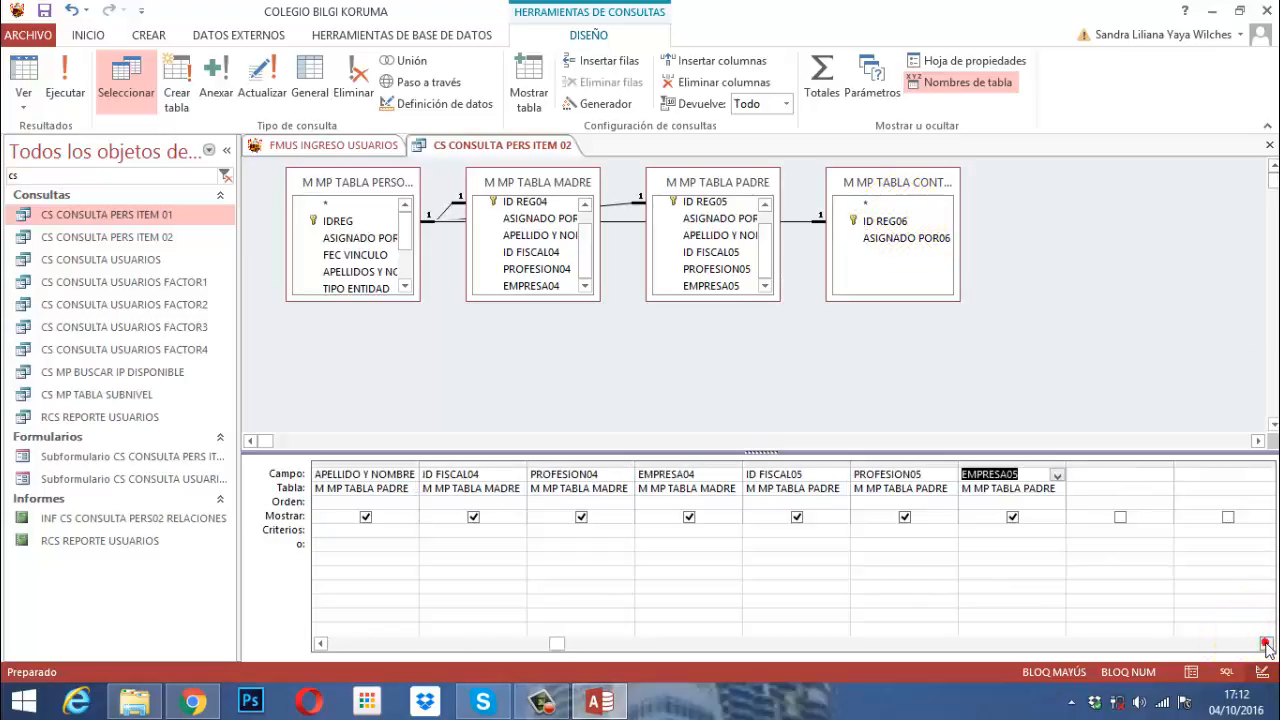
pyautogui.click(1266, 646)
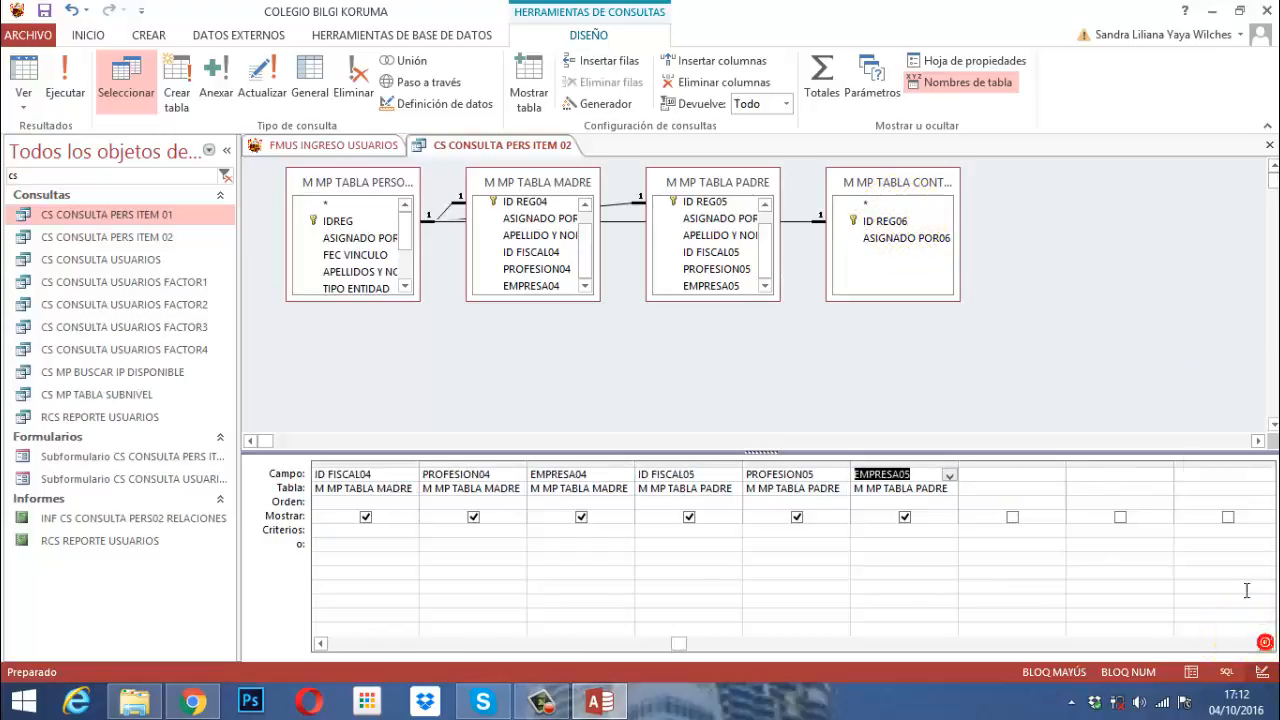
pyautogui.doubleClick(888, 222)
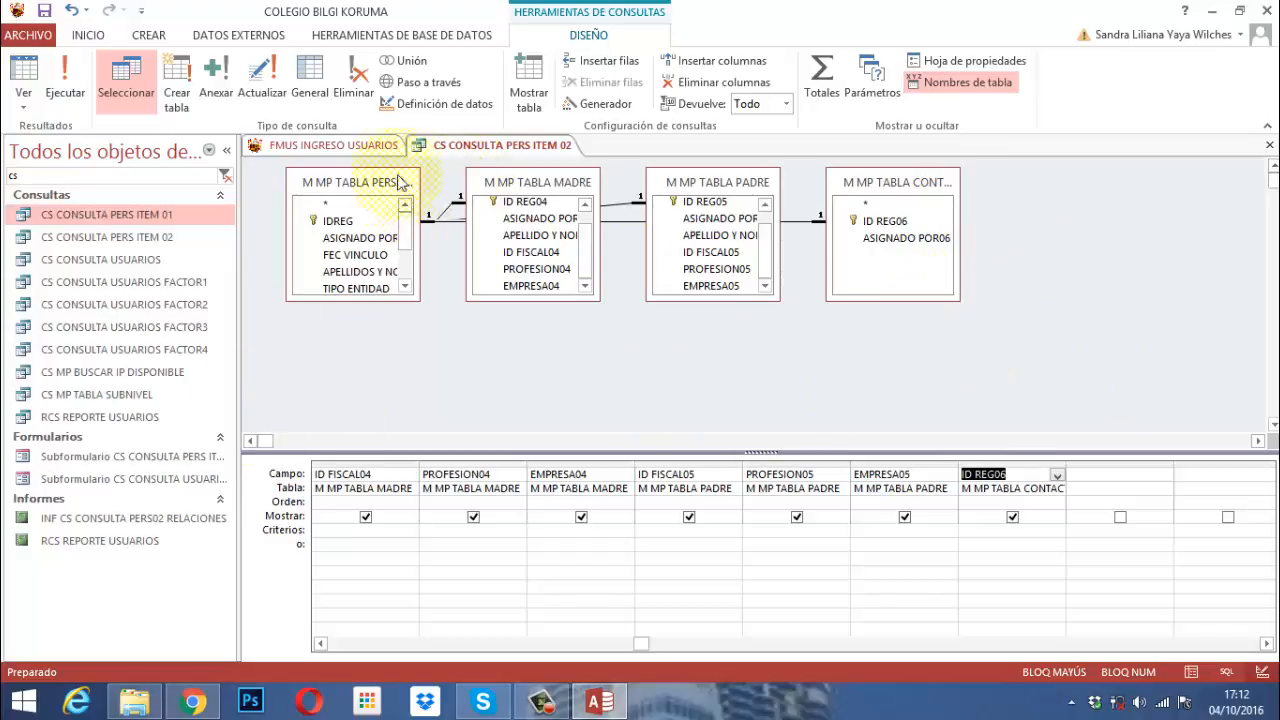
# Run the query to check its records, and return to Design view.
pyautogui.rightClick(475, 148)
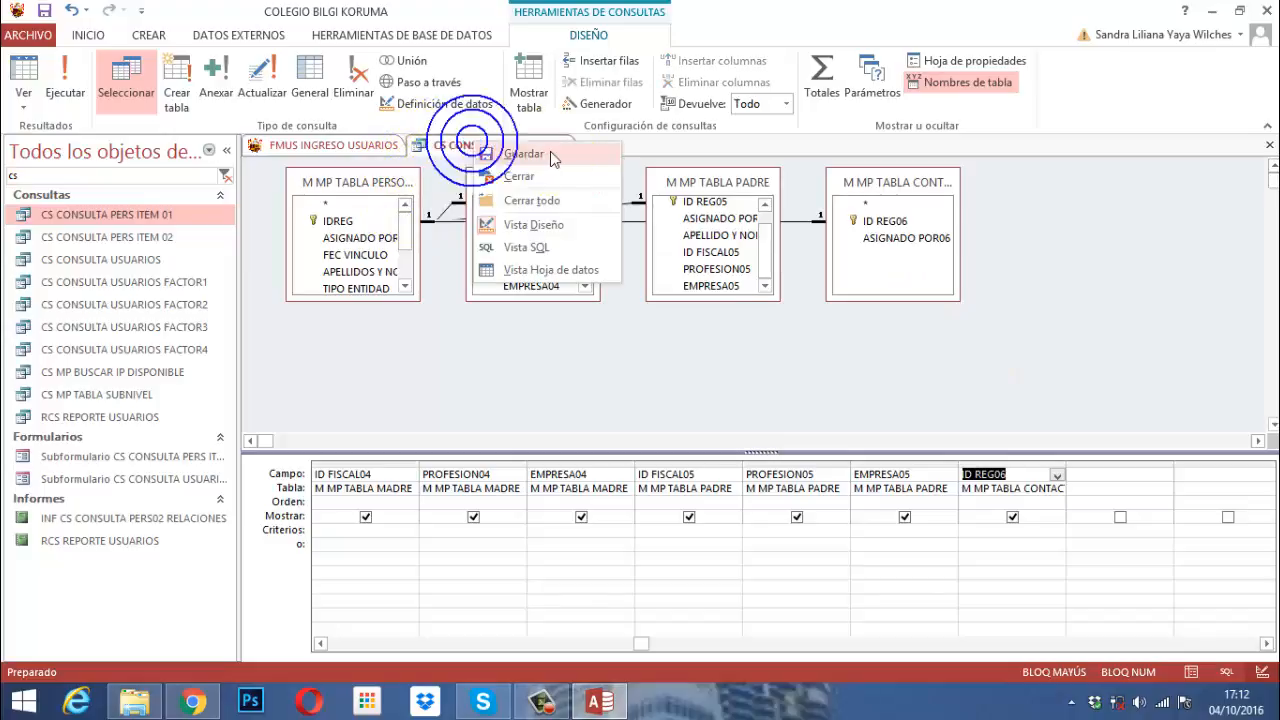
pyautogui.click(73, 100)
pyautogui.click(73, 100)
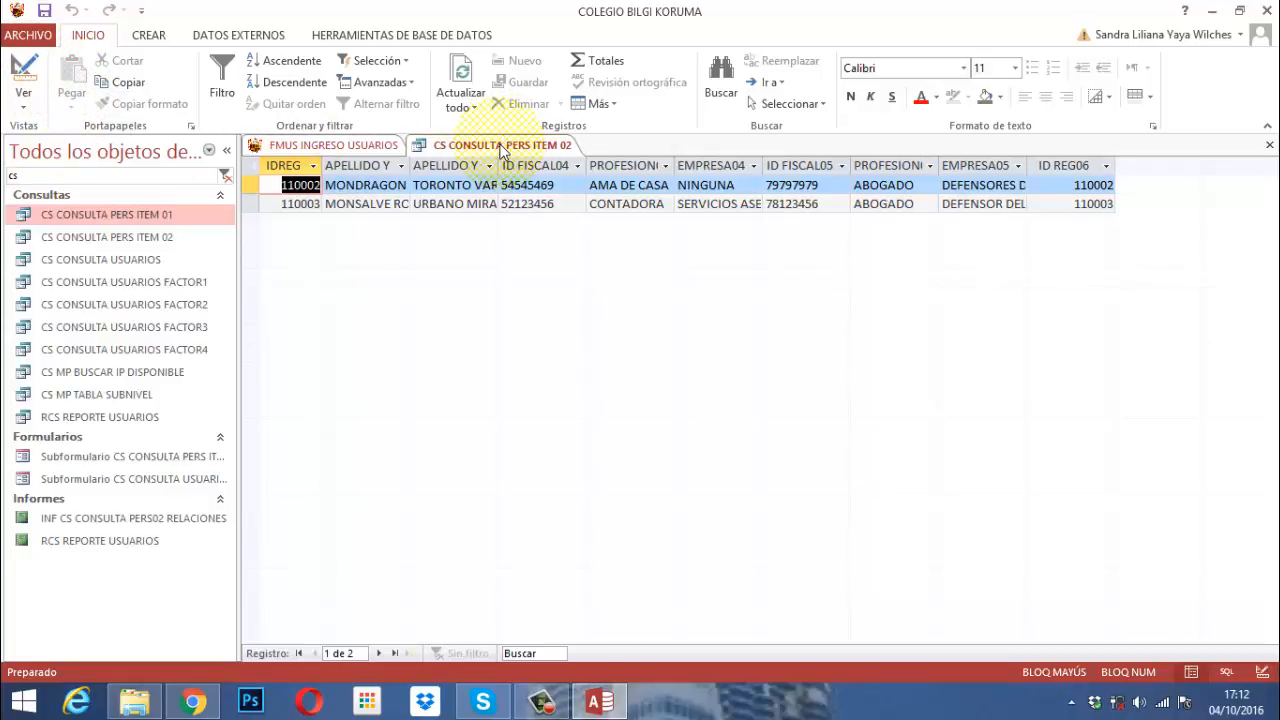
pyautogui.click(23, 72)
# Save the CS CONSULTA PERS ITEM 02 query and close it.
pyautogui.rightClick(492, 147)
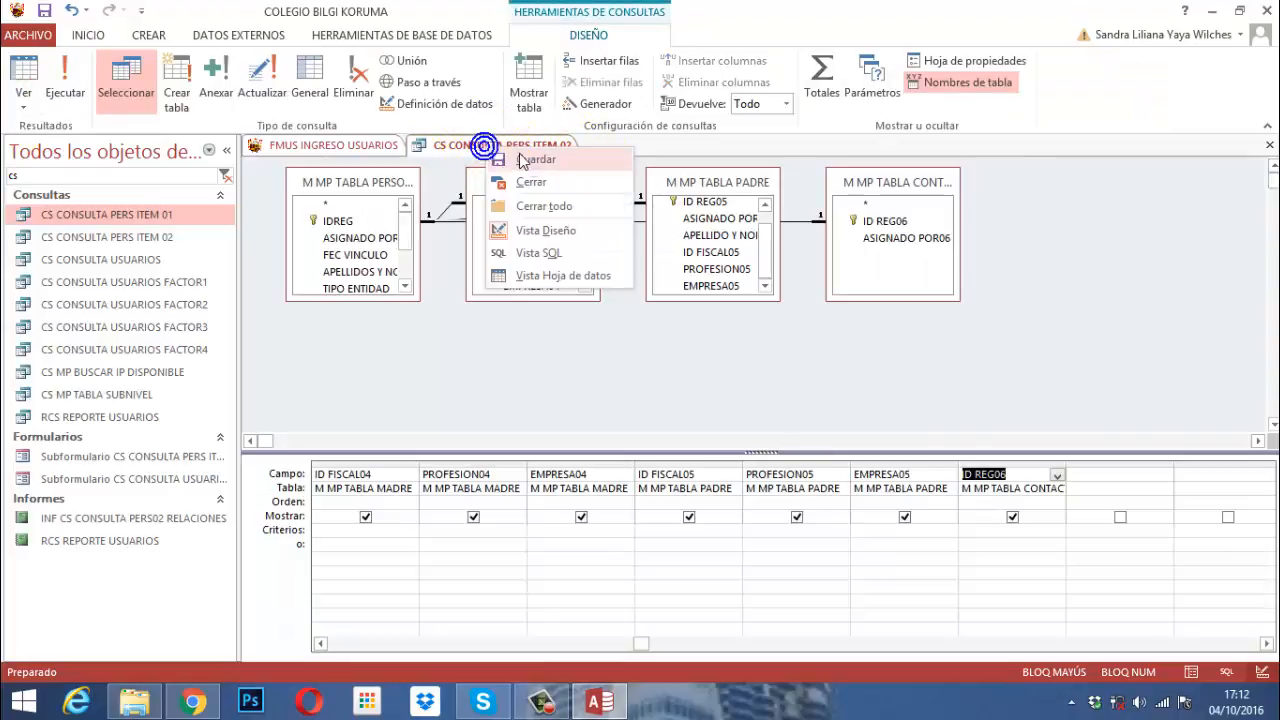
pyautogui.click(520, 160)
pyautogui.rightClick(514, 150)
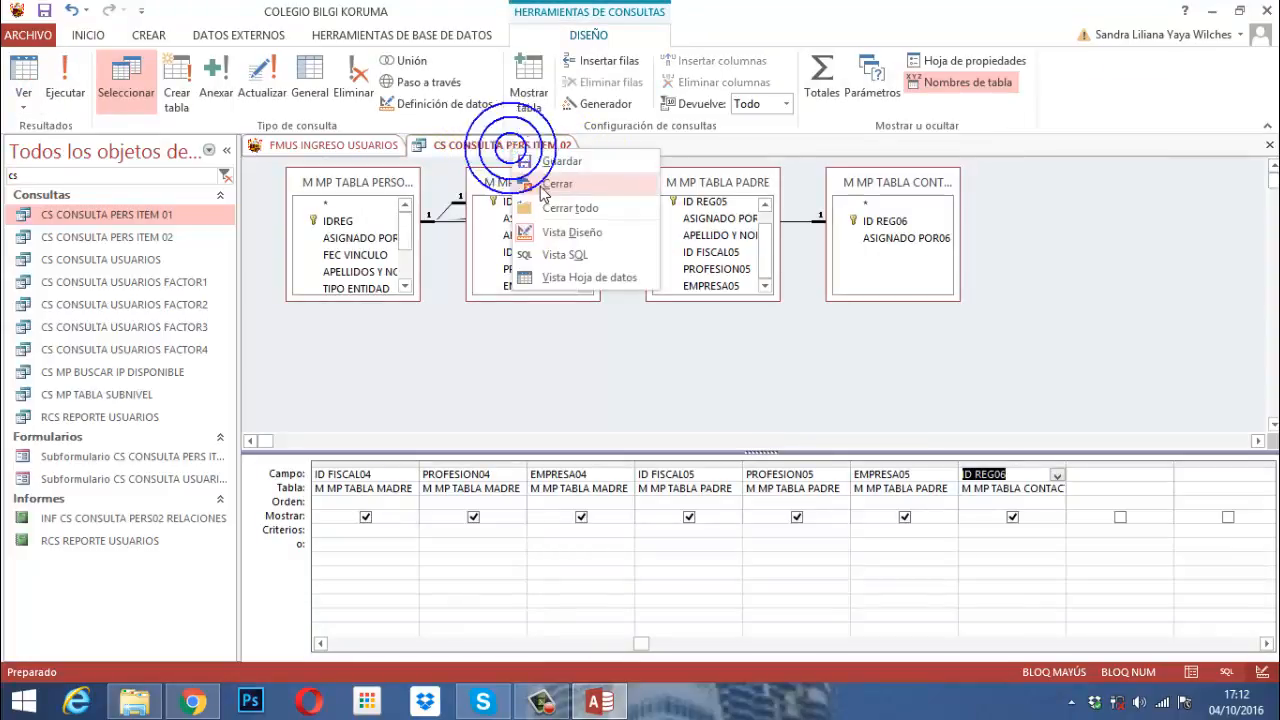
pyautogui.click(545, 184)
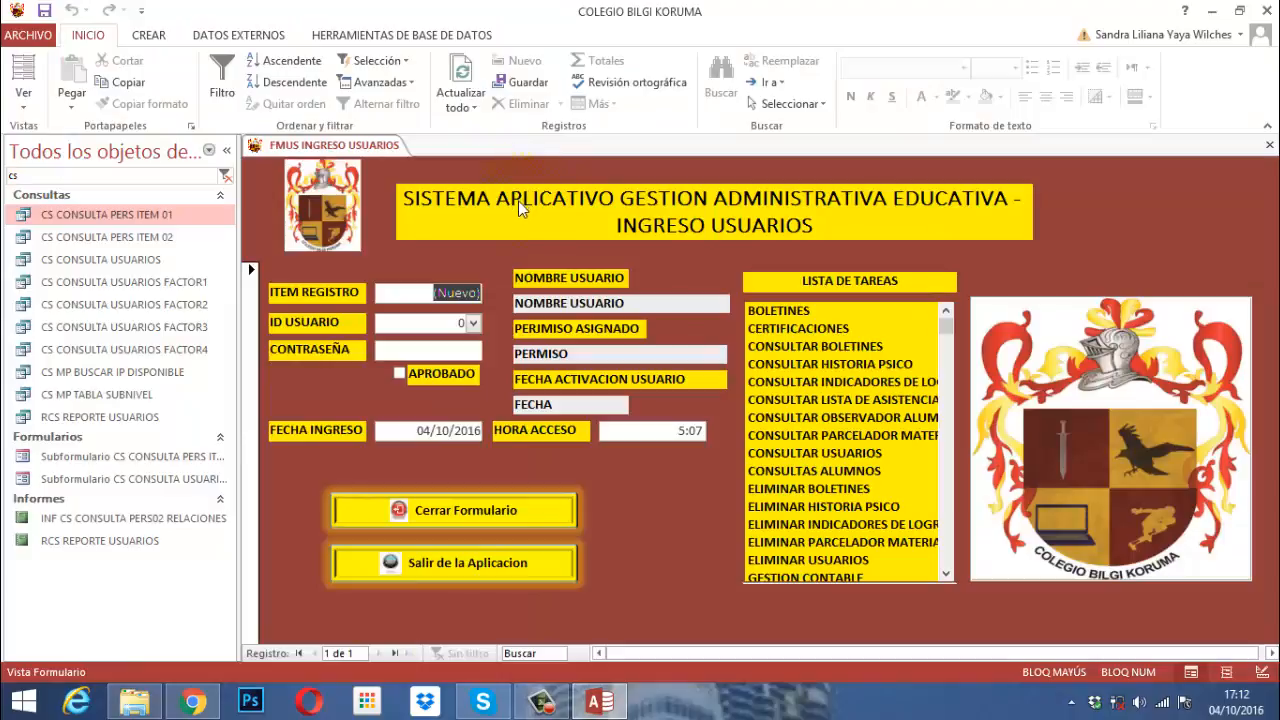
# On the FMUS INGRESO USUARIOS form, choose the ADMINISTRADOR PRINCIPAL user ID and enter the account password in CONTRASEÑA.
pyautogui.click(474, 323)
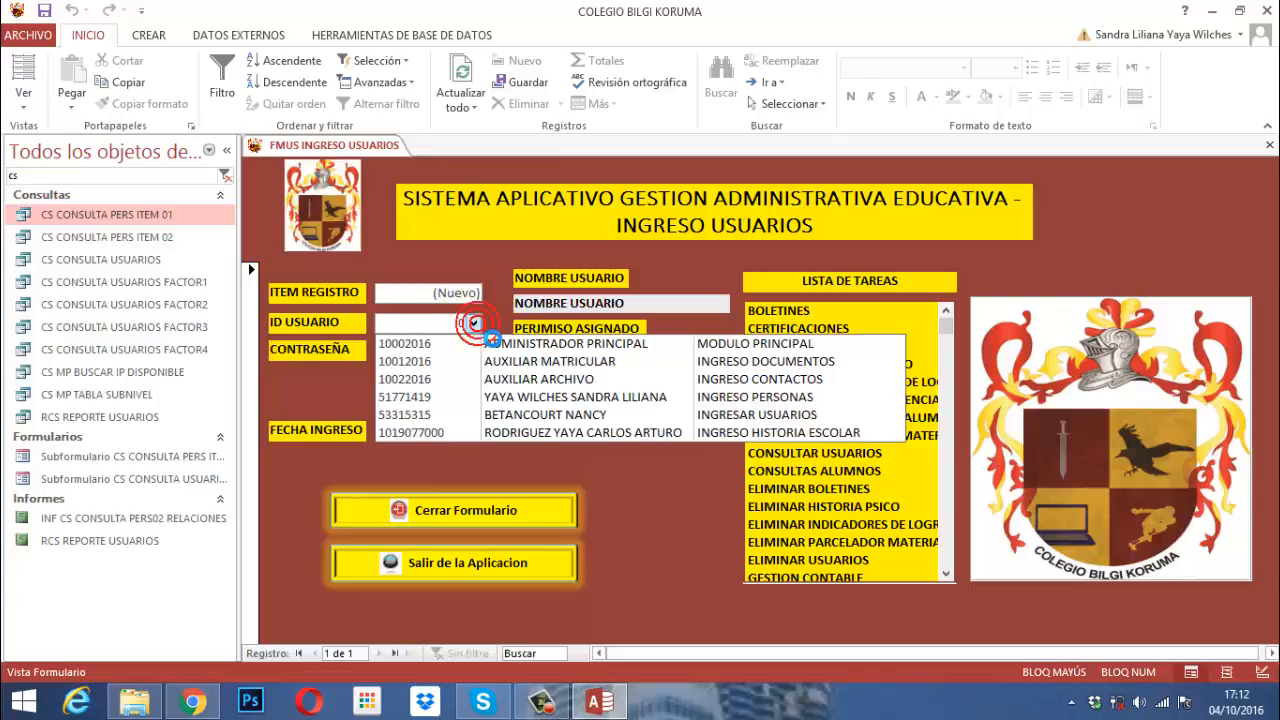
pyautogui.click(418, 341)
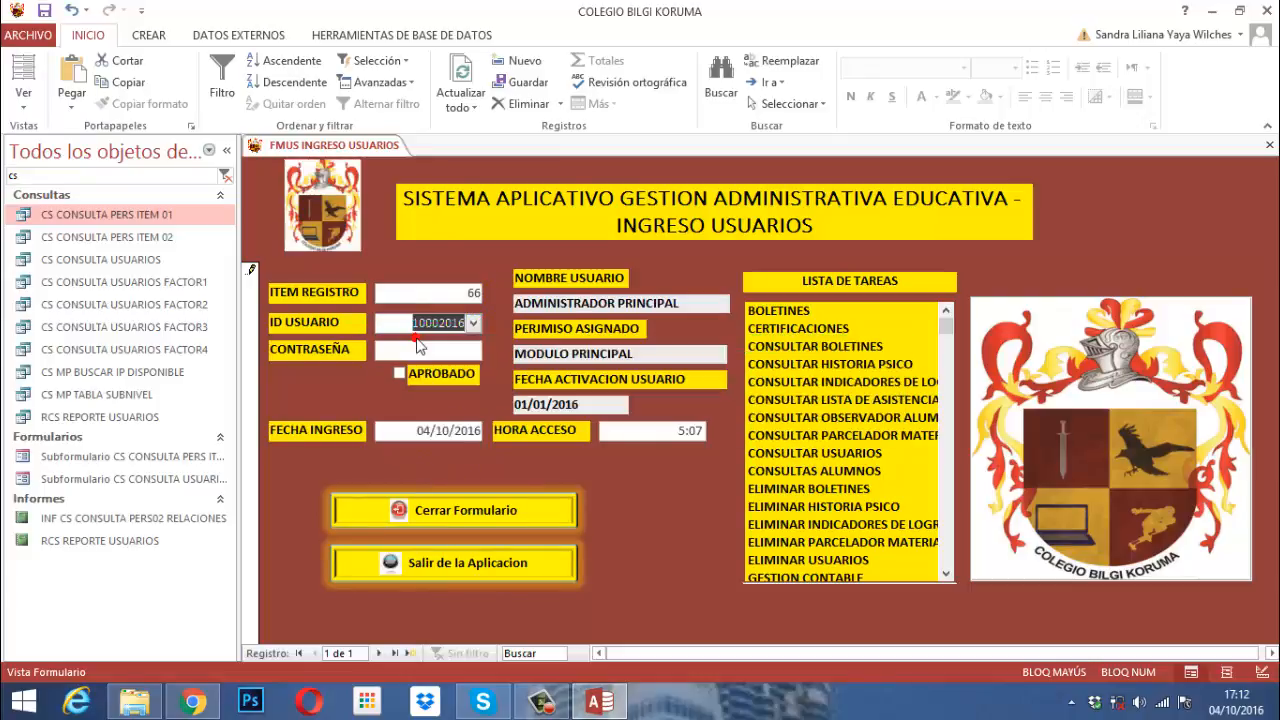
pyautogui.click(442, 351)
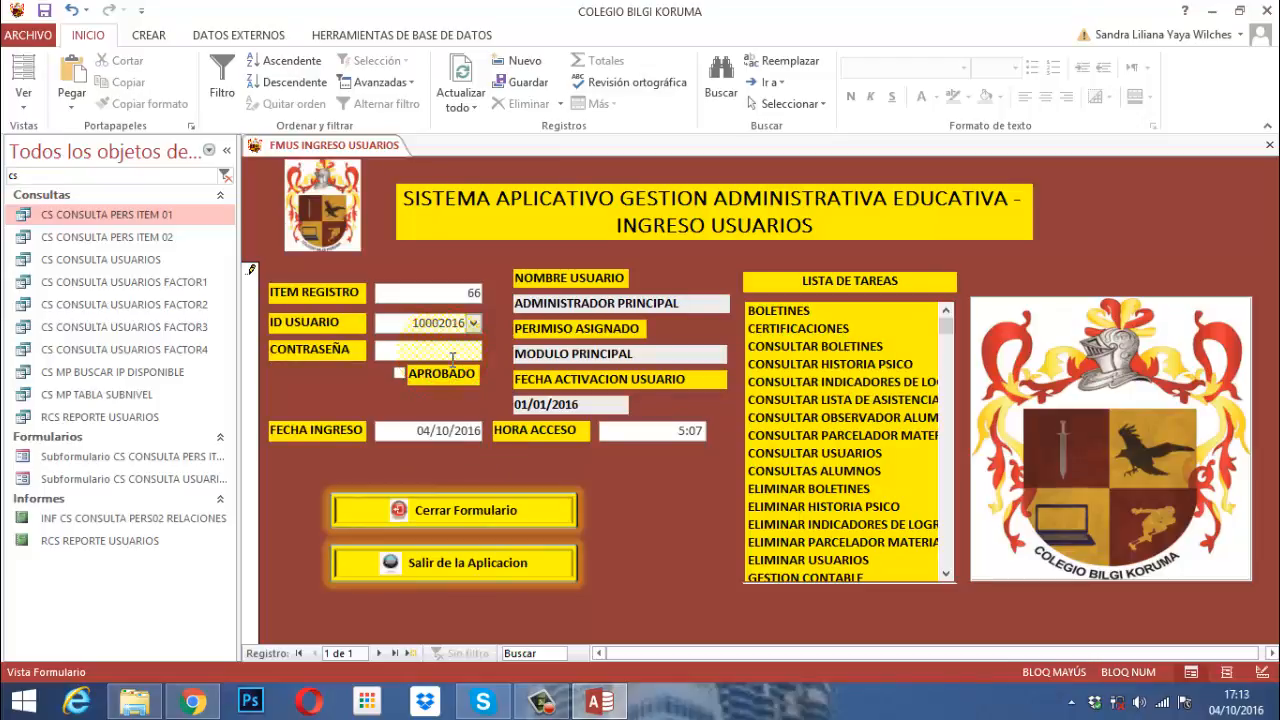
pyautogui.press('capslock')
pyautogui.write('*')
pyautogui.press('Return')
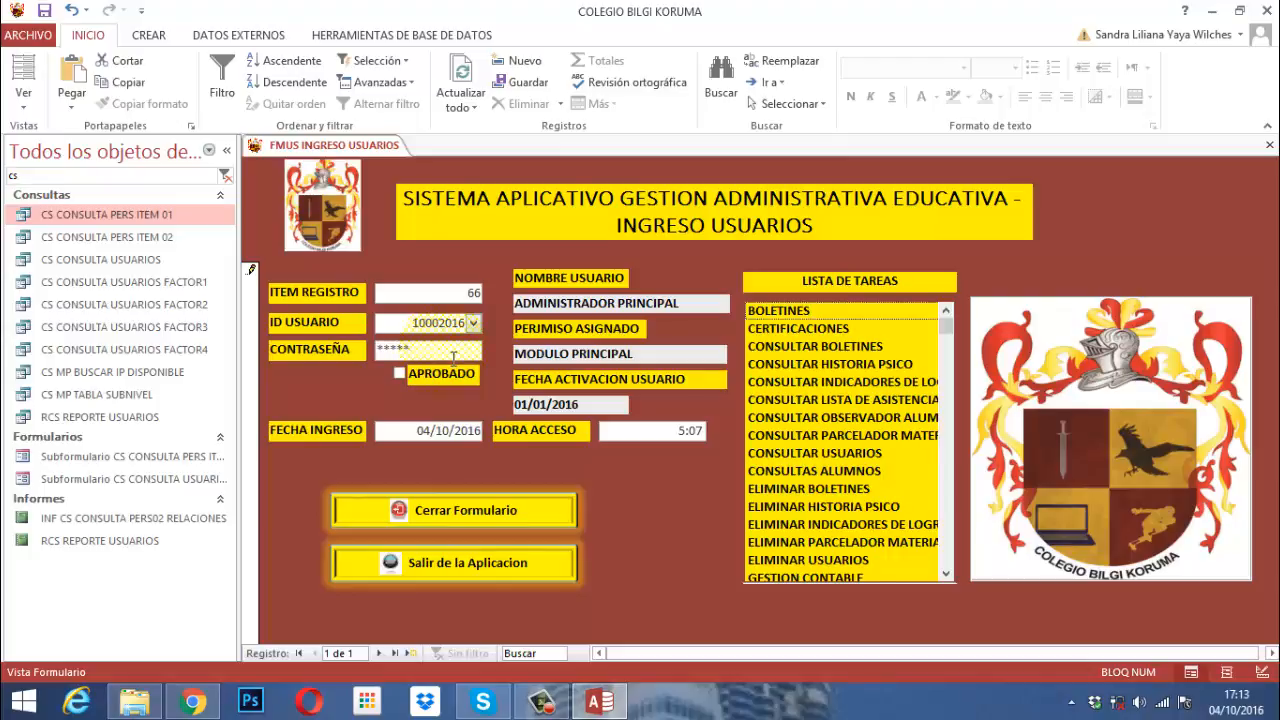
# Choose MODULO PRINCIPAL in the LISTA DE TAREAS and confirm it to open the main module form.
pyautogui.press('Down')
pyautogui.press('Down')
pyautogui.press('Down')
pyautogui.press('Down')
pyautogui.press('Down')
pyautogui.press('Down')
pyautogui.press('Down')
pyautogui.press('Down')
pyautogui.press('Down')
pyautogui.press('Down')
pyautogui.press('Down')
pyautogui.press('Down')
pyautogui.press('Down')
pyautogui.press('Down')
pyautogui.press('Down')
pyautogui.press('Down')
pyautogui.press('Down')
pyautogui.press('Down')
pyautogui.press('Down')
pyautogui.press('Down')
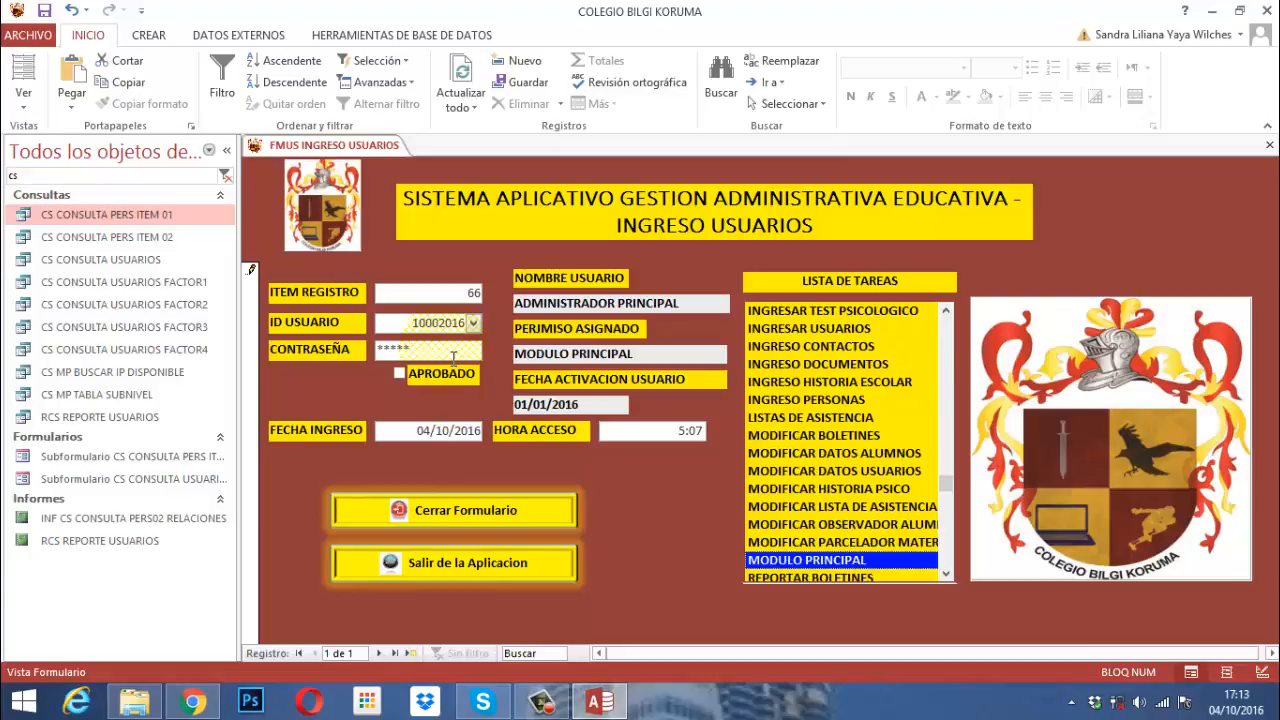
pyautogui.press('Return')
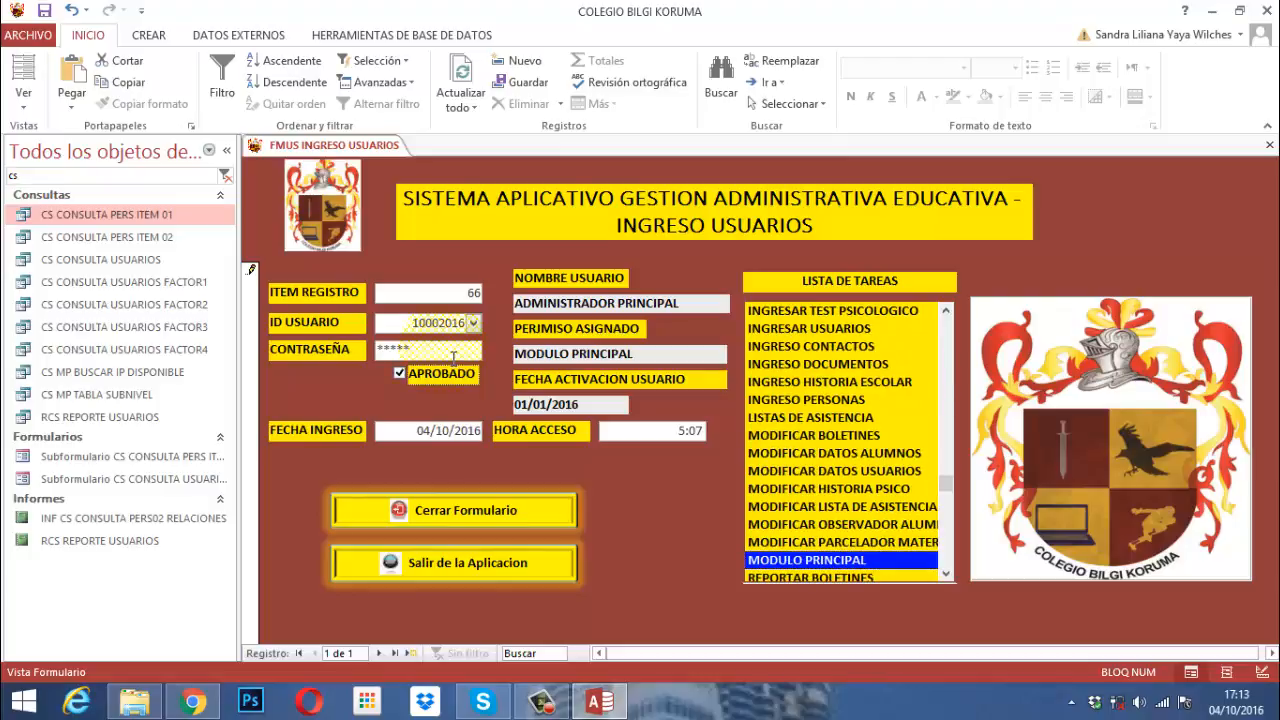
pyautogui.press('Return')
pyautogui.press('Return')
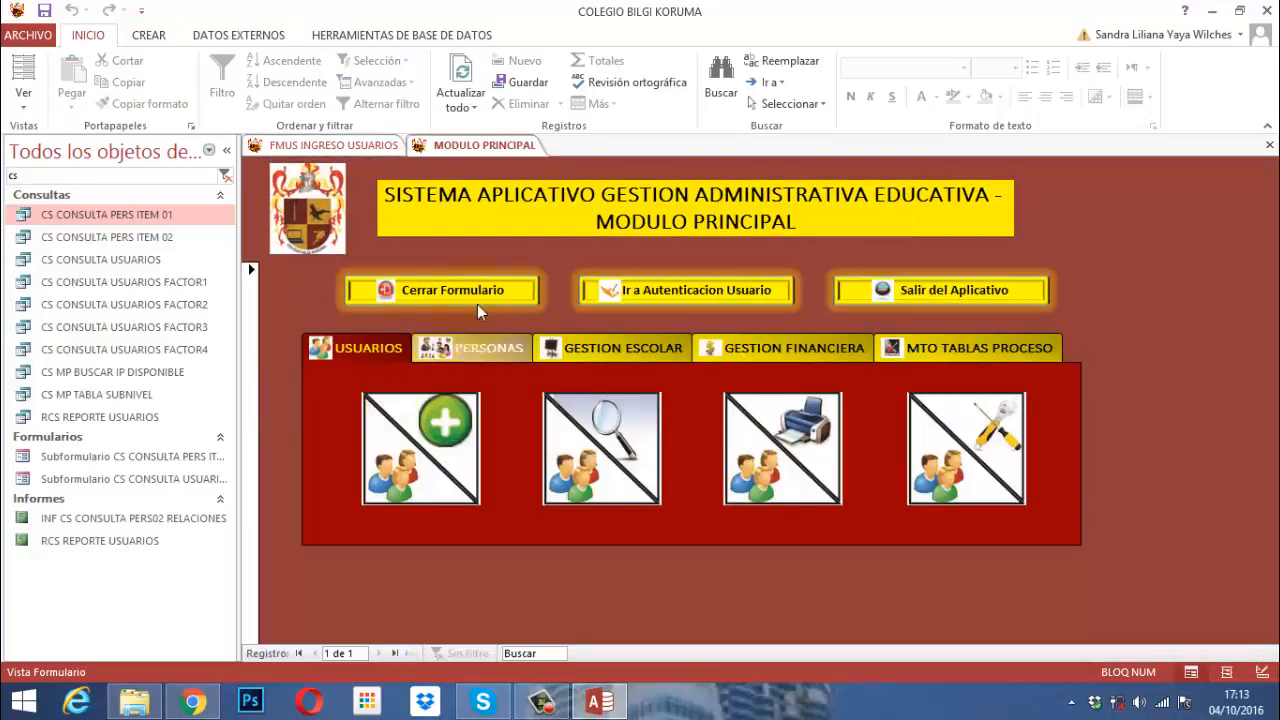
# Under PERSONAS, open IT2.CONSULTAS and CS1.ALUMNOS, and display ITEM 02 for the mother, father and contact data.
pyautogui.click(487, 349)
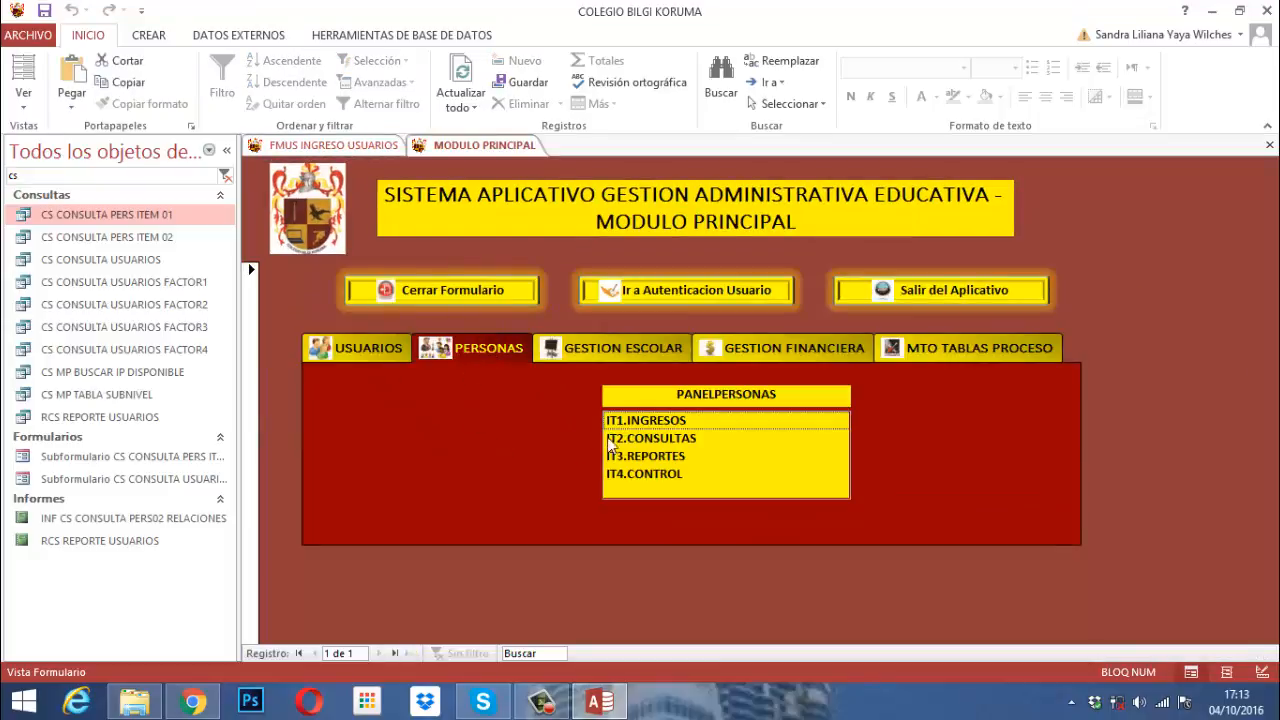
pyautogui.click(644, 440)
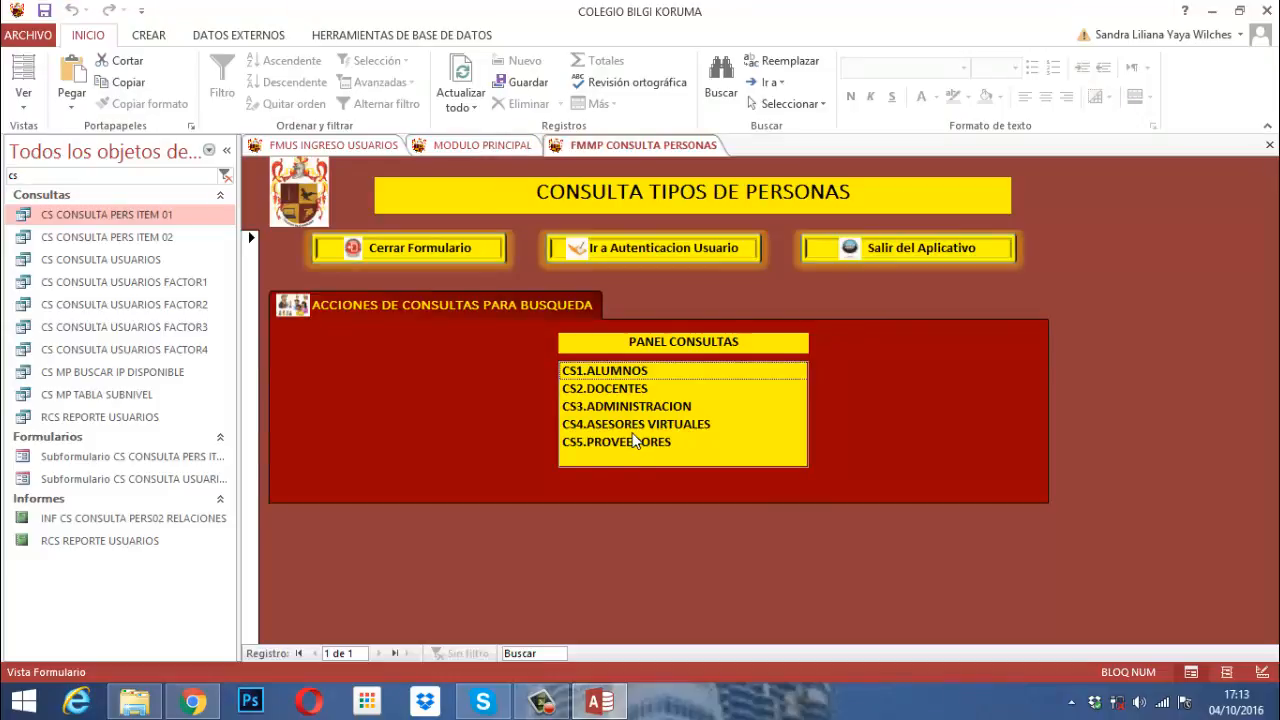
pyautogui.click(618, 370)
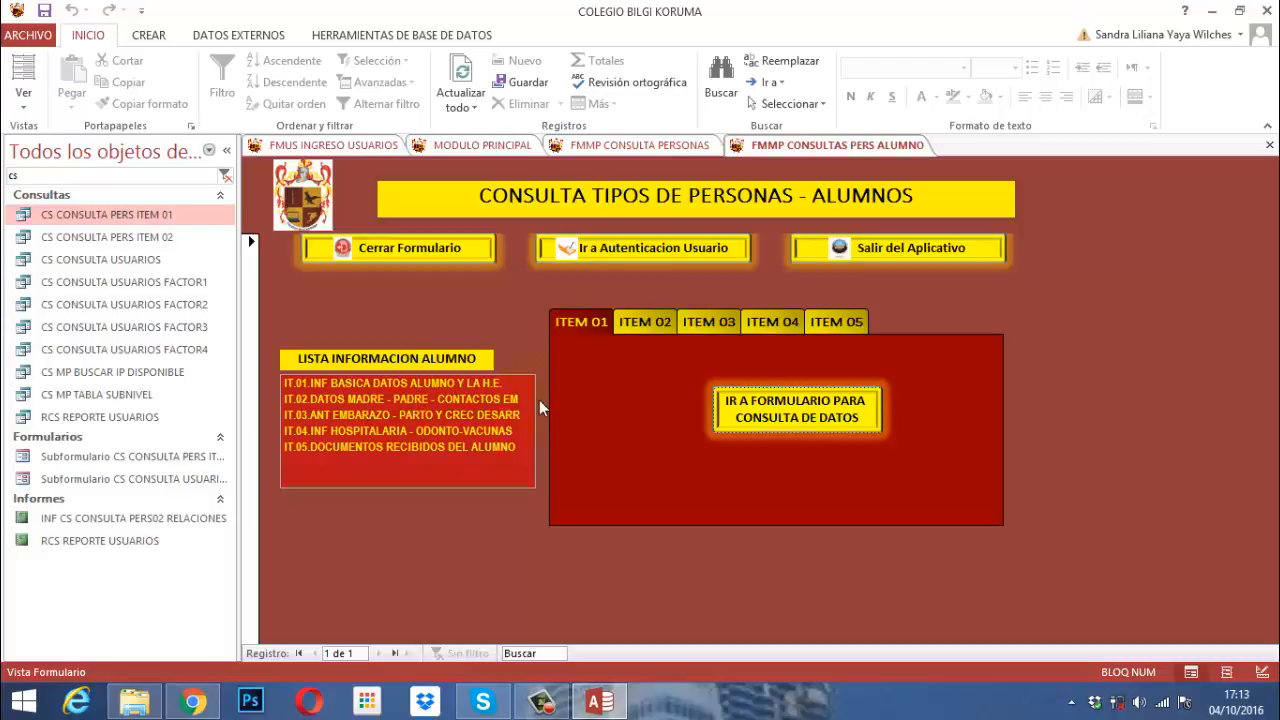
pyautogui.click(483, 398)
pyautogui.click(660, 321)
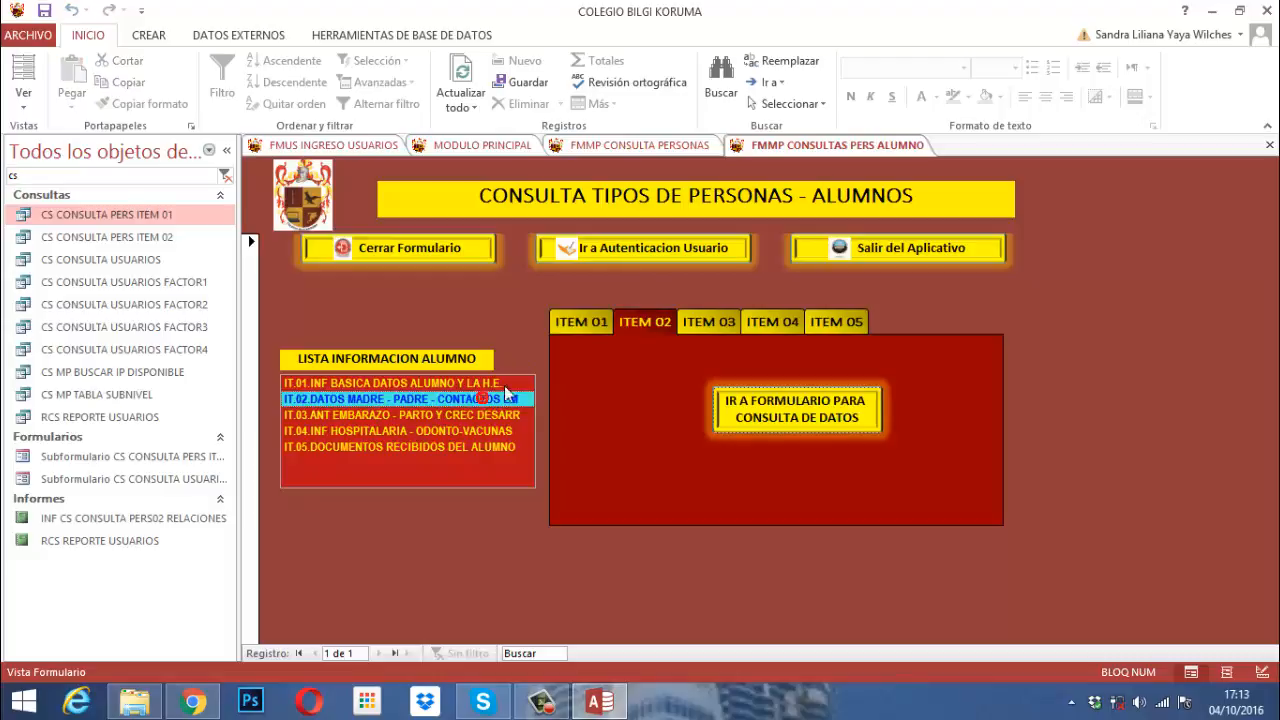
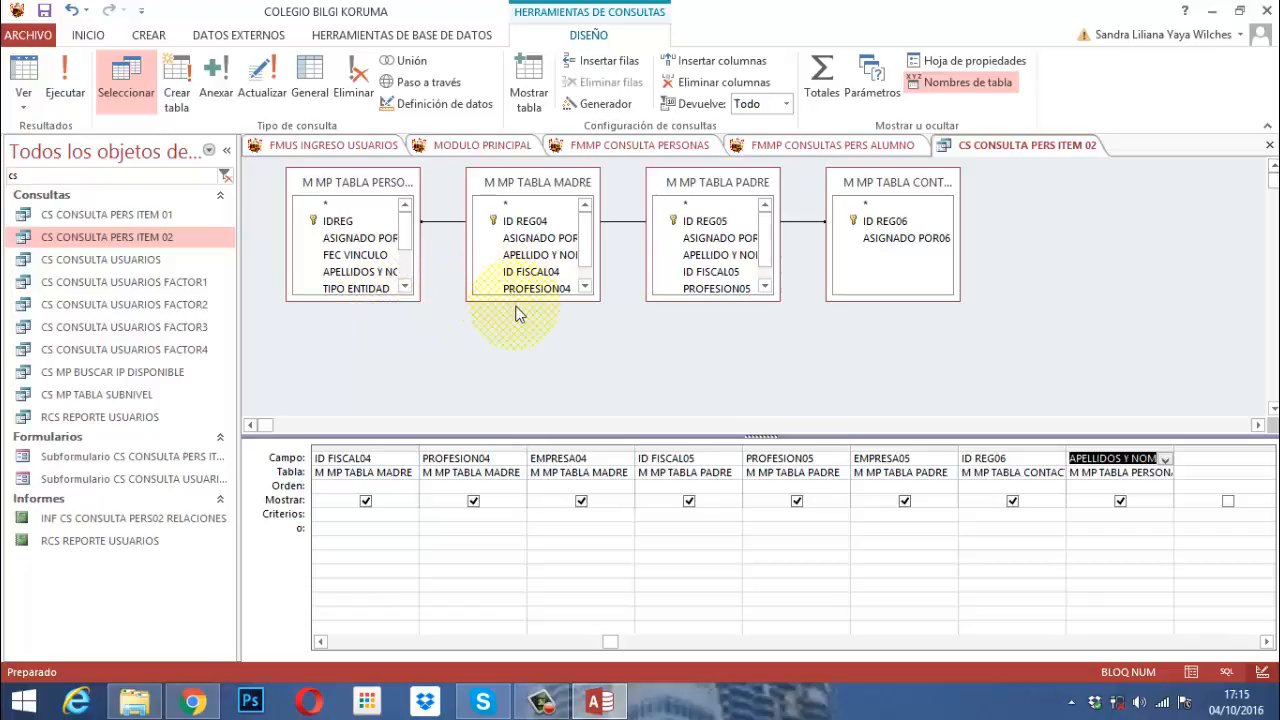
# Lengthen the MADRE, PADRE and PERSONAS field lists in the CS CONSULTA PERS ITEM 02 design to show more fields.
pyautogui.moveTo(516, 312)
pyautogui.mouseDown()
pyautogui.moveTo(514, 376)
pyautogui.moveTo(516, 335)
pyautogui.mouseUp()
pyautogui.moveTo(703, 298); pyautogui.dragTo(706, 328)
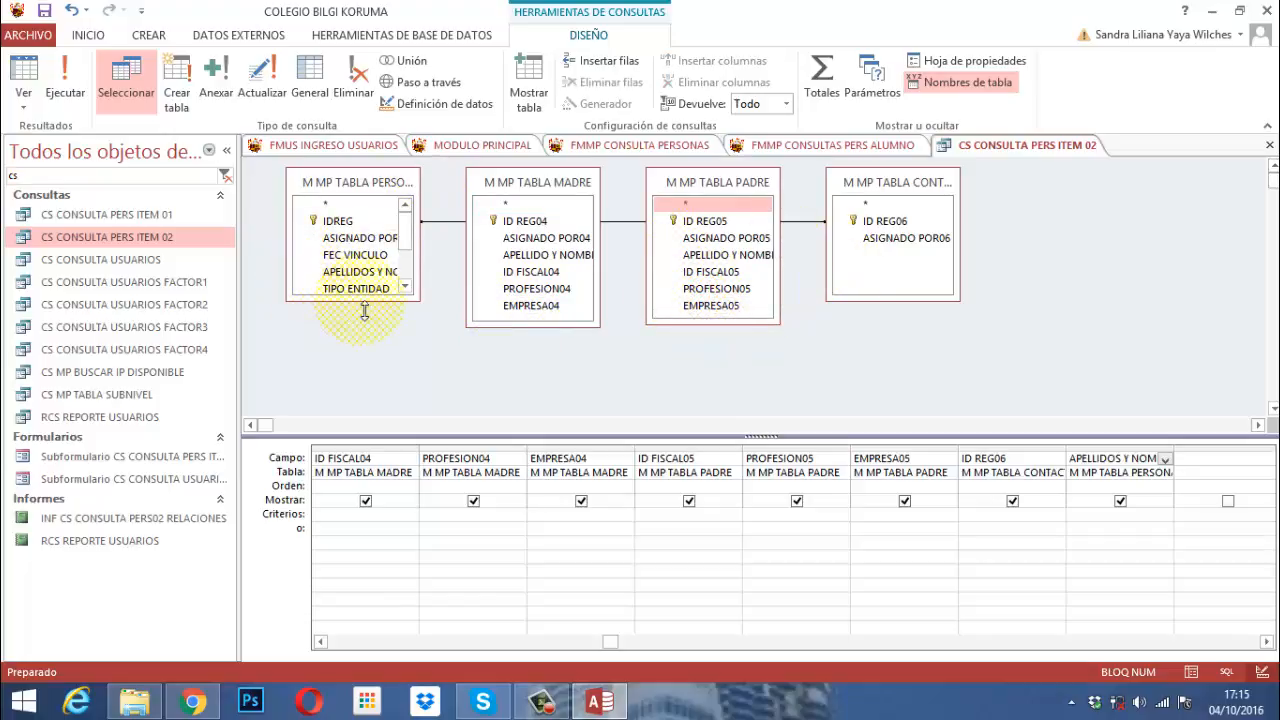
pyautogui.moveTo(356, 311); pyautogui.dragTo(347, 380)
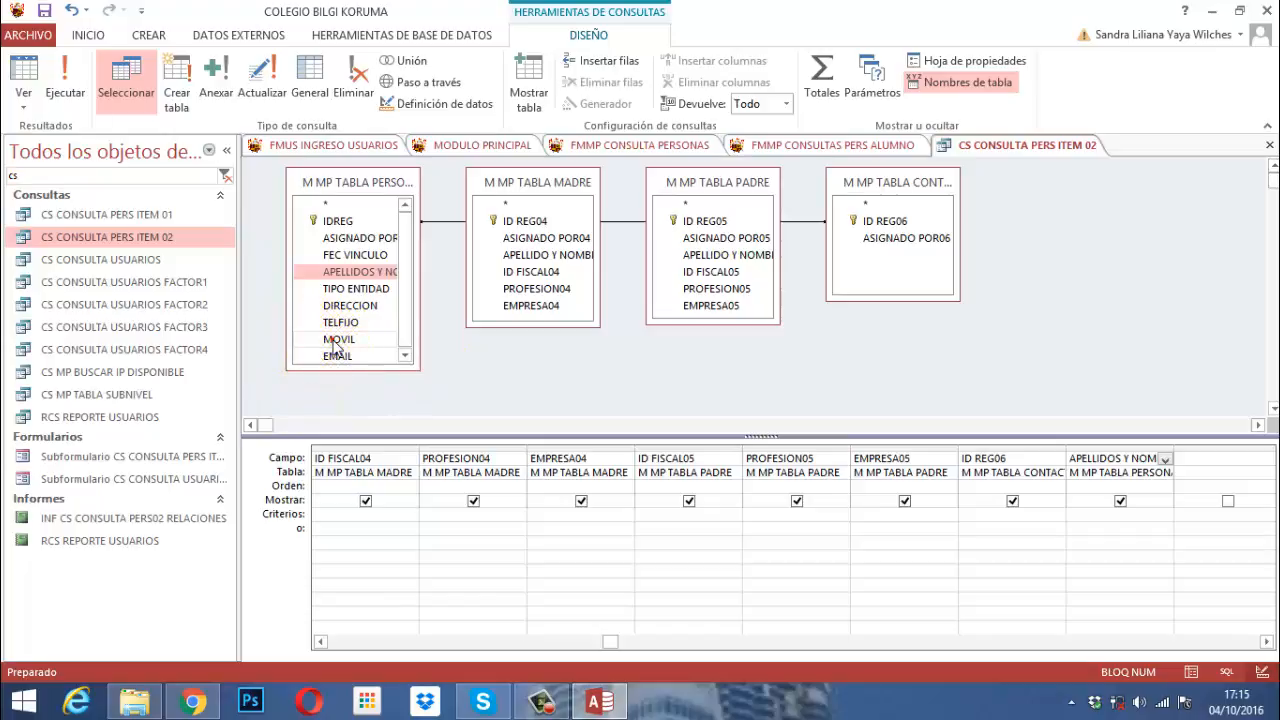
# Add the MOVIL and EMAIL fields from M MP TABLA PERSONAS to the query and lengthen that table's field list slightly.
pyautogui.click(336, 340)
pyautogui.moveTo(336, 345); pyautogui.dragTo(1198, 470)
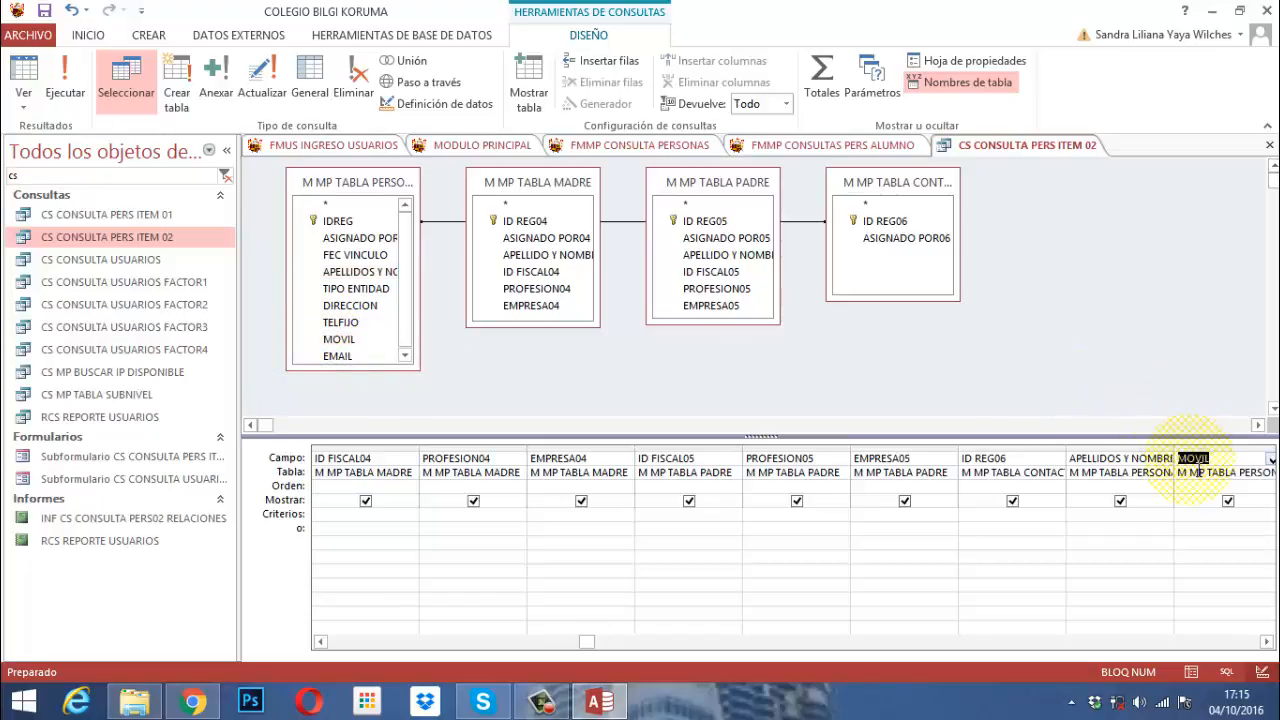
pyautogui.click(1266, 641)
pyautogui.moveTo(330, 356); pyautogui.dragTo(1193, 463)
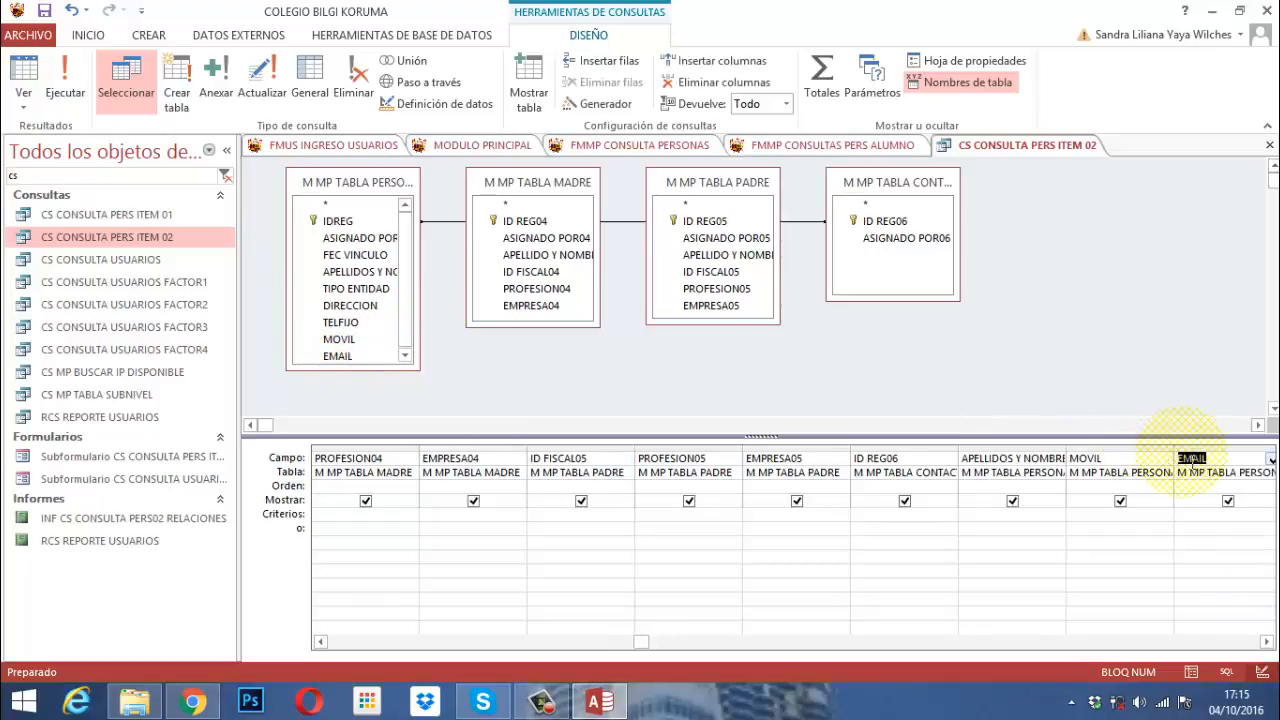
pyautogui.moveTo(369, 369)
pyautogui.mouseDown()
pyautogui.moveTo(369, 410)
pyautogui.moveTo(369, 390)
pyautogui.mouseUp()
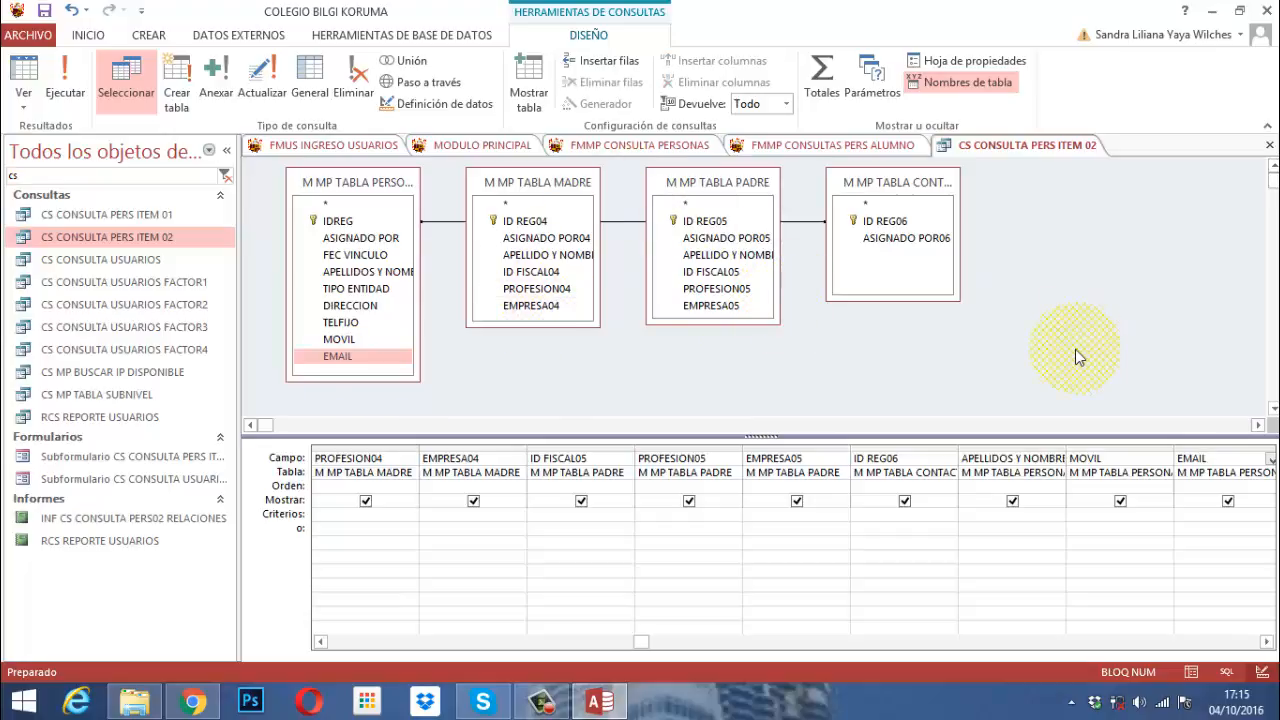
# Close the CS CONSULTA PERS ITEM 02 query design.
pyautogui.rightClick(993, 147)
pyautogui.rightClick(1028, 151)
pyautogui.click(1062, 186)
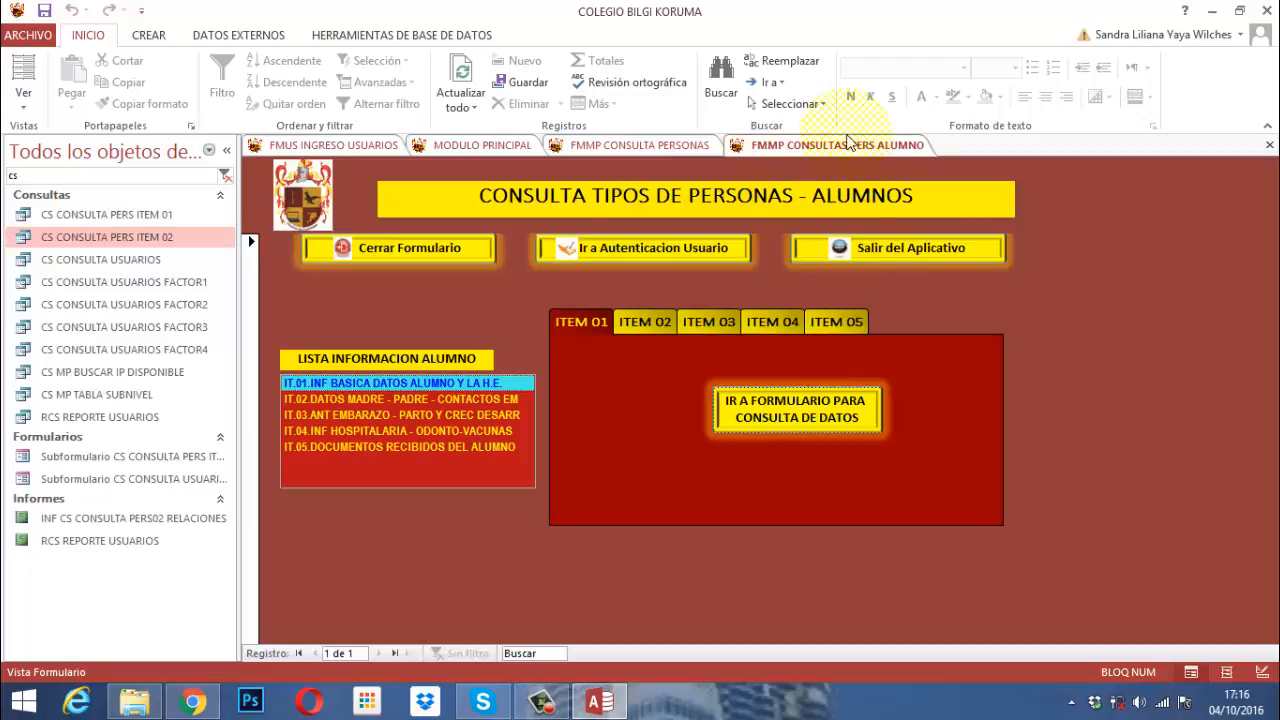
# Return to the FMMP CONSULTAS PERS ALUMNO form and open the data consultation form for ITEM 01.
pyautogui.click(835, 146)
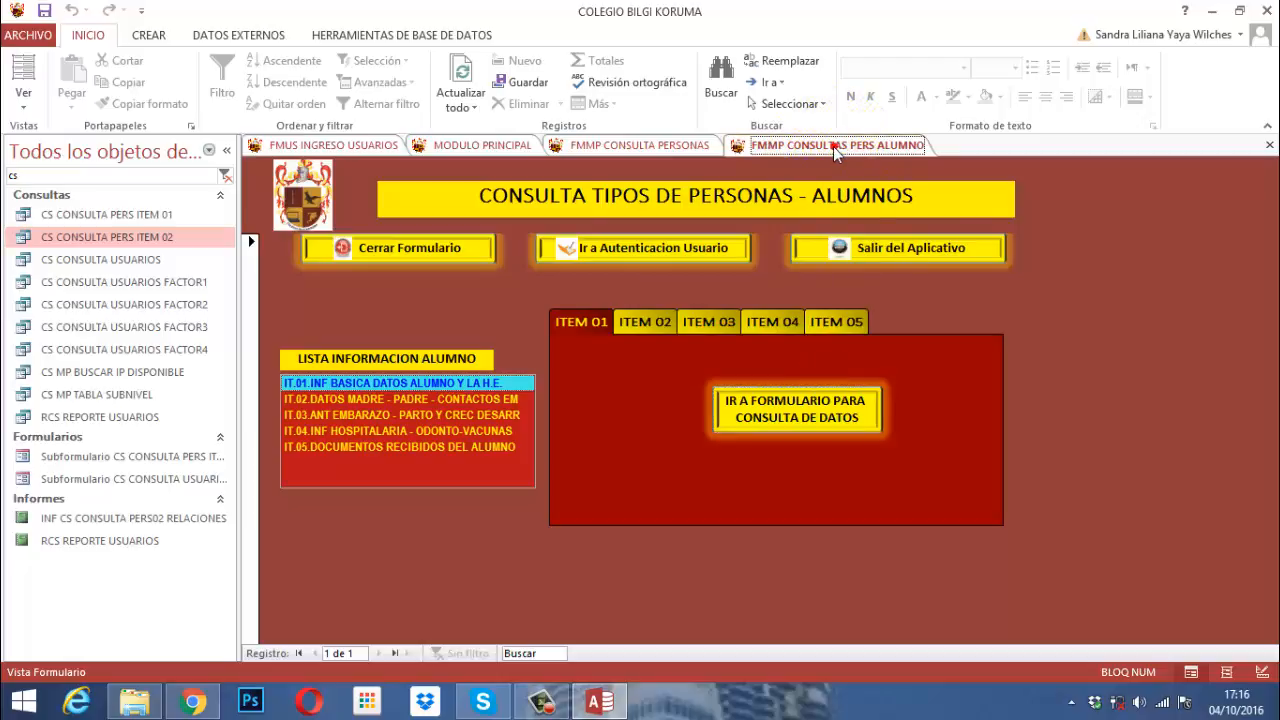
pyautogui.click(650, 145)
pyautogui.click(485, 146)
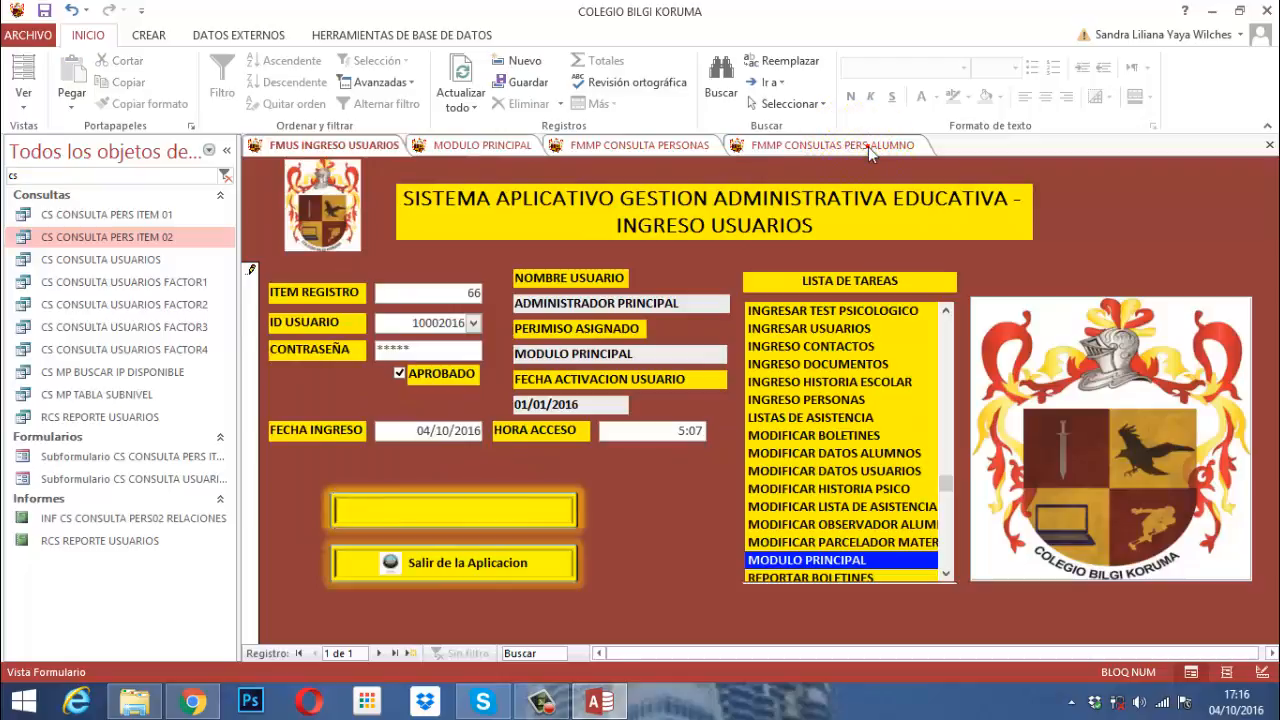
pyautogui.click(868, 146)
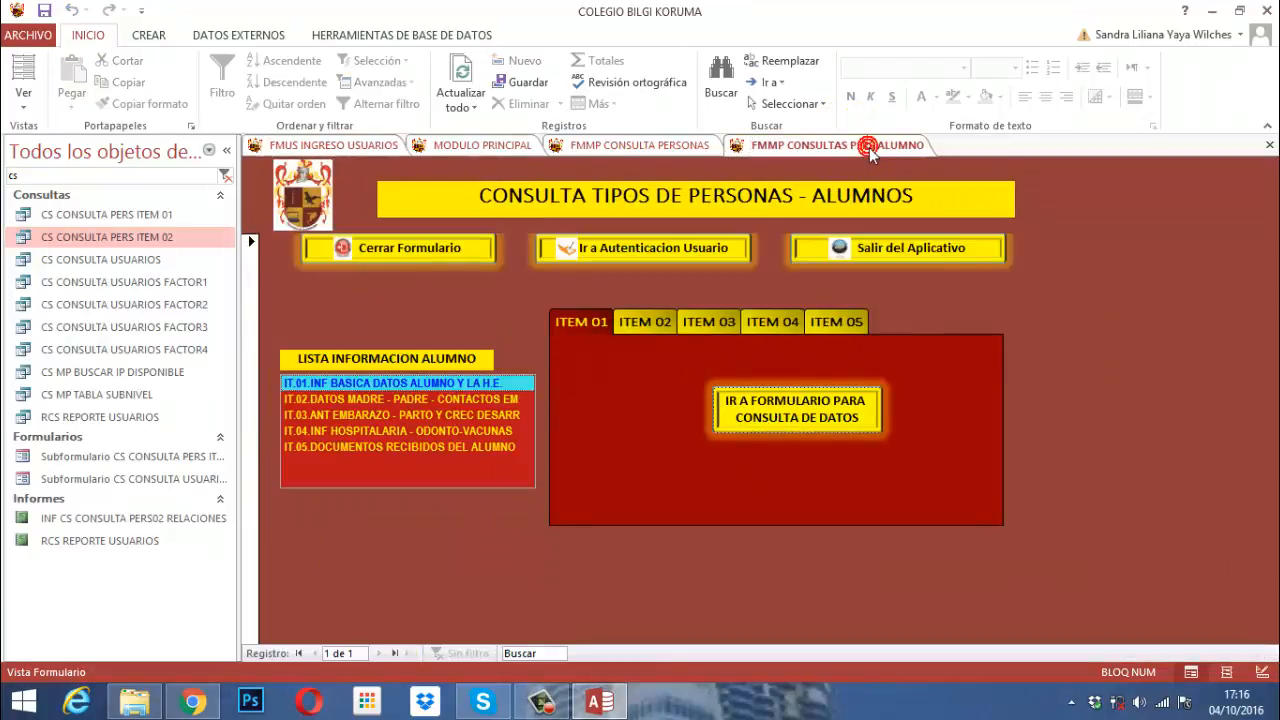
pyautogui.click(809, 420)
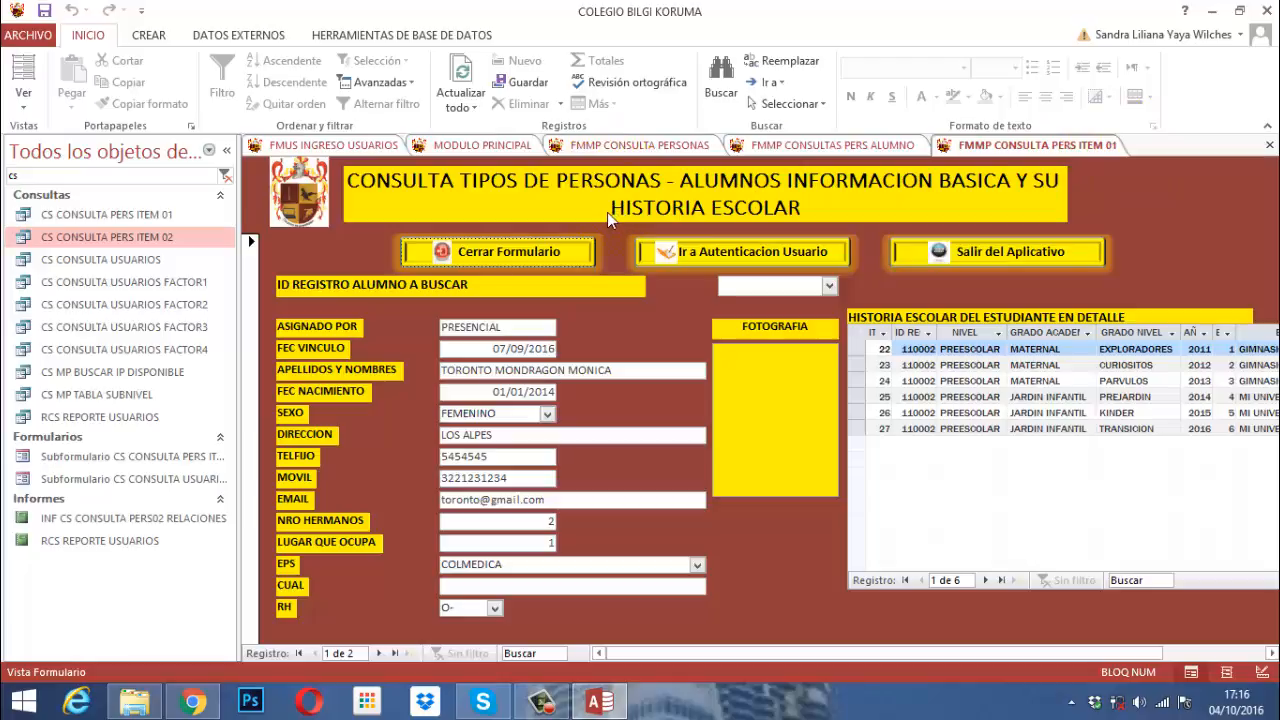
# Create a blank form and save it as FMMP CONSULTA PERS ITEM 02.
pyautogui.click(145, 37)
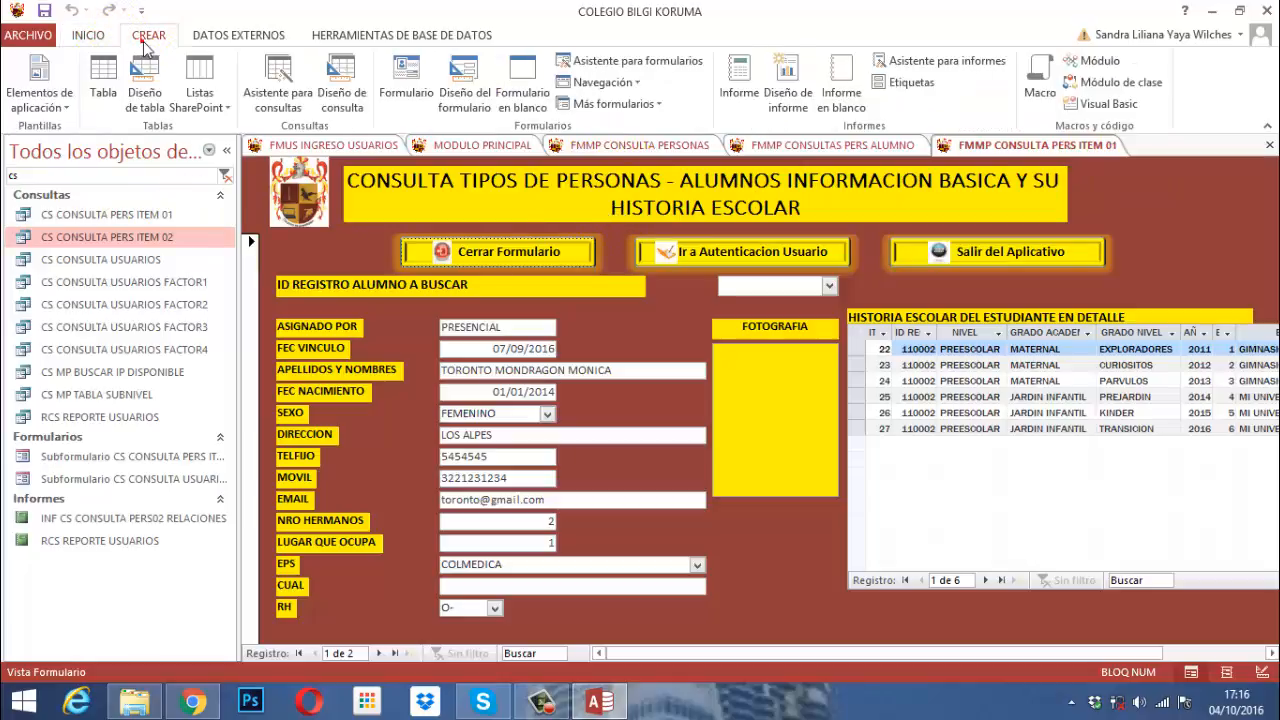
pyautogui.click(524, 82)
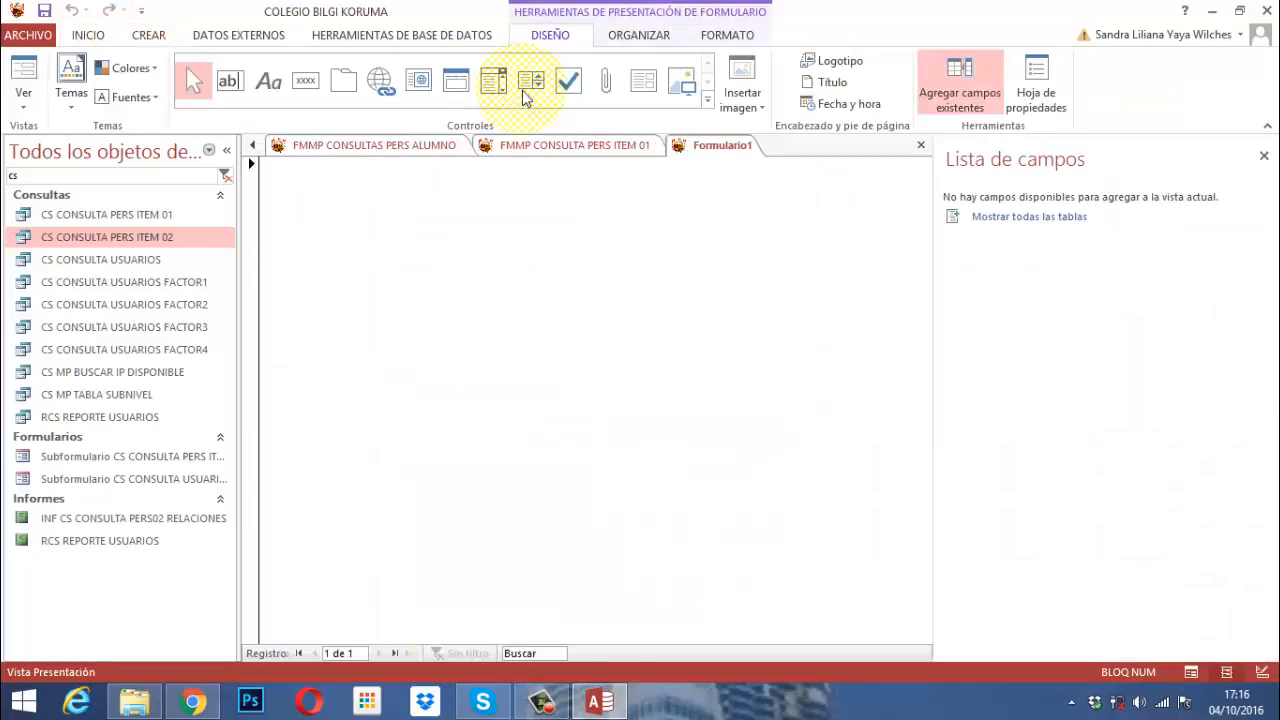
pyautogui.rightClick(730, 152)
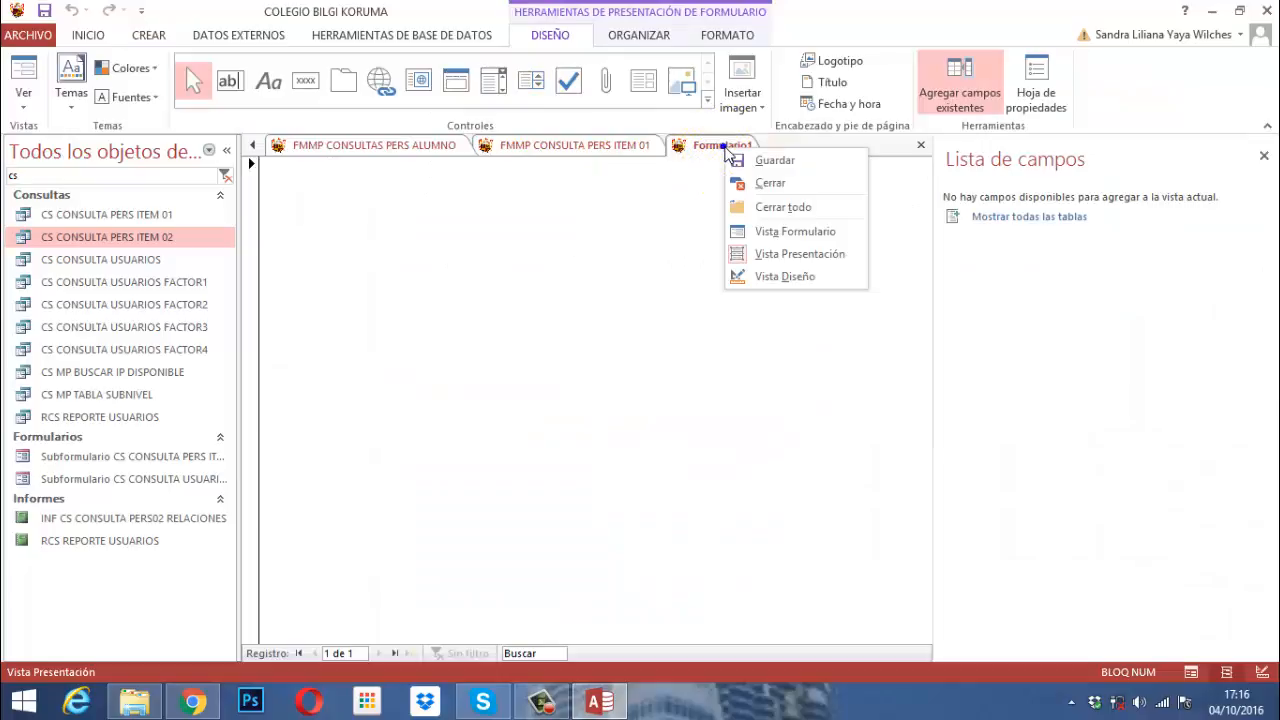
pyautogui.click(770, 162)
pyautogui.write('f')
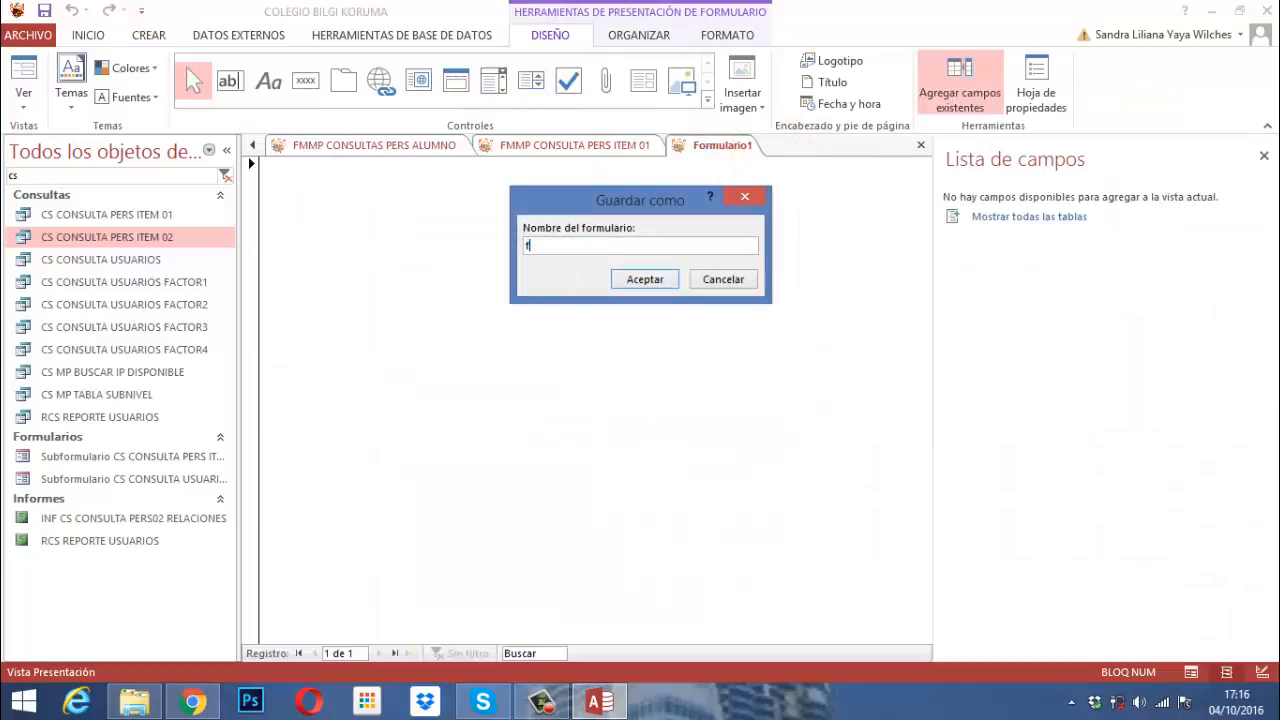
pyautogui.write('m')
pyautogui.press('BackSpace')
pyautogui.press('BackSpace')
pyautogui.press('capslock')
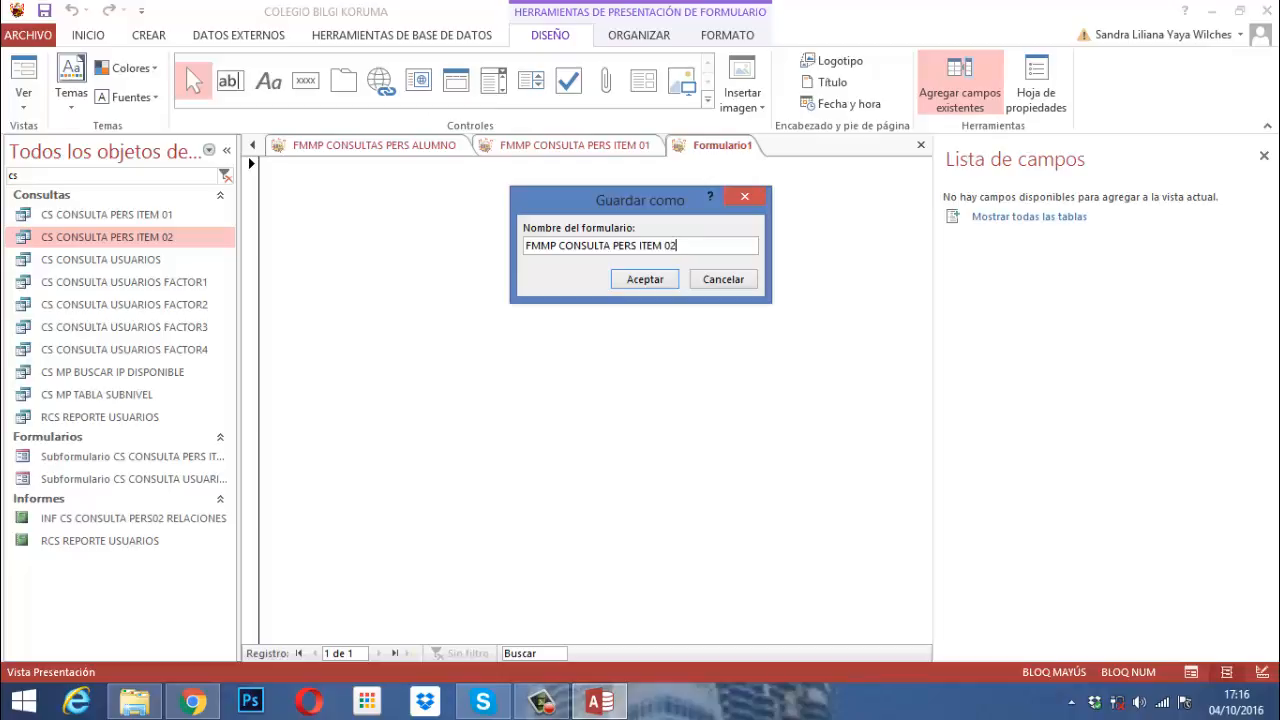
pyautogui.click(644, 282)
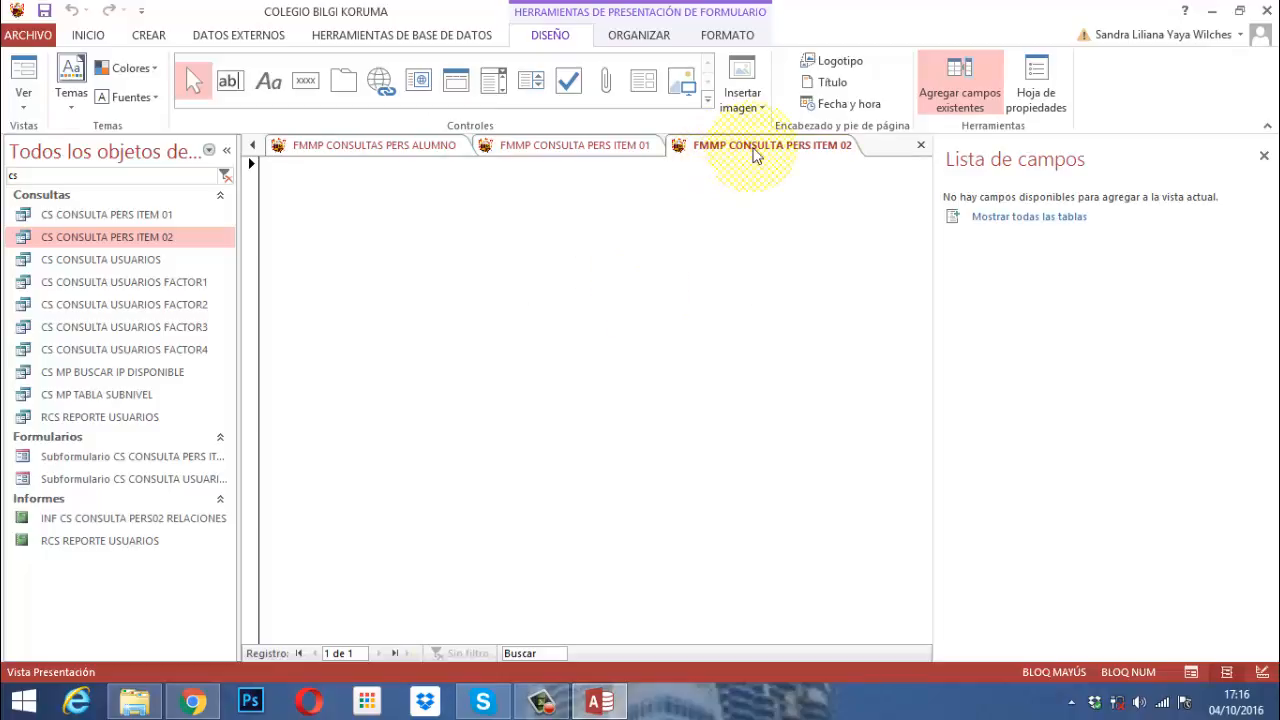
# Show FMMP CONSULTA PERS ITEM 01 in design view and copy the logo and title label from its form header.
pyautogui.click(586, 146)
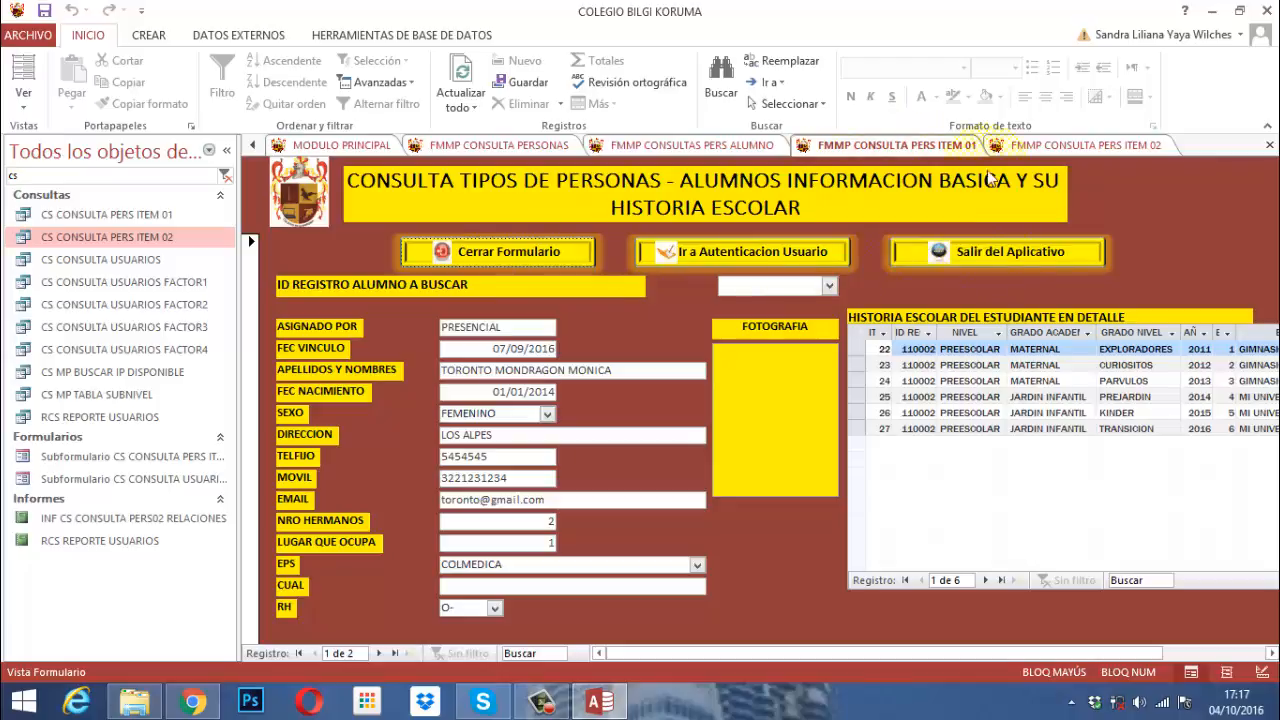
pyautogui.rightClick(886, 145)
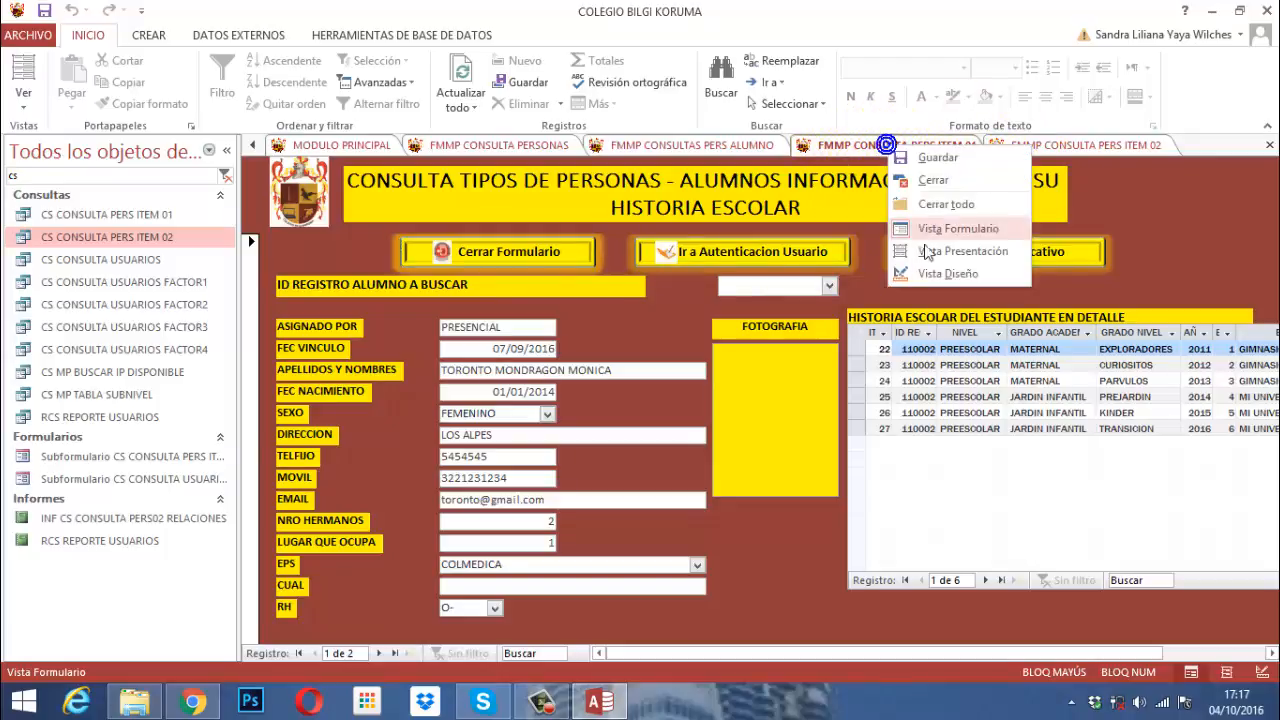
pyautogui.click(940, 273)
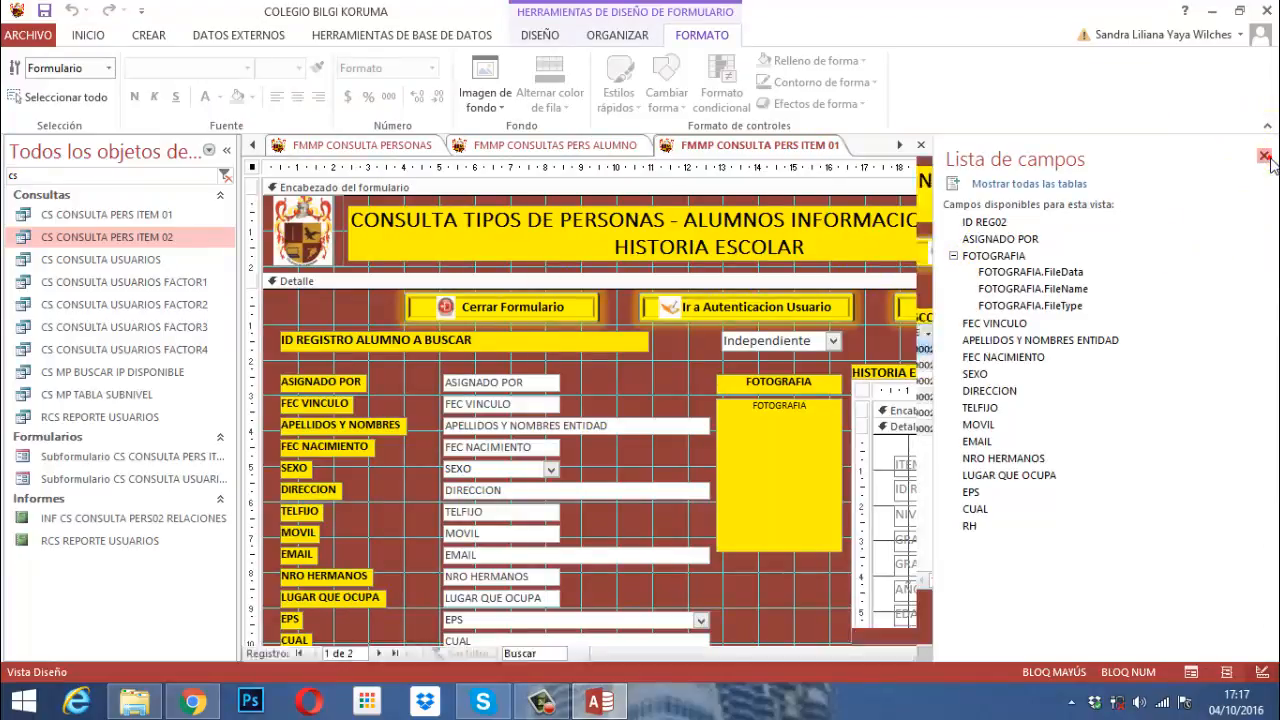
pyautogui.click(1264, 157)
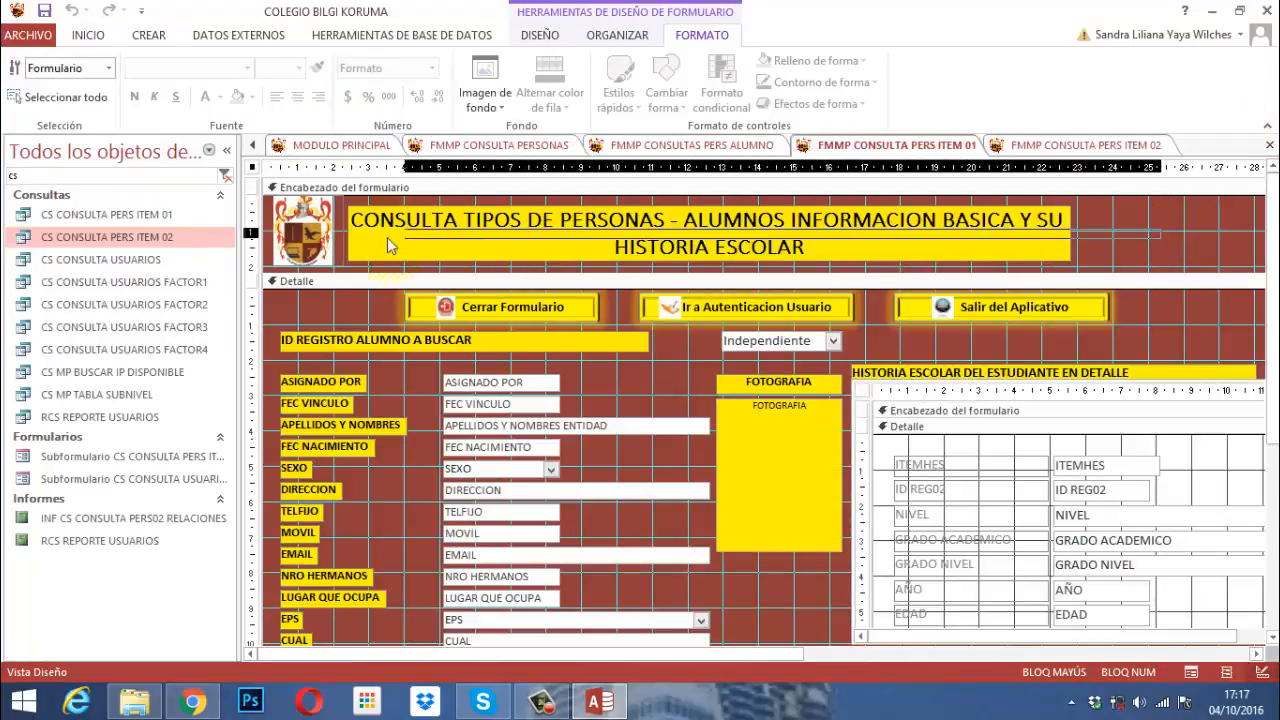
pyautogui.keyDown('shift'); pyautogui.click(289, 250); pyautogui.keyUp('shift')
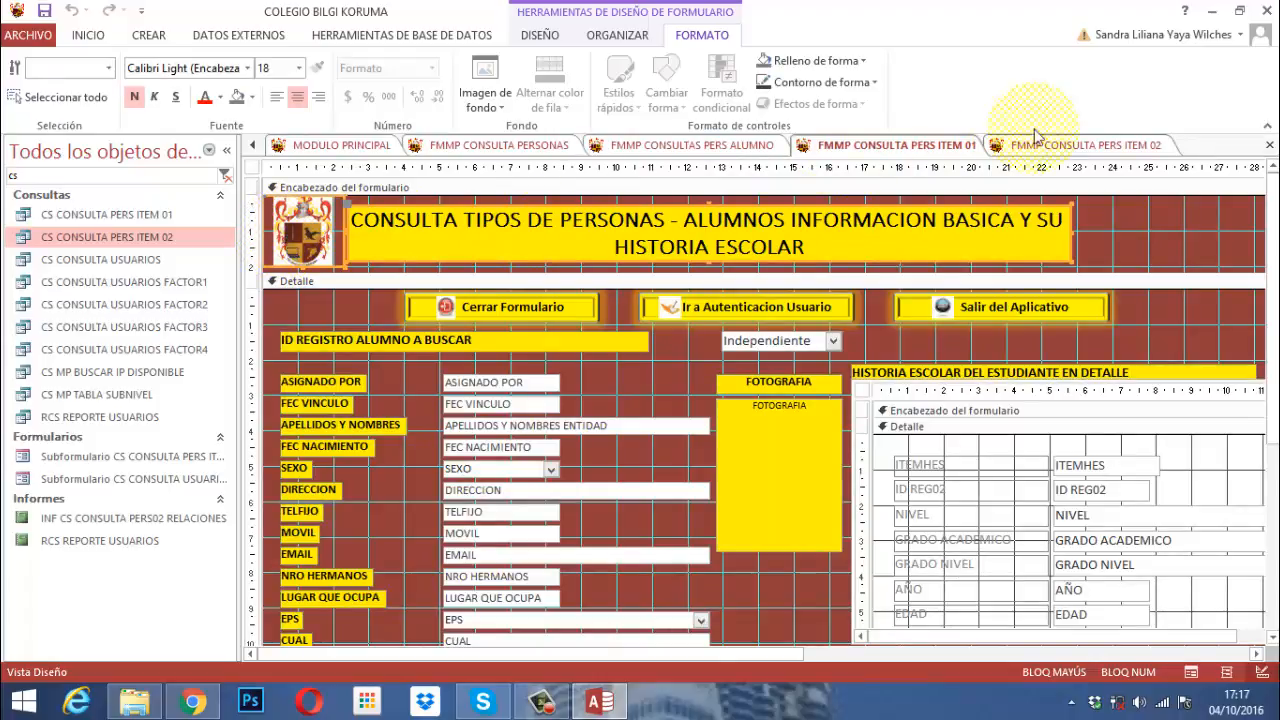
# In the design view of FMMP CONSULTA PERS ITEM 02, add a title header section and delete its default title and logo placeholder.
pyautogui.click(1080, 146)
pyautogui.rightClick(1080, 146)
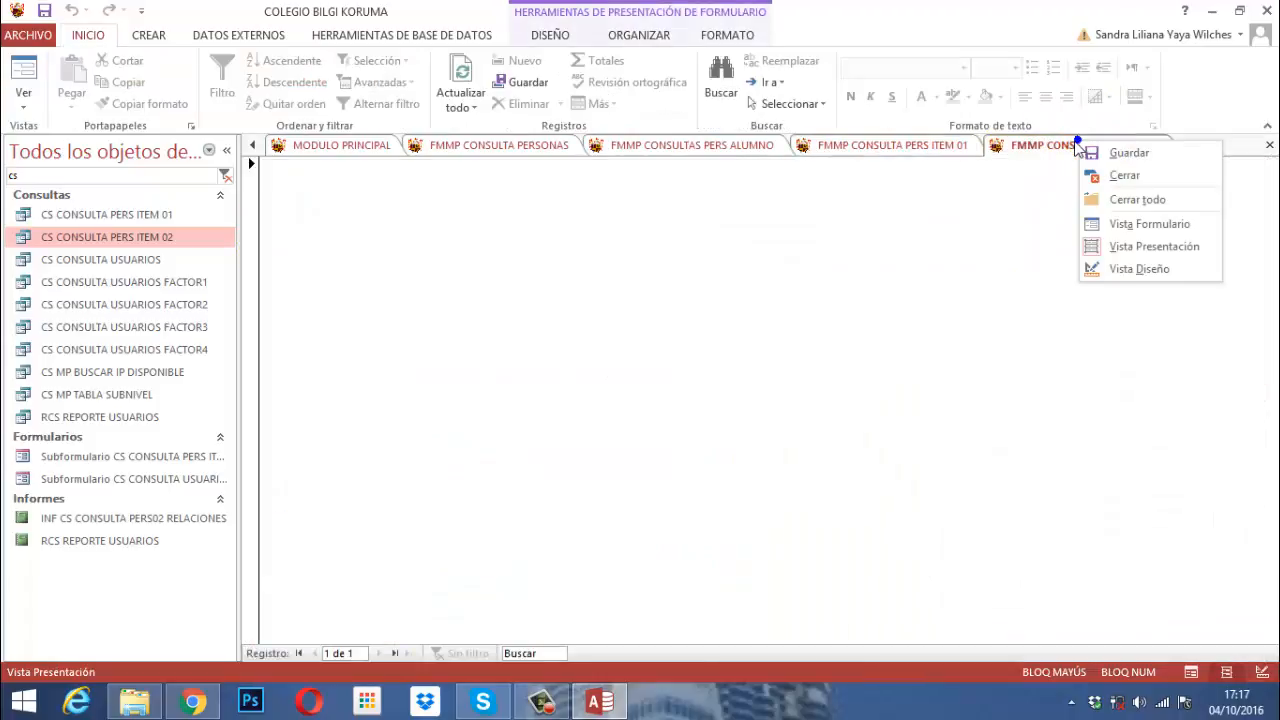
pyautogui.click(1135, 269)
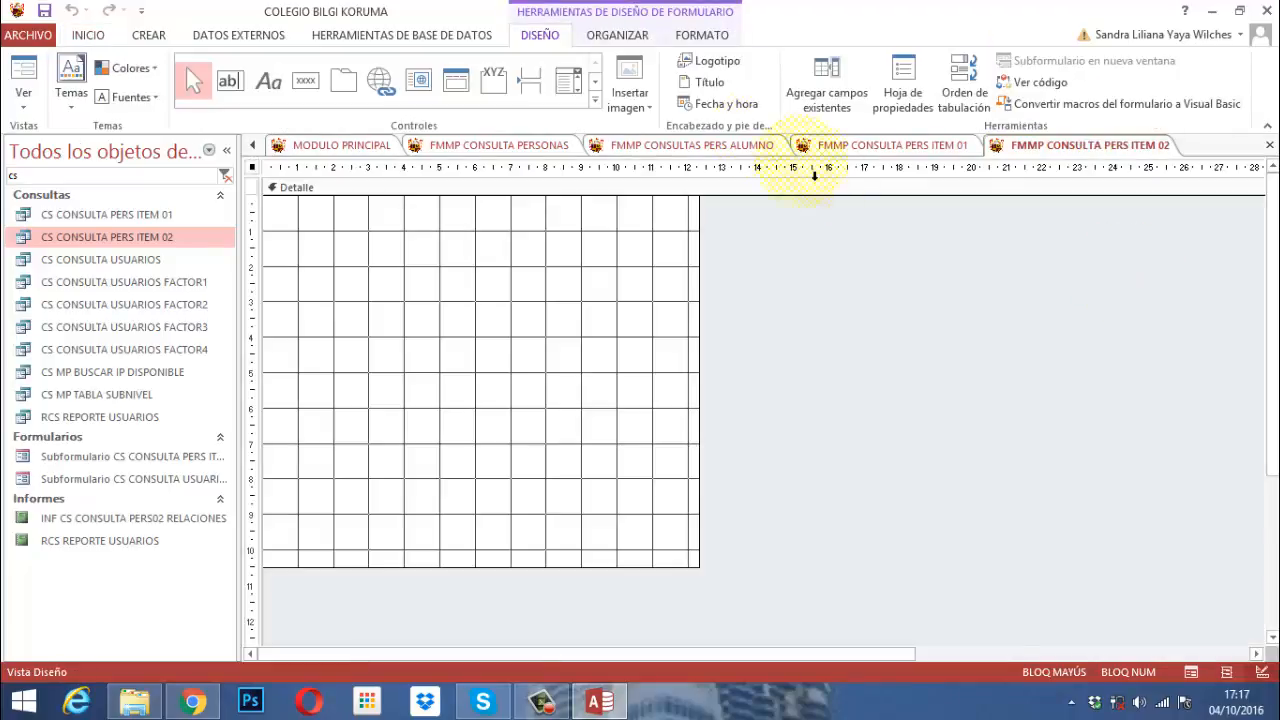
pyautogui.click(711, 84)
pyautogui.doubleClick(747, 205)
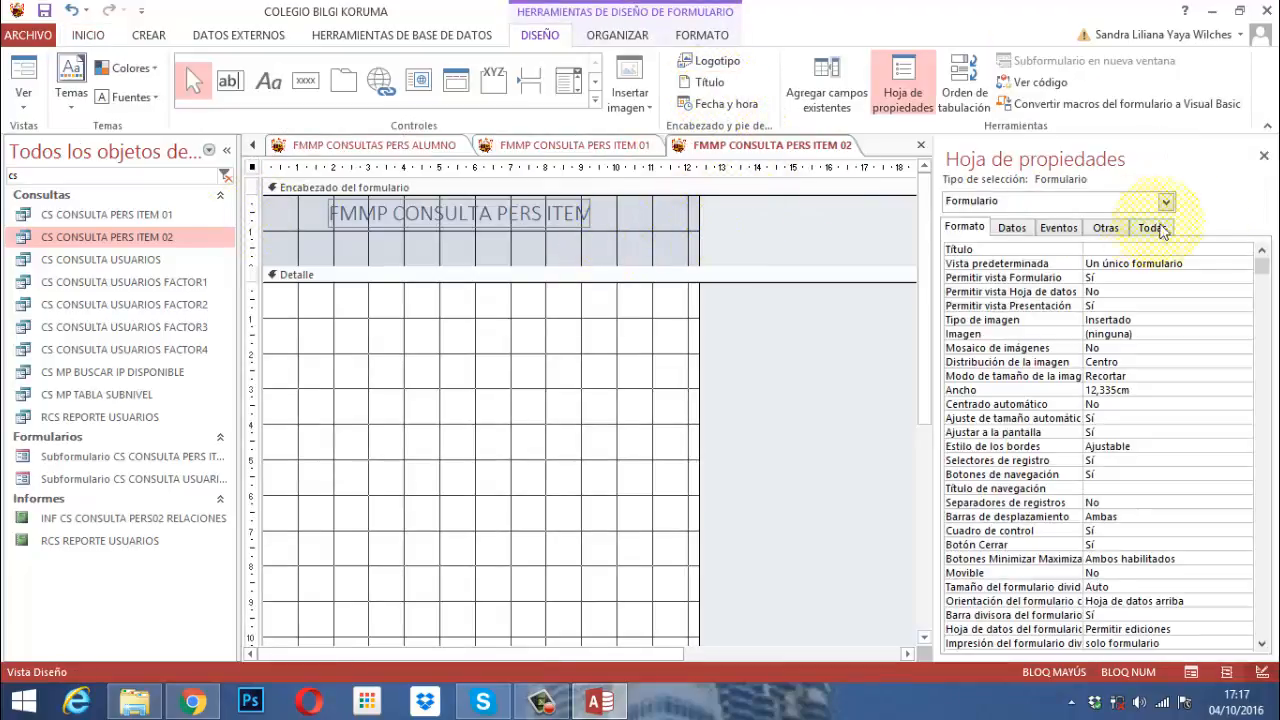
pyautogui.click(1264, 157)
pyautogui.moveTo(746, 220); pyautogui.dragTo(232, 215)
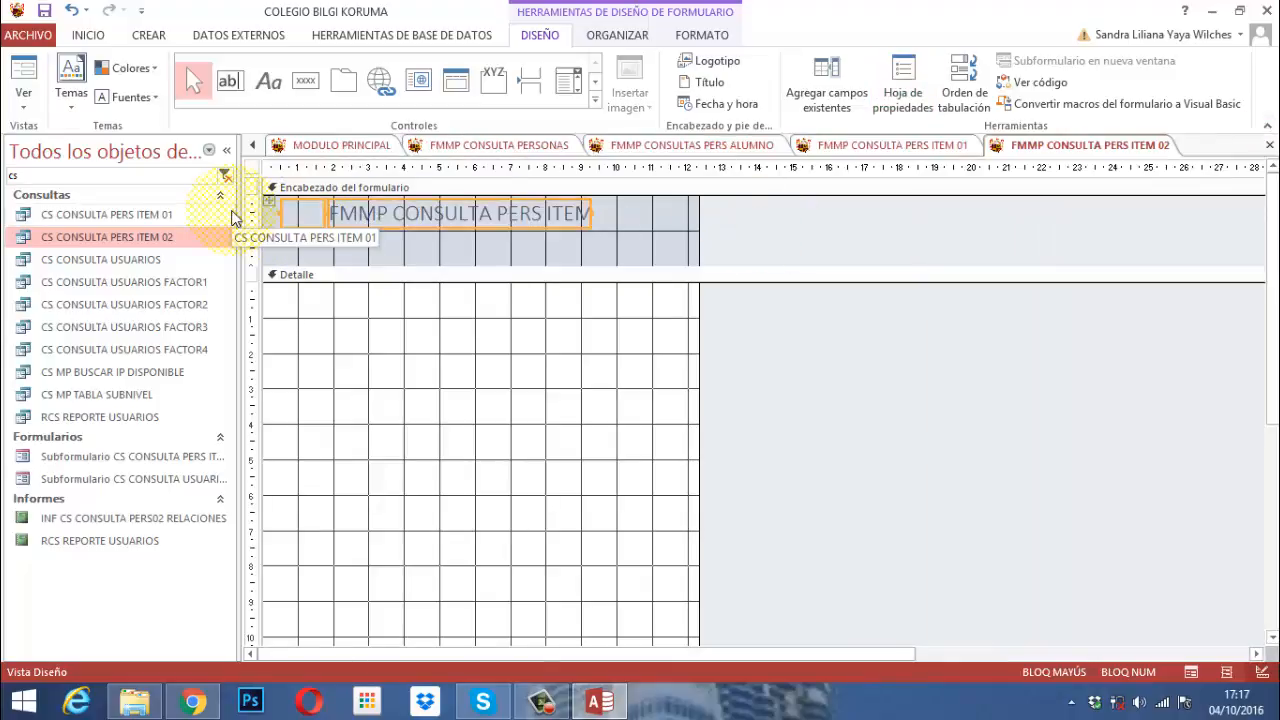
pyautogui.press('Delete')
# Paste the copied logo and title into the form header and reduce the header's height to fit them.
pyautogui.click(390, 190)
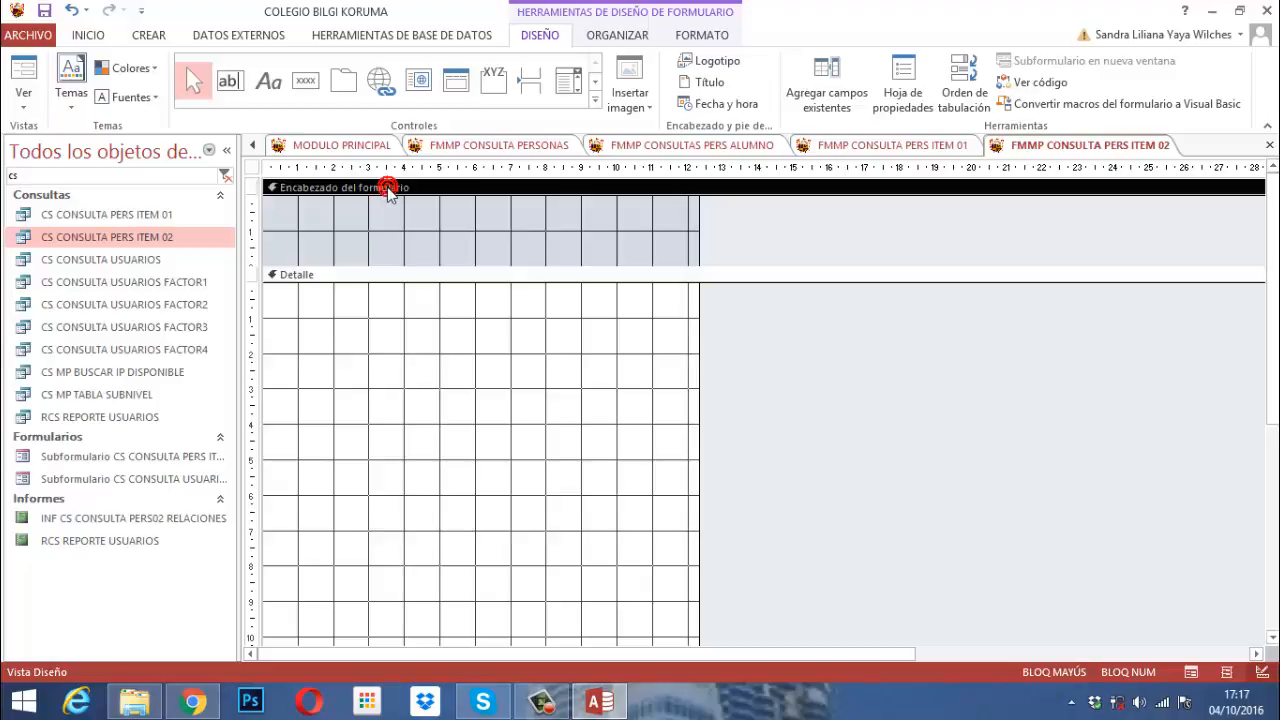
pyautogui.hotkey('ctrl', 'v')
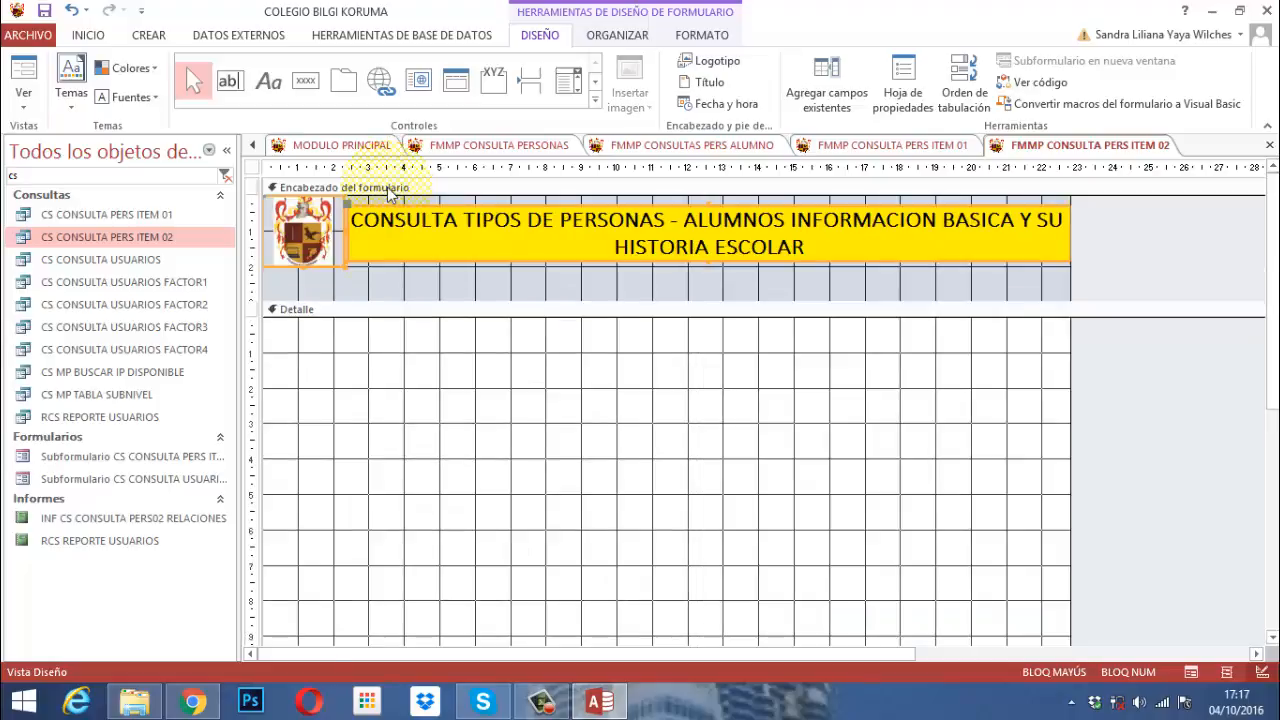
pyautogui.click(997, 302)
pyautogui.moveTo(1003, 289); pyautogui.dragTo(1006, 274)
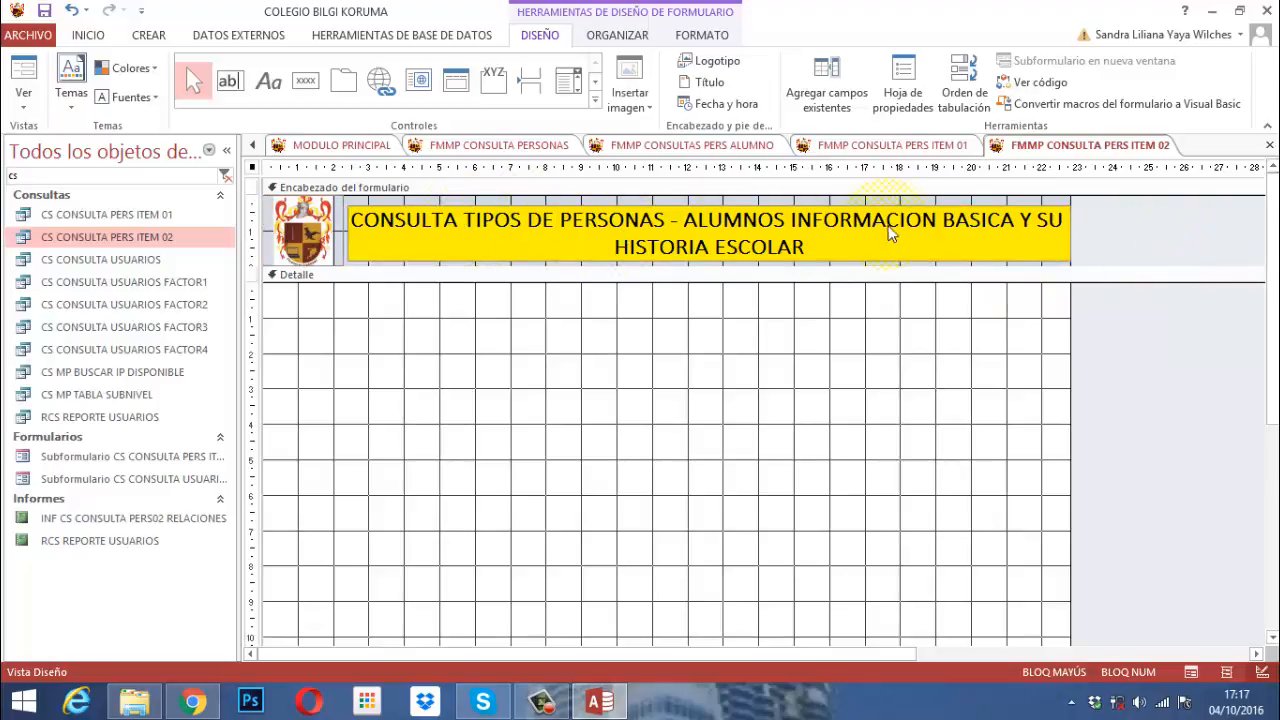
# Change the end of the header title to read INFORMACION DATOS MAMÁL PAPÁ Y CONTACTO EMERGENCIA.
pyautogui.click(958, 226)
pyautogui.click(954, 226)
pyautogui.moveTo(954, 226); pyautogui.dragTo(1046, 258)
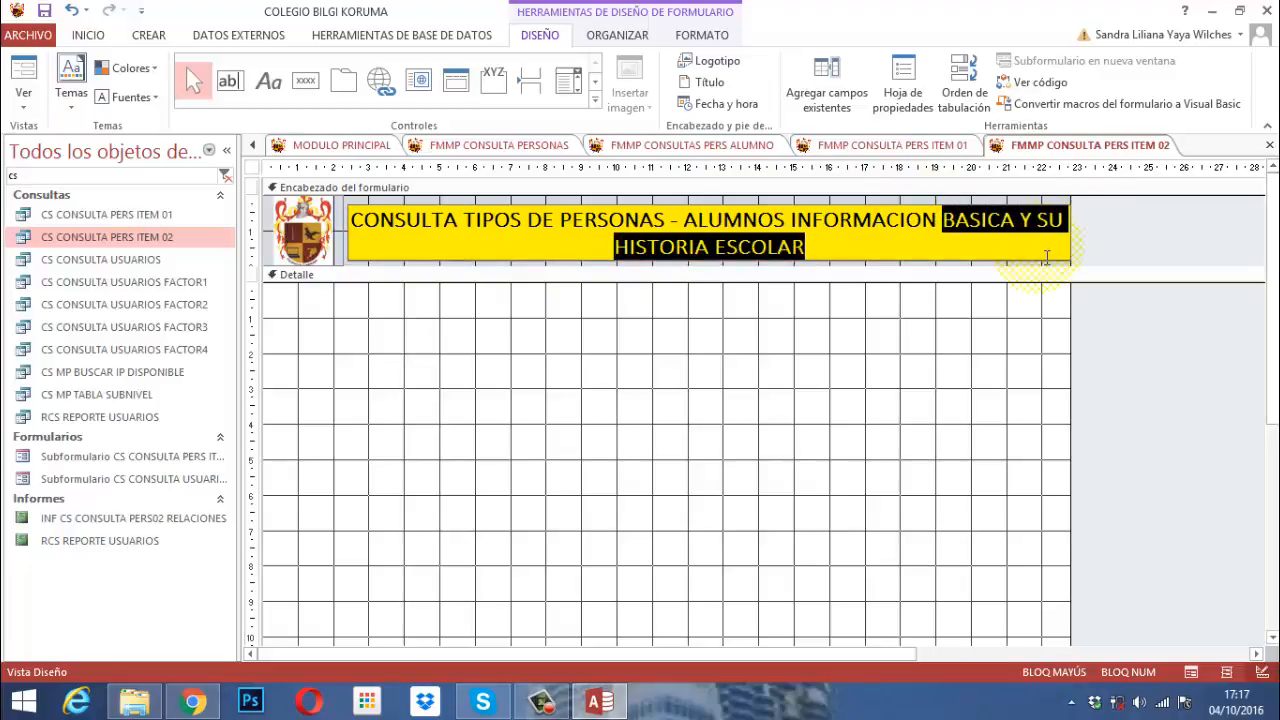
pyautogui.write('D')
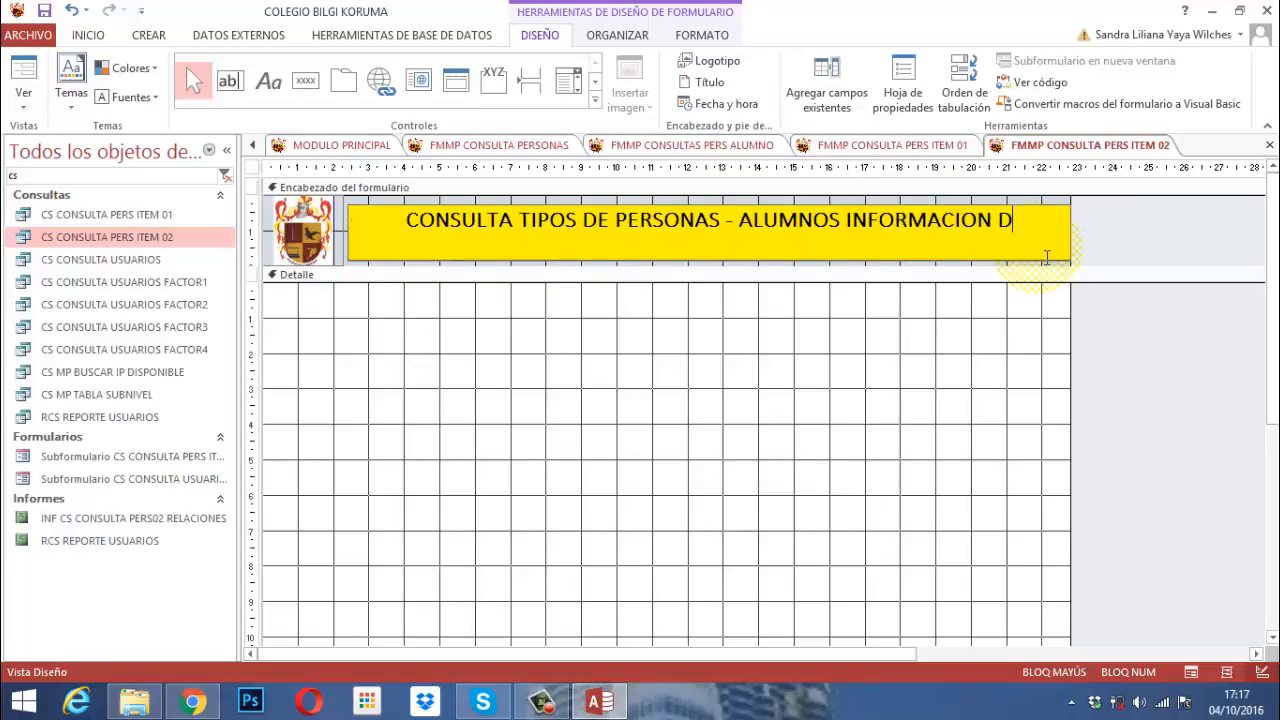
pyautogui.write('ATOS MAMA')
pyautogui.press('BackSpace')
pyautogui.write('ÁL PAPÁ Y CONTACTO EMERGENCIA')
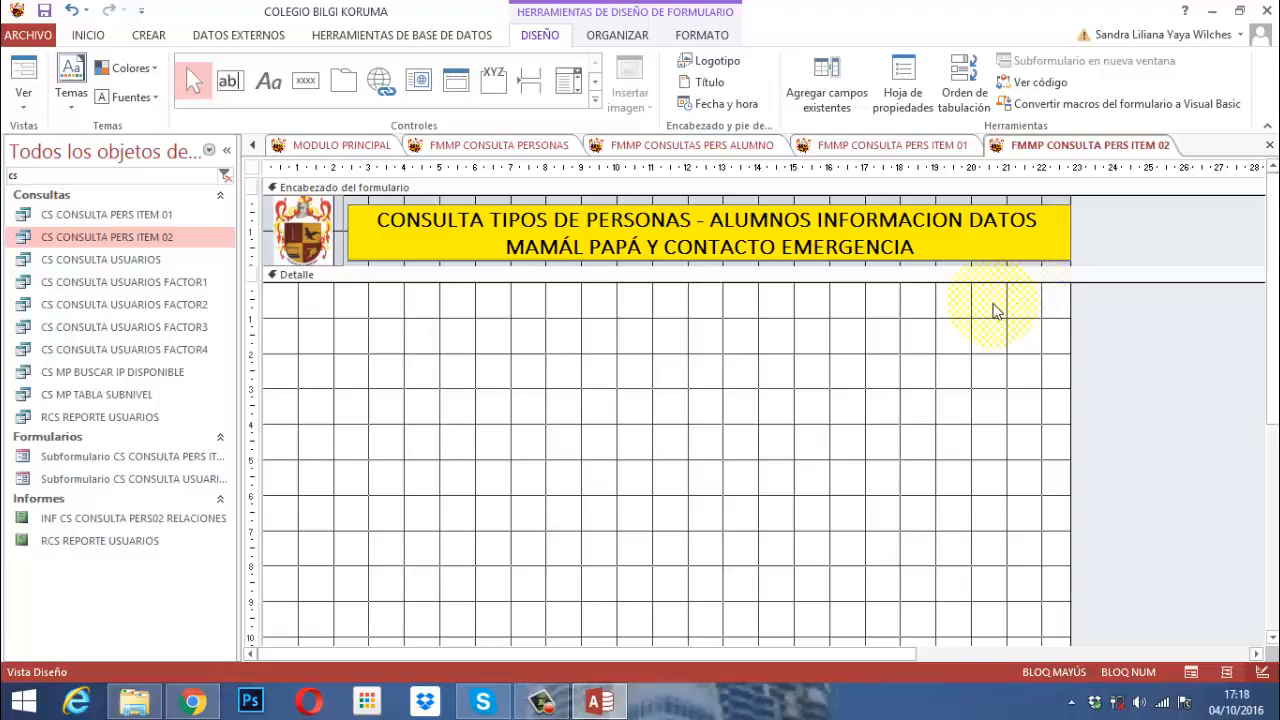
pyautogui.click(1126, 236)
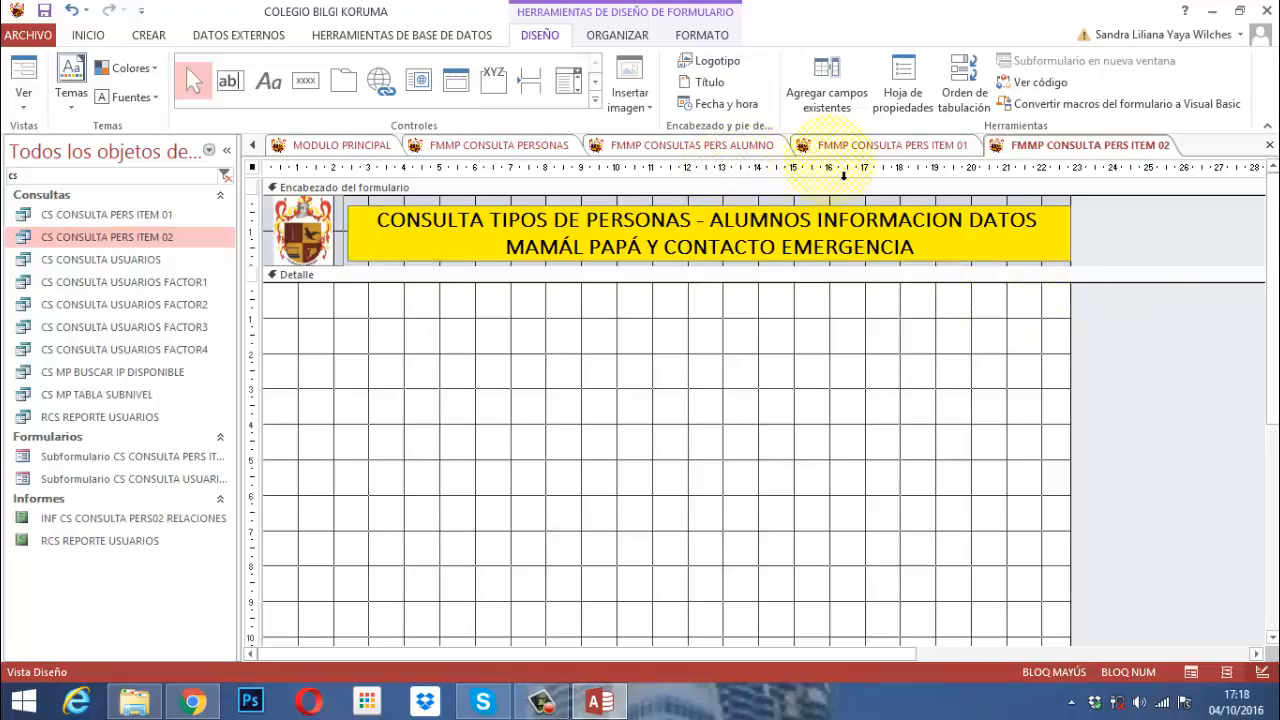
# Copy the background colour value #903C39 from the form header properties of FMMP CONSULTA PERS ITEM 01.
pyautogui.click(905, 147)
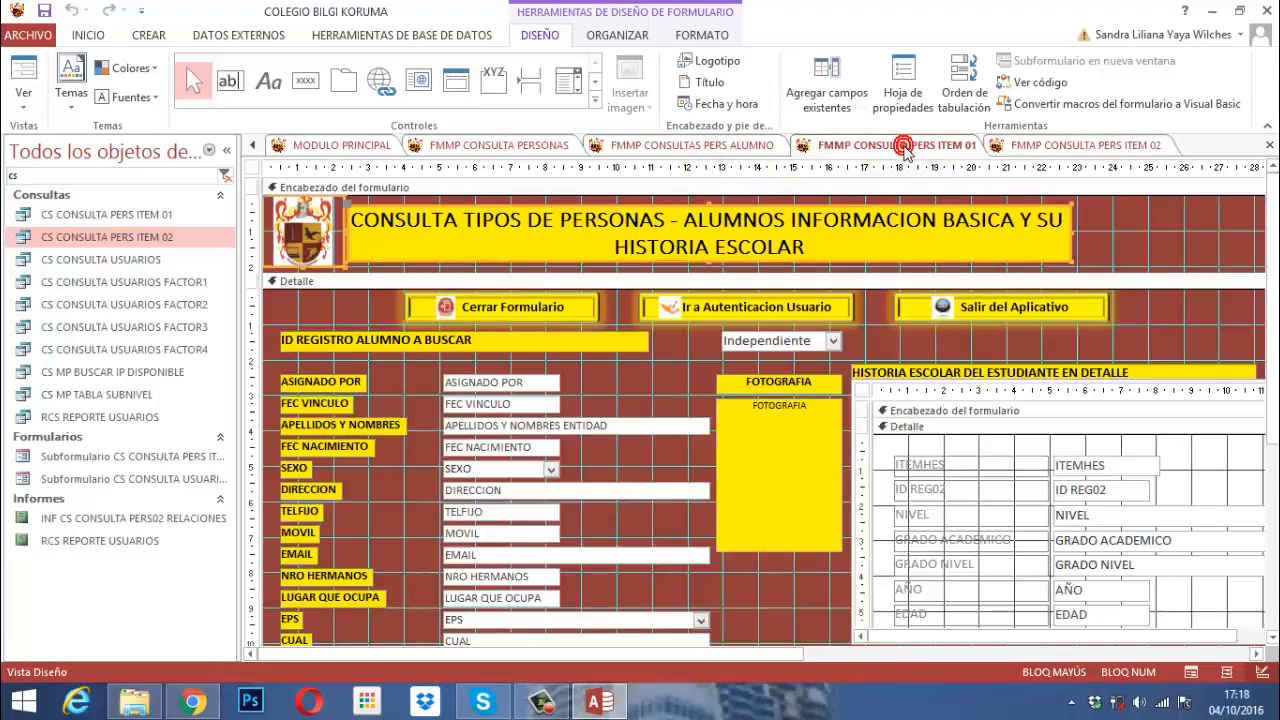
pyautogui.click(1157, 250)
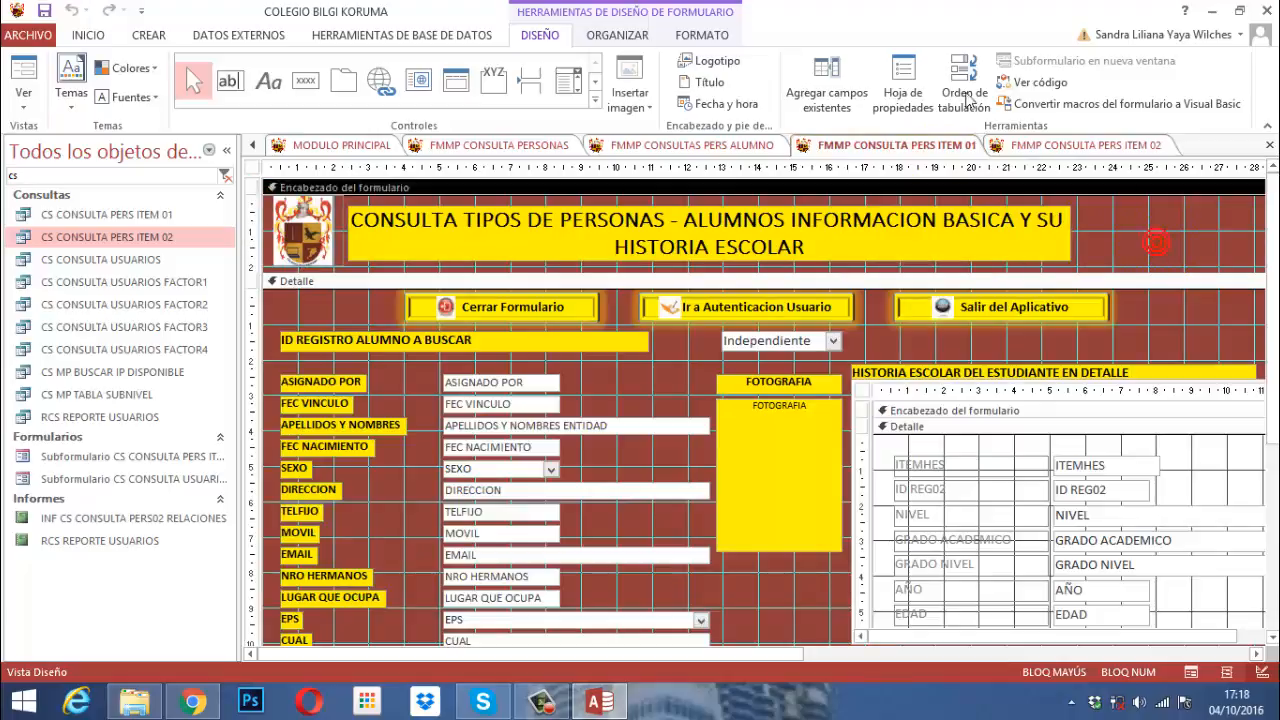
pyautogui.click(906, 92)
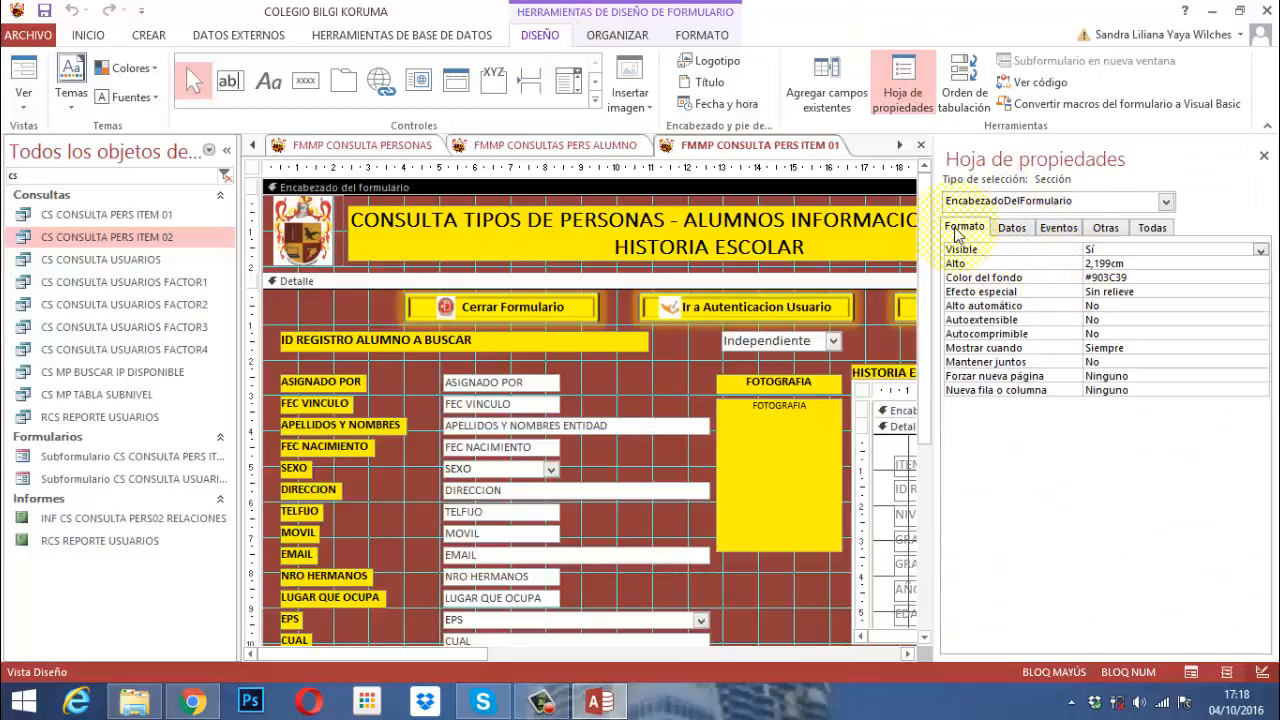
pyautogui.moveTo(1150, 279); pyautogui.dragTo(1088, 283)
pyautogui.hotkey('ctrl', 'c')
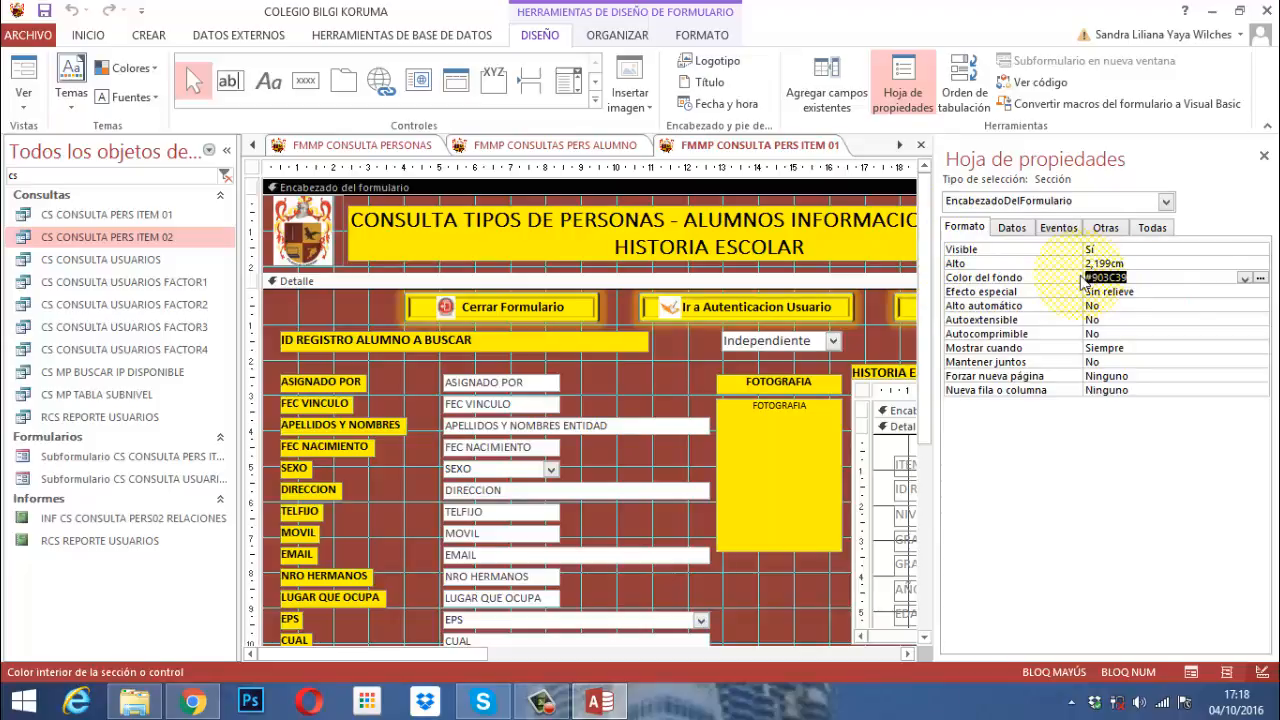
pyautogui.click(1264, 156)
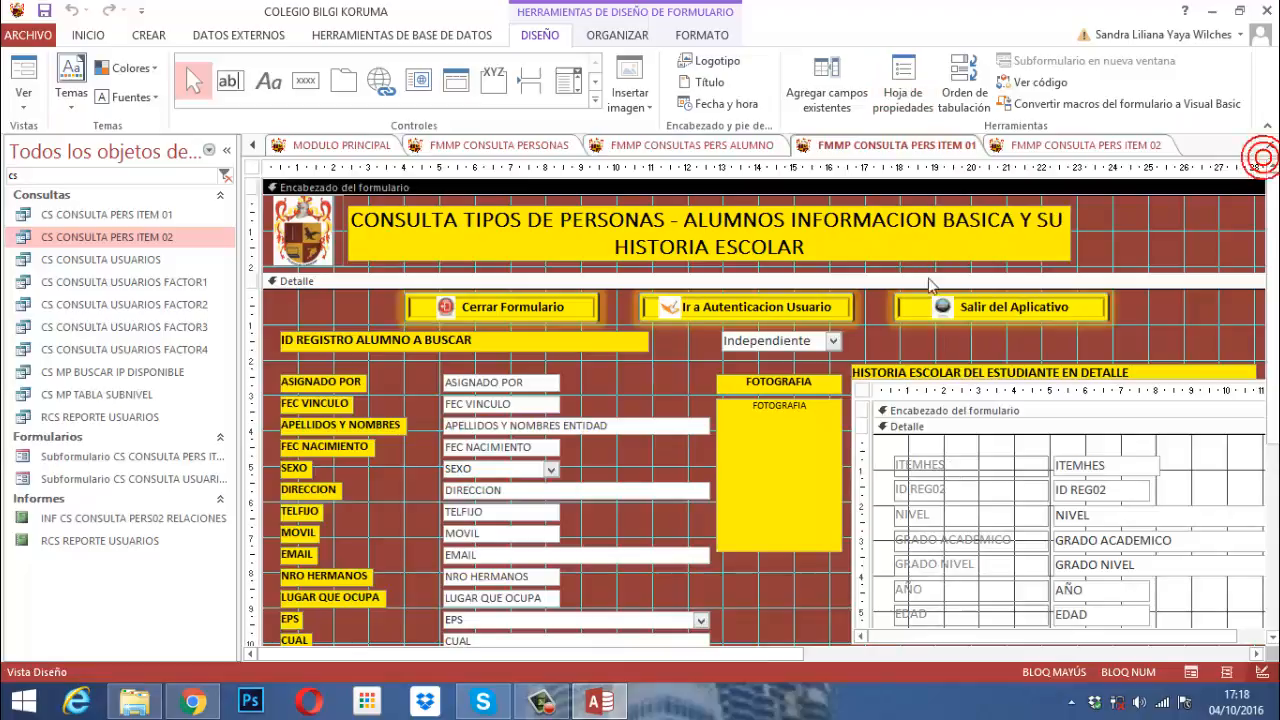
# Set the form header's background colour to #903C39 in FMMP CONSULTA PERS ITEM 02.
pyautogui.click(1045, 145)
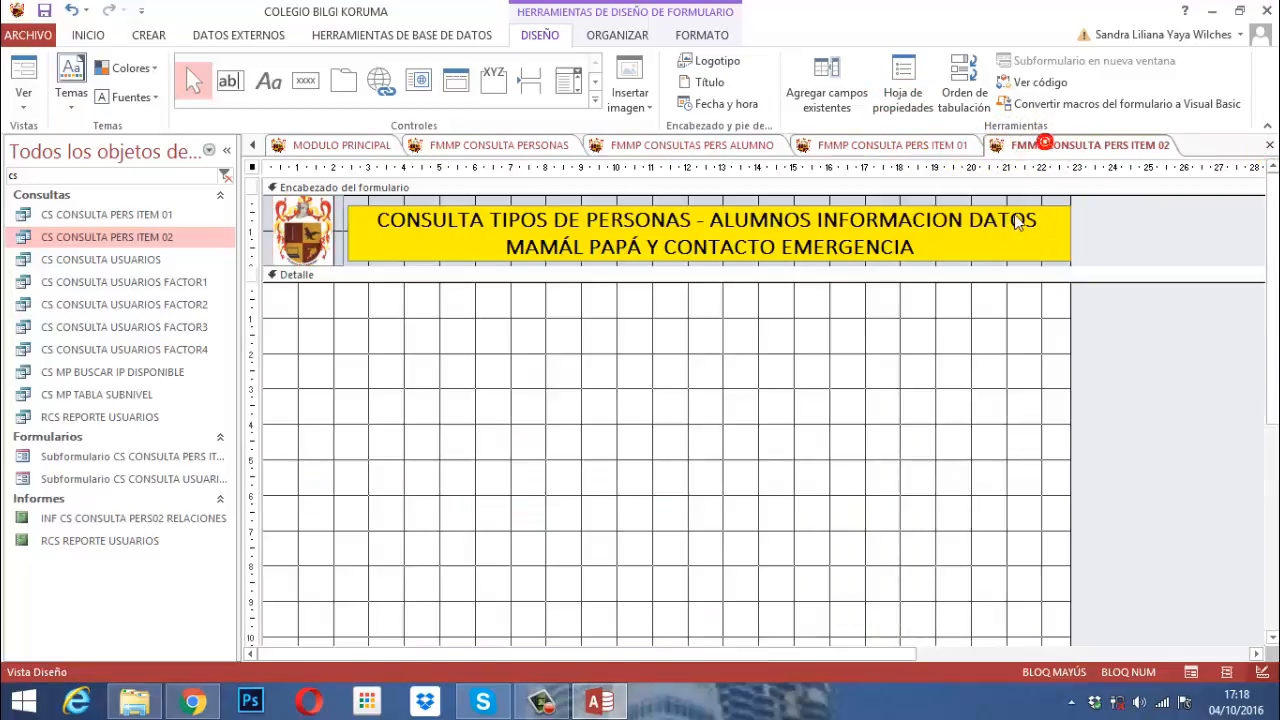
pyautogui.click(605, 188)
pyautogui.click(900, 96)
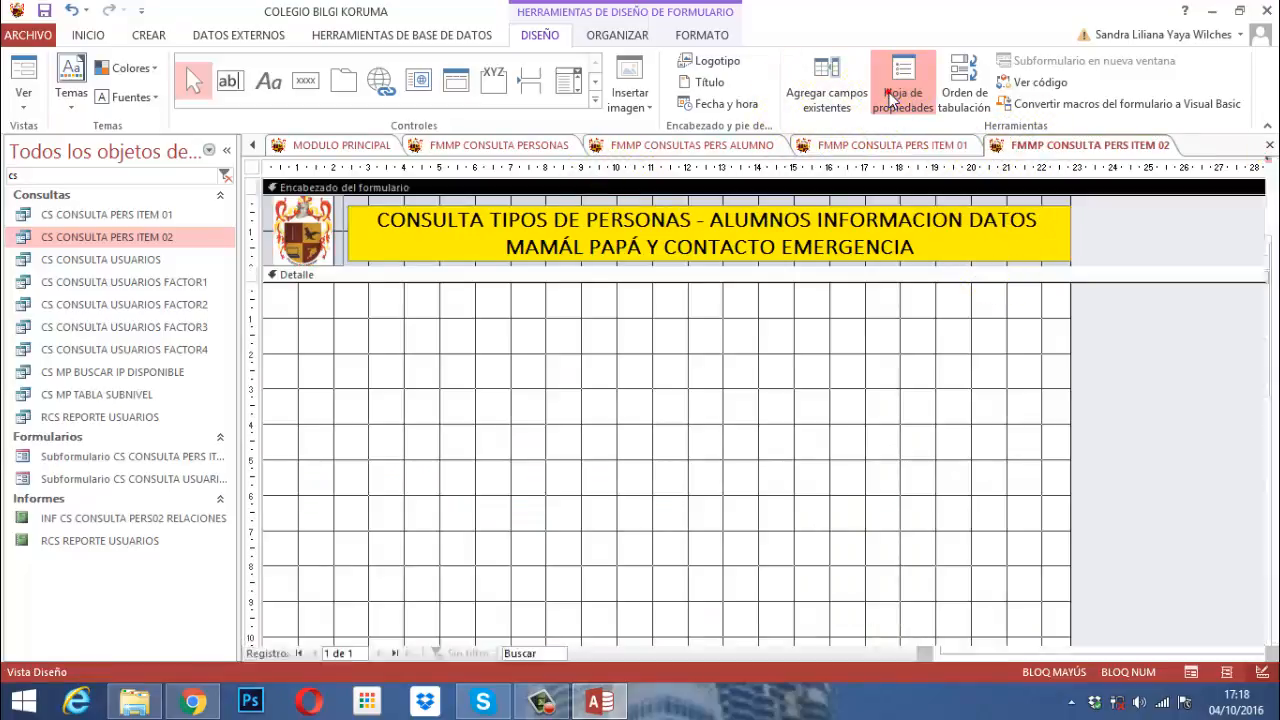
pyautogui.click(1200, 277)
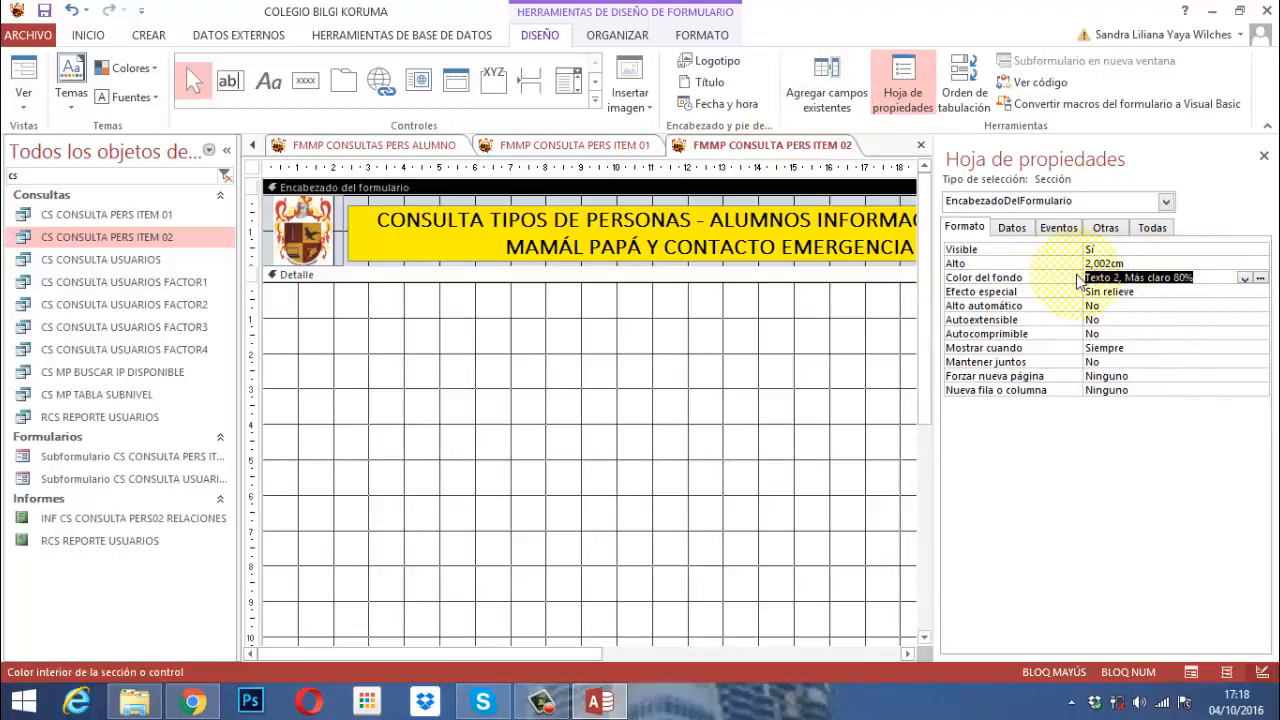
pyautogui.press('BackSpace')
pyautogui.write('#903C39')
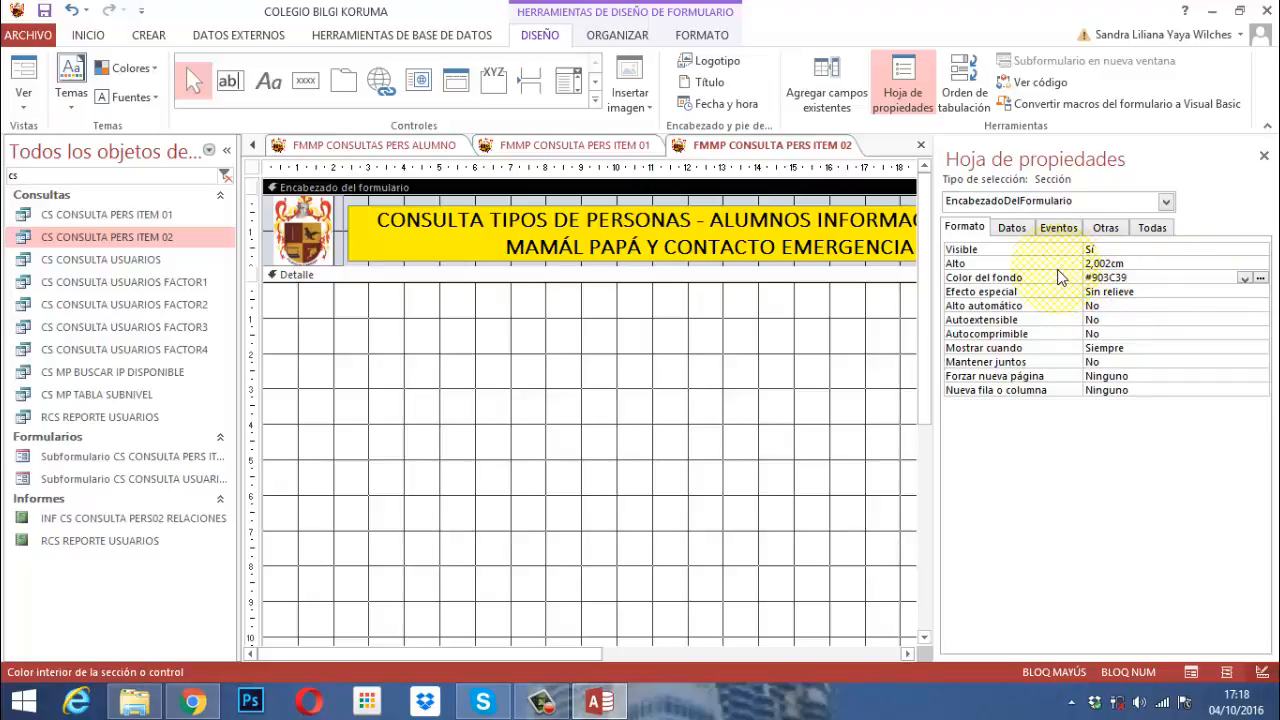
pyautogui.press('Return')
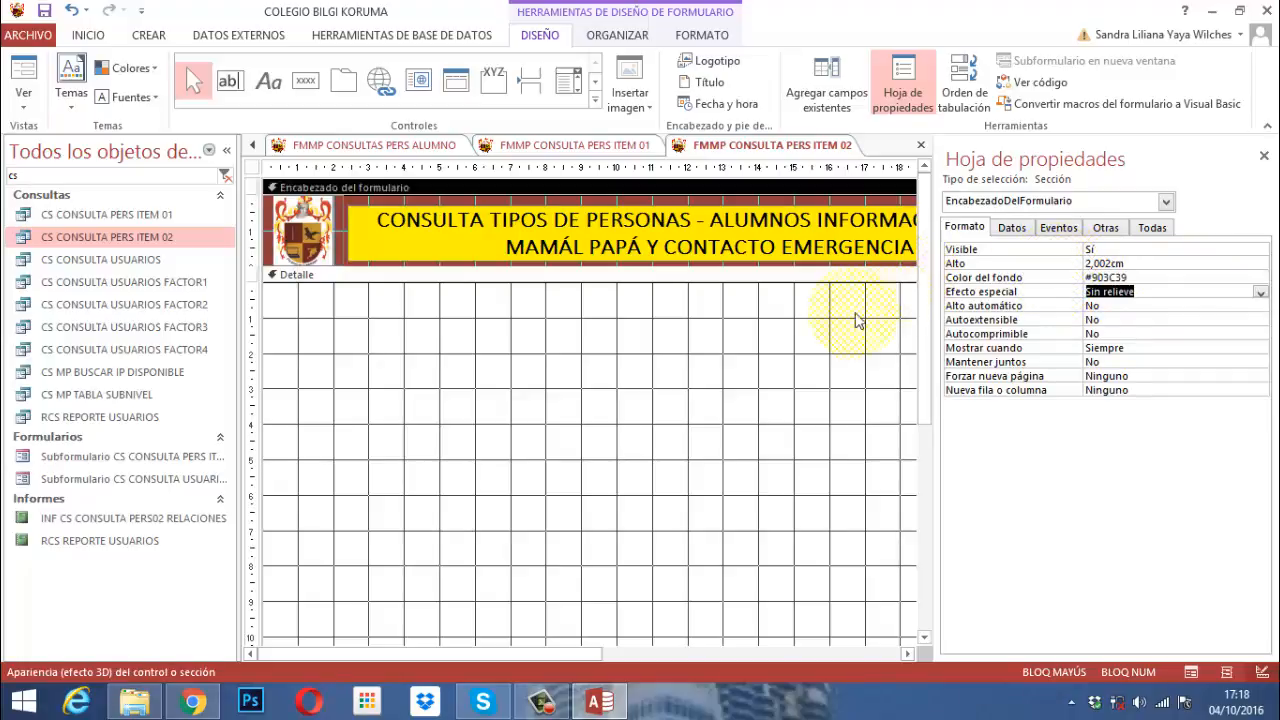
# Apply the copied background colour #903C39 to the Detalle section and close its properties.
pyautogui.click(822, 303)
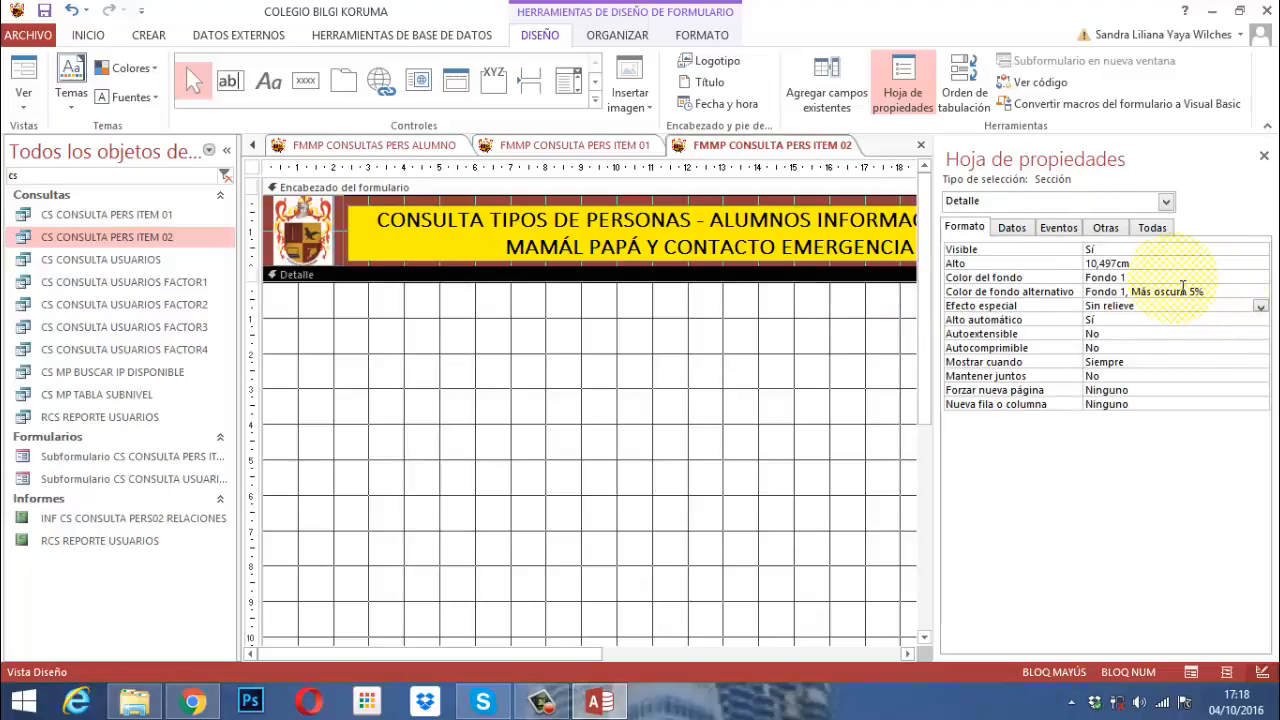
pyautogui.click(1150, 278)
pyautogui.hotkey('ctrl', 'v')
pyautogui.press('Return')
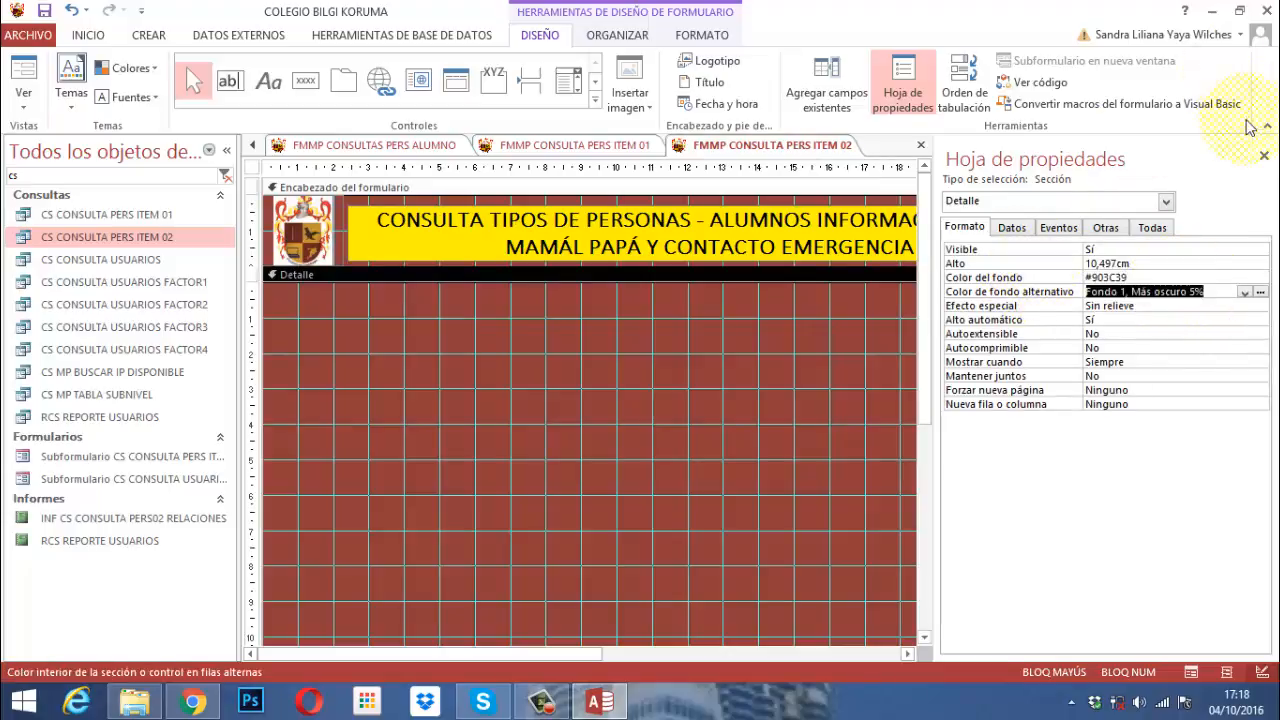
pyautogui.click(1264, 156)
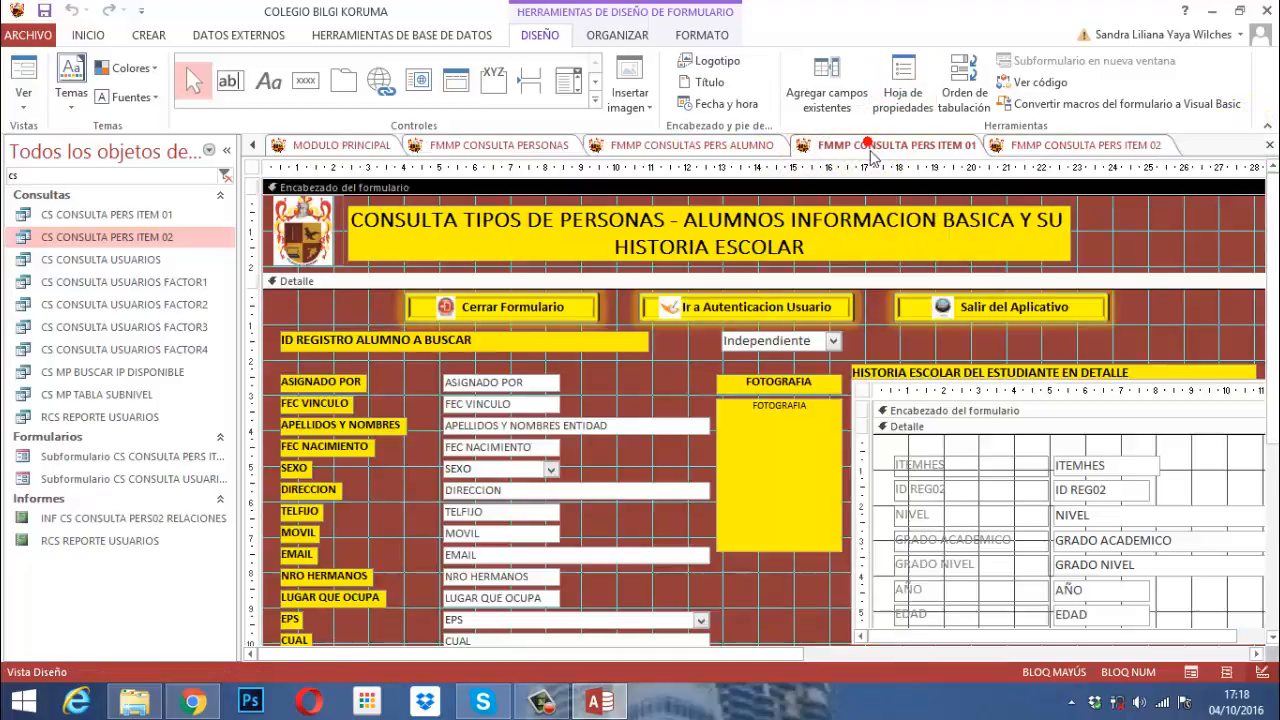
# Copy the Cerrar Formulario, Ir a Autenticacion Usuario and Salir del Aplicativo buttons from FMMP CONSULTA PERS ITEM 01 into the Detalle section of ITEM 02.
pyautogui.click(880, 145)
pyautogui.moveTo(1204, 308); pyautogui.dragTo(541, 299)
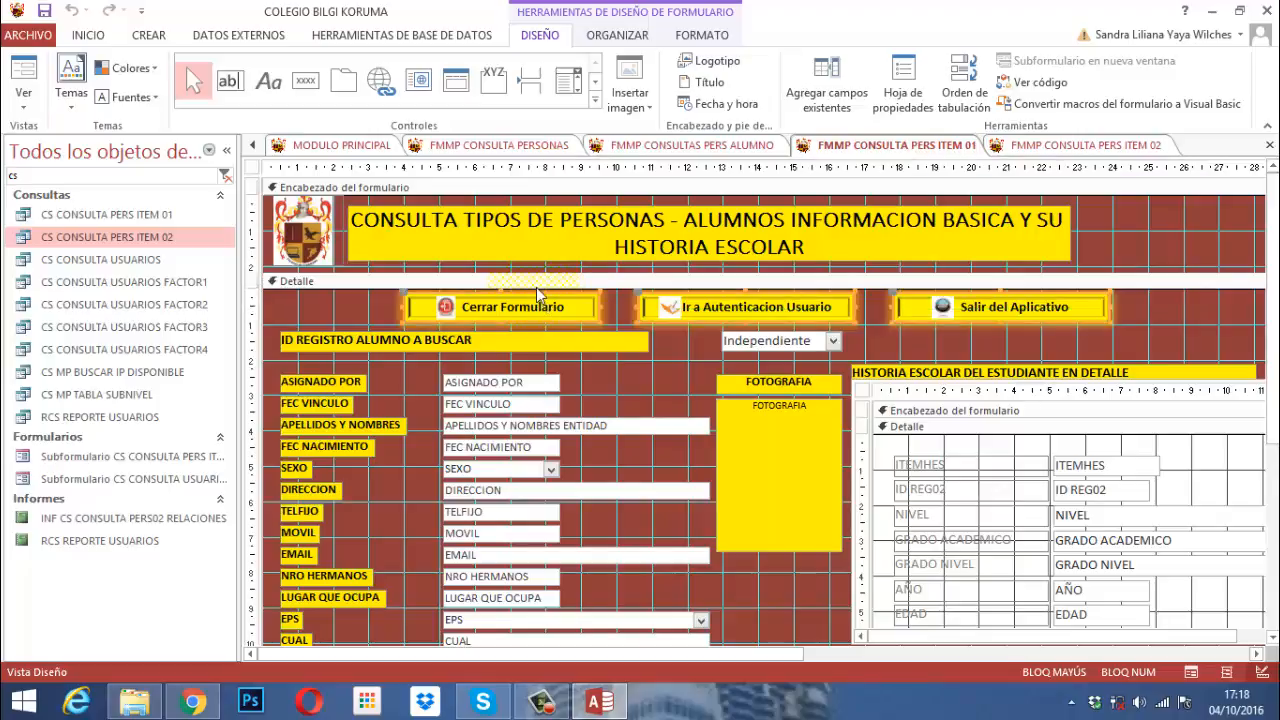
pyautogui.click(1064, 147)
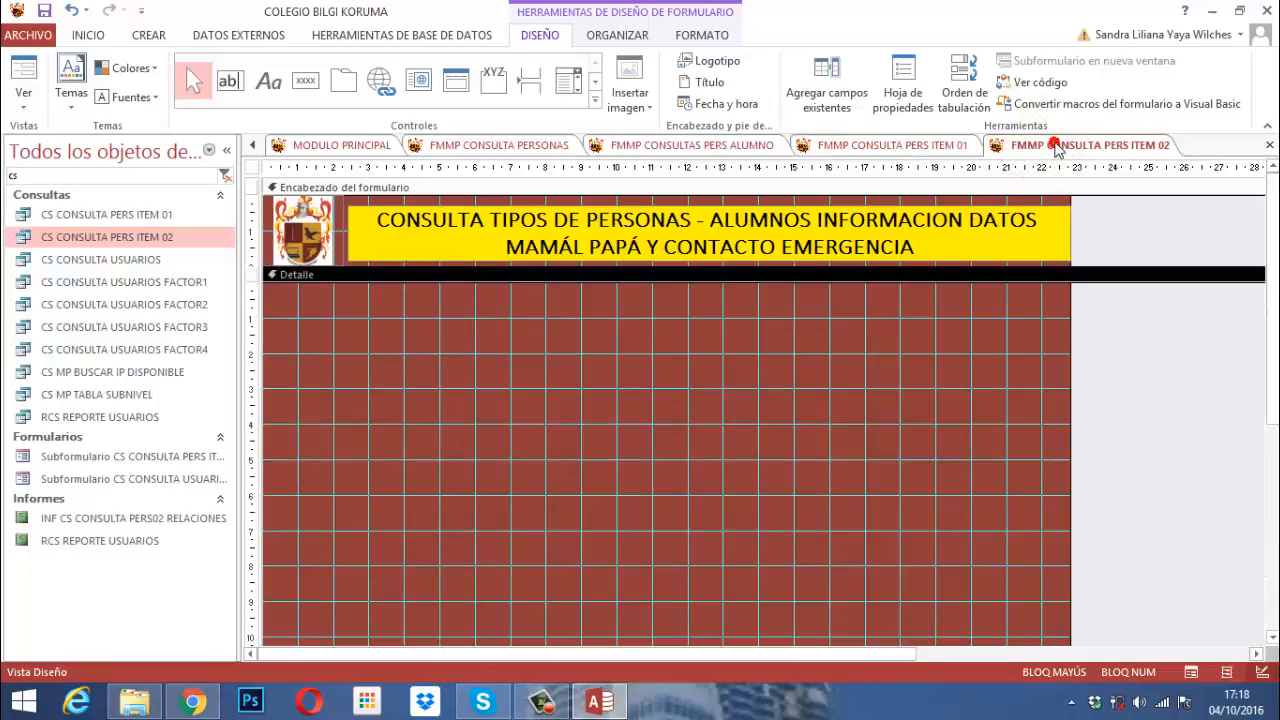
pyautogui.hotkey('ctrl', 'v')
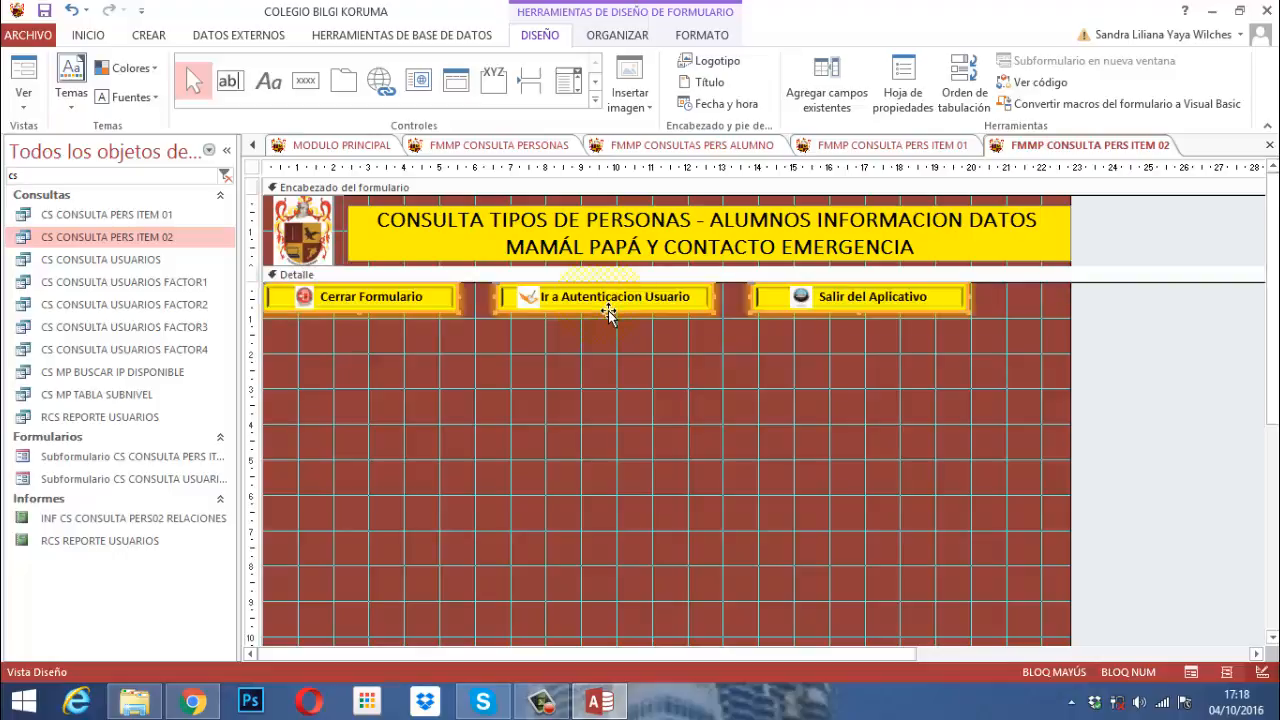
# Move the three pasted buttons slightly down and away from the left edge of the Detalle section.
pyautogui.press('Right')
pyautogui.press('Right')
pyautogui.press('Right')
pyautogui.press('Right')
pyautogui.press('Right')
pyautogui.press('Right')
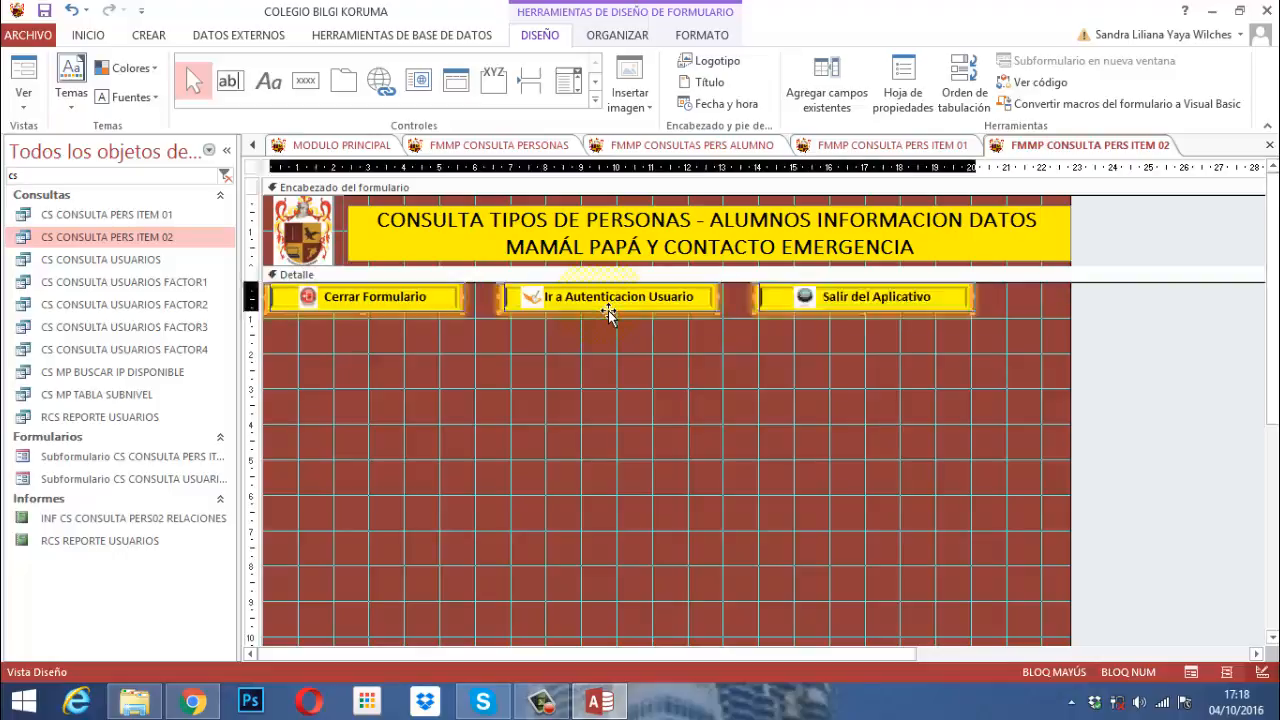
pyautogui.press('Down')
pyautogui.press('Right')
pyautogui.press('Right')
pyautogui.press('Right')
pyautogui.press('Right')
pyautogui.press('Right')
pyautogui.press('Right')
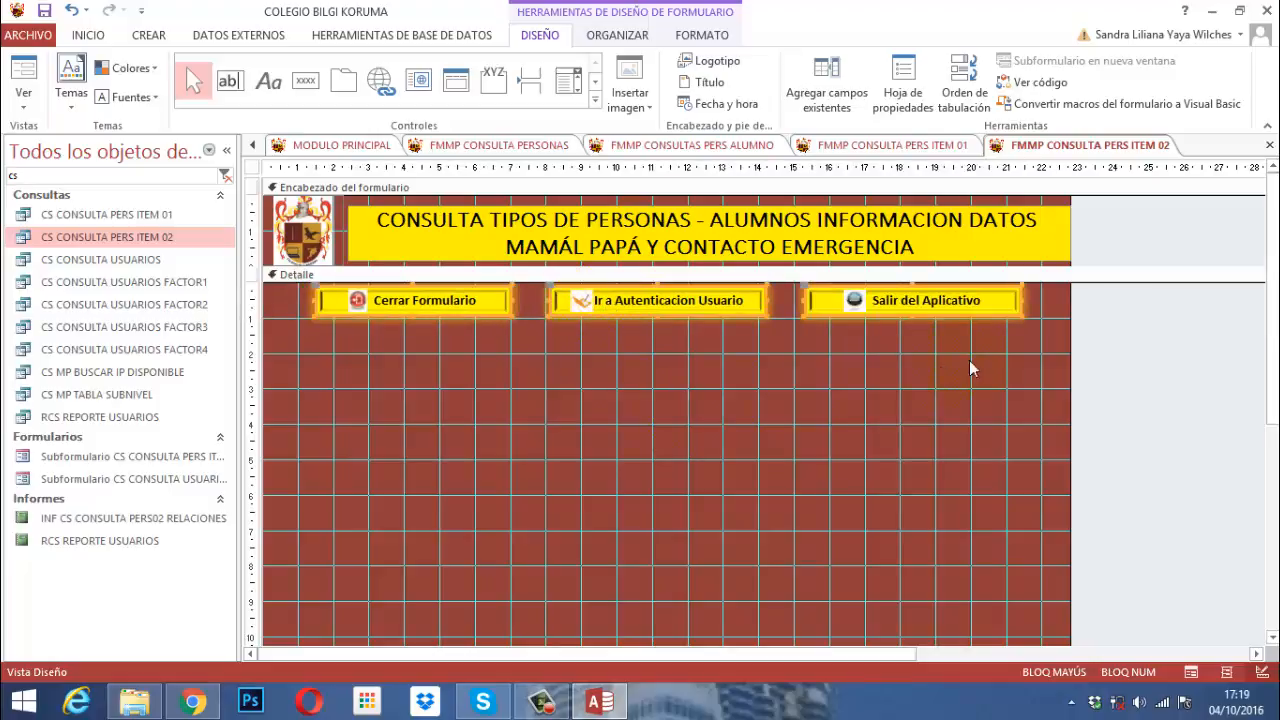
# Widen the form to about 27.7 cm and shift the three buttons right until they are centred under the header title.
pyautogui.moveTo(1076, 310); pyautogui.dragTo(1246, 330)
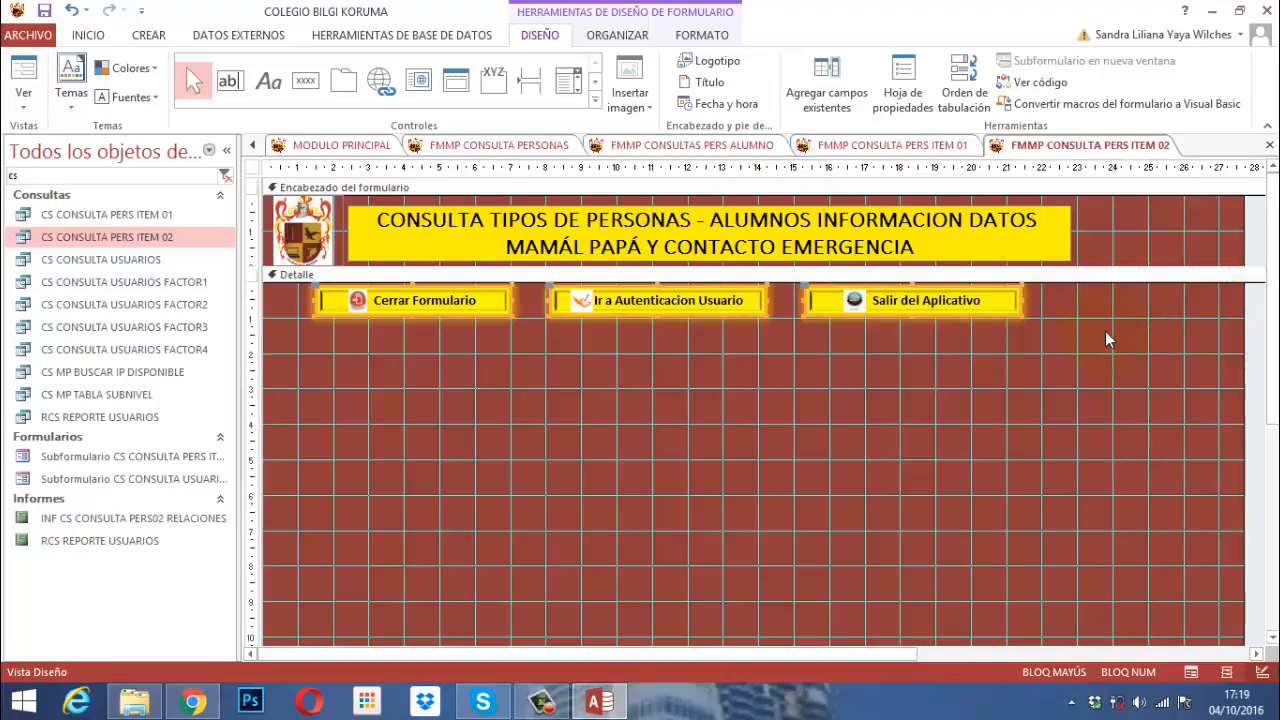
pyautogui.press('Right')
pyautogui.press('Right')
pyautogui.press('Right')
pyautogui.press('Right')
pyautogui.press('Right')
pyautogui.press('Right')
pyautogui.press('Right')
pyautogui.press('Right')
pyautogui.press('Right')
pyautogui.press('Right')
pyautogui.press('Right')
pyautogui.press('Right')
pyautogui.press('Right')
pyautogui.press('Right')
pyautogui.press('Right')
pyautogui.press('Right')
pyautogui.press('Right')
pyautogui.press('Right')
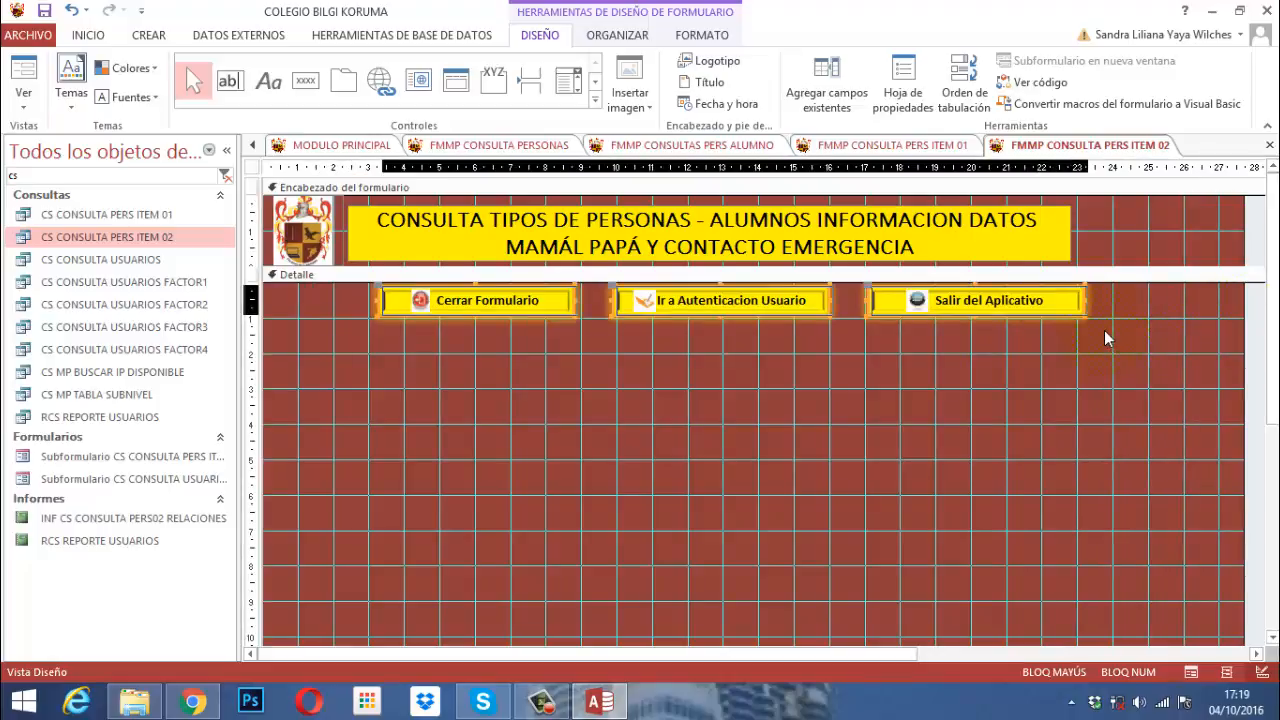
pyautogui.press('Right')
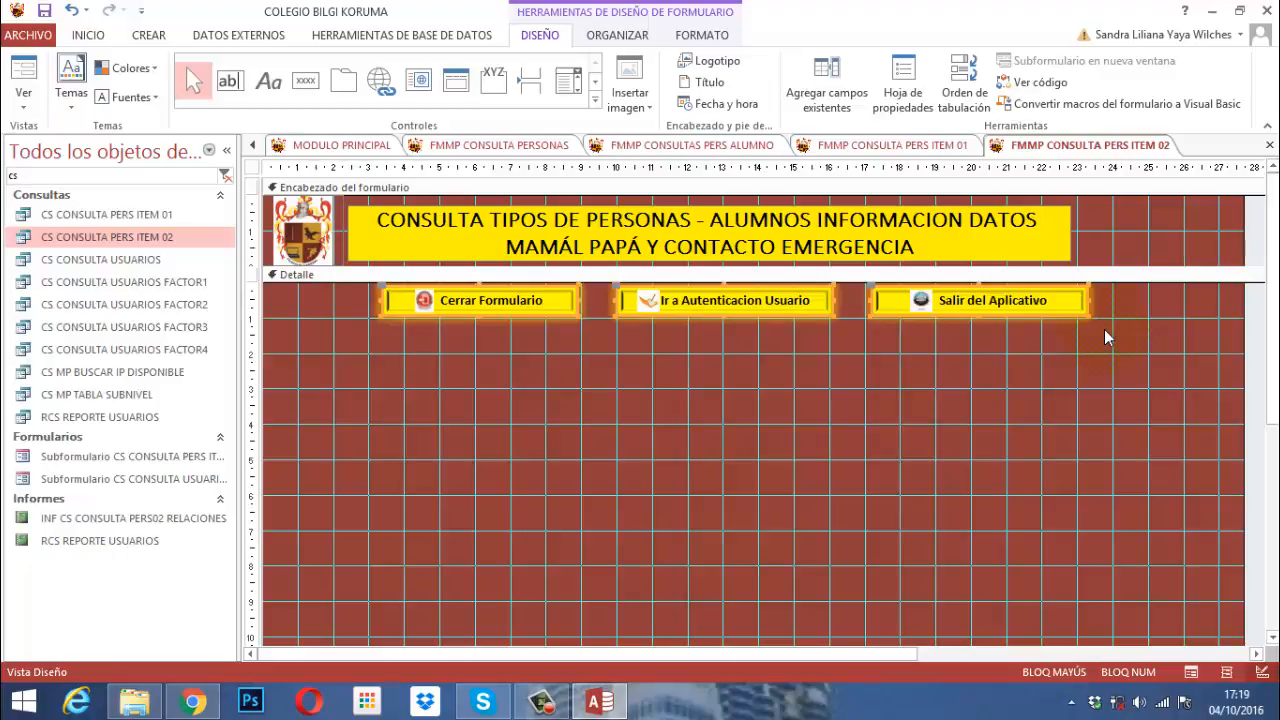
pyautogui.press('Left')
pyautogui.press('Left')
pyautogui.press('Left')
pyautogui.press('Left')
pyautogui.press('Left')
pyautogui.press('Left')
pyautogui.press('Left')
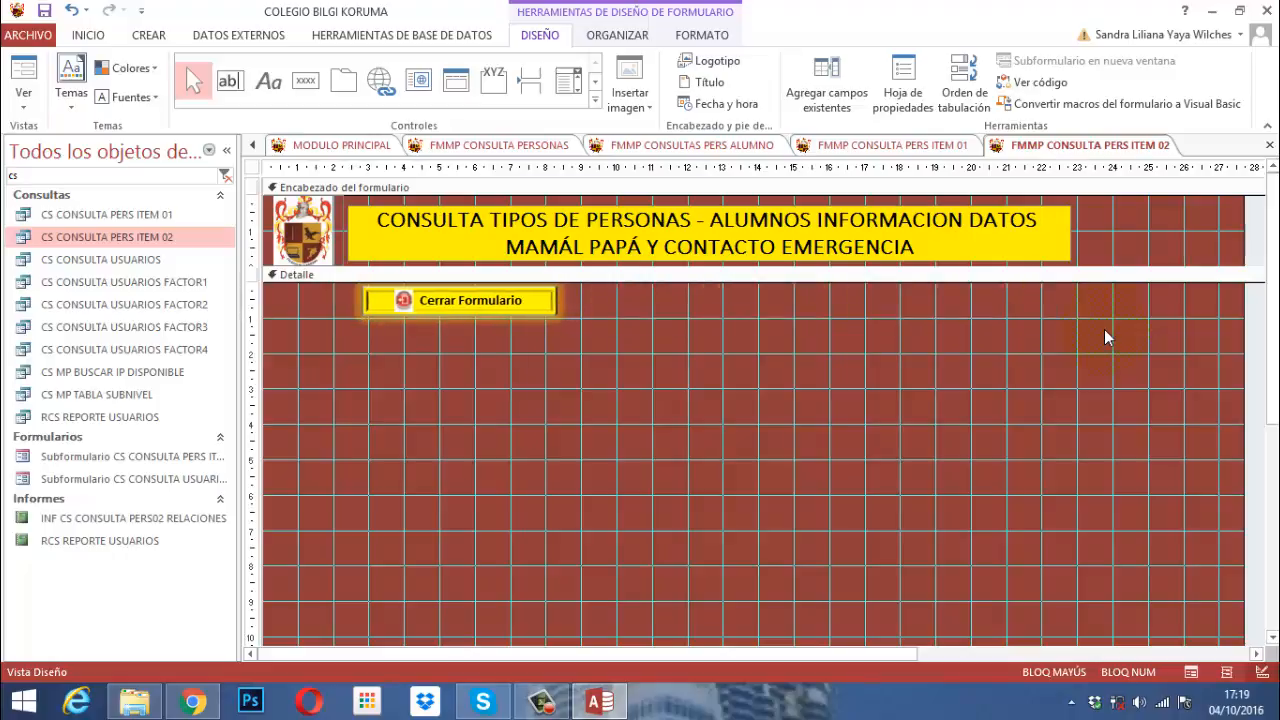
pyautogui.press('Left')
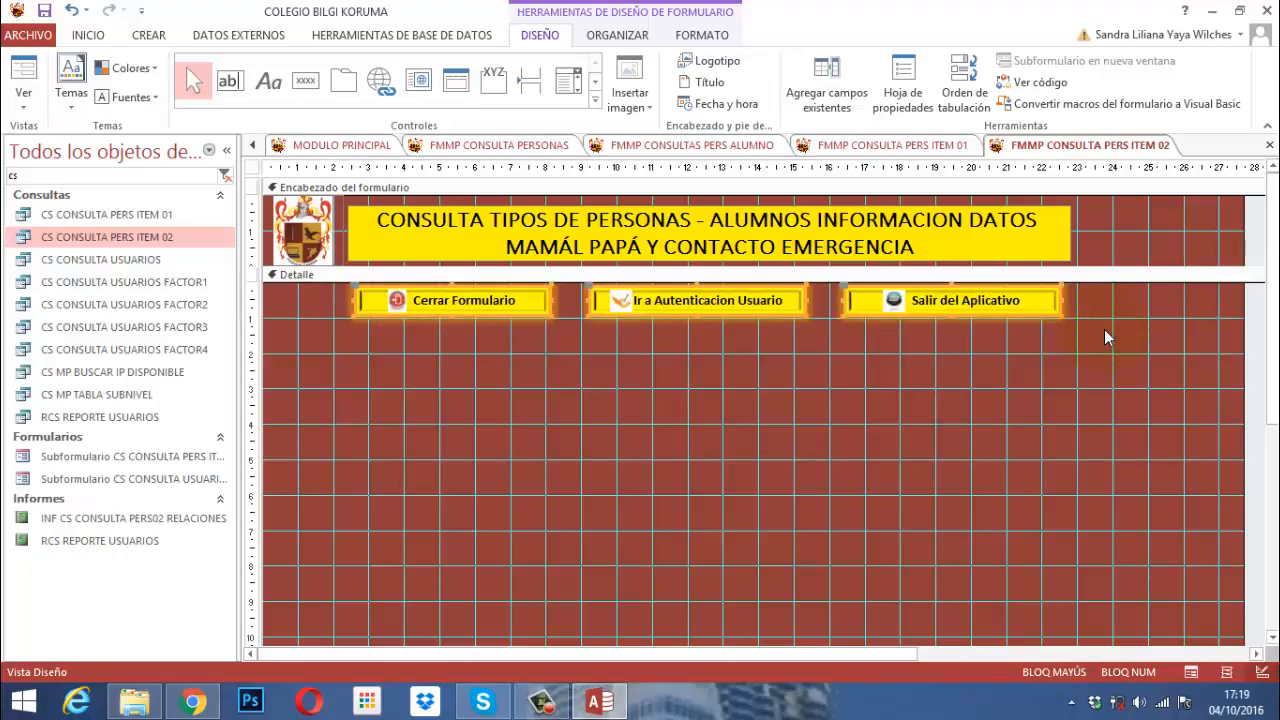
pyautogui.click(1087, 304)
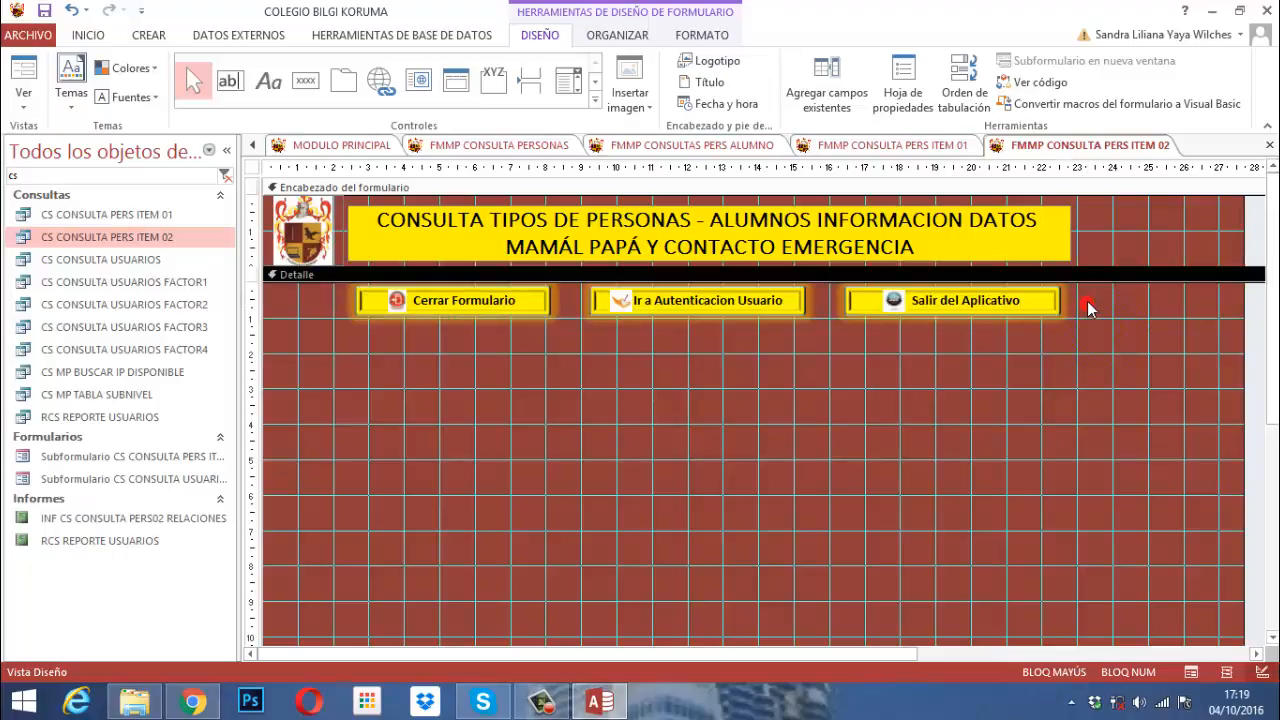
# Save FMMP CONSULTA PERS ITEM 02 and close the FMMP CONSULTA PERS ITEM 01 form.
pyautogui.rightClick(1074, 141)
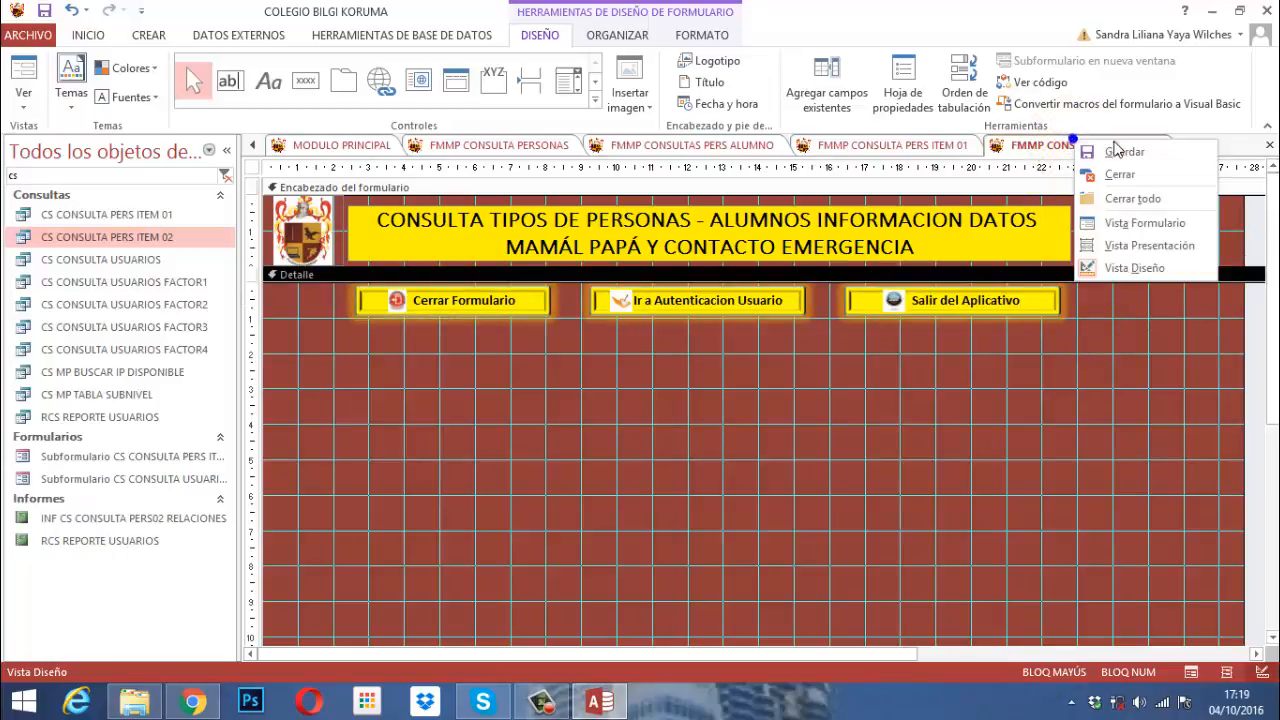
pyautogui.click(1113, 152)
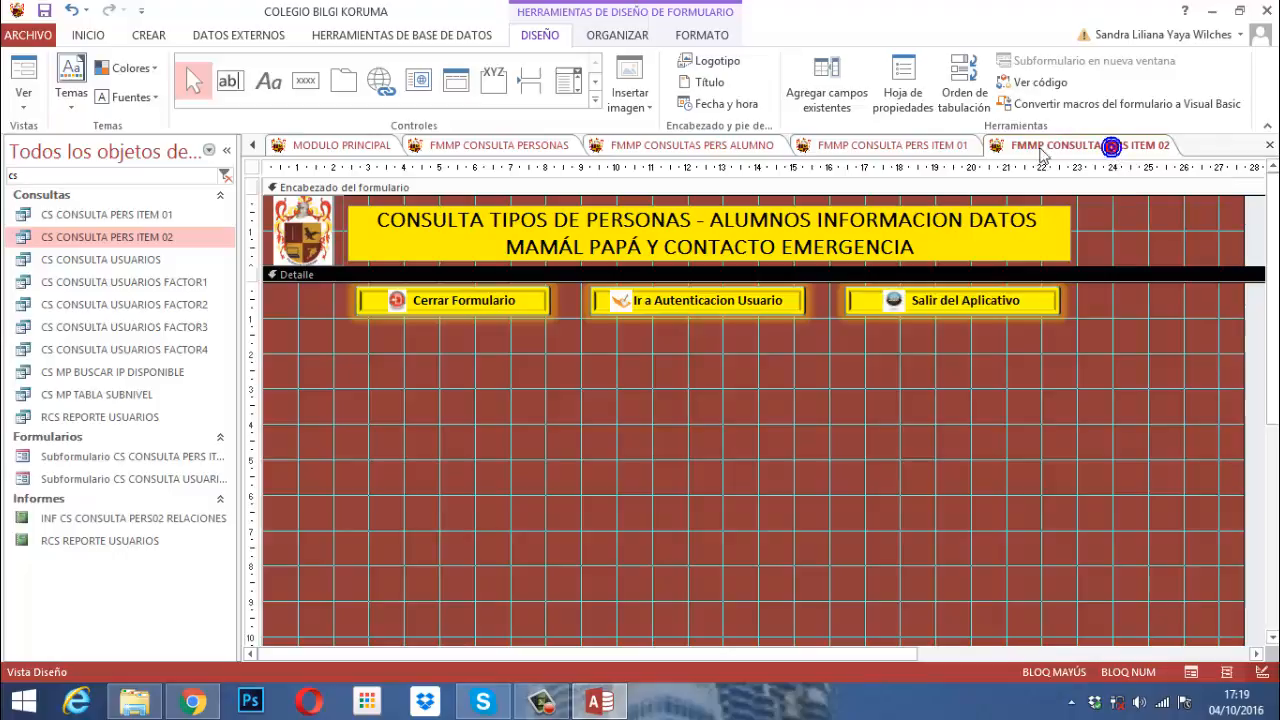
pyautogui.click(920, 147)
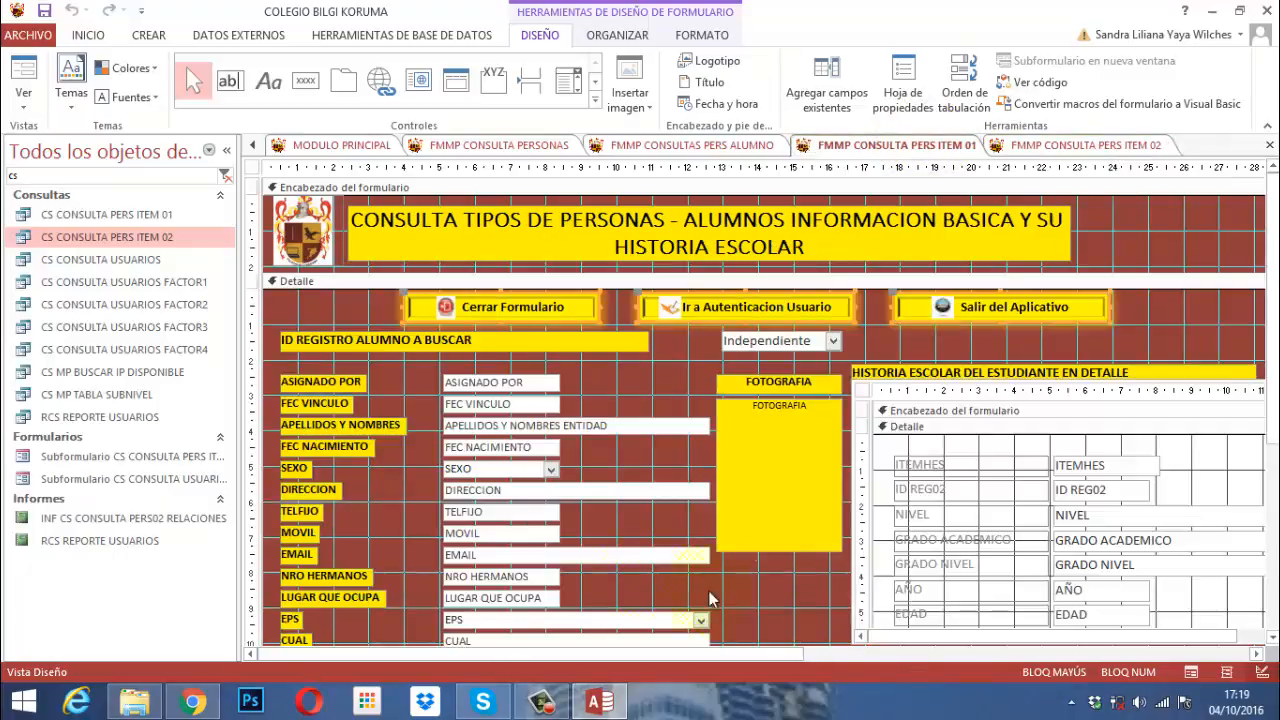
pyautogui.rightClick(928, 150)
pyautogui.click(957, 174)
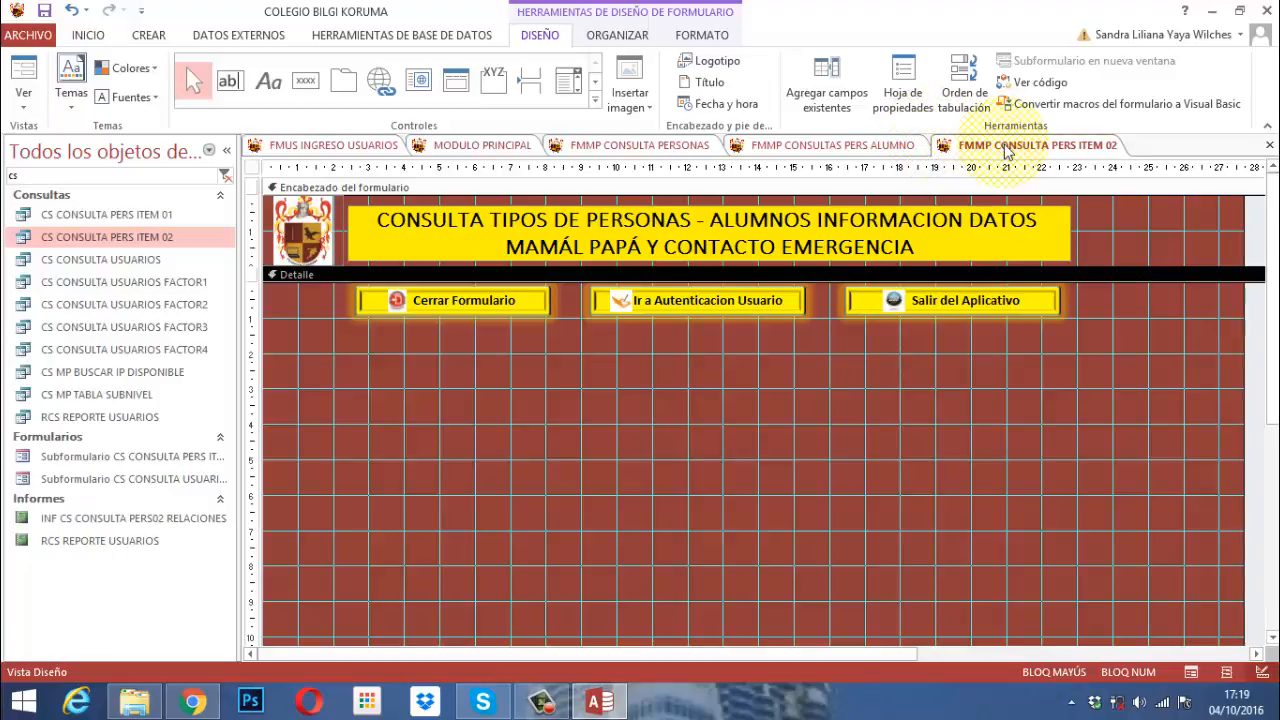
# Set the record source of the form FMMP CONSULTA PERS ITEM 02 to the query CS CONSULTA PERS ITEM 02.
pyautogui.click(903, 97)
pyautogui.click(1000, 201)
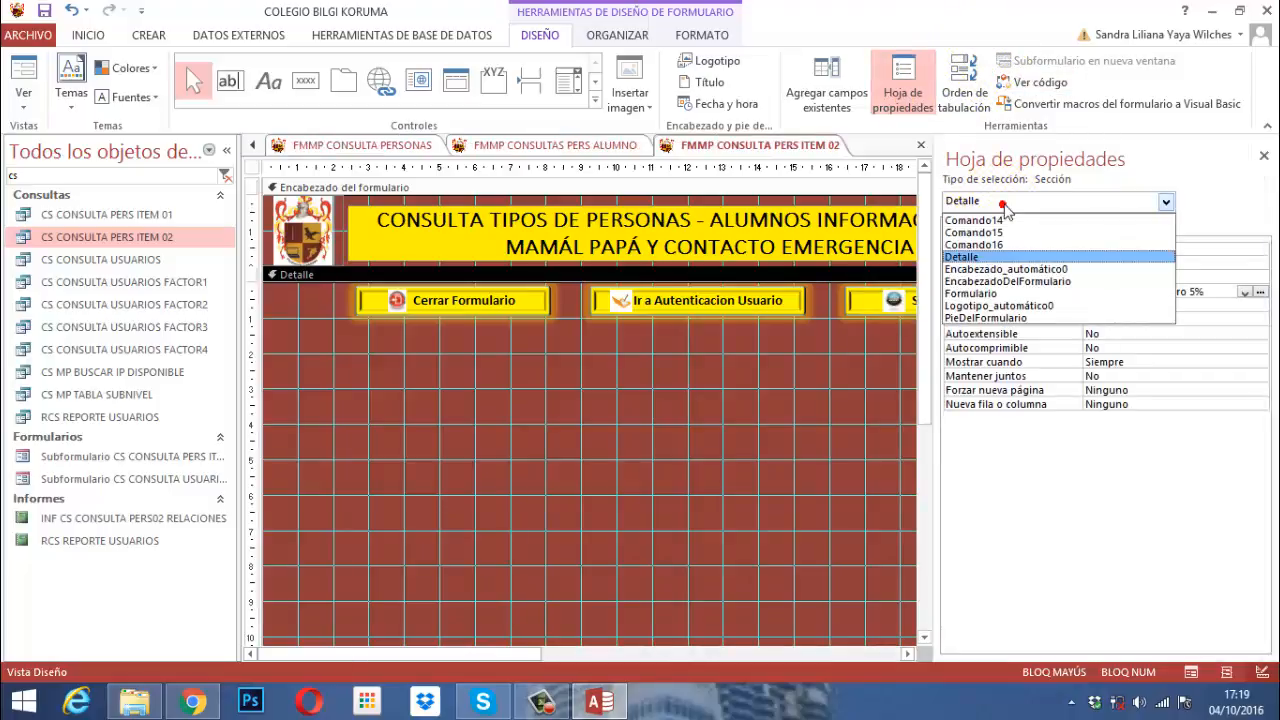
pyautogui.click(970, 294)
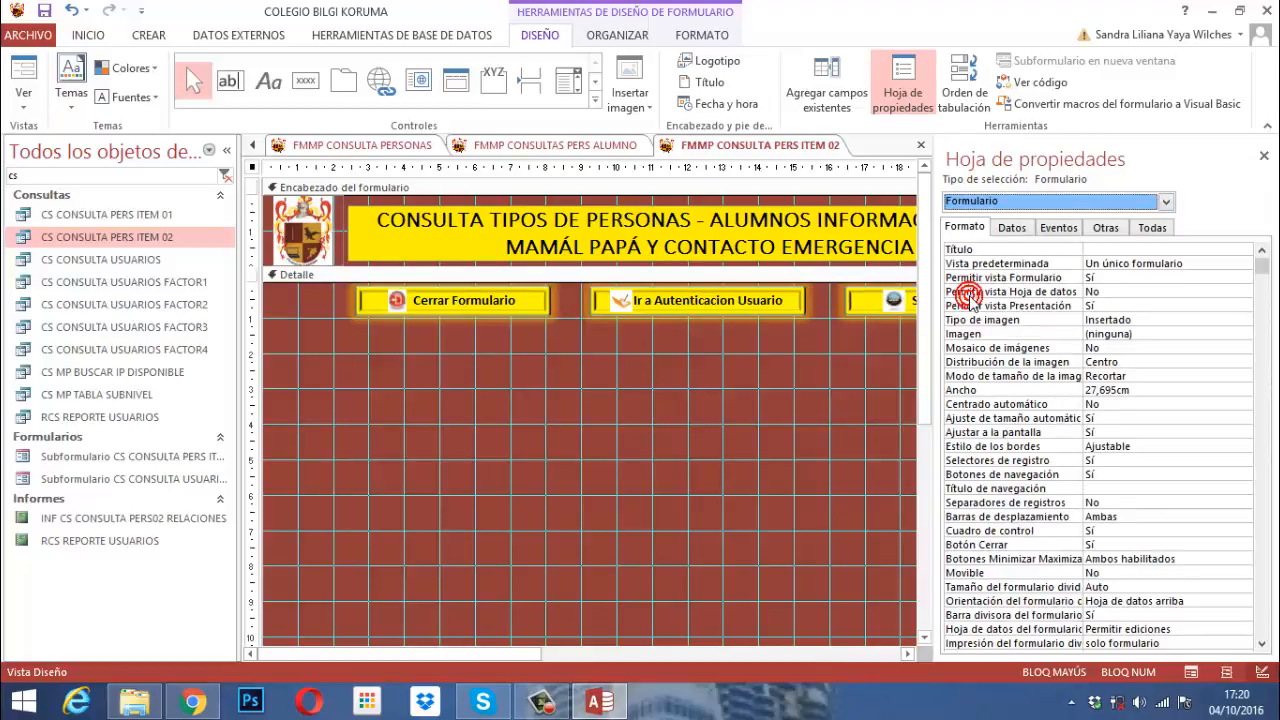
pyautogui.click(1011, 228)
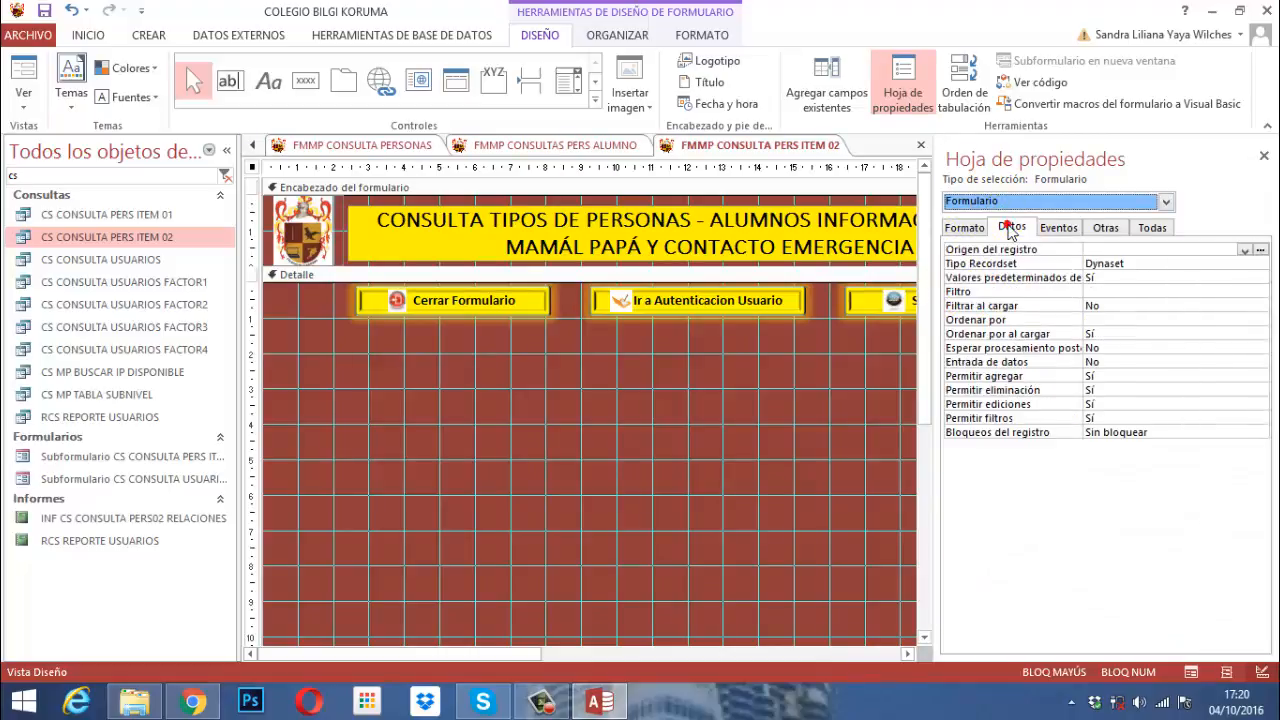
pyautogui.click(1244, 250)
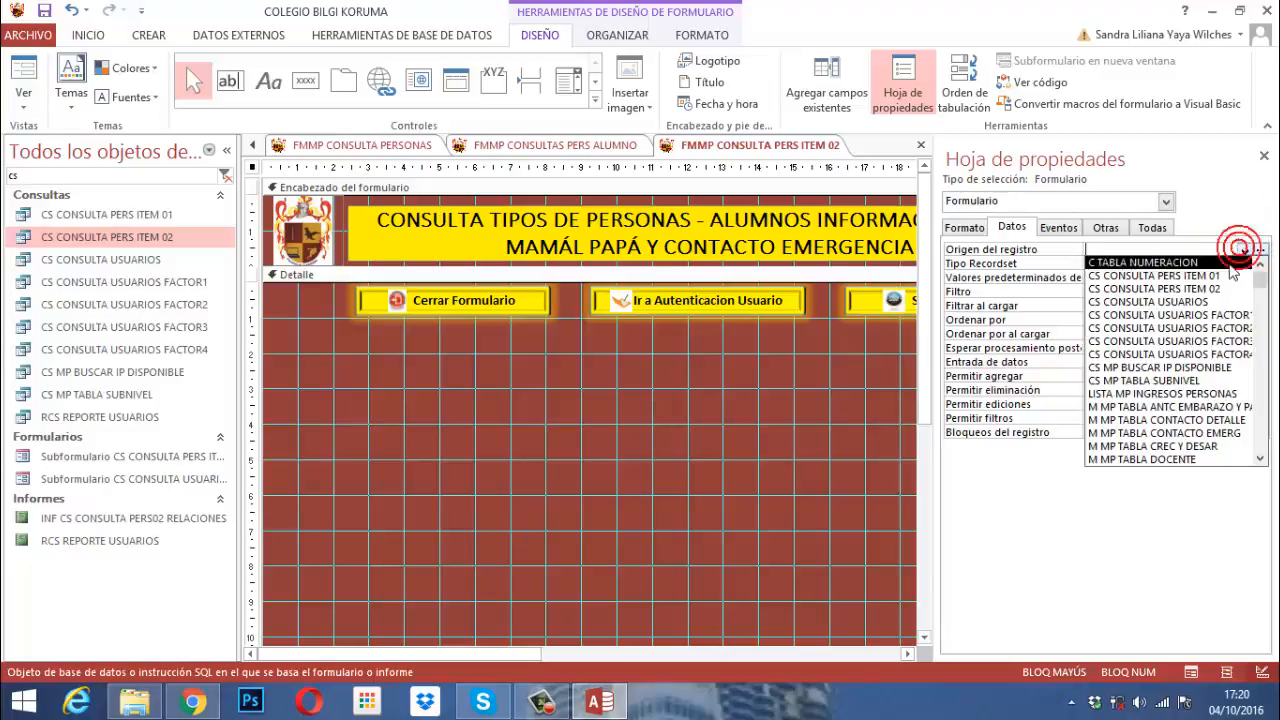
pyautogui.click(1213, 288)
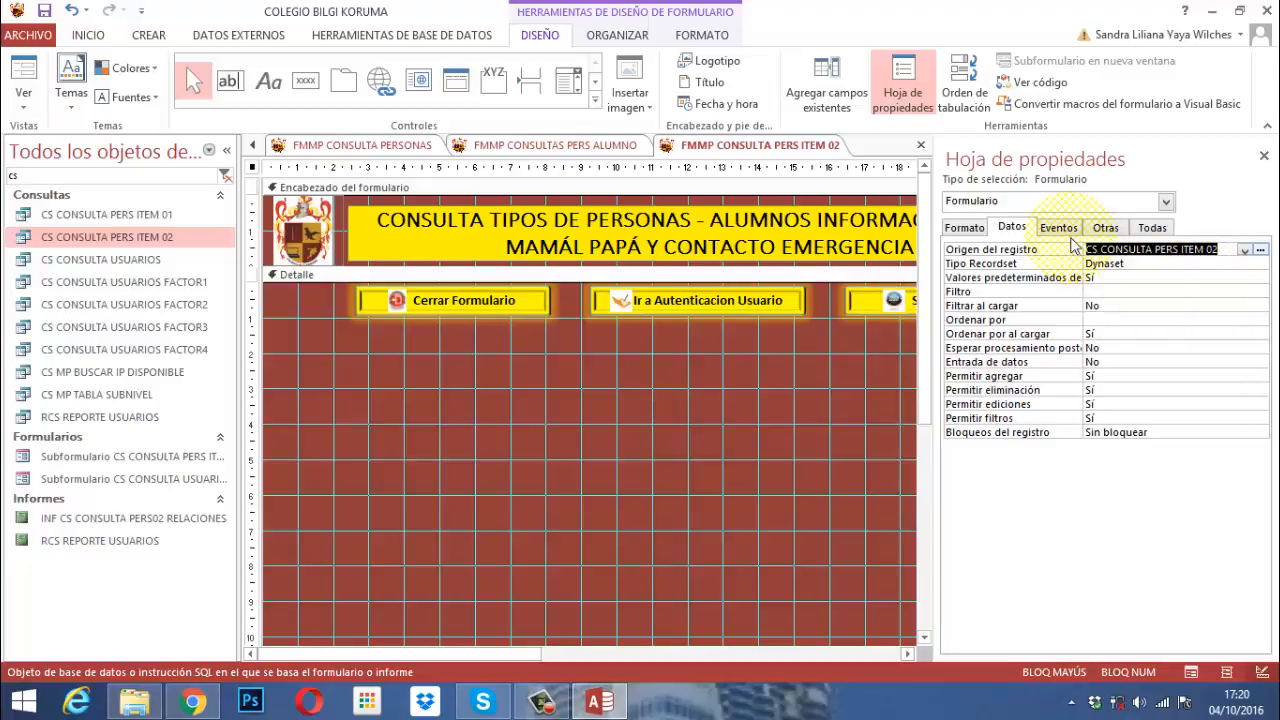
# Set the form's Permitir agregar property to No and close the form properties.
pyautogui.click(1113, 376)
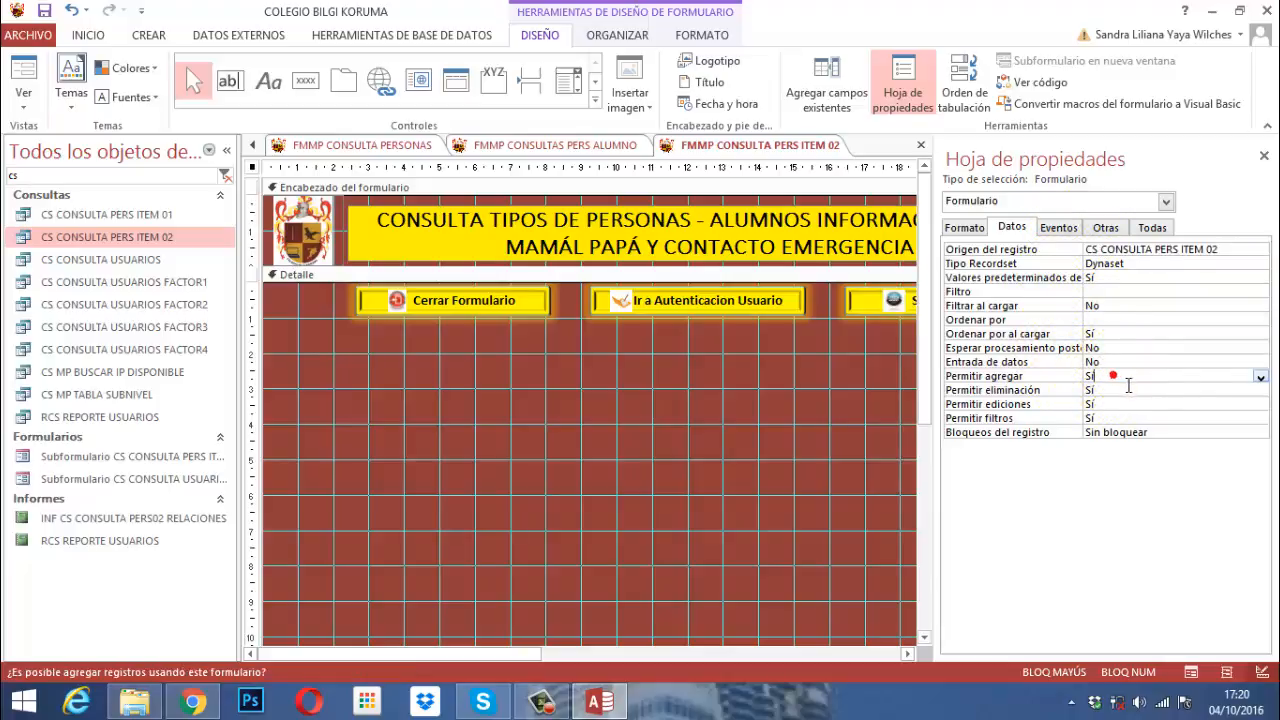
pyautogui.click(1260, 377)
pyautogui.click(1100, 402)
pyautogui.click(1262, 157)
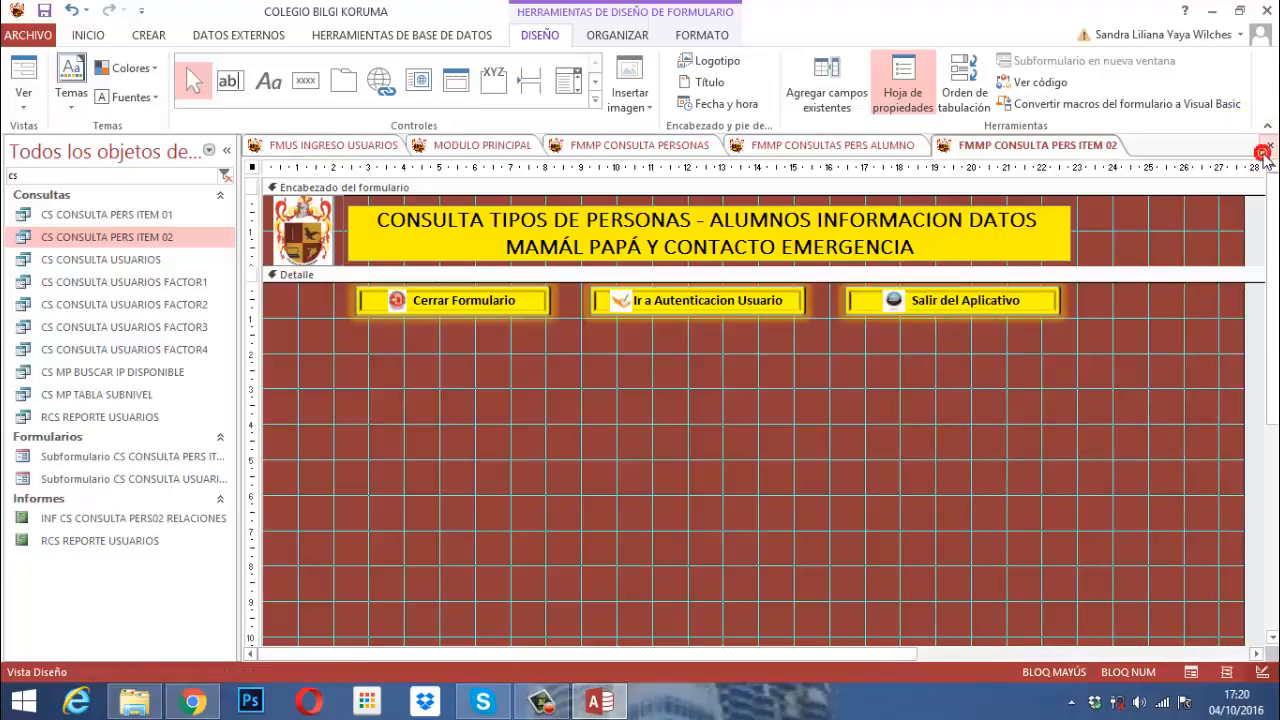
pyautogui.click(1018, 398)
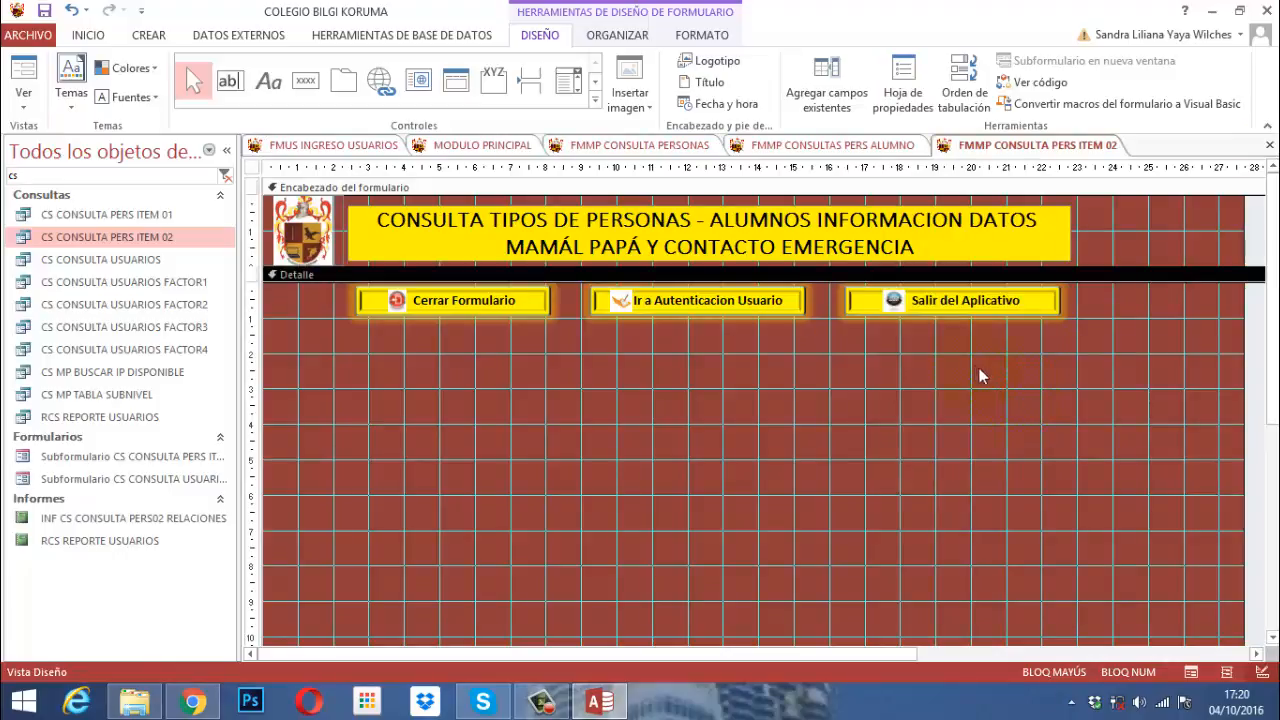
# Add the fields APELLIDOS Y NOMBRES ENTIDAD, MOVIL and EMAIL to the form's detail section and close the field list.
pyautogui.click(810, 98)
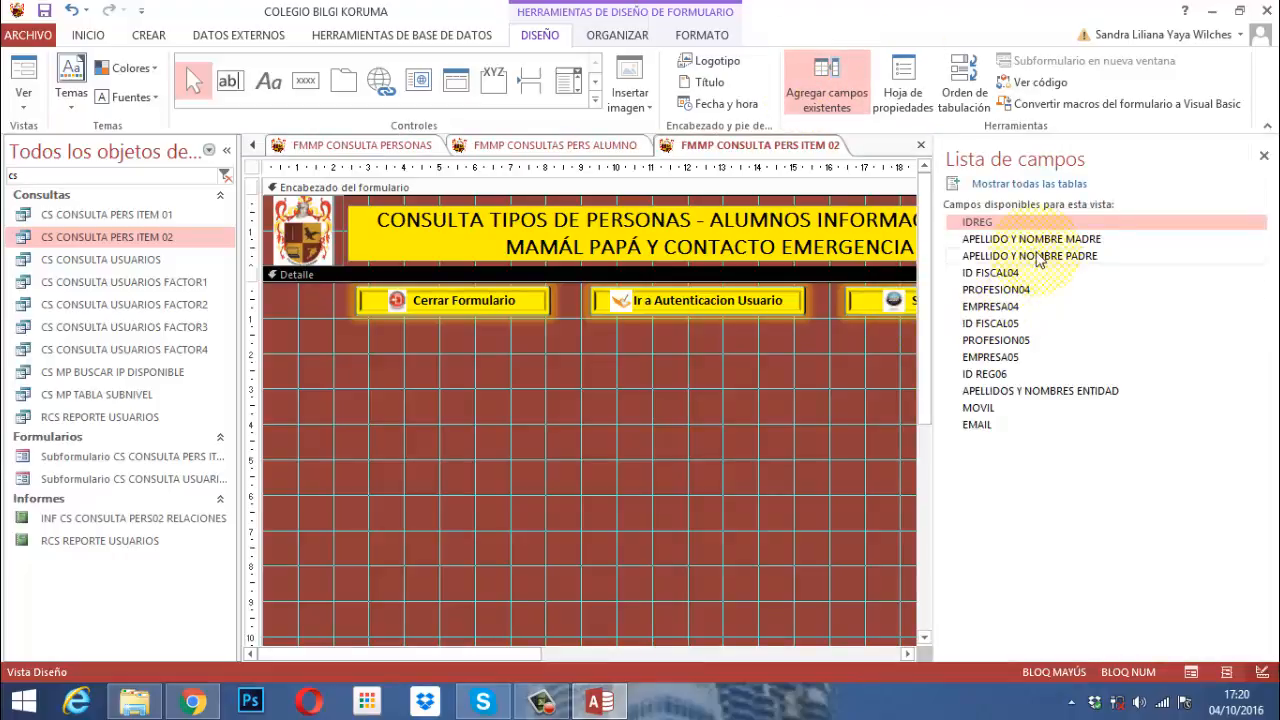
pyautogui.click(986, 378)
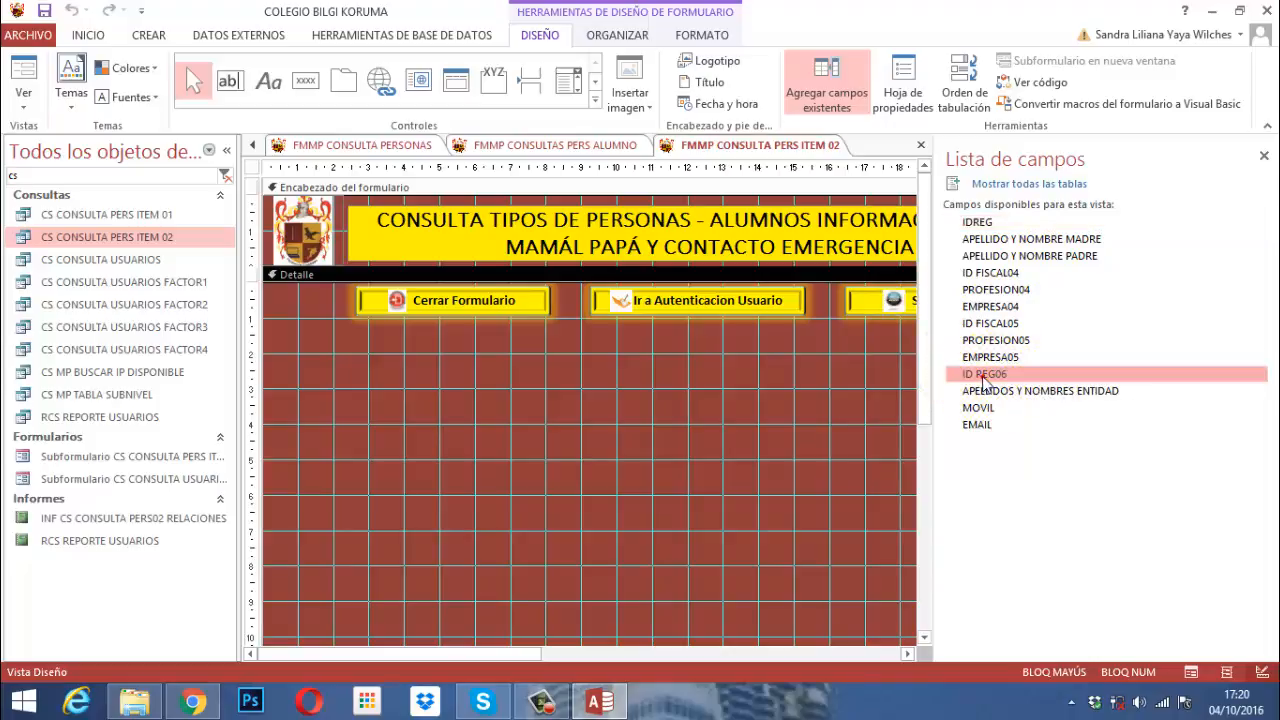
pyautogui.keyDown('shift'); pyautogui.click(974, 392); pyautogui.keyUp('shift')
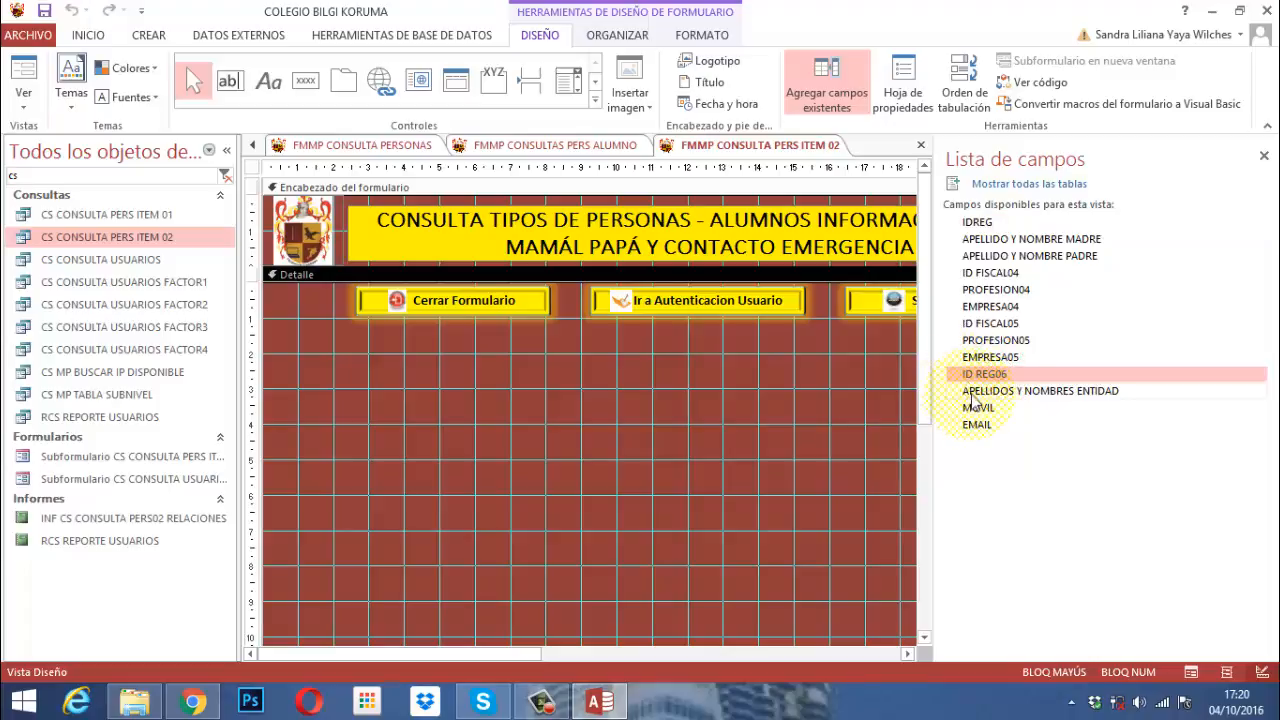
pyautogui.keyDown('shift'); pyautogui.click(975, 407); pyautogui.keyUp('shift')
pyautogui.keyDown('shift'); pyautogui.click(978, 426); pyautogui.keyUp('shift')
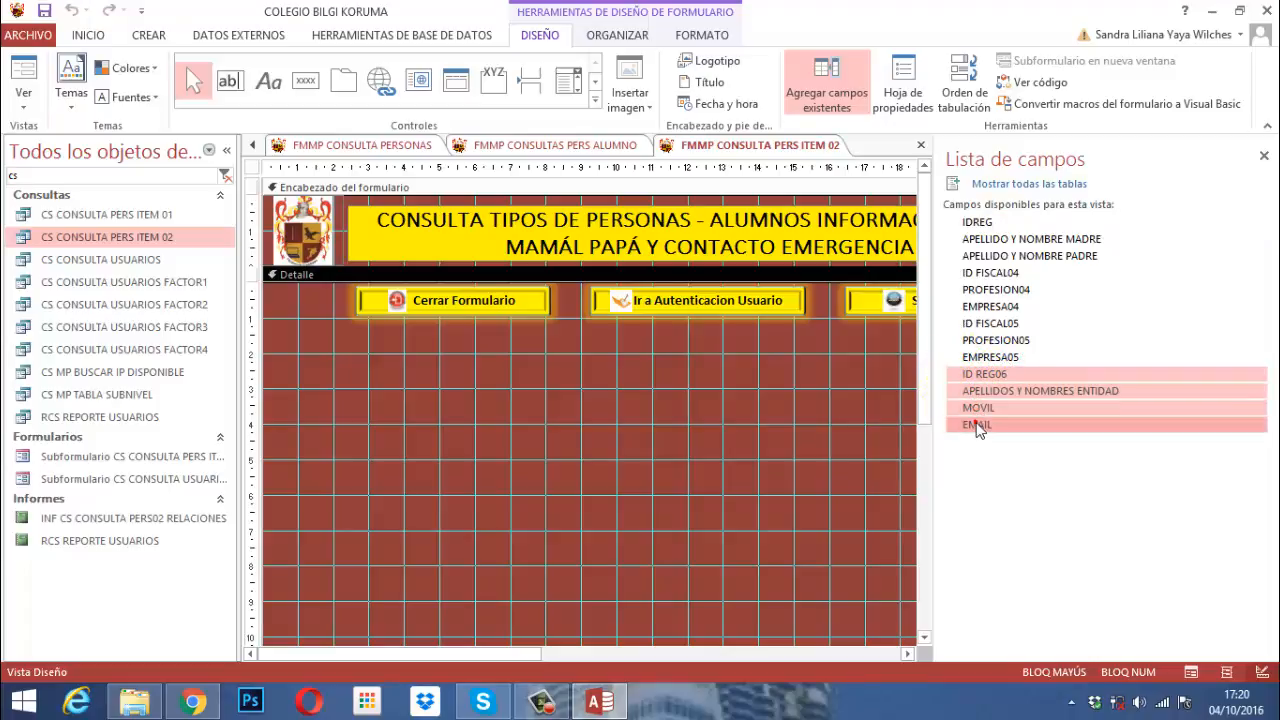
pyautogui.click(990, 383)
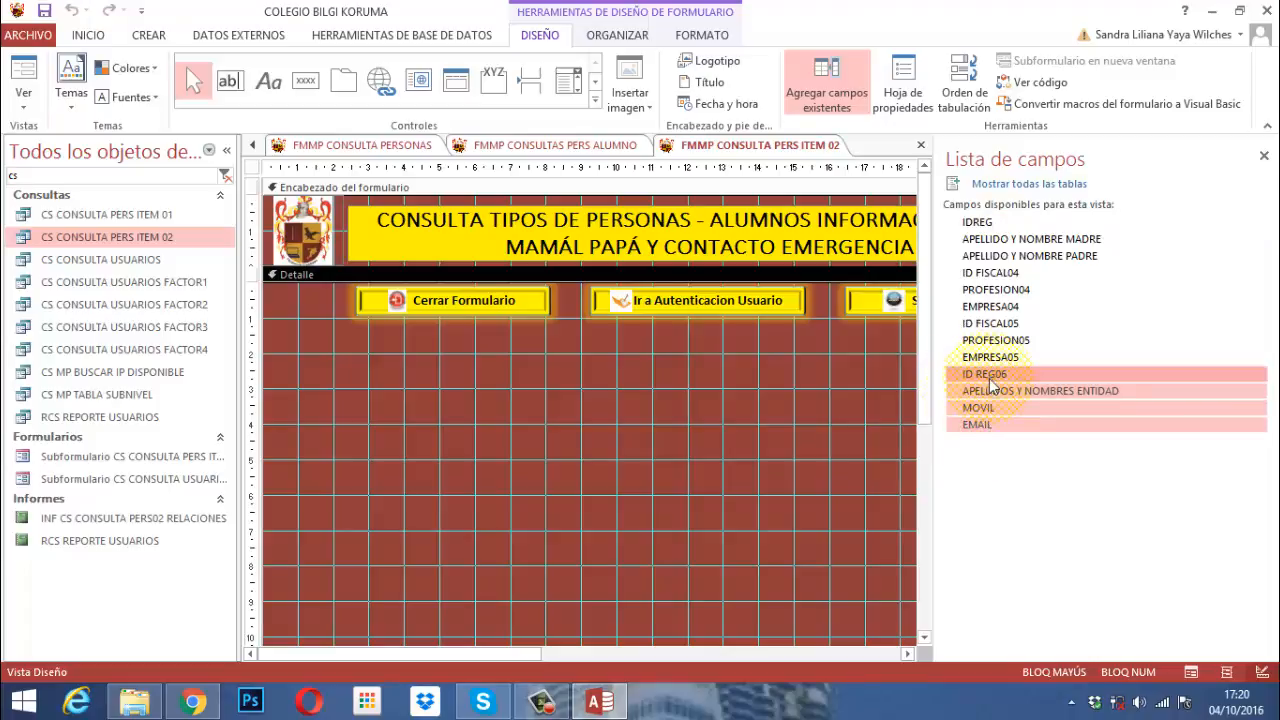
pyautogui.click(1000, 375)
pyautogui.click(996, 391)
pyautogui.keyDown('shift'); pyautogui.click(975, 408); pyautogui.keyUp('shift')
pyautogui.keyDown('shift'); pyautogui.click(972, 426); pyautogui.keyUp('shift')
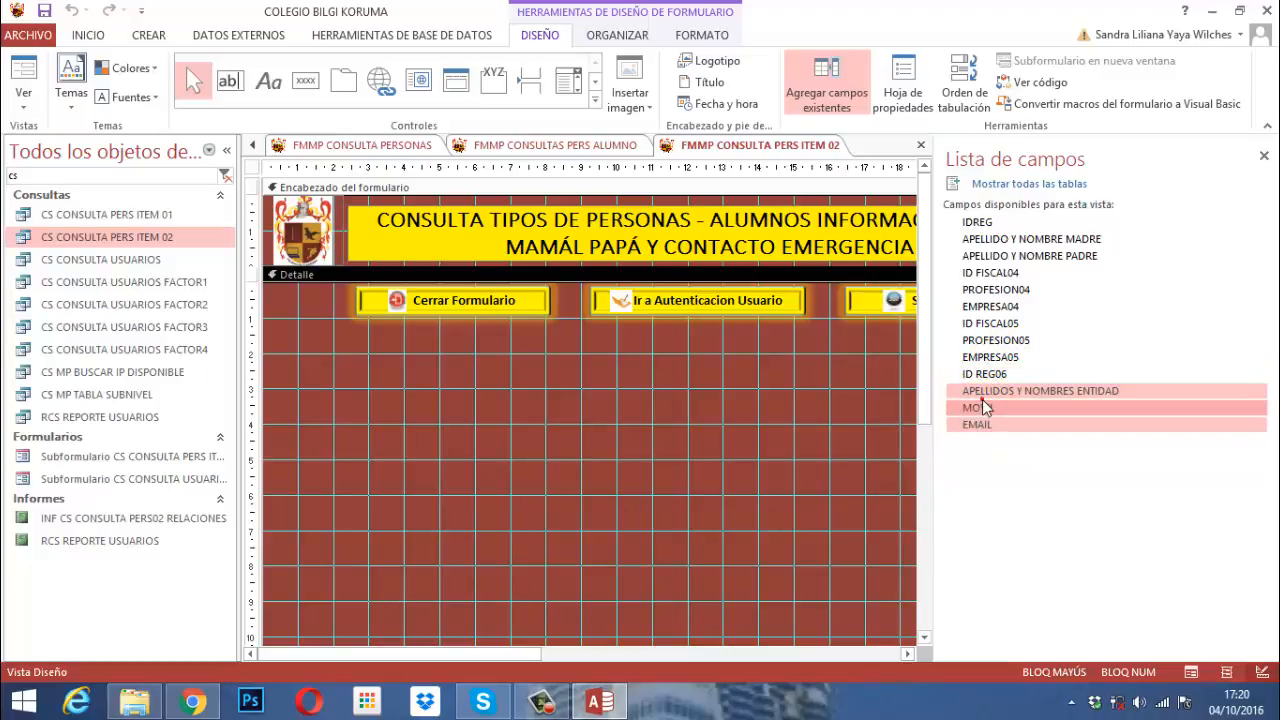
pyautogui.moveTo(983, 403); pyautogui.dragTo(764, 392)
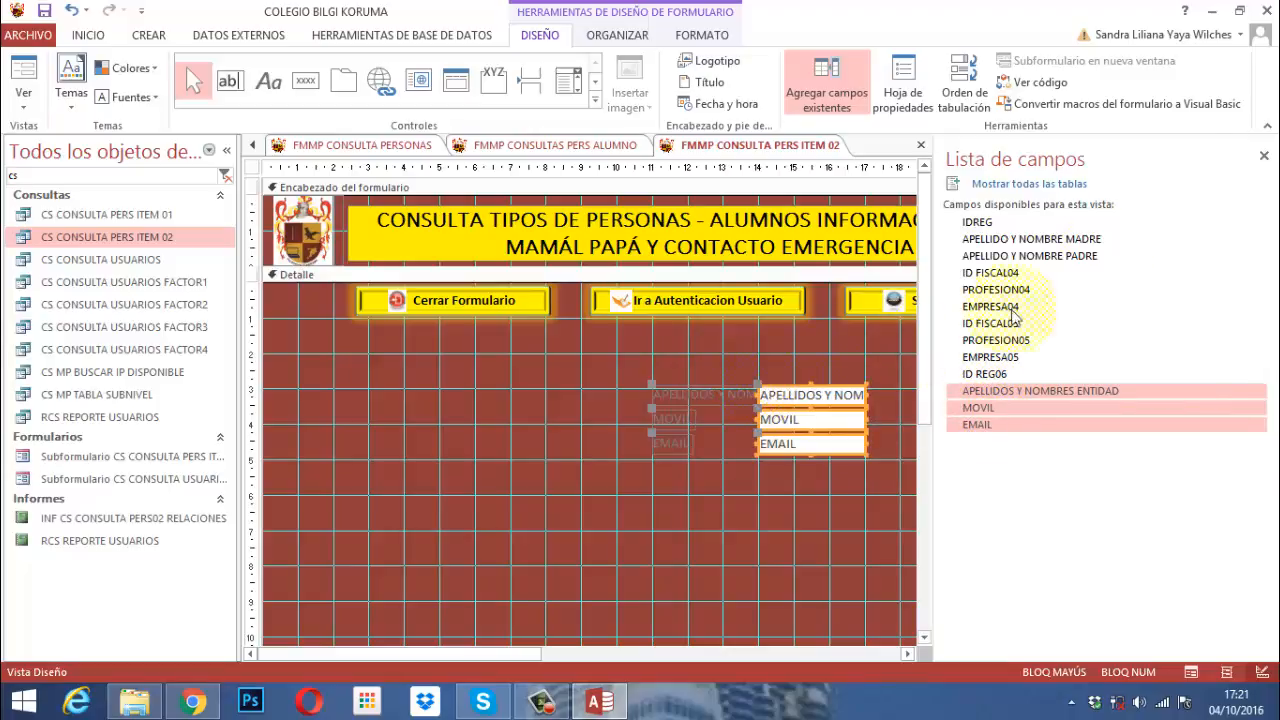
pyautogui.click(1264, 156)
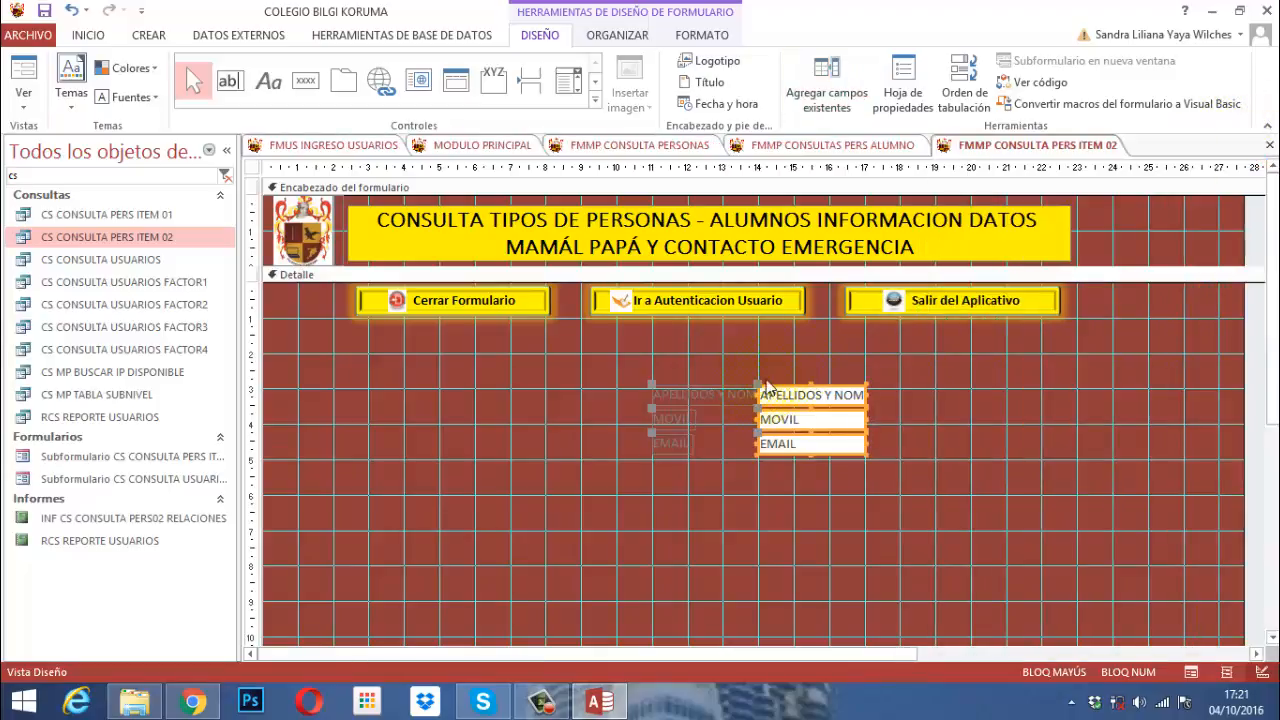
# Change the caption of the APELLIDOS Y NOMBRES ENTIDAD label to NOMBRE DEL ALUMNO.
pyautogui.click(731, 394)
pyautogui.click(721, 396)
pyautogui.doubleClick(716, 398)
pyautogui.click(721, 398)
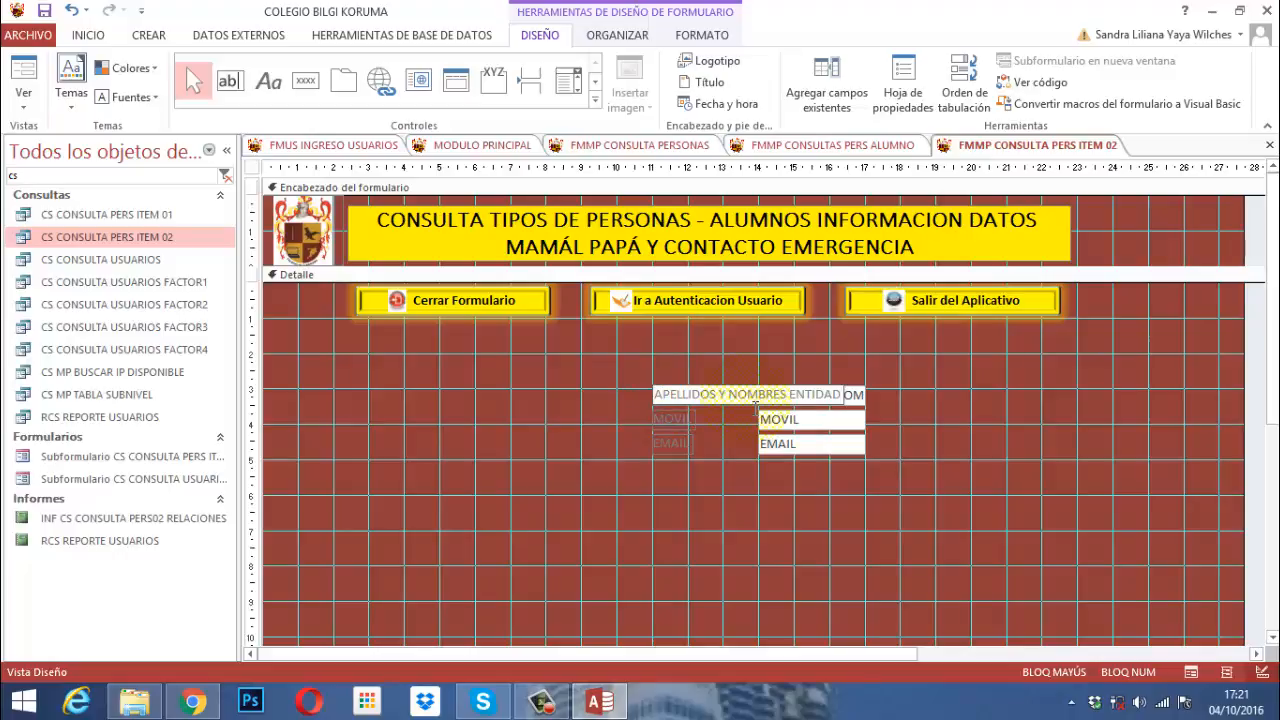
pyautogui.hotkey('ctrl', 'a')
pyautogui.press('capslock')
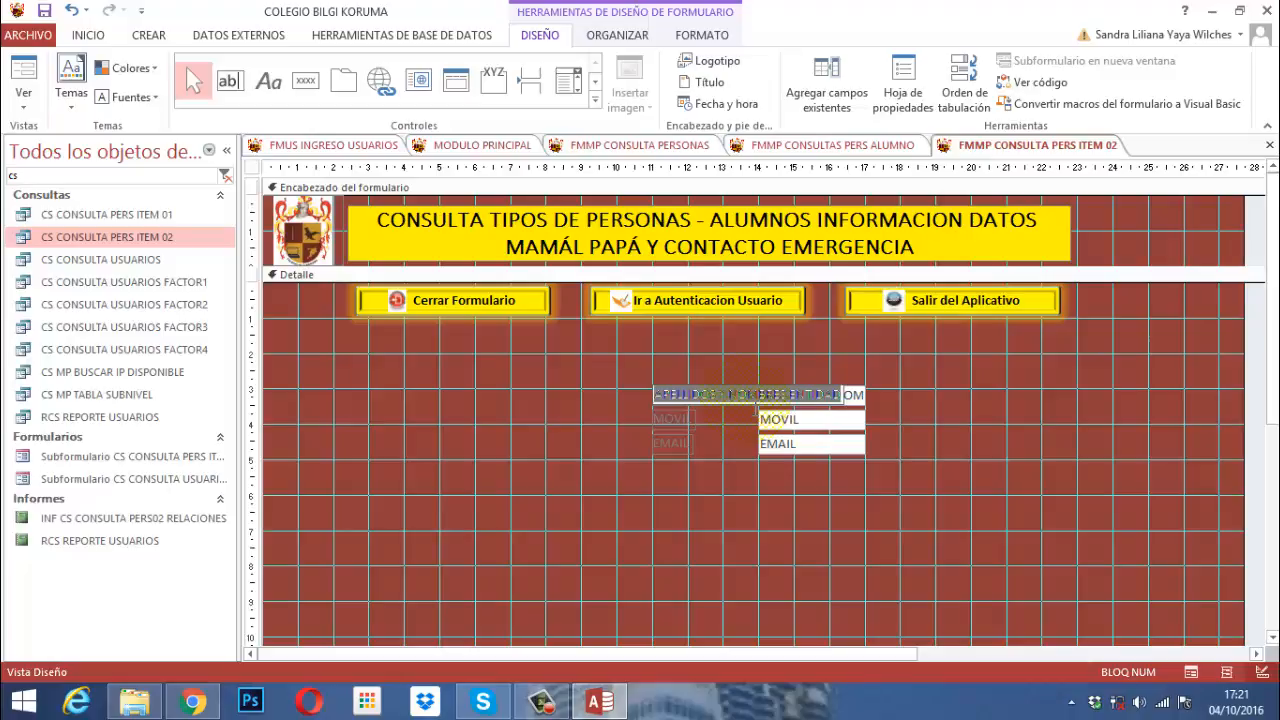
pyautogui.write('n')
pyautogui.press('capslock')
pyautogui.write('NOMBRE DEL ALUMNO')
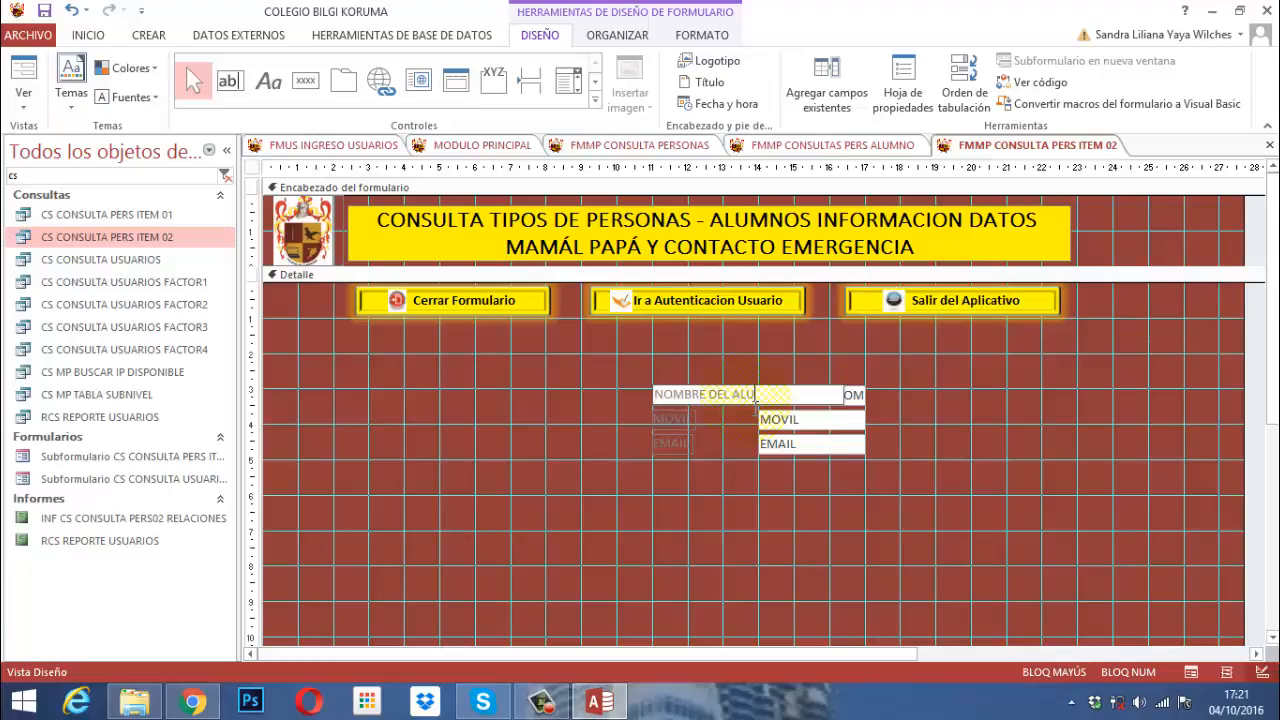
pyautogui.click(694, 425)
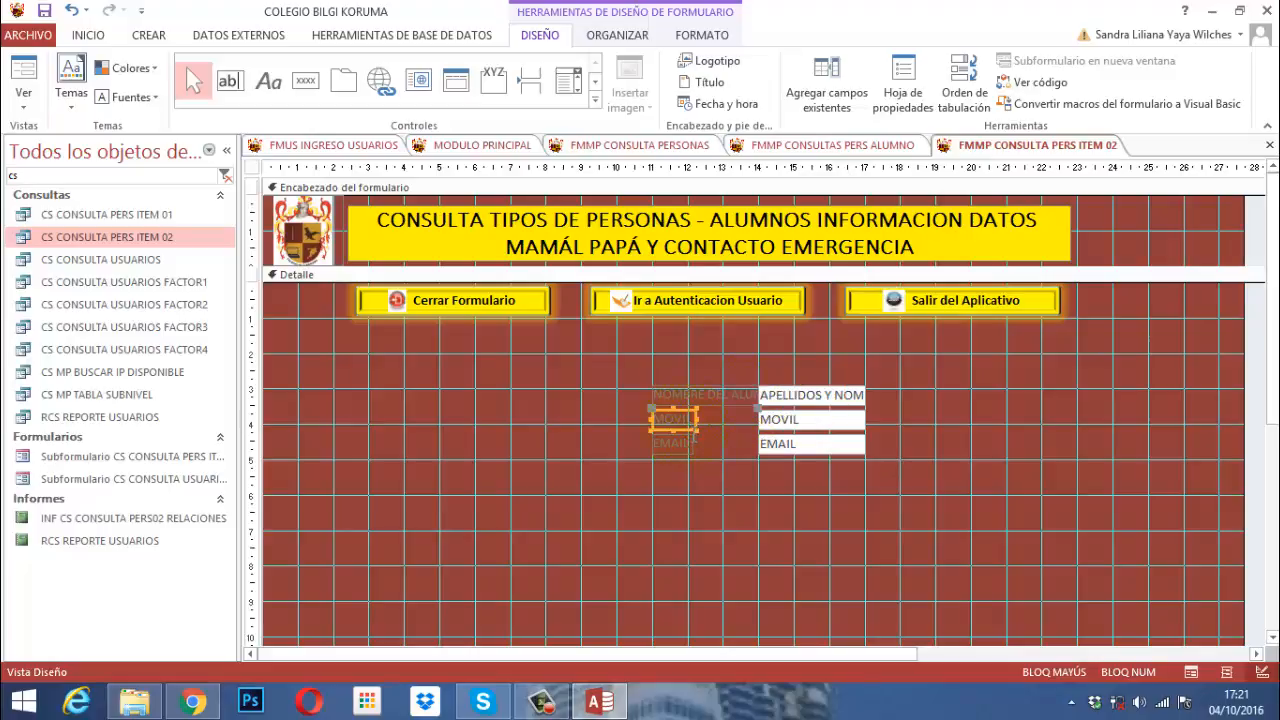
# Align the three student fields and their labels with a stacked layout, then remove the layout so they can be moved freely.
pyautogui.moveTo(638, 376); pyautogui.dragTo(884, 487)
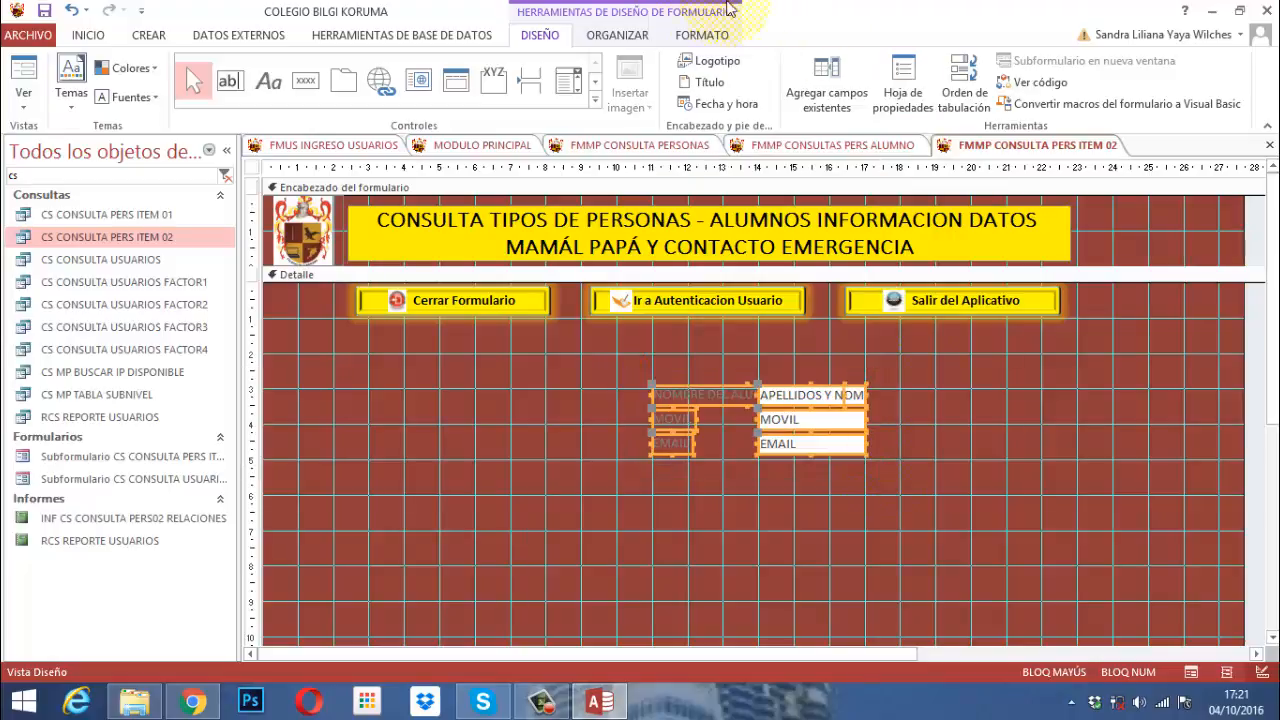
pyautogui.click(616, 36)
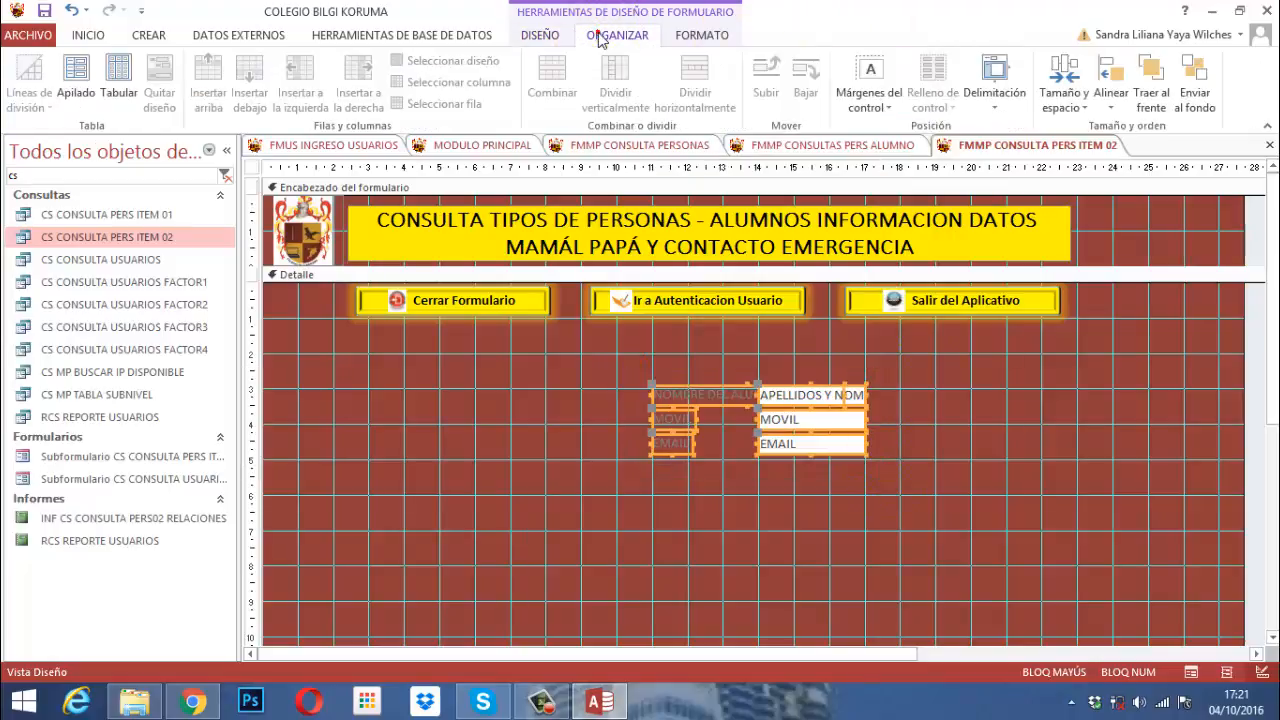
pyautogui.click(76, 78)
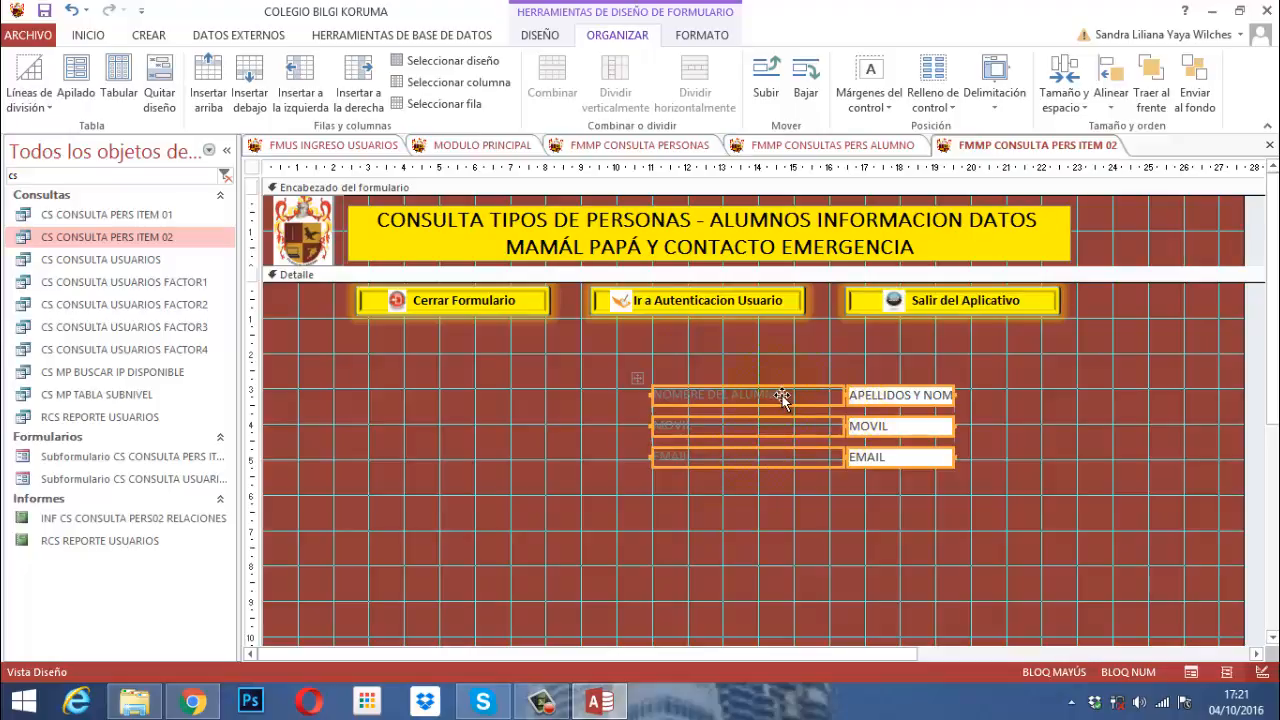
pyautogui.click(159, 92)
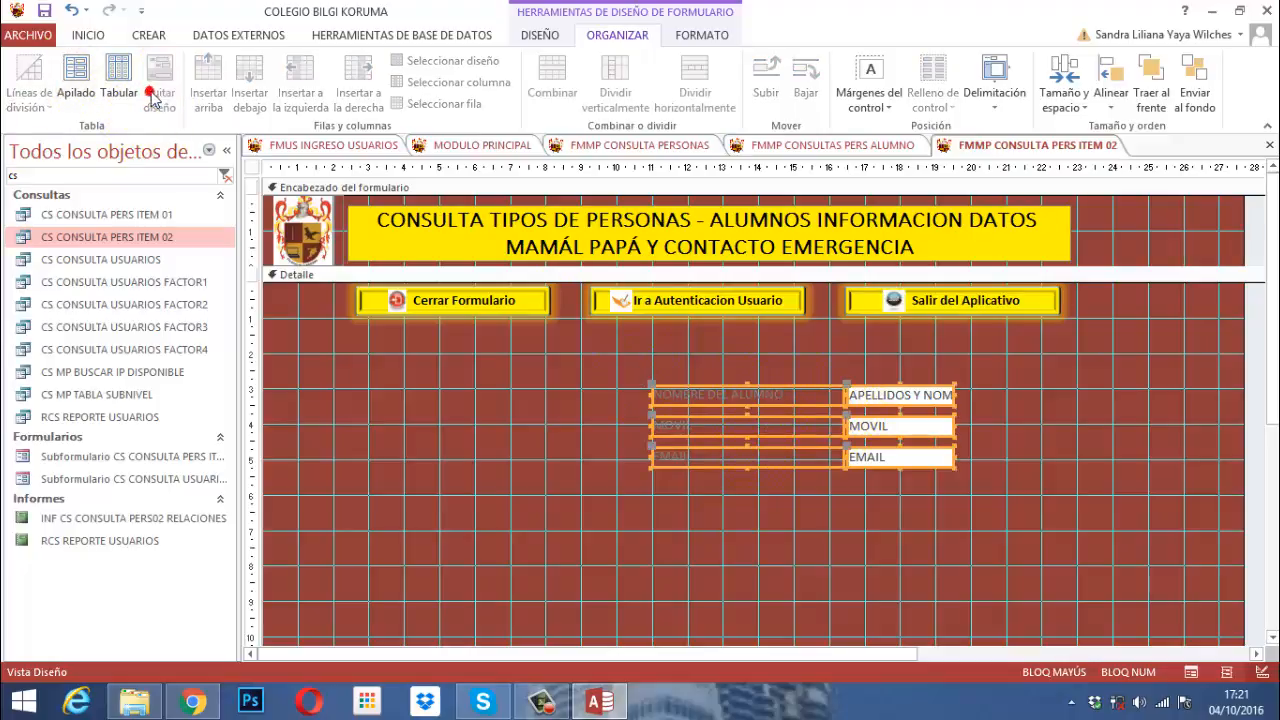
pyautogui.click(909, 345)
# Format the three student labels with a yellow fill and bold black text.
pyautogui.moveTo(642, 377); pyautogui.dragTo(739, 473)
pyautogui.click(700, 36)
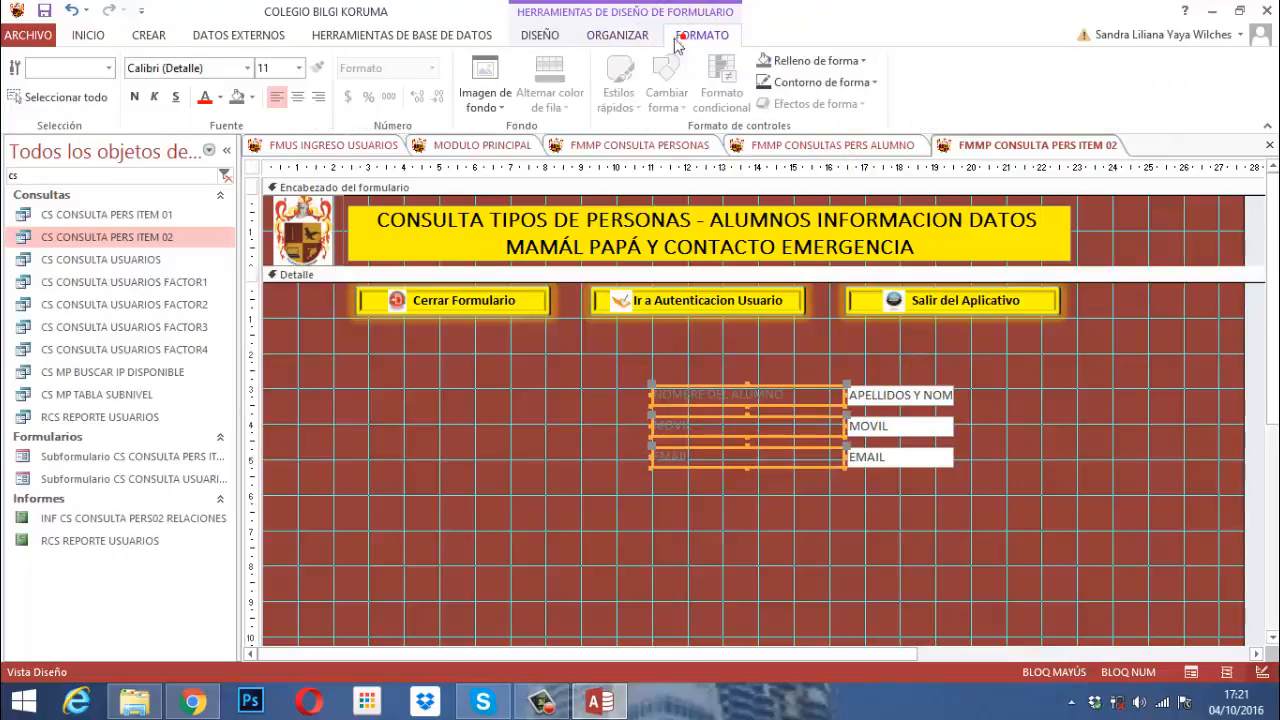
pyautogui.click(251, 97)
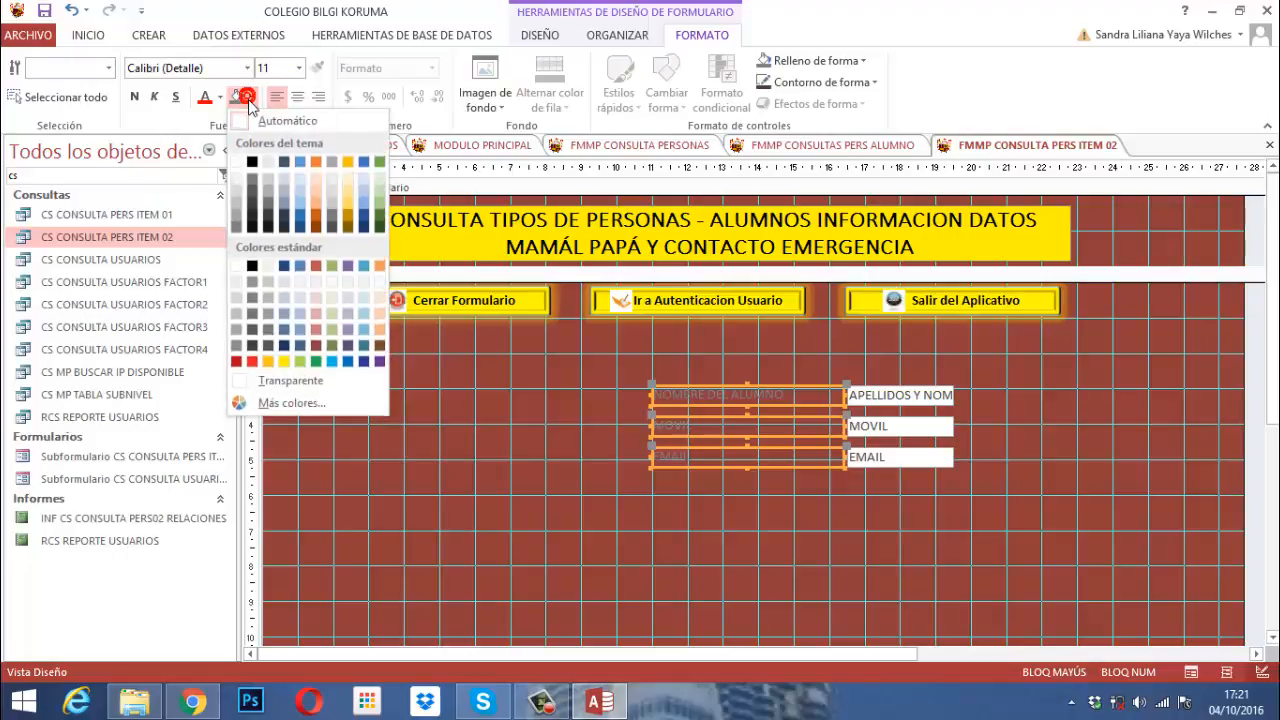
pyautogui.click(282, 357)
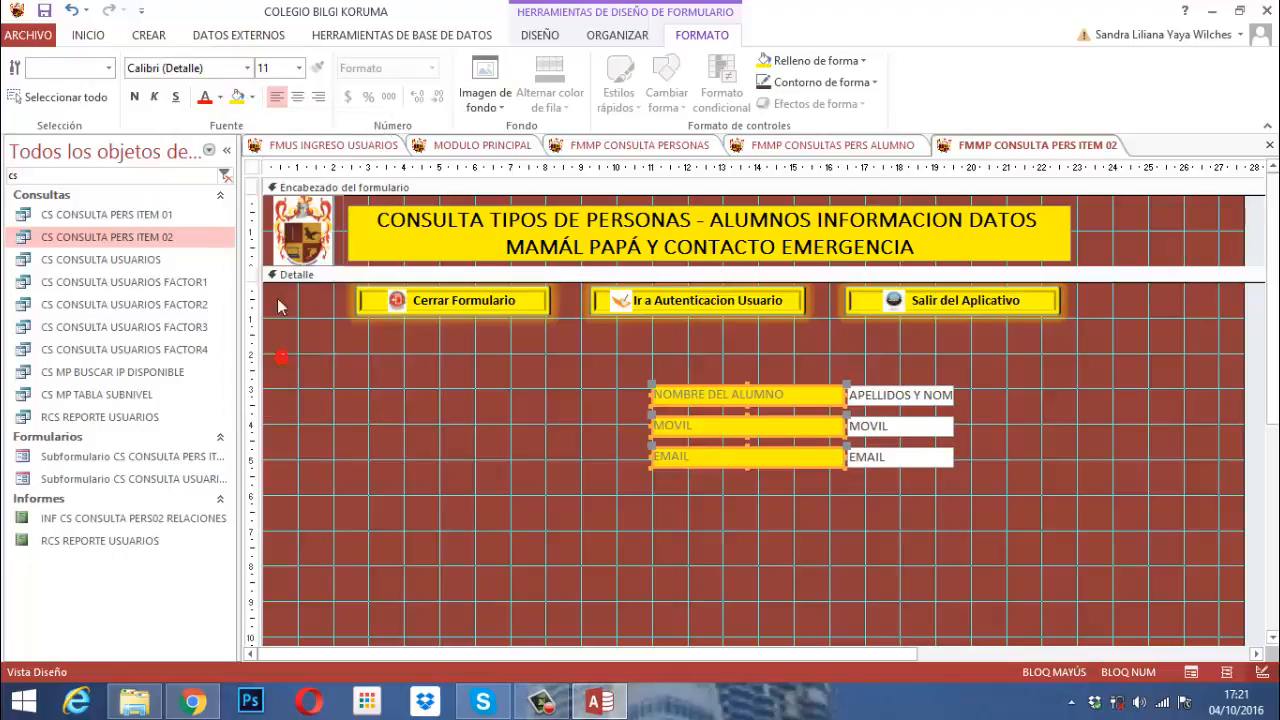
pyautogui.click(221, 97)
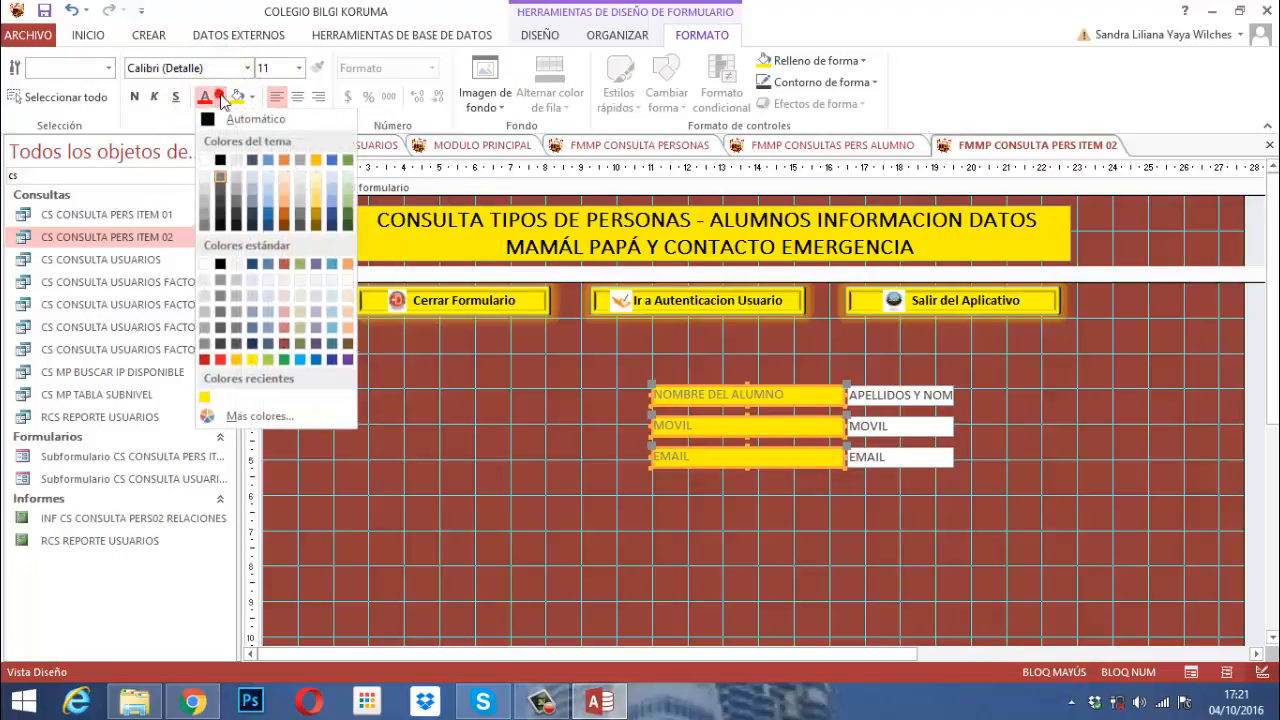
pyautogui.click(210, 121)
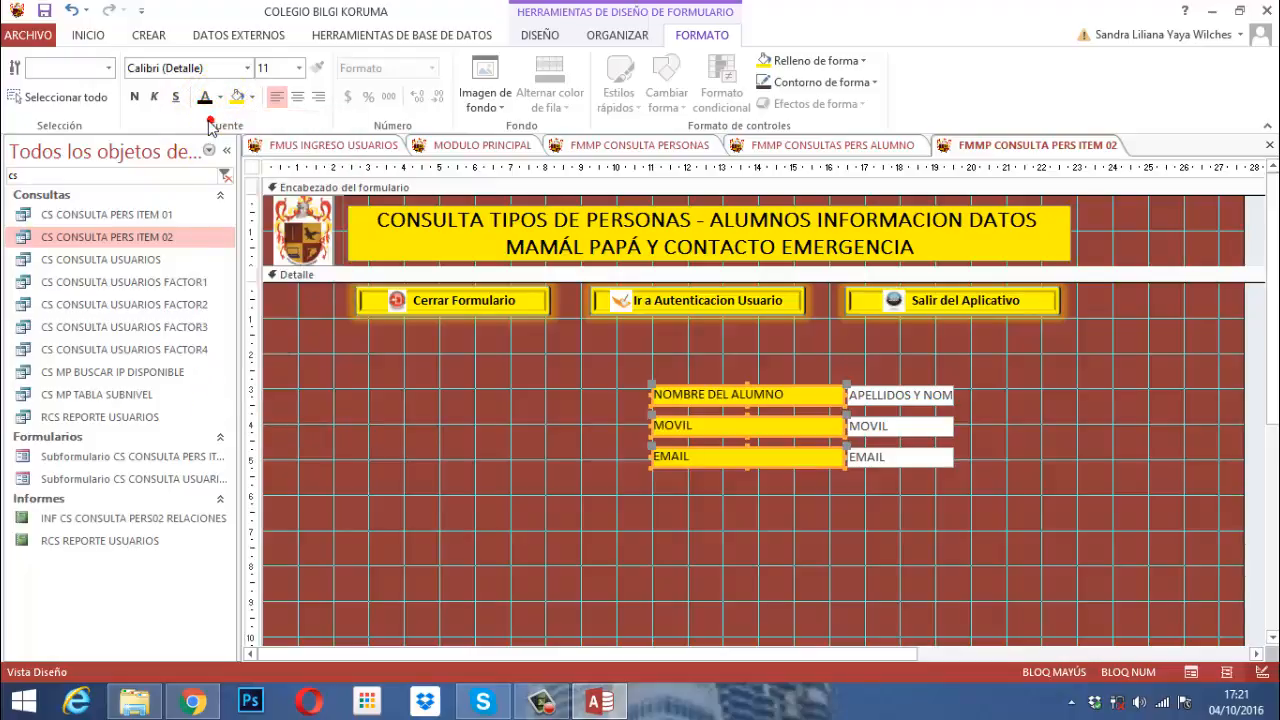
pyautogui.click(134, 97)
pyautogui.click(586, 400)
# Move the student labels and text boxes to the left edge of the detail section, starting at about 4 cm down.
pyautogui.moveTo(600, 372); pyautogui.dragTo(943, 478)
pyautogui.moveTo(916, 436); pyautogui.dragTo(543, 467)
pyautogui.click(611, 457)
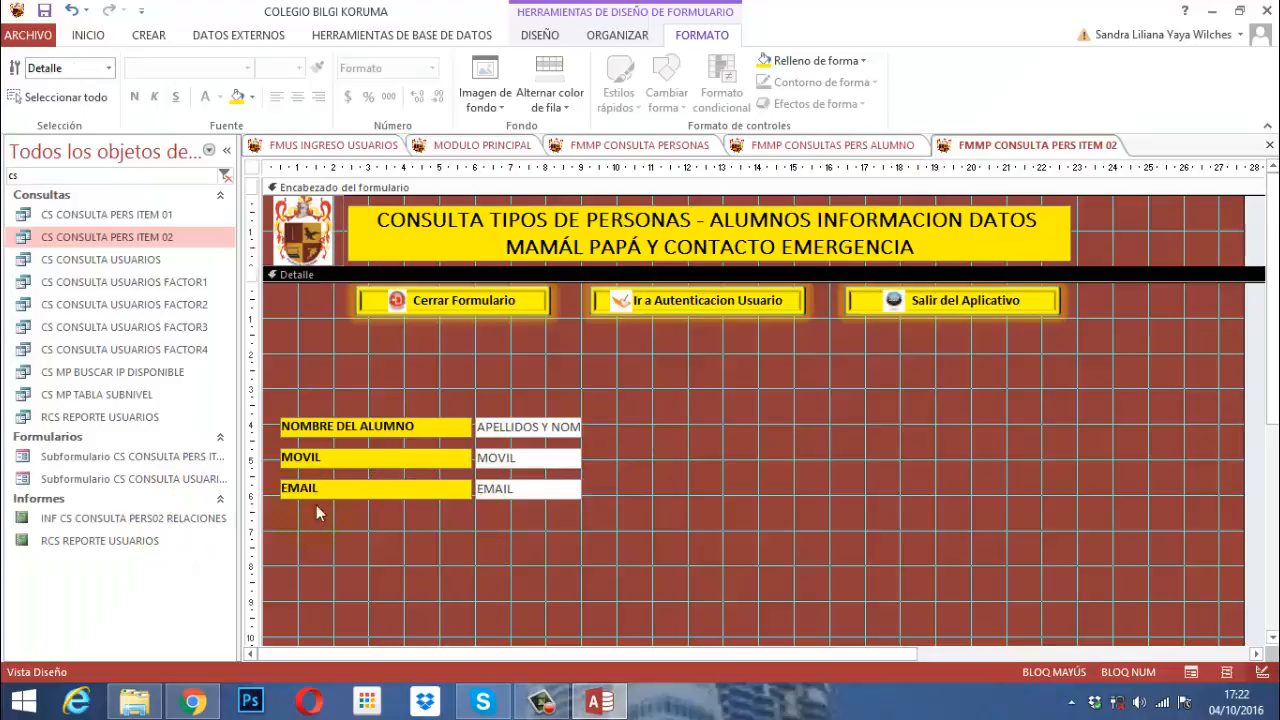
# Add the fields APELLIDO Y NOMBRE MADRE, ID FISCAL04, PROFESION04 and EMPRESA04 right of the student fields and close the field list.
pyautogui.click(540, 36)
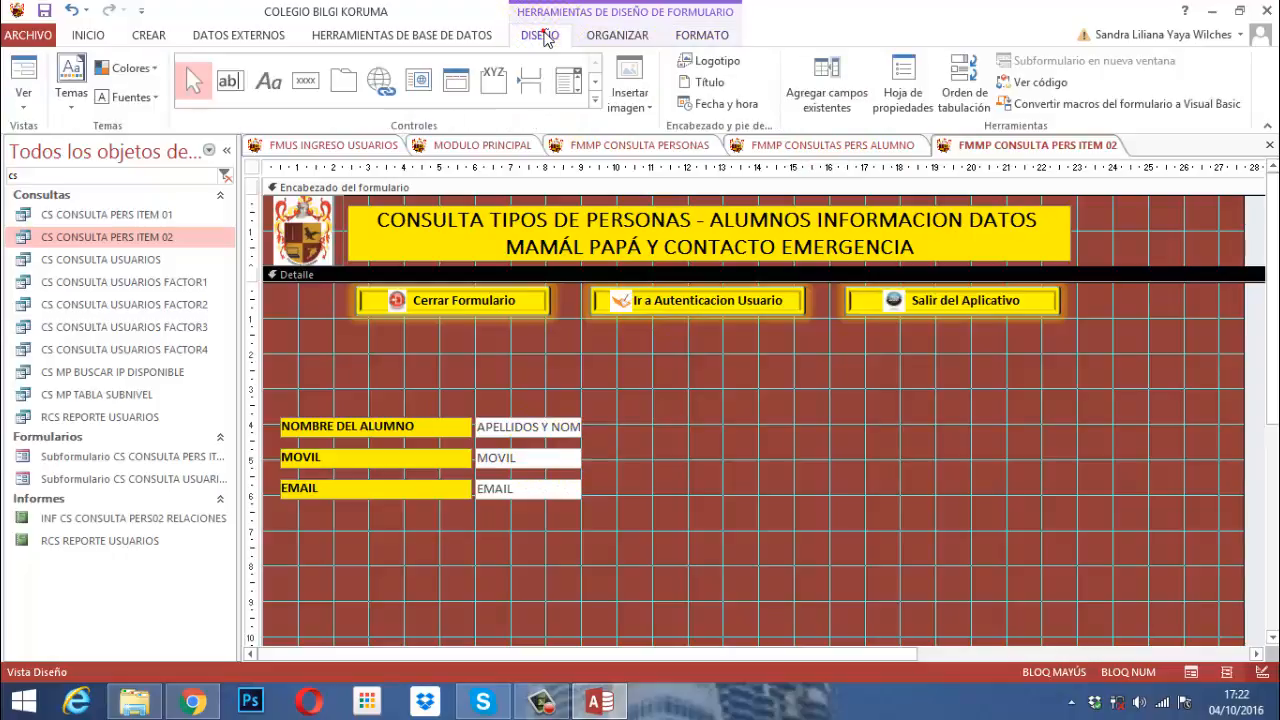
pyautogui.click(838, 93)
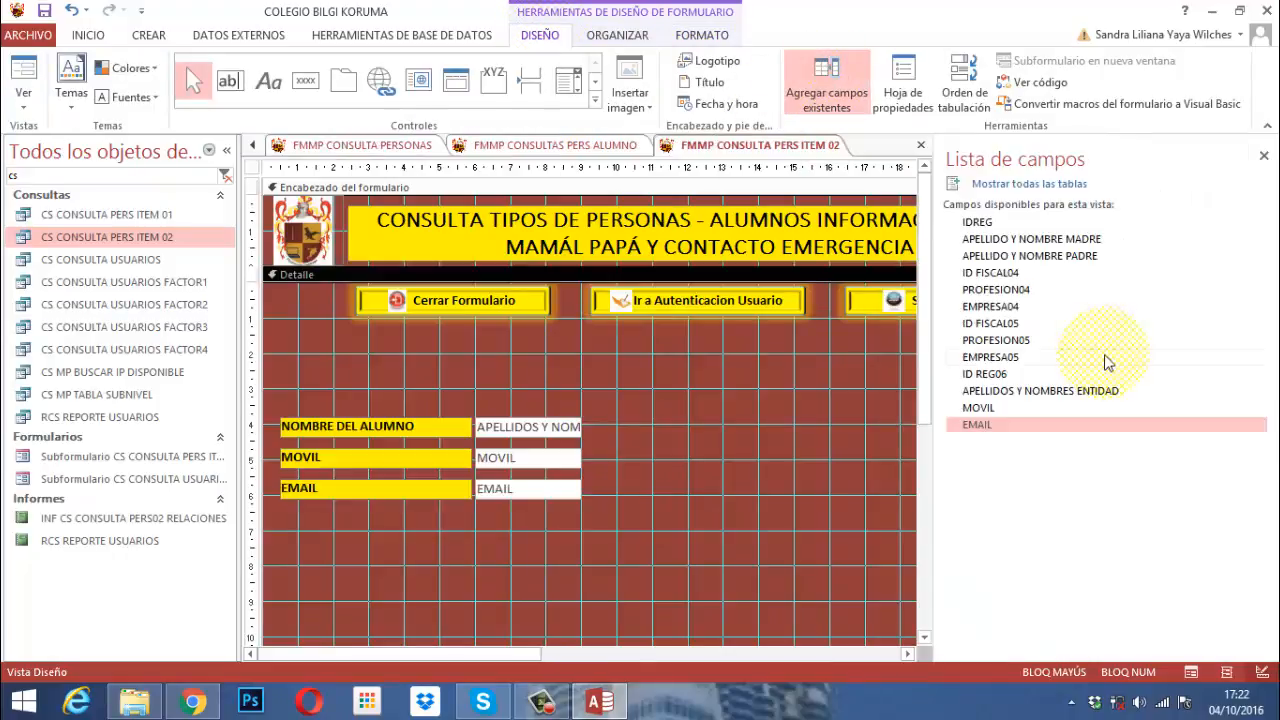
pyautogui.click(1000, 240)
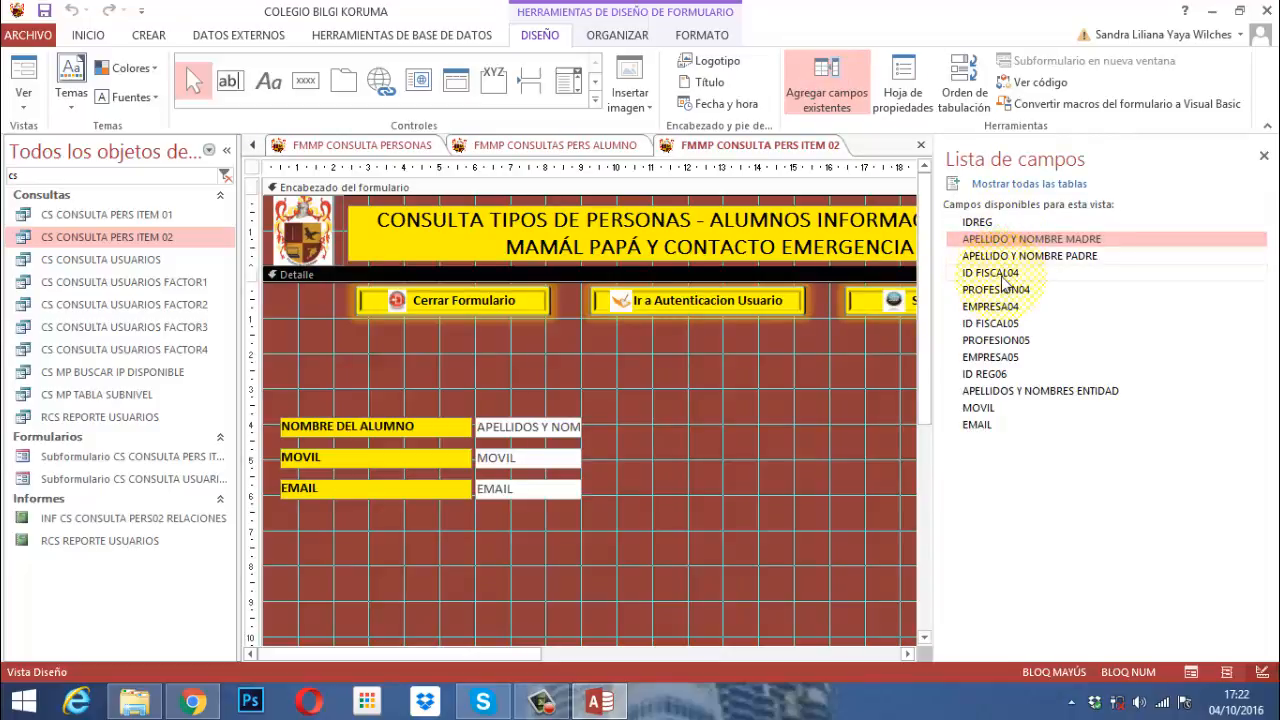
pyautogui.keyDown('shift'); pyautogui.click(1000, 276); pyautogui.keyUp('shift')
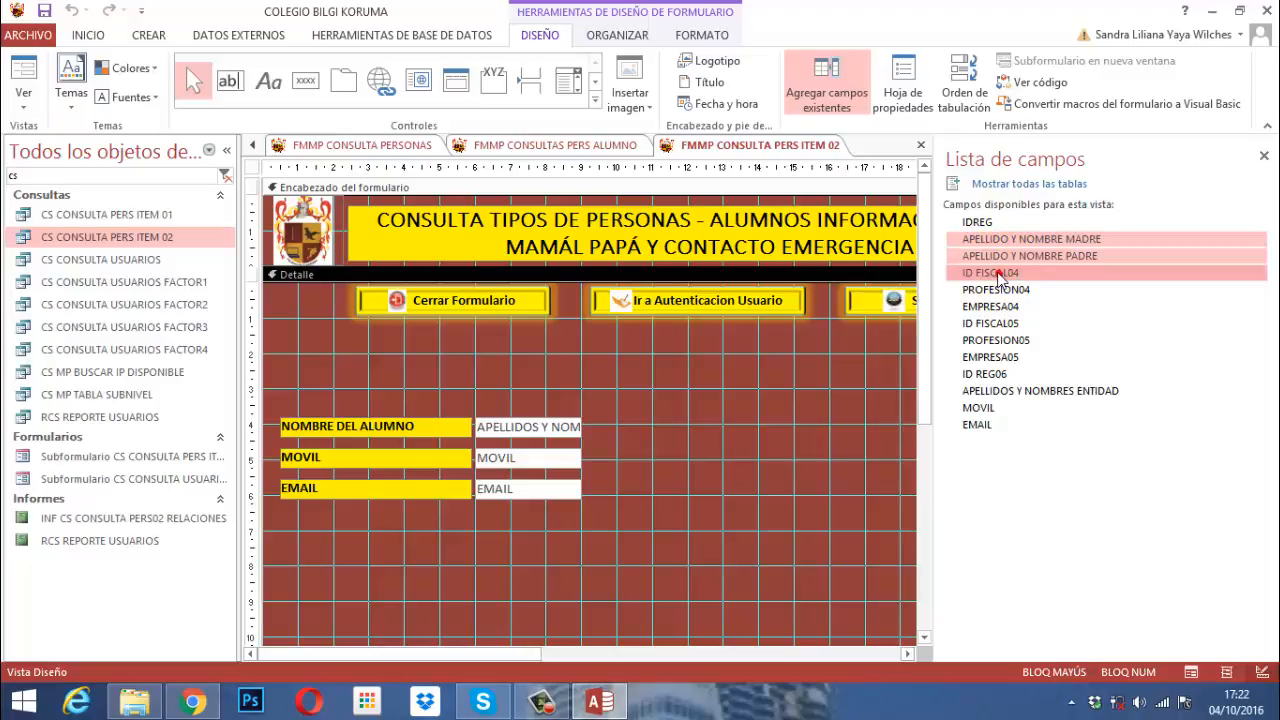
pyautogui.click(1000, 240)
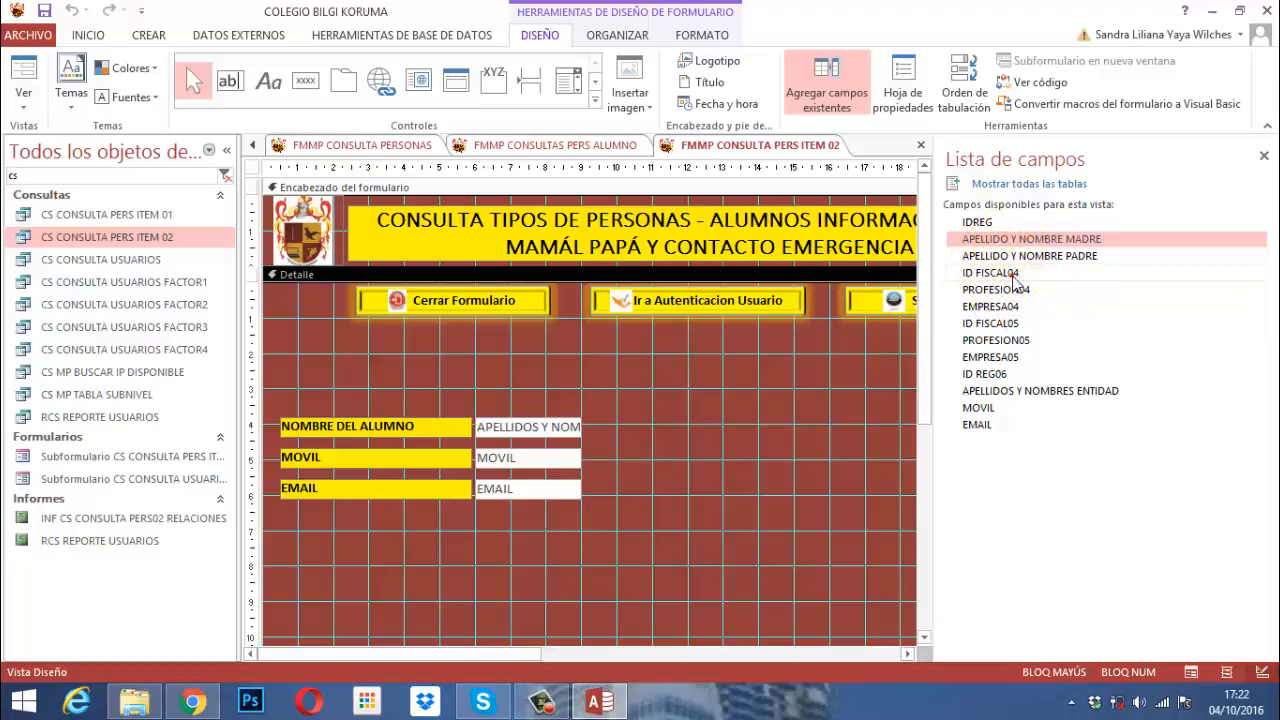
pyautogui.keyDown('ctrl'); pyautogui.click(1010, 272); pyautogui.keyUp('ctrl')
pyautogui.keyDown('ctrl'); pyautogui.click(990, 289); pyautogui.keyUp('ctrl')
pyautogui.keyDown('ctrl'); pyautogui.click(978, 306); pyautogui.keyUp('ctrl')
pyautogui.moveTo(980, 300); pyautogui.dragTo(837, 380)
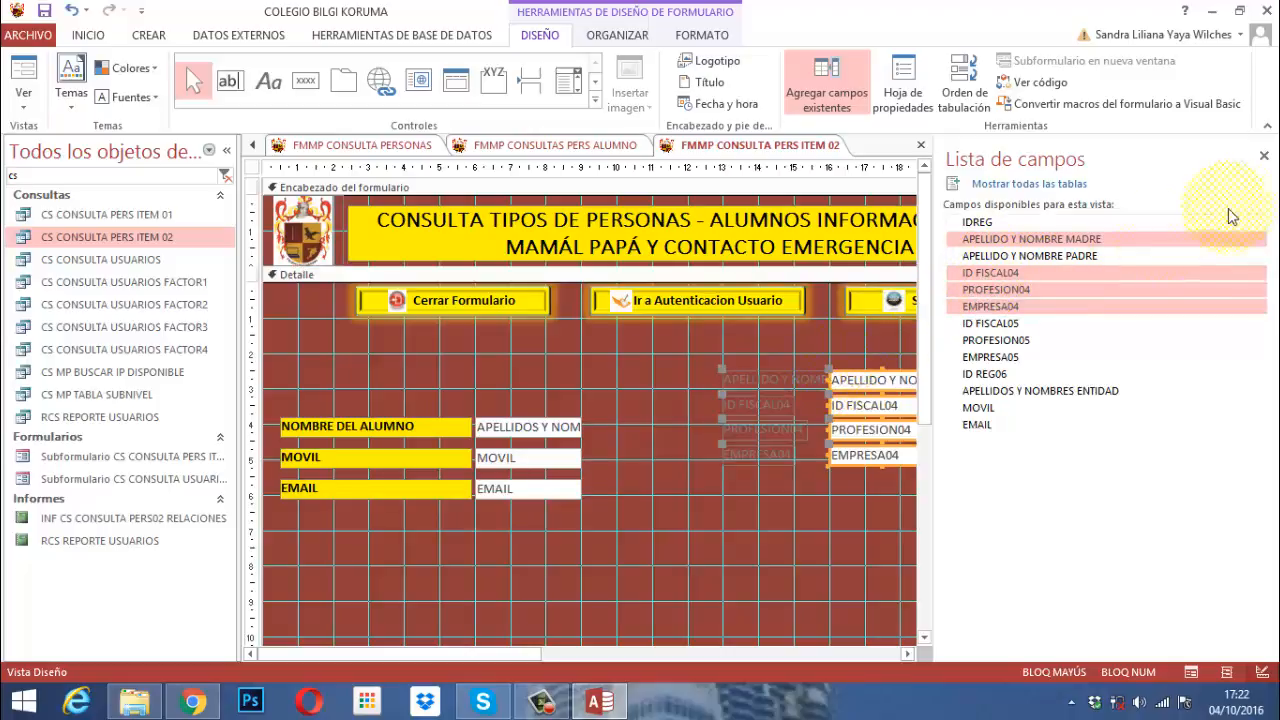
pyautogui.click(1264, 156)
# Change the captions of the ID FISCAL04 and PROFESION04 labels to ID FISCAL MADRE and PROFESION MADRE.
pyautogui.doubleClick(741, 381)
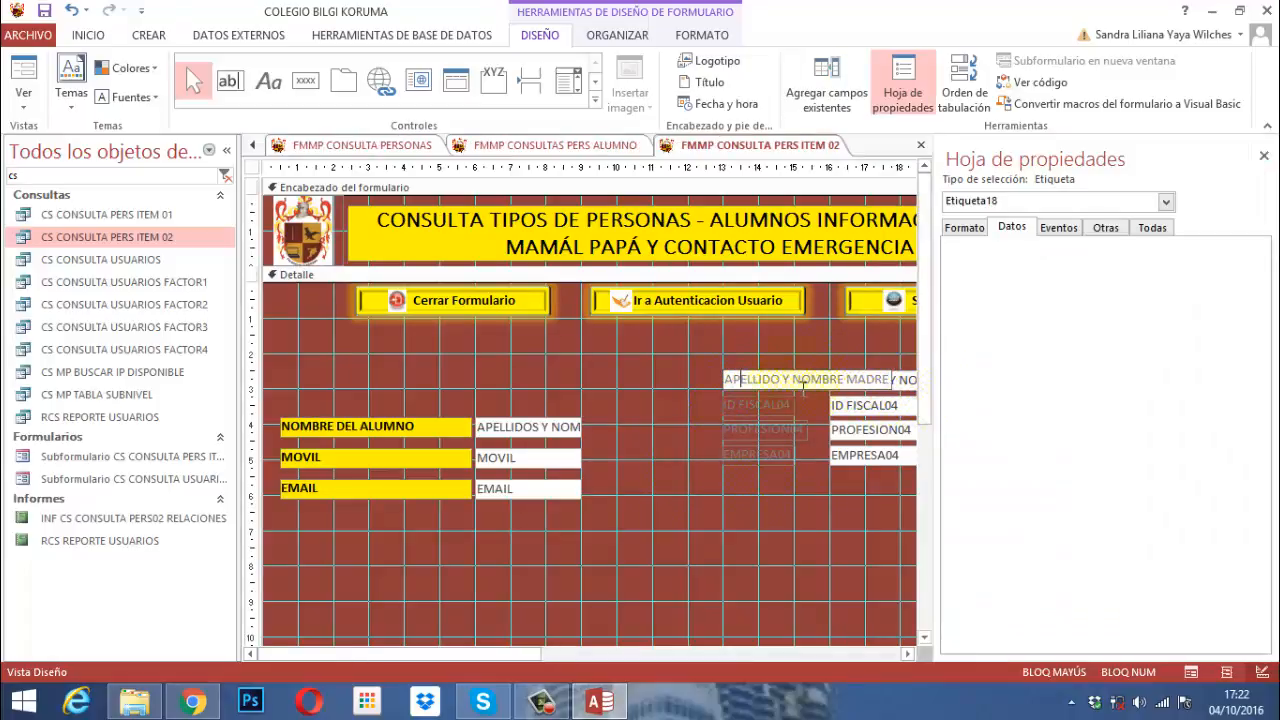
pyautogui.click(1264, 157)
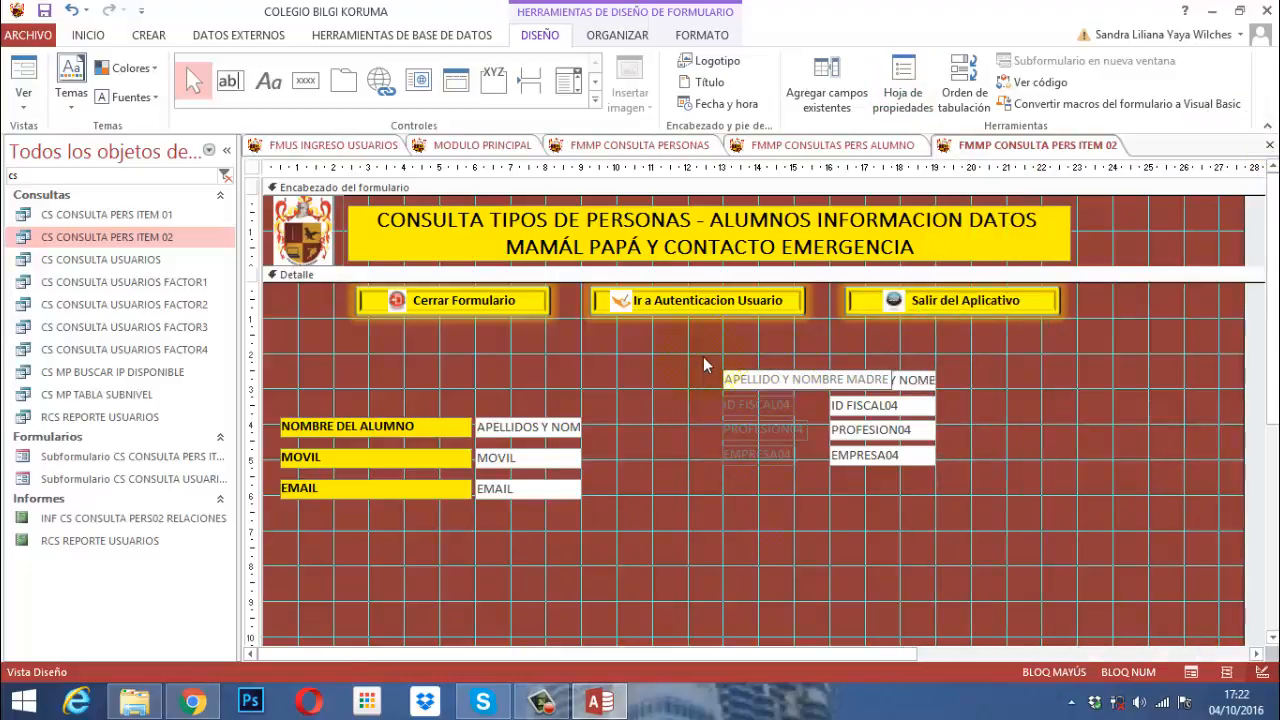
pyautogui.click(773, 407)
pyautogui.click(773, 407)
pyautogui.doubleClick(773, 407)
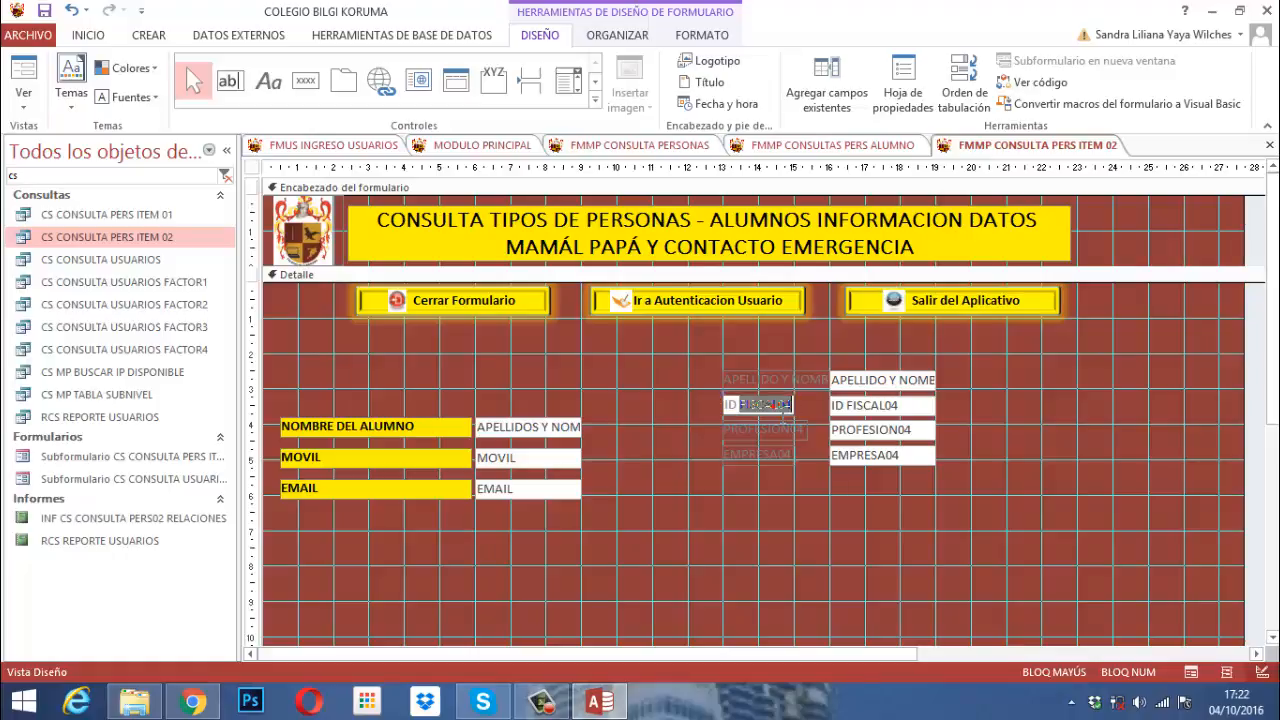
pyautogui.write('FISCAL MADRE')
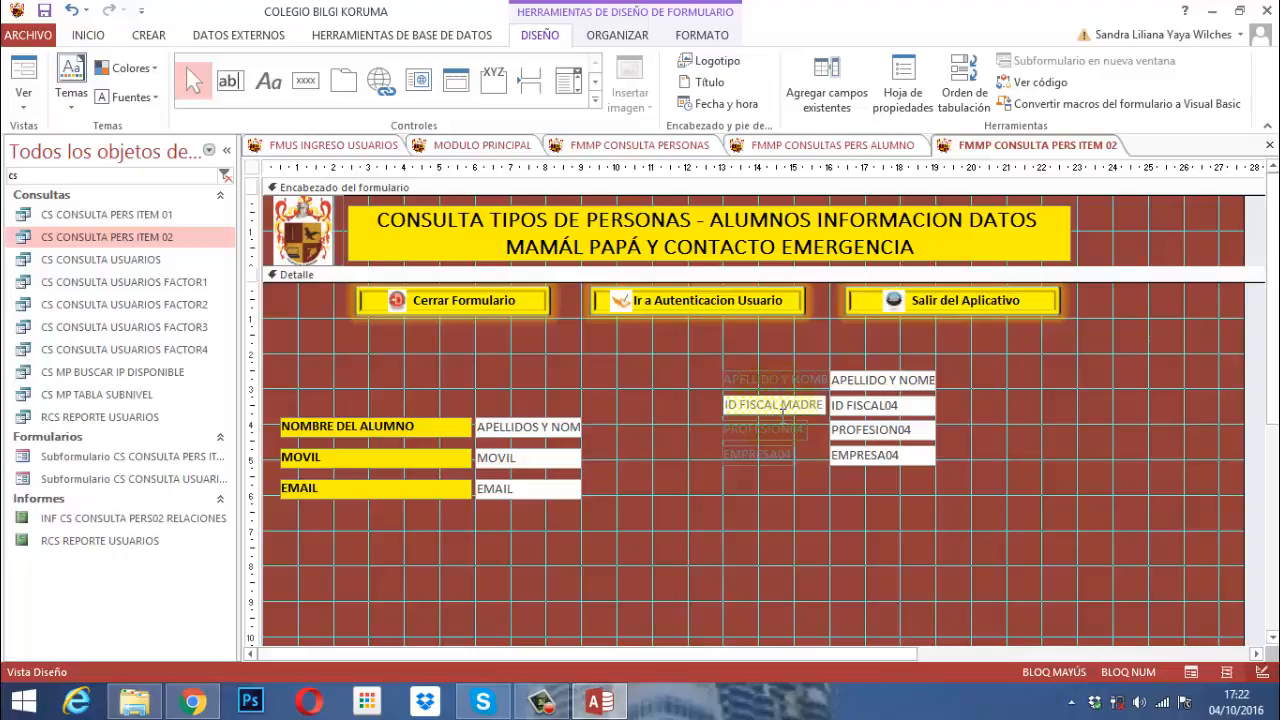
pyautogui.click(748, 432)
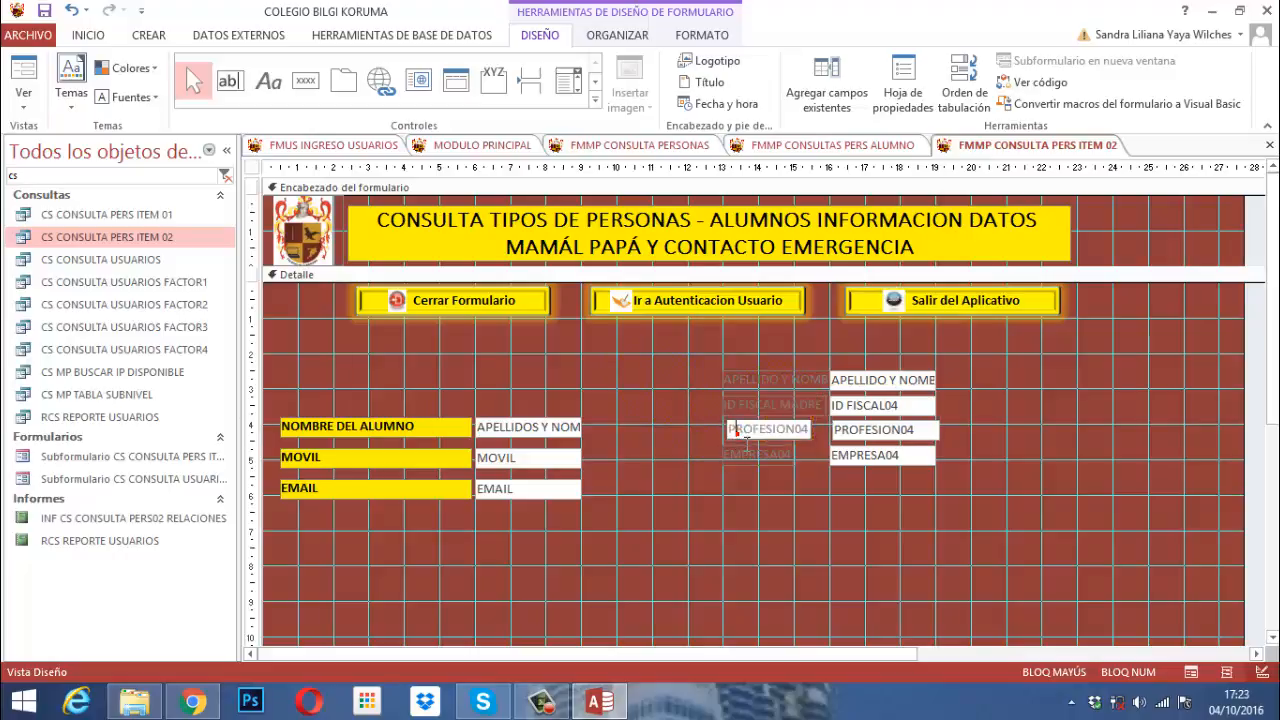
pyautogui.write('PROFESION MADRE')
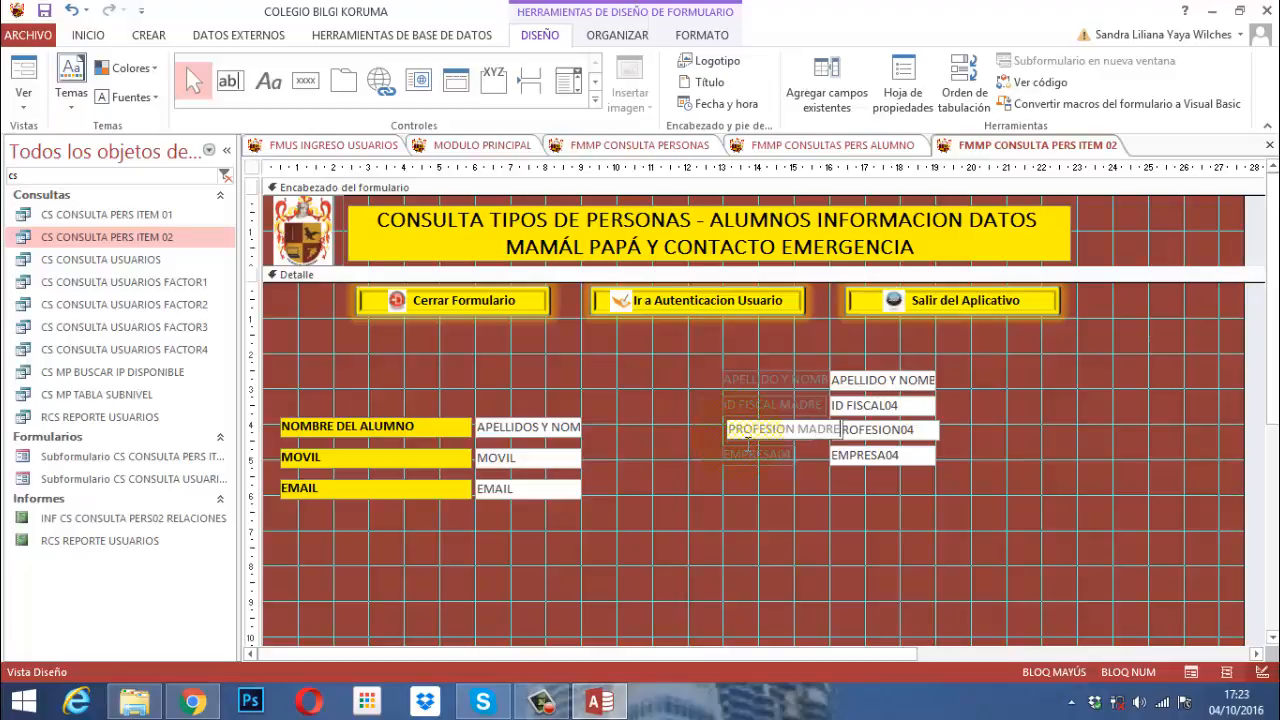
# Change the caption of the EMPRESA04 label to EMPRESA DONDE TRABAJA MAMÁ.
pyautogui.click(748, 458)
pyautogui.doubleClick(758, 455)
pyautogui.write('E')
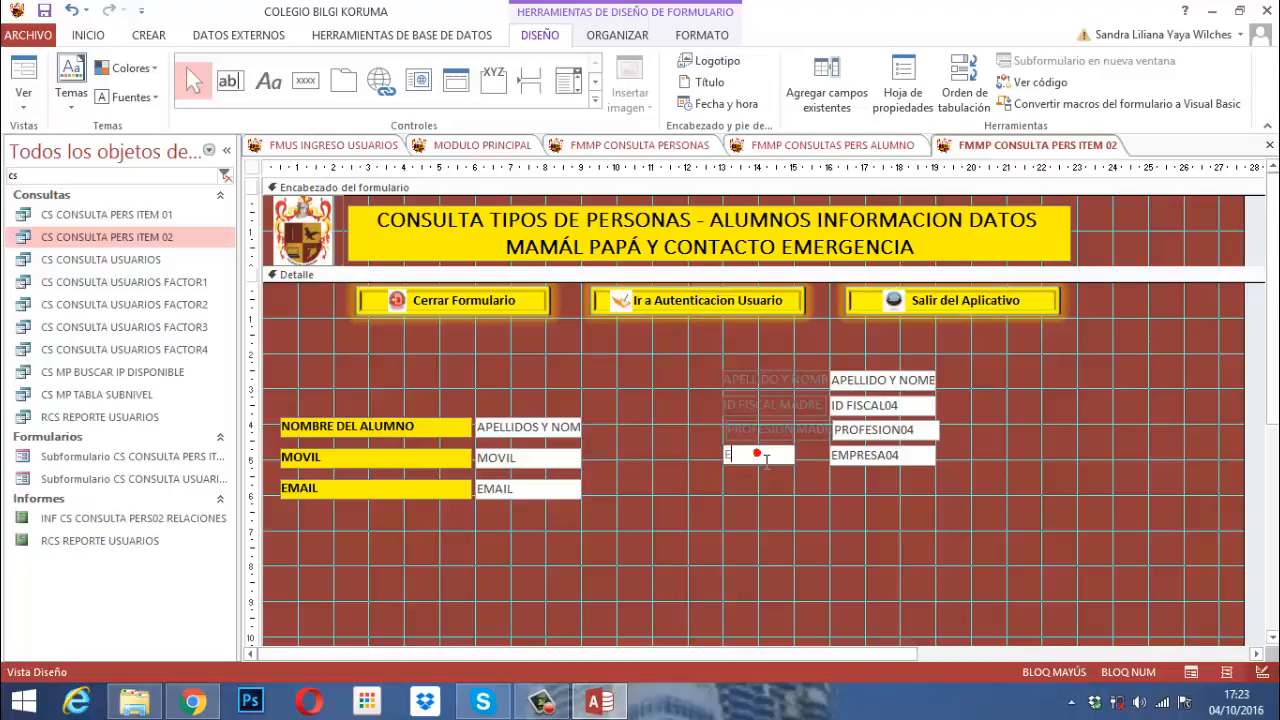
pyautogui.write('MPRESA DONDE TRABAJA MAMÁ')
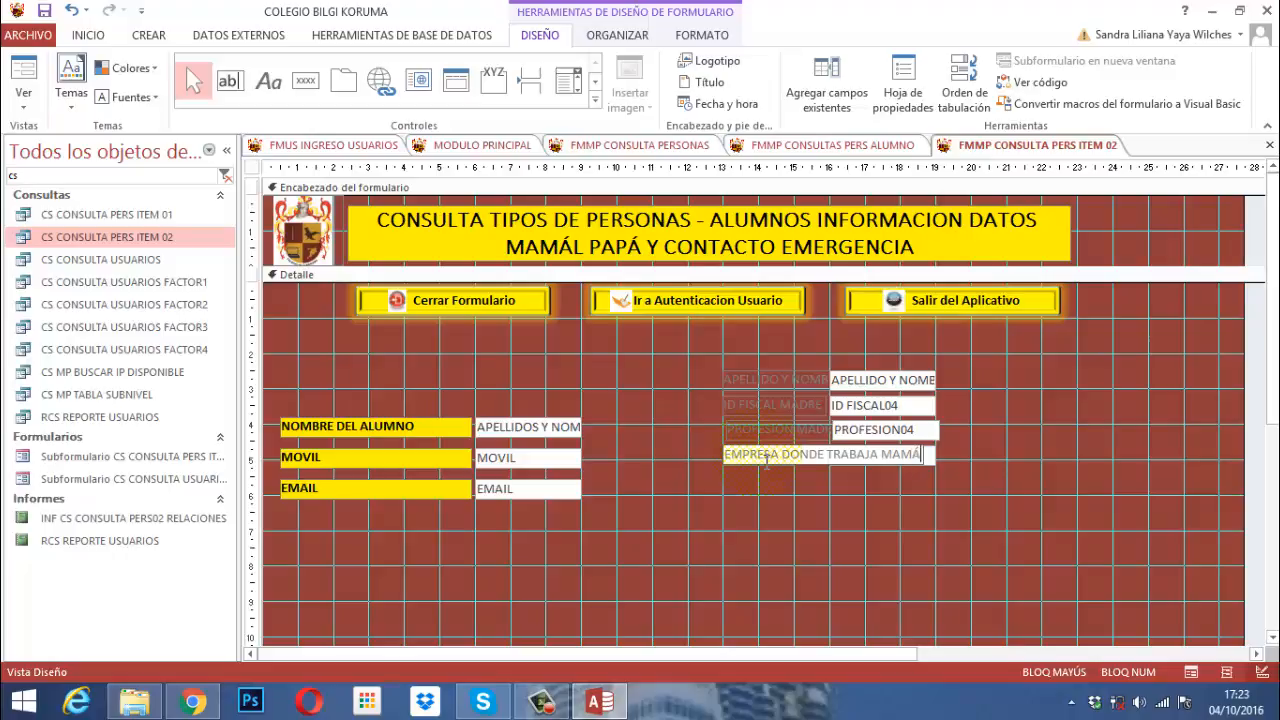
pyautogui.click(993, 398)
# Align the mother's labels and text boxes by applying a stacked layout, and remove the layout once they are arranged.
pyautogui.moveTo(705, 362); pyautogui.dragTo(959, 502)
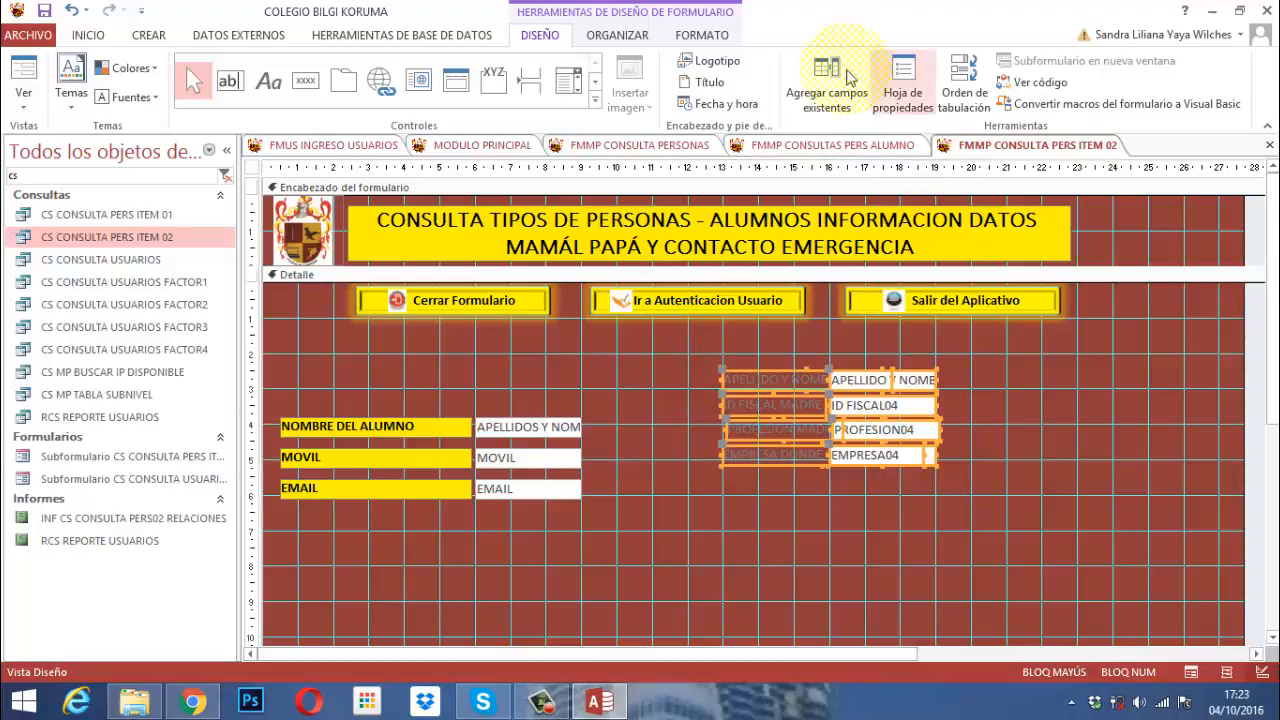
pyautogui.click(614, 35)
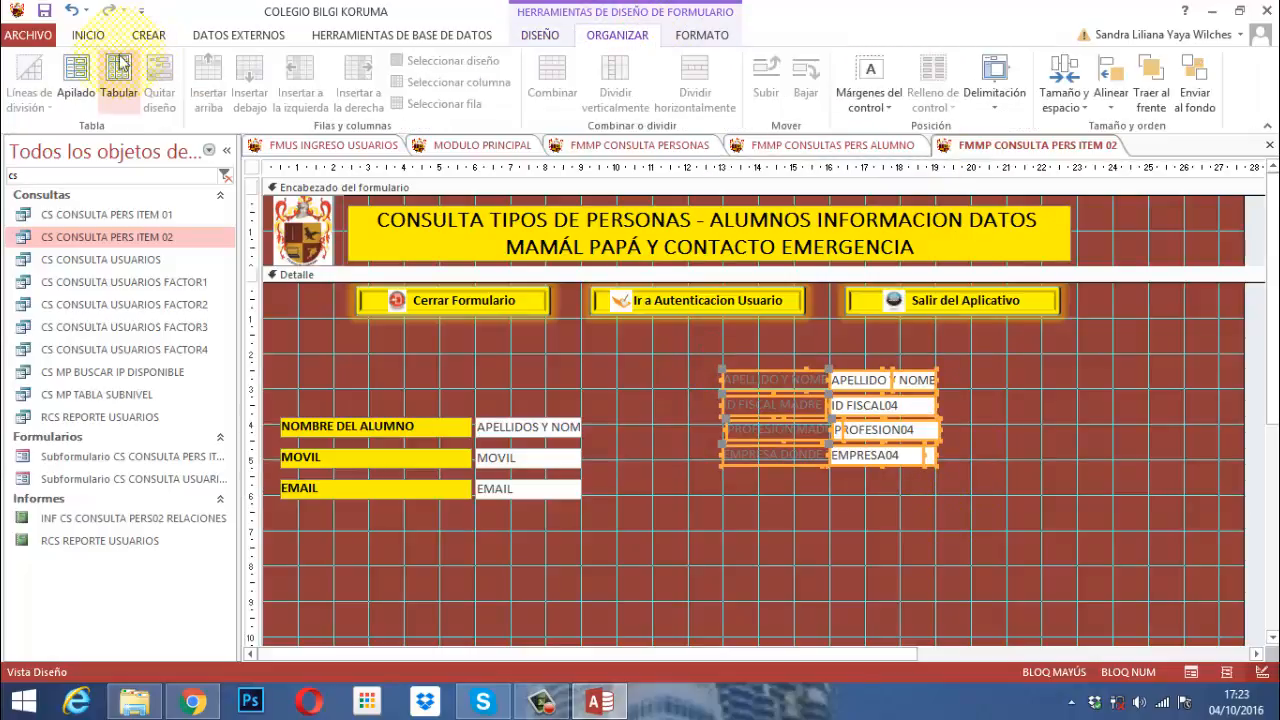
pyautogui.click(76, 75)
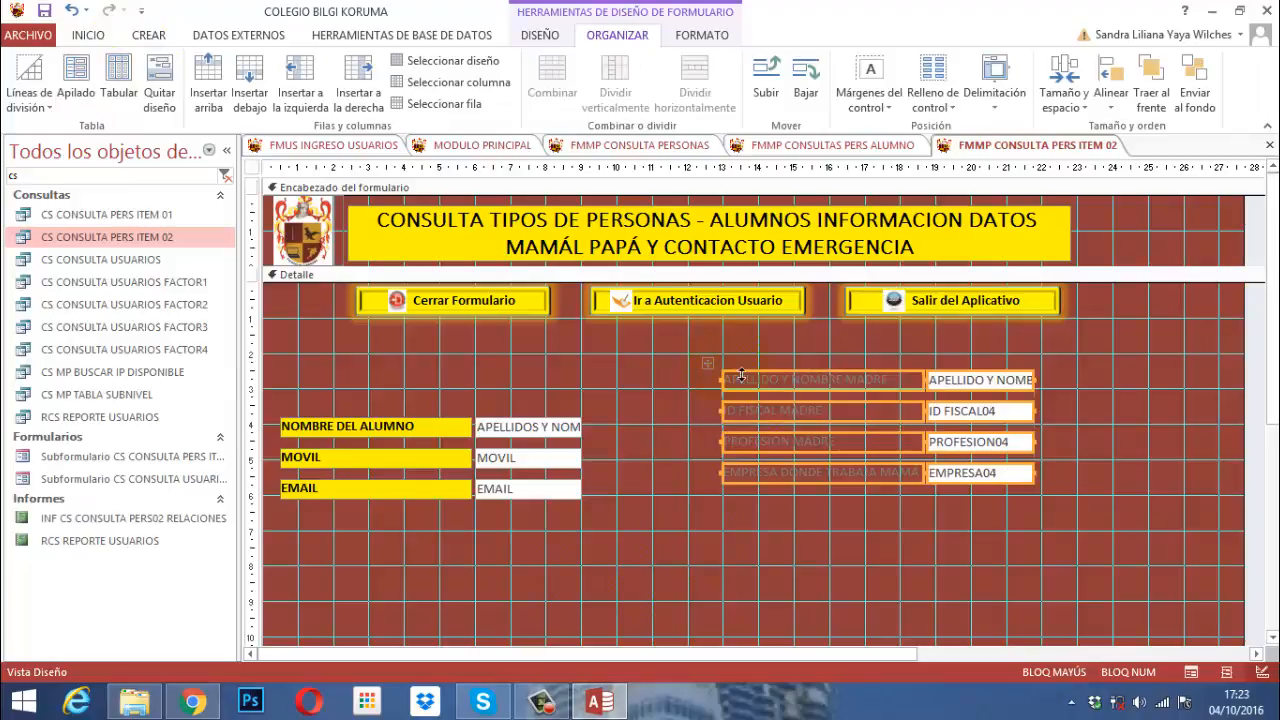
pyautogui.click(159, 96)
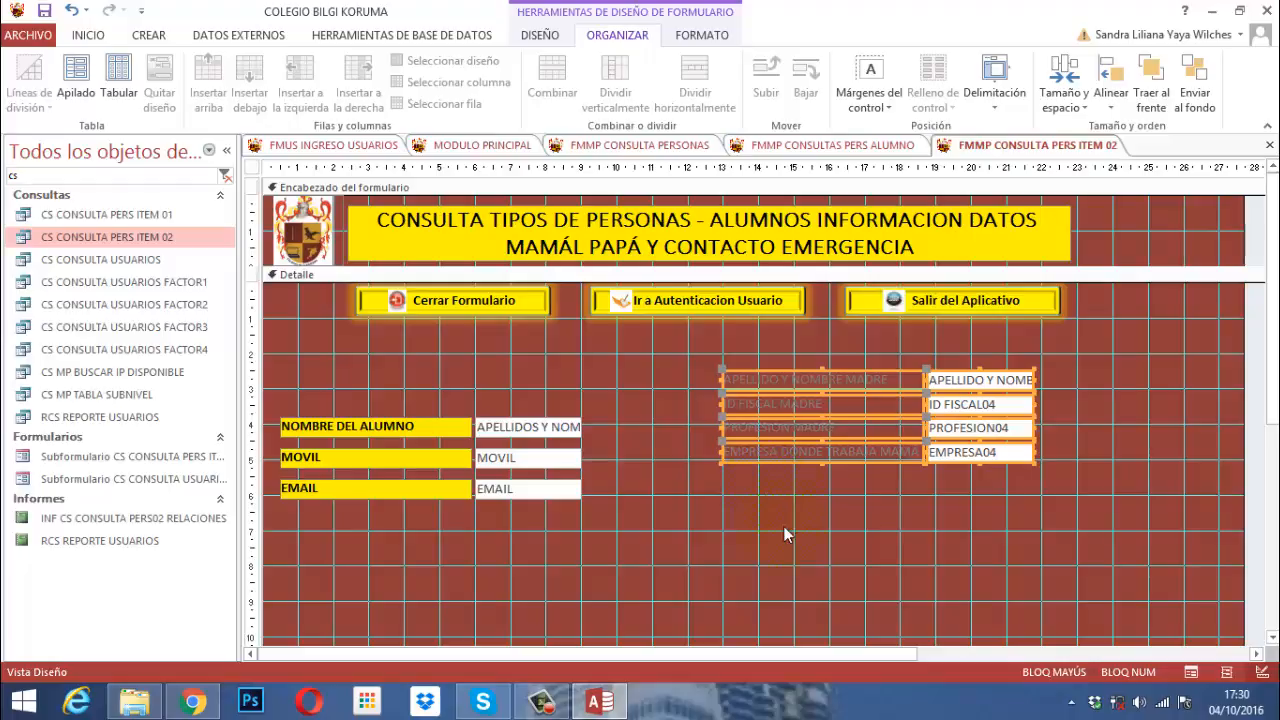
# Format the four mother labels with a yellow fill and bold black text.
pyautogui.click(836, 353)
pyautogui.moveTo(836, 351); pyautogui.dragTo(831, 470)
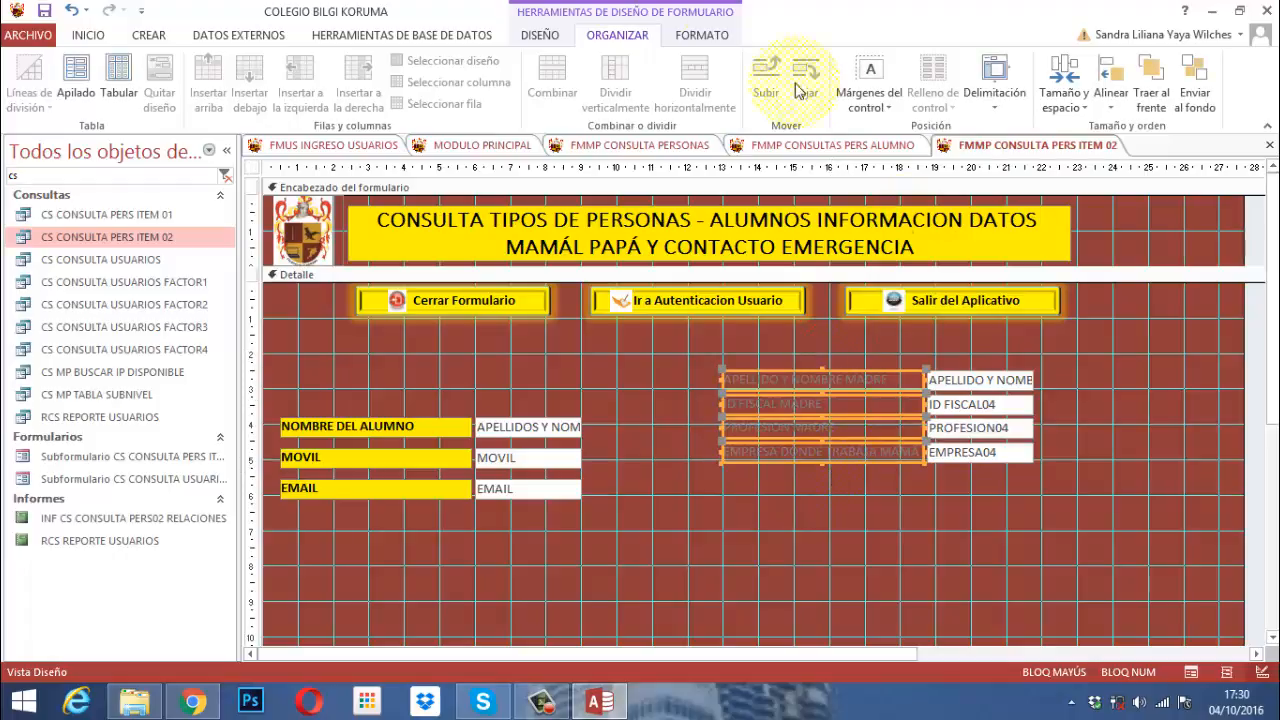
pyautogui.click(691, 40)
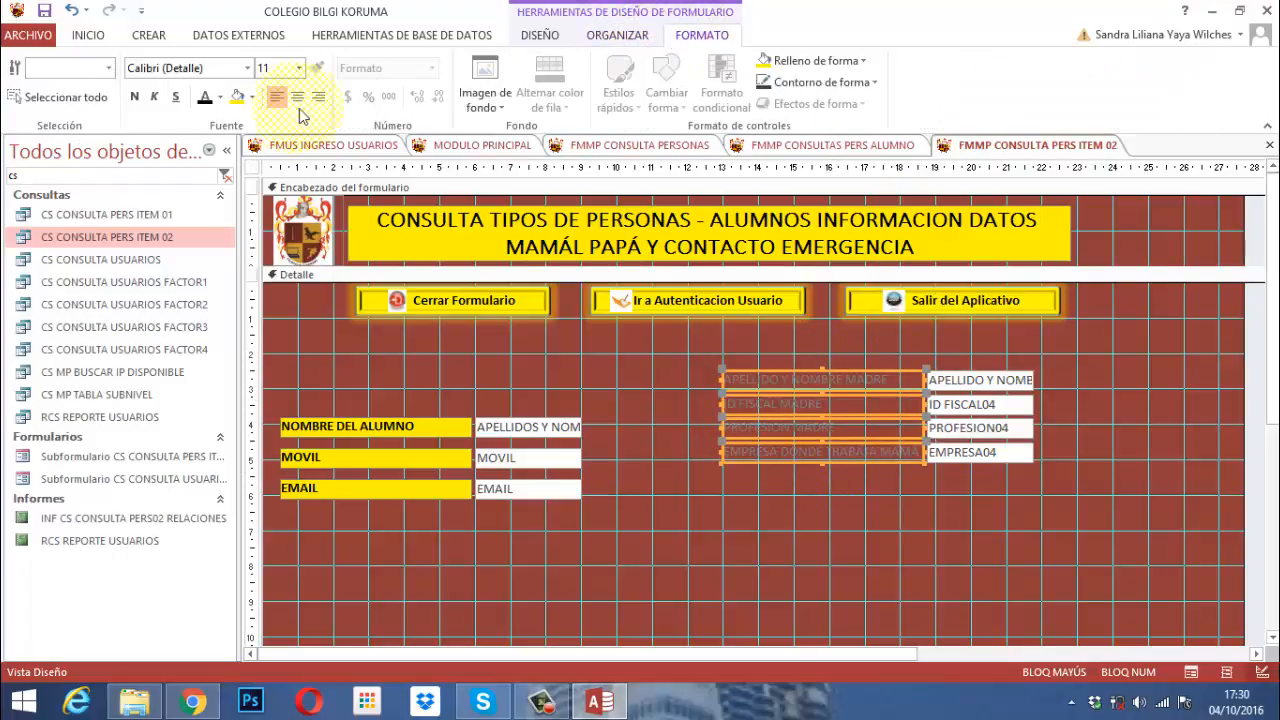
pyautogui.click(237, 97)
pyautogui.click(206, 99)
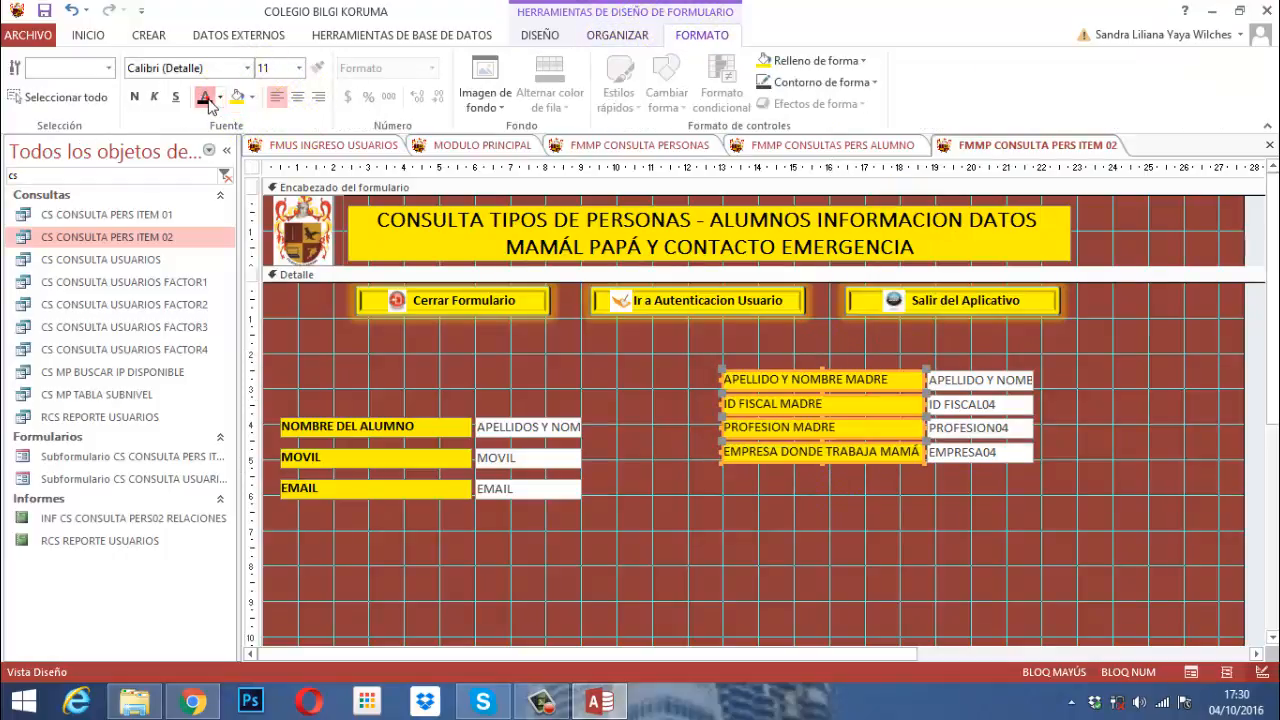
pyautogui.click(134, 97)
pyautogui.click(758, 362)
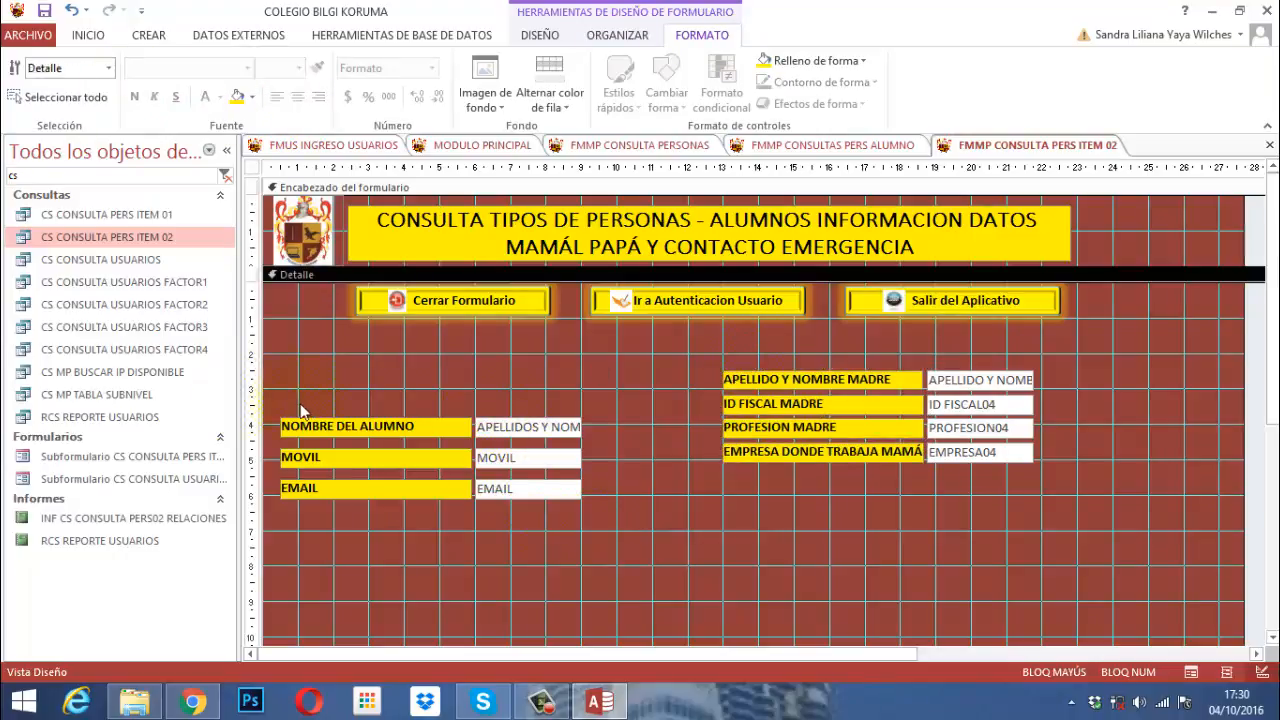
# Decrease the vertical spacing between the three student rows by two increments.
pyautogui.moveTo(274, 398); pyautogui.dragTo(610, 516)
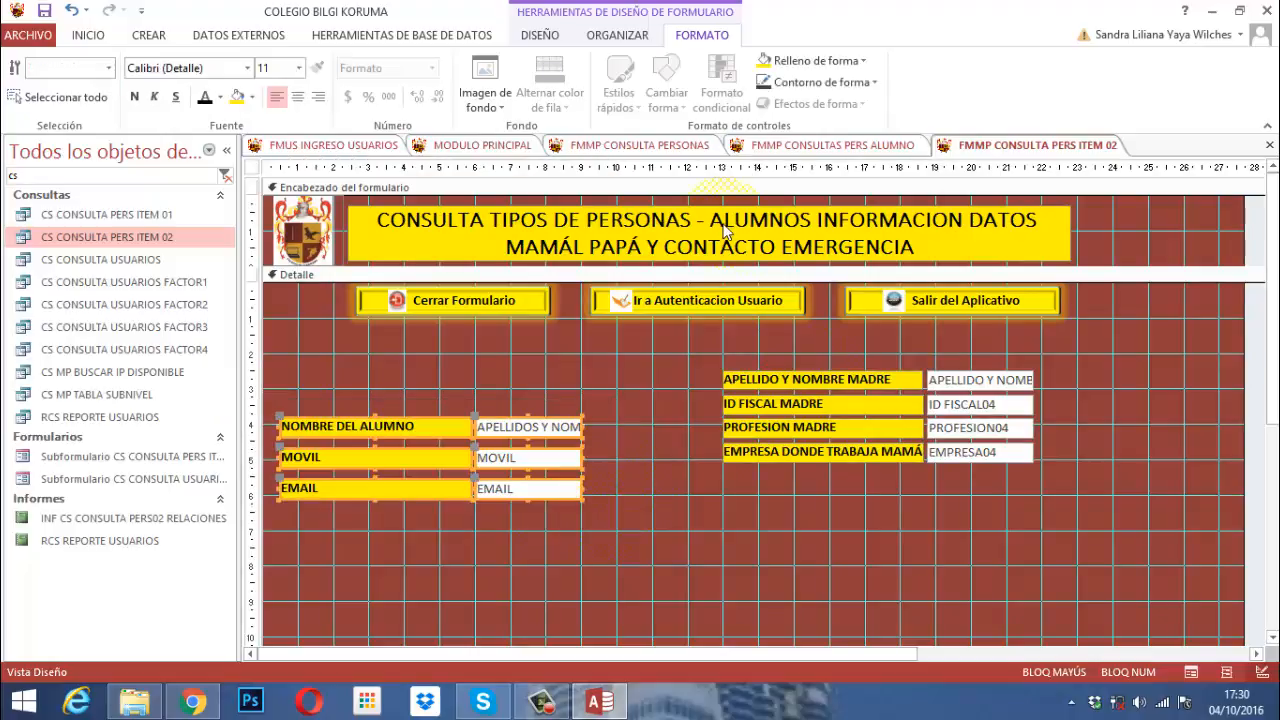
pyautogui.click(538, 40)
pyautogui.click(612, 36)
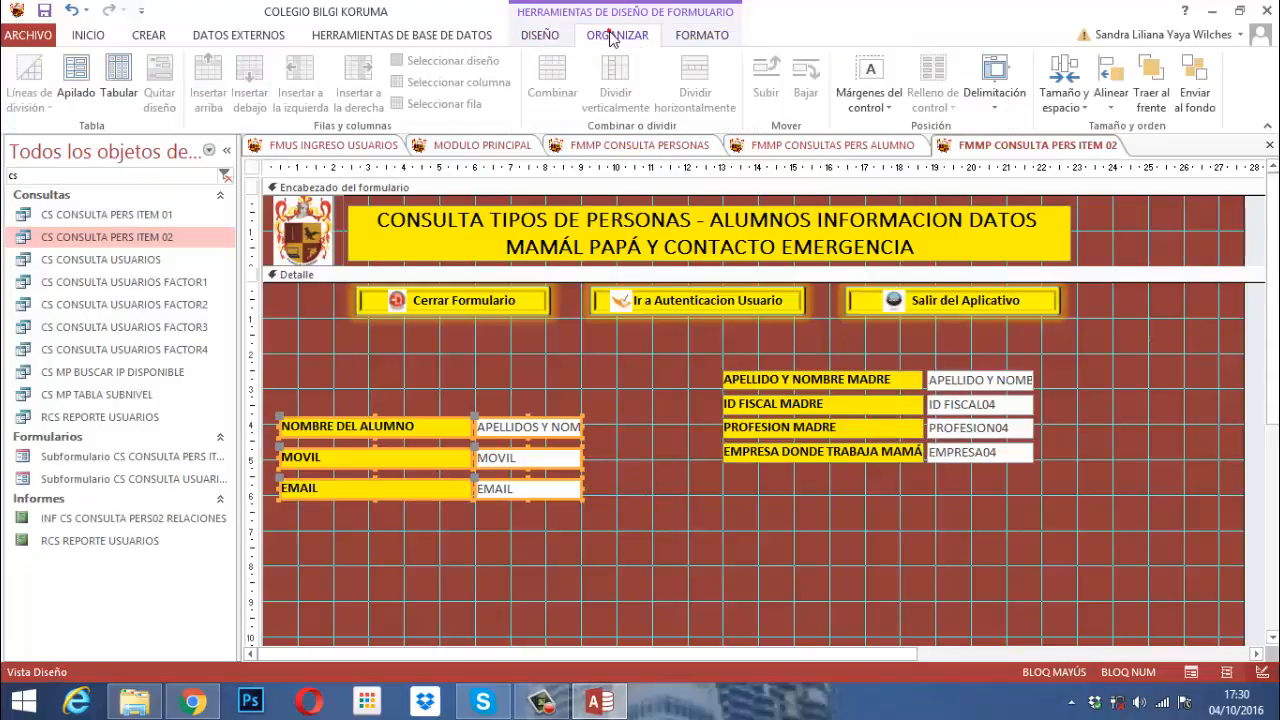
pyautogui.click(1066, 95)
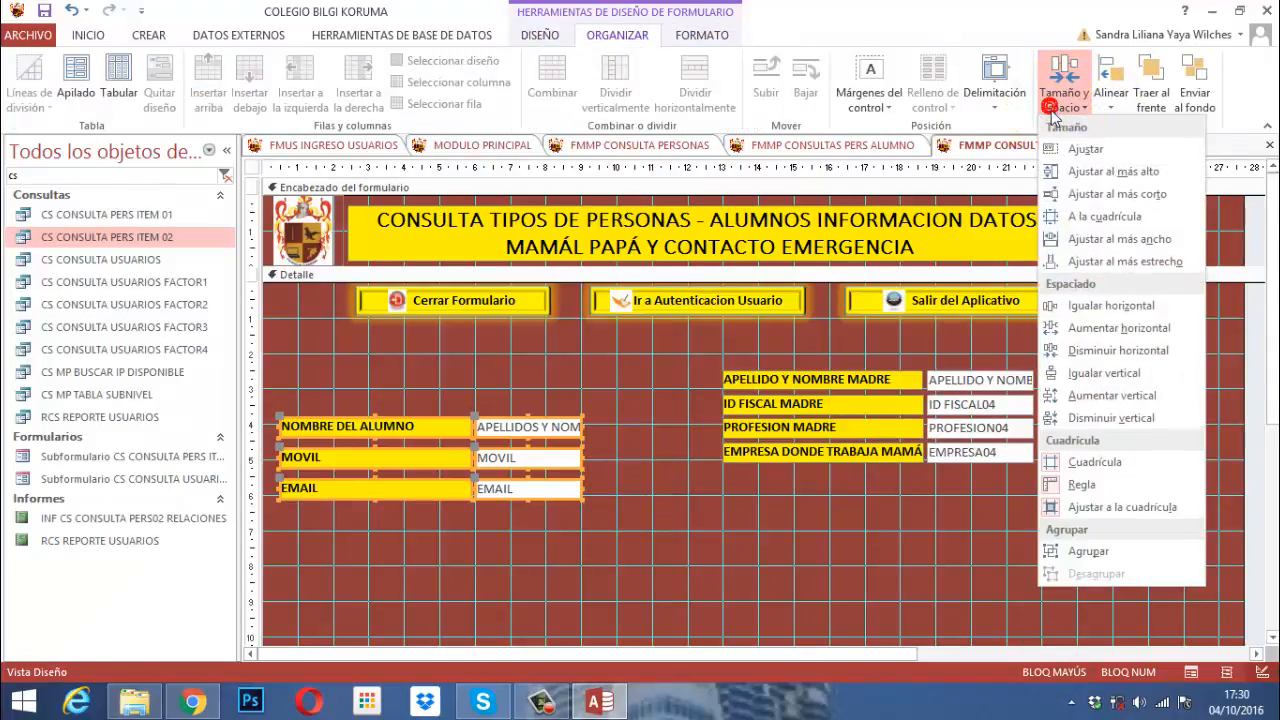
pyautogui.click(1127, 419)
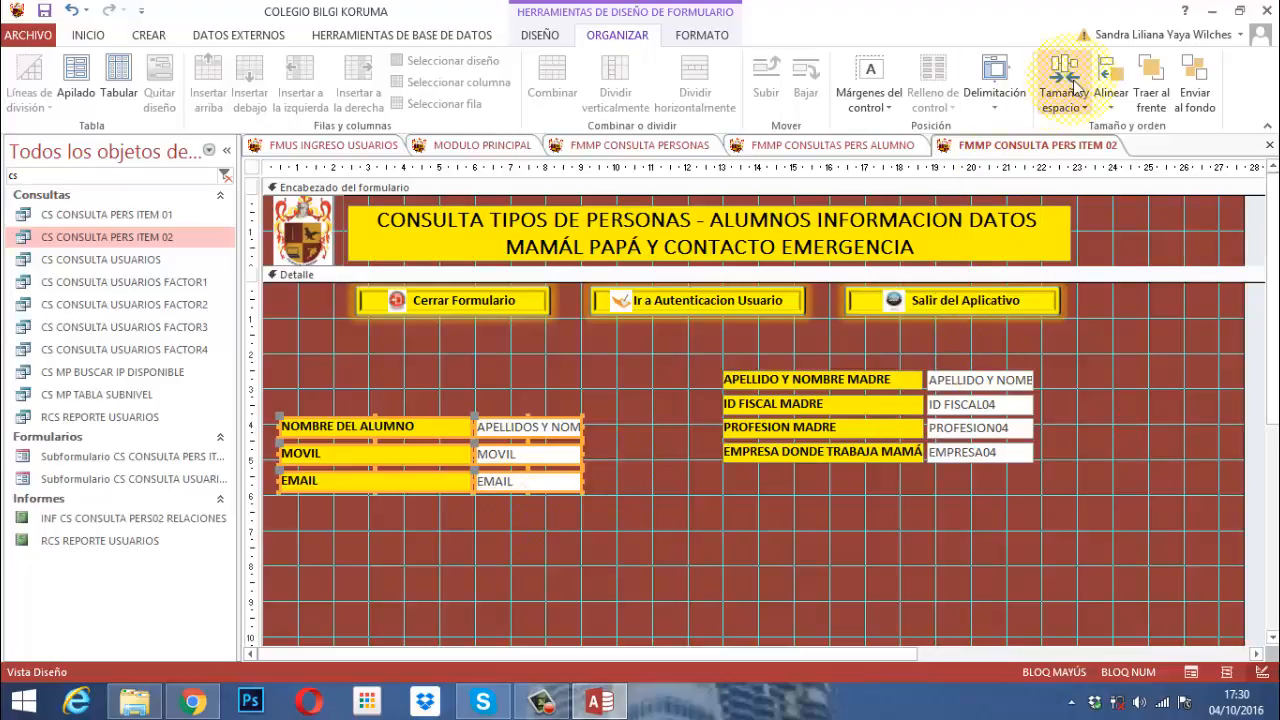
pyautogui.click(1076, 100)
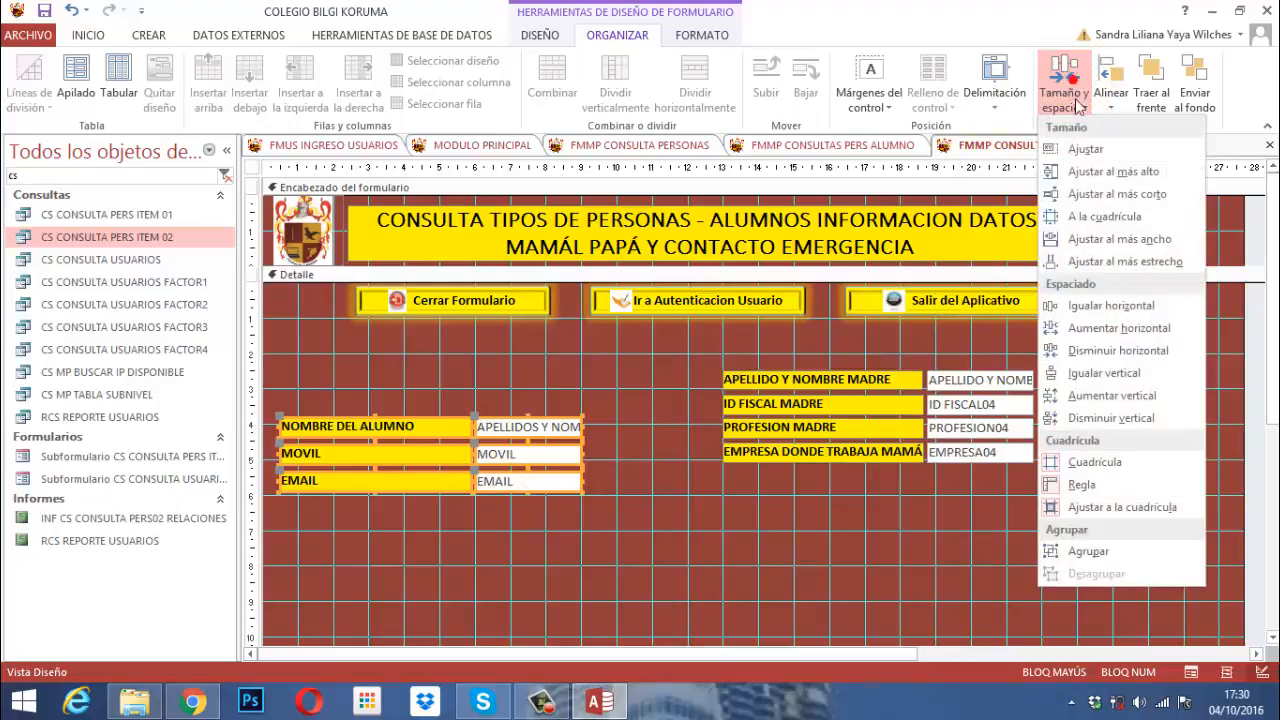
pyautogui.click(1097, 420)
pyautogui.click(600, 540)
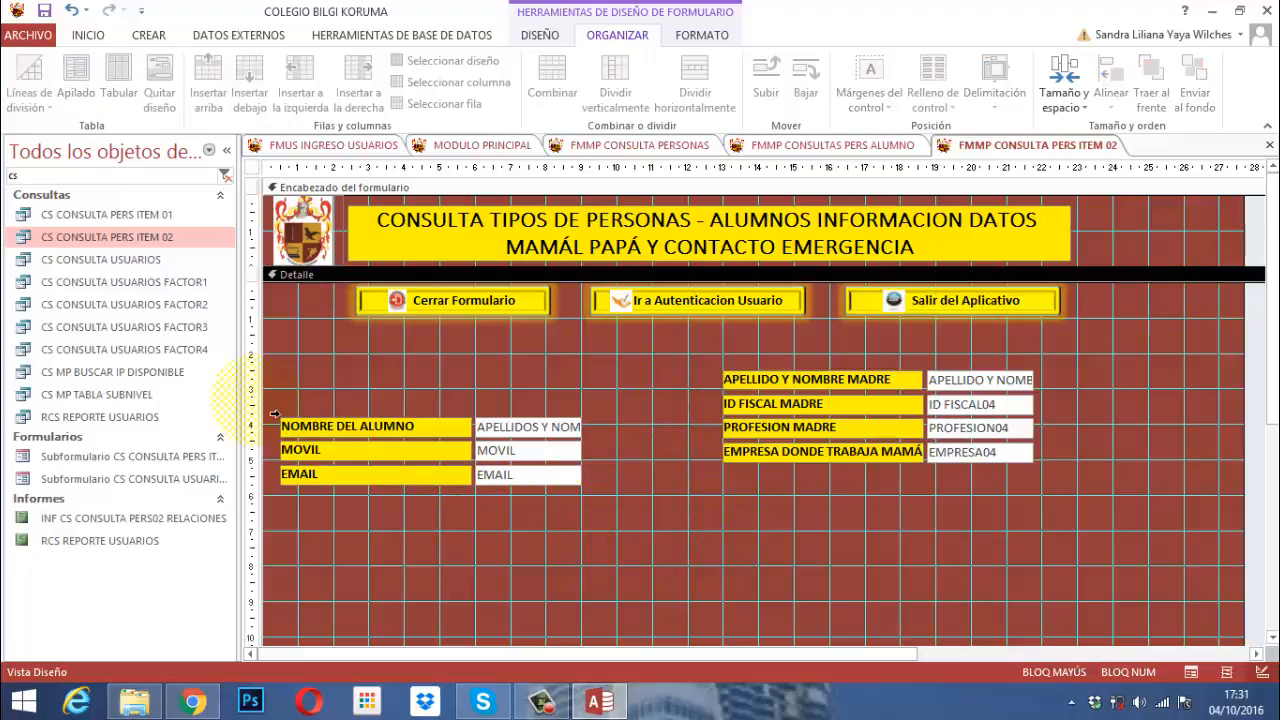
# Move the student rows up to about 2.5 cm down the detail section and place the mother rows directly beneath them.
pyautogui.moveTo(277, 420); pyautogui.dragTo(605, 497)
pyautogui.moveTo(499, 484); pyautogui.dragTo(451, 416)
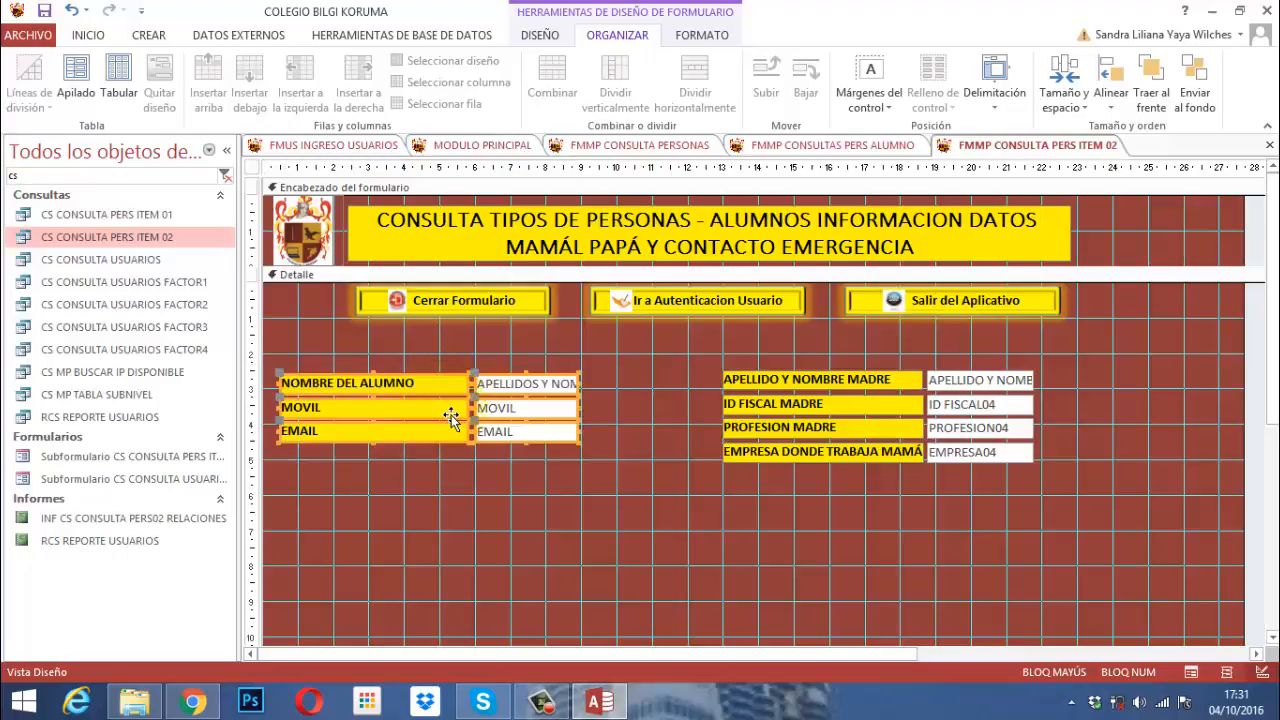
pyautogui.click(710, 355)
pyautogui.moveTo(710, 355); pyautogui.dragTo(1049, 468)
pyautogui.moveTo(886, 423); pyautogui.dragTo(441, 494)
# Shift the ID FISCAL, PROFESION and EMPRESA rows down and place the APELLIDO Y NOMBRE MADRE text box under its label.
pyautogui.click(684, 501)
pyautogui.moveTo(605, 481); pyautogui.dragTo(368, 546)
pyautogui.moveTo(380, 495); pyautogui.dragTo(383, 533)
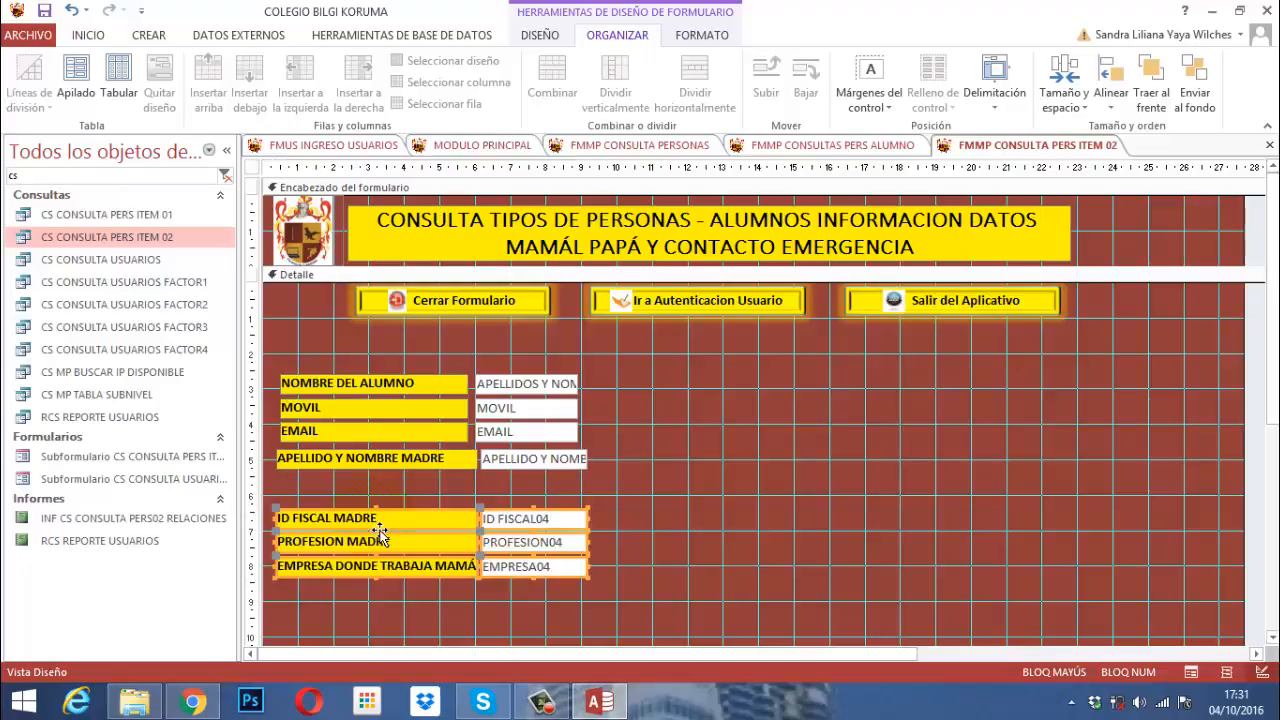
pyautogui.click(512, 487)
pyautogui.click(512, 465)
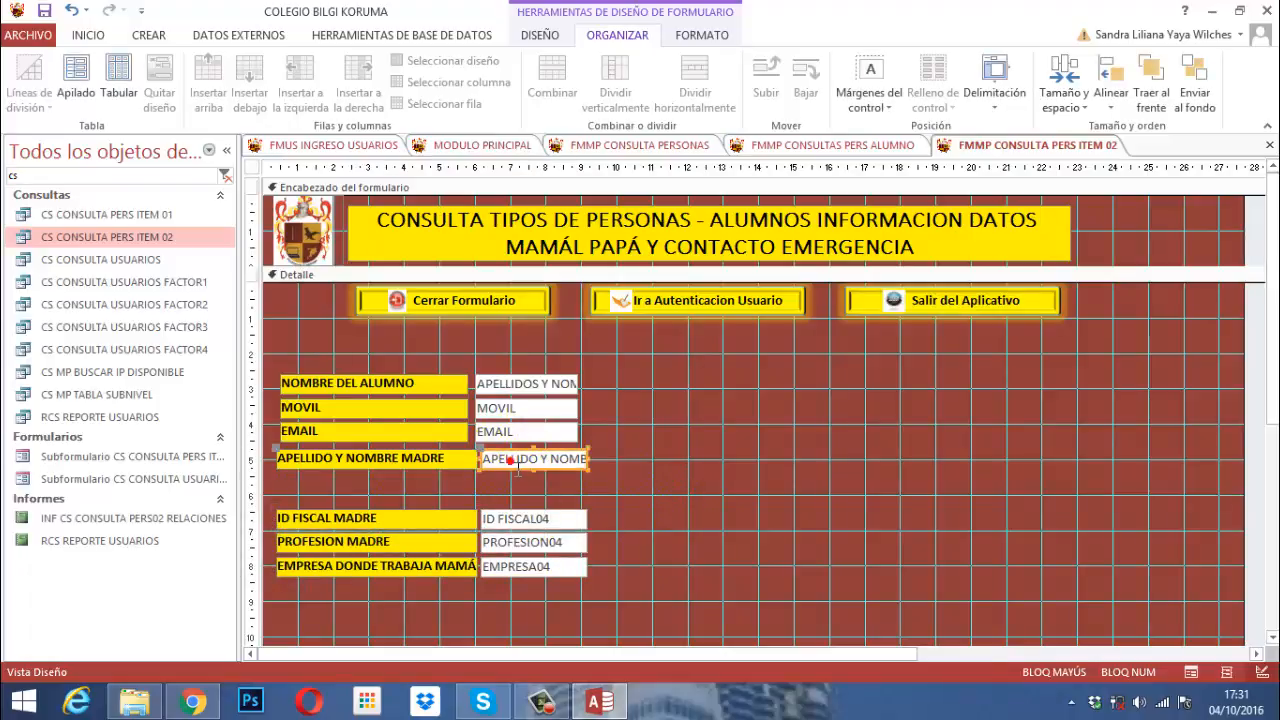
pyautogui.moveTo(487, 458); pyautogui.dragTo(288, 483)
pyautogui.click(438, 483)
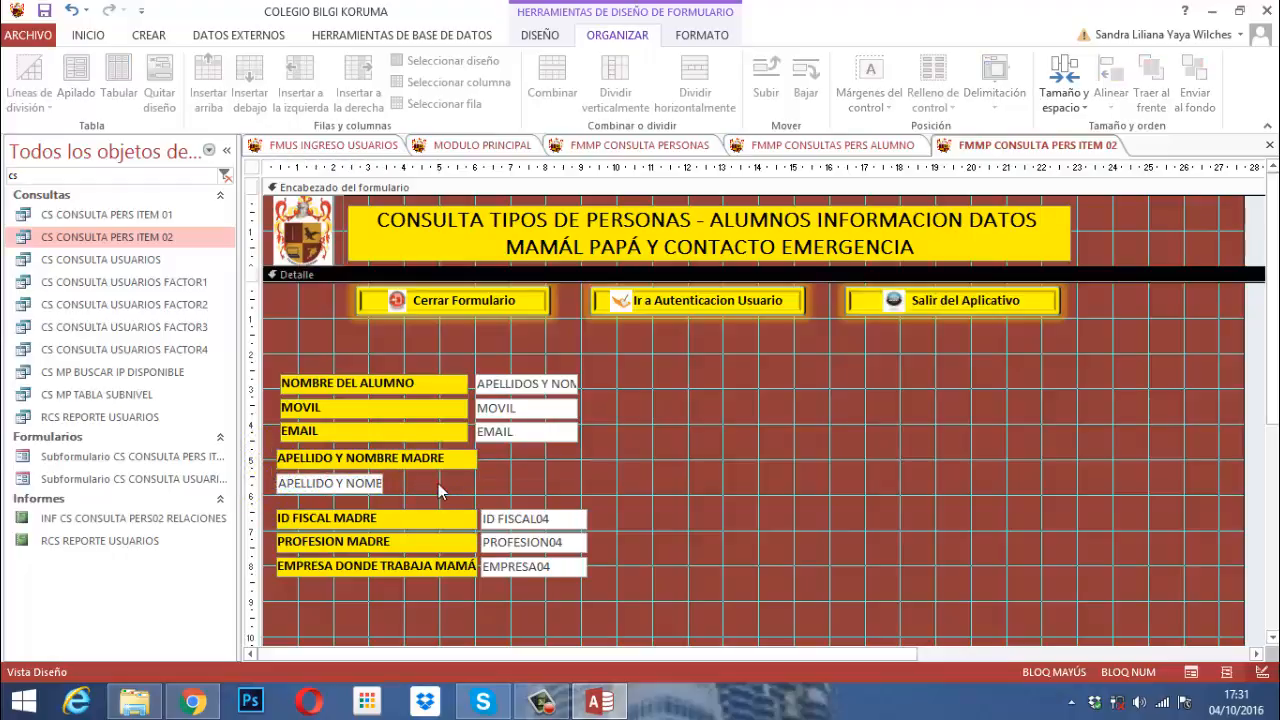
# Widen the APELLIDO Y NOMBRE MADRE text box to about 8.6 cm and size its label to the widest of the two.
pyautogui.click(382, 488)
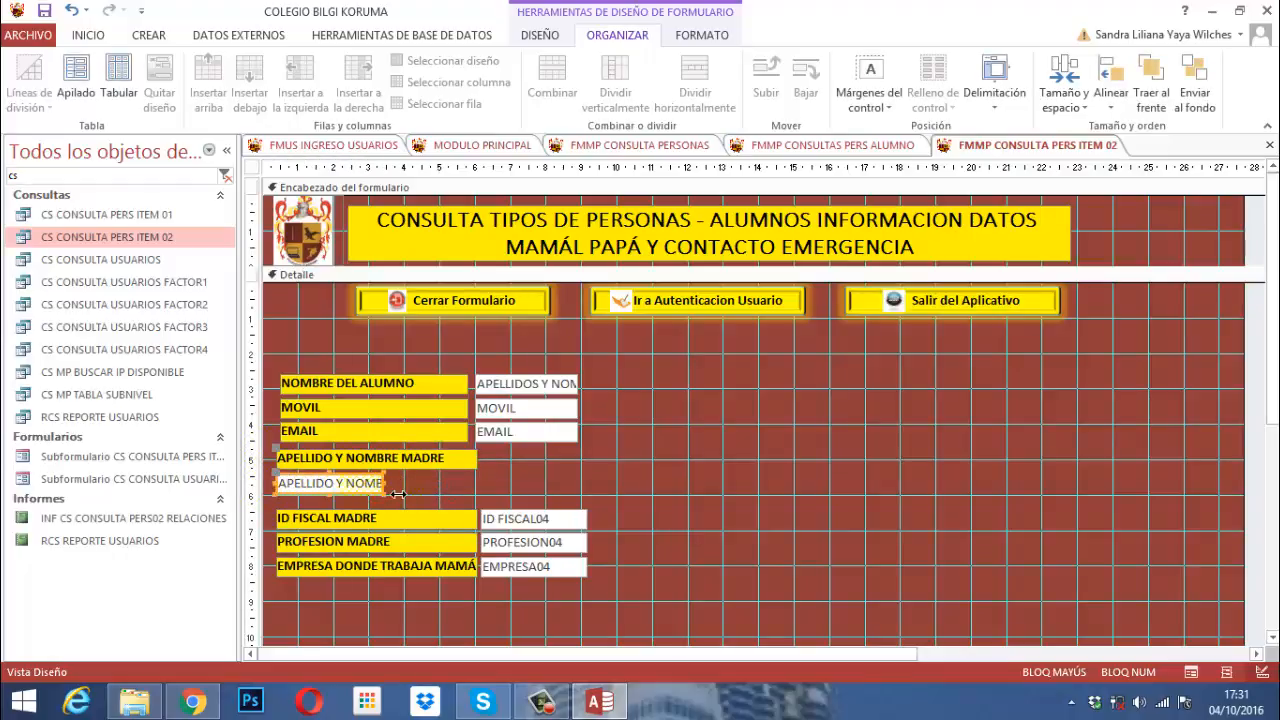
pyautogui.moveTo(397, 494); pyautogui.dragTo(424, 486)
pyautogui.click(654, 481)
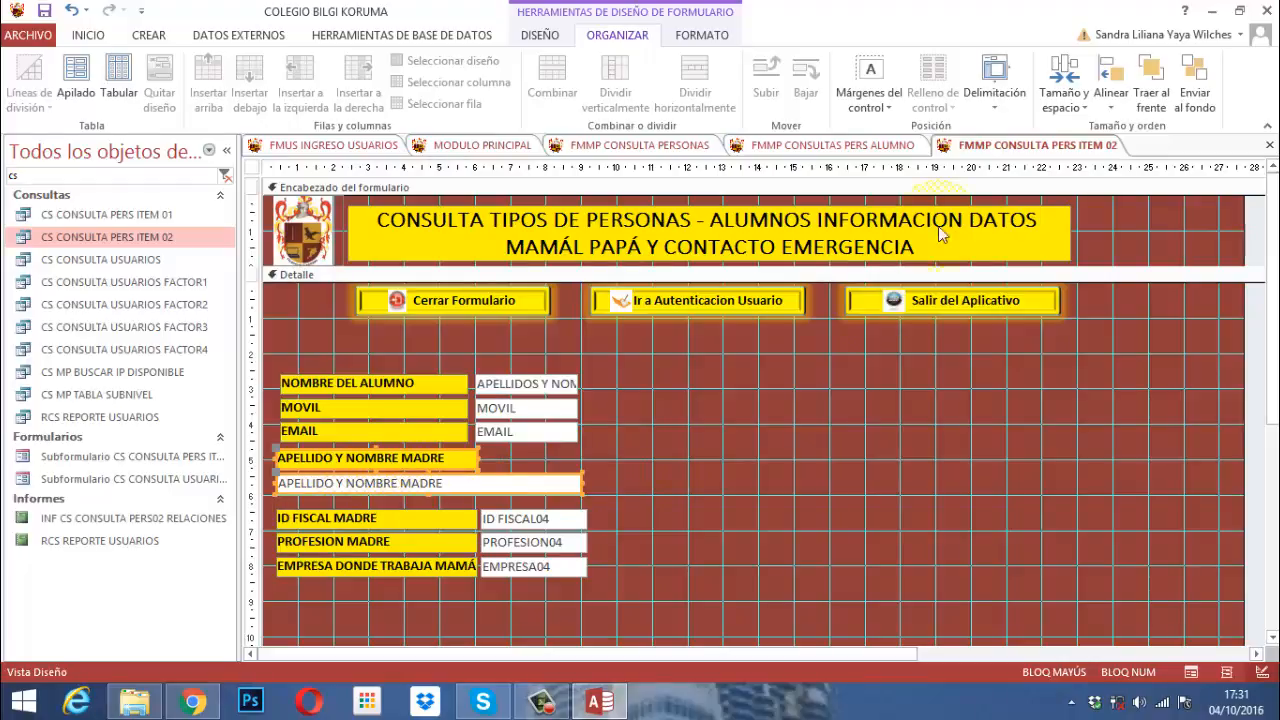
pyautogui.click(1076, 76)
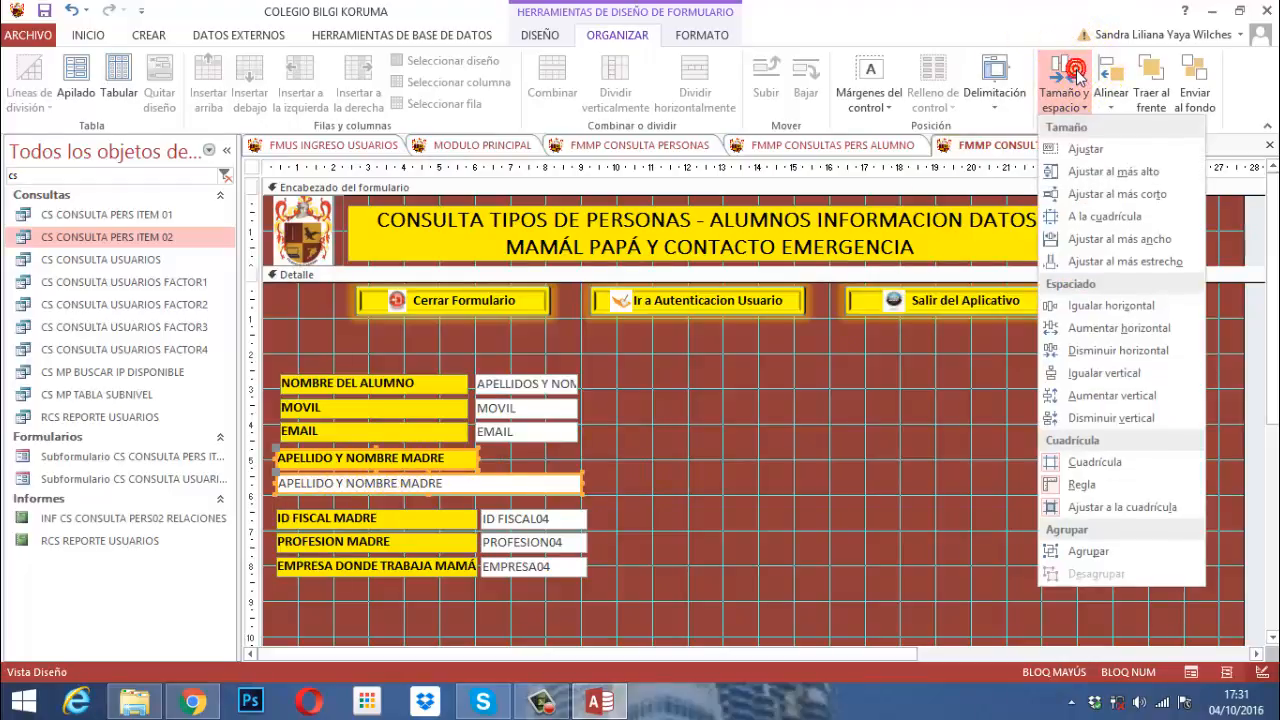
pyautogui.click(1151, 240)
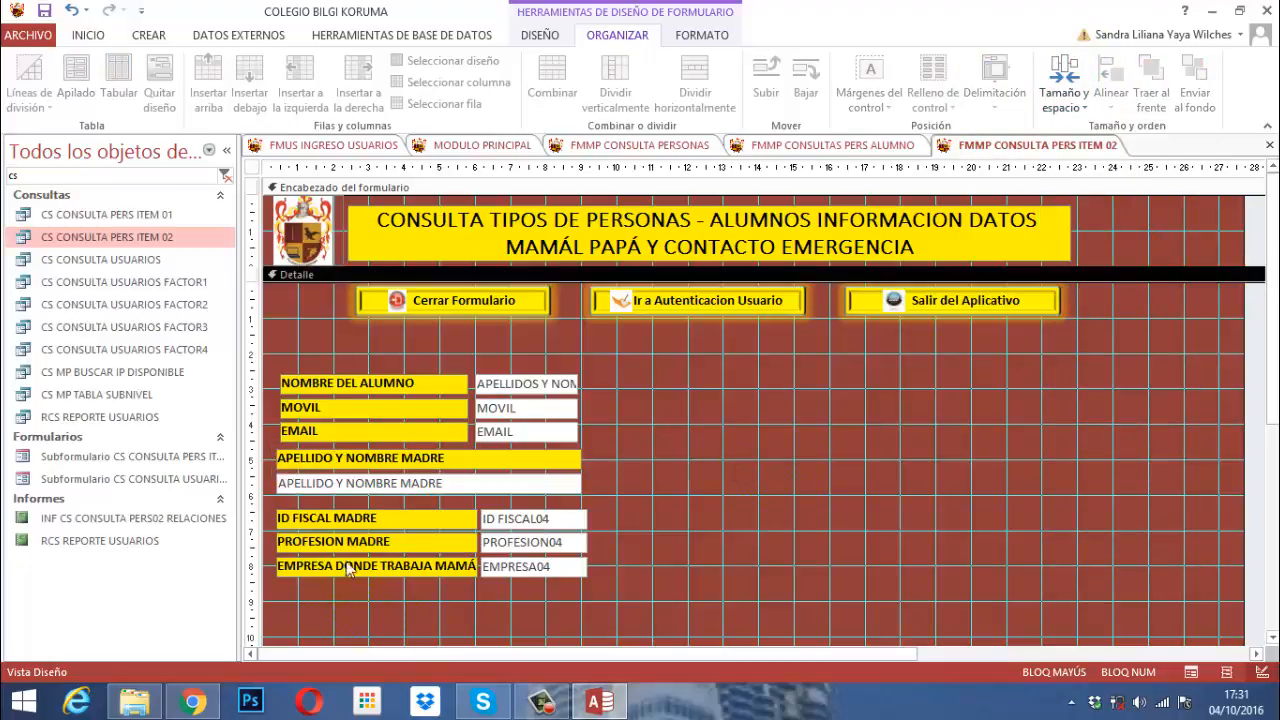
# Nudge the three lower mother rows up under the name text box and widen the name label and box to those rows' outer edge.
pyautogui.moveTo(640, 577); pyautogui.dragTo(393, 534)
pyautogui.press('Up')
pyautogui.press('Up')
pyautogui.press('Up')
pyautogui.press('Up')
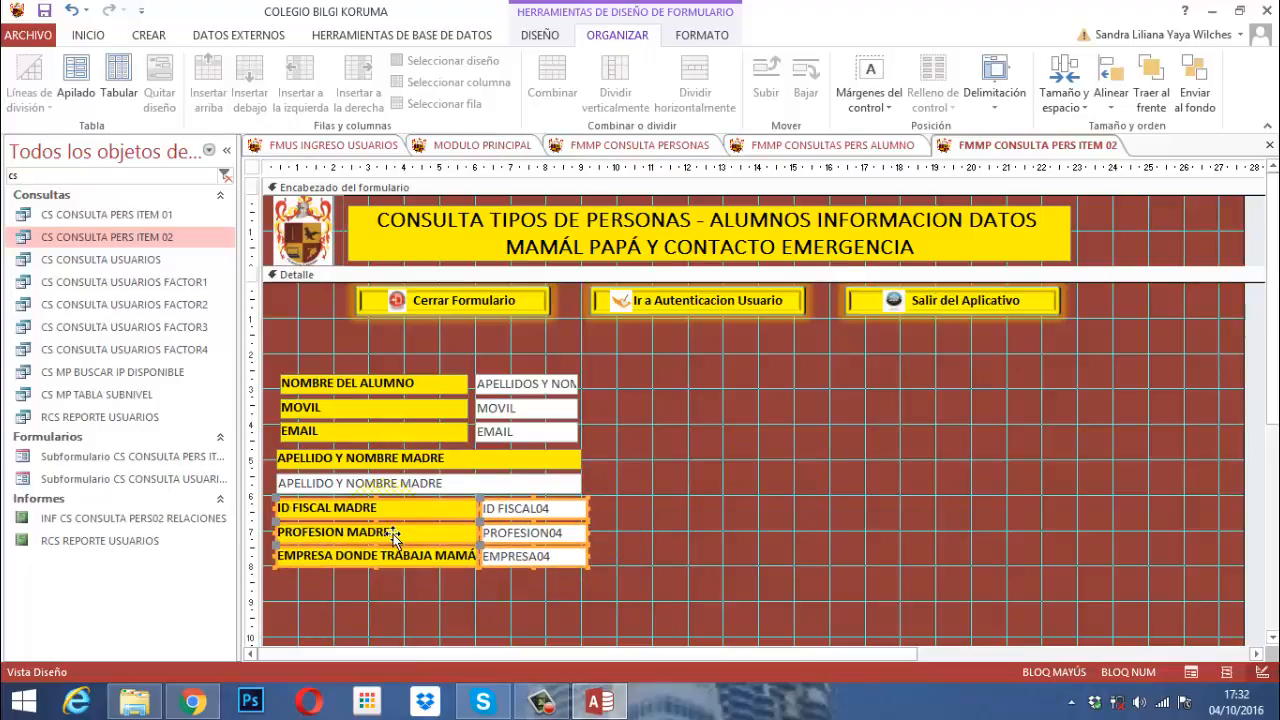
pyautogui.click(635, 520)
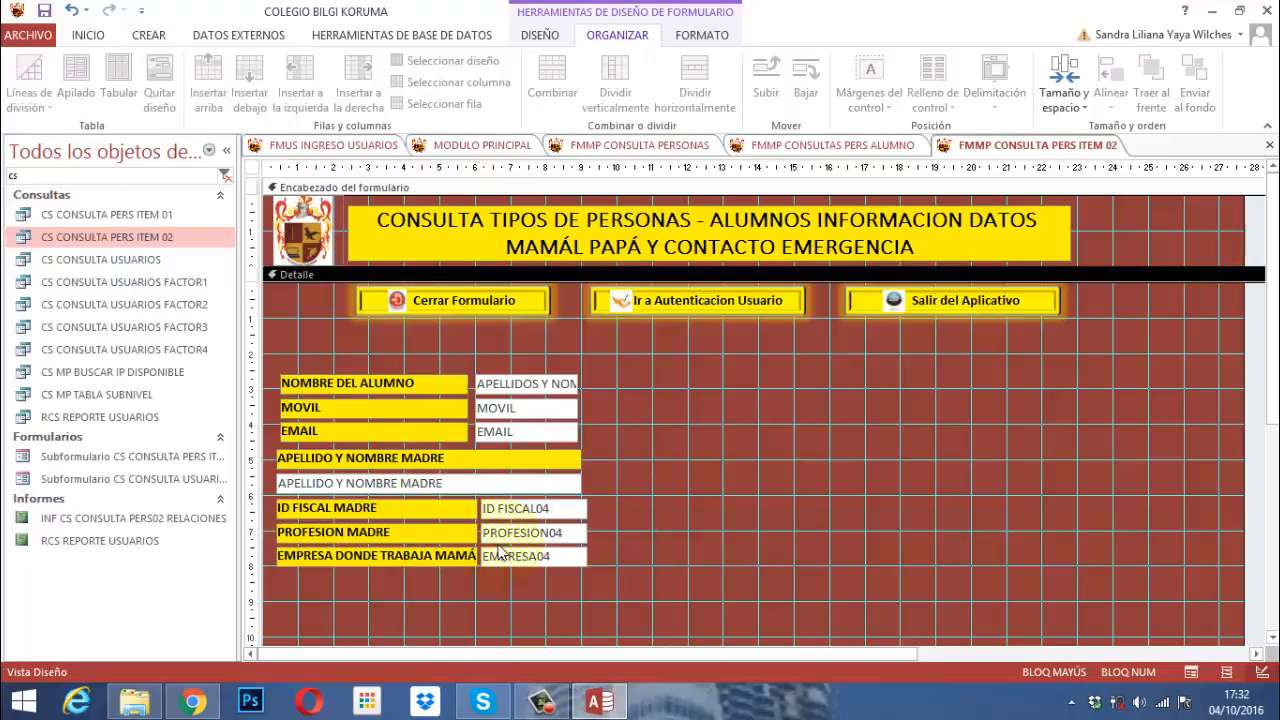
pyautogui.moveTo(601, 453); pyautogui.dragTo(575, 495)
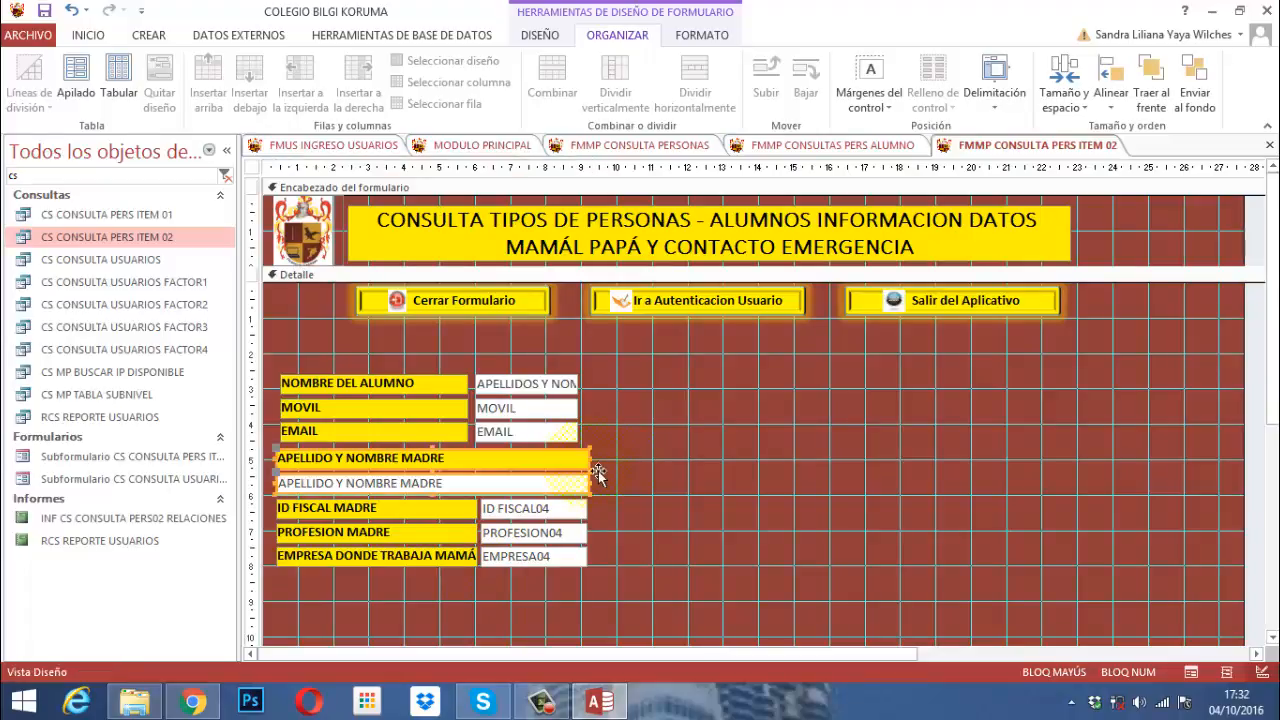
pyautogui.click(632, 485)
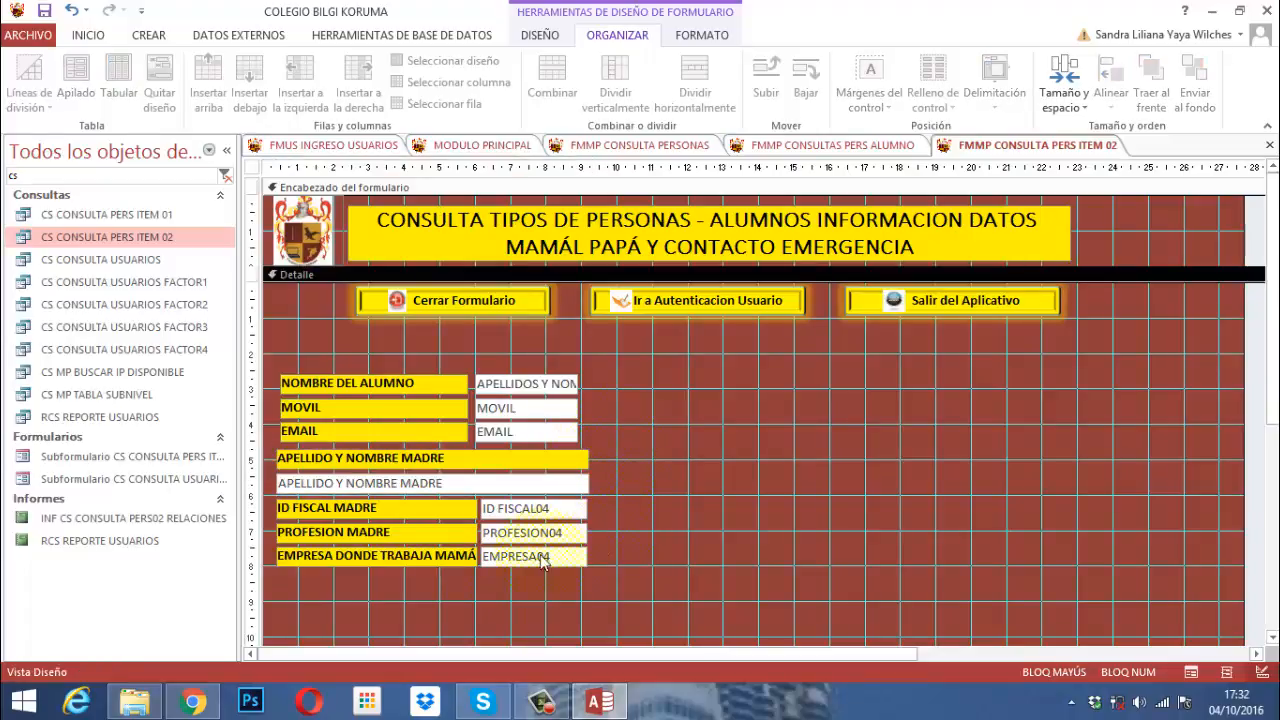
# Move the EMPRESA04 text box below the EMPRESA DONDE TRABAJA MAMÁ label and select both controls.
pyautogui.click(296, 560)
pyautogui.click(531, 560)
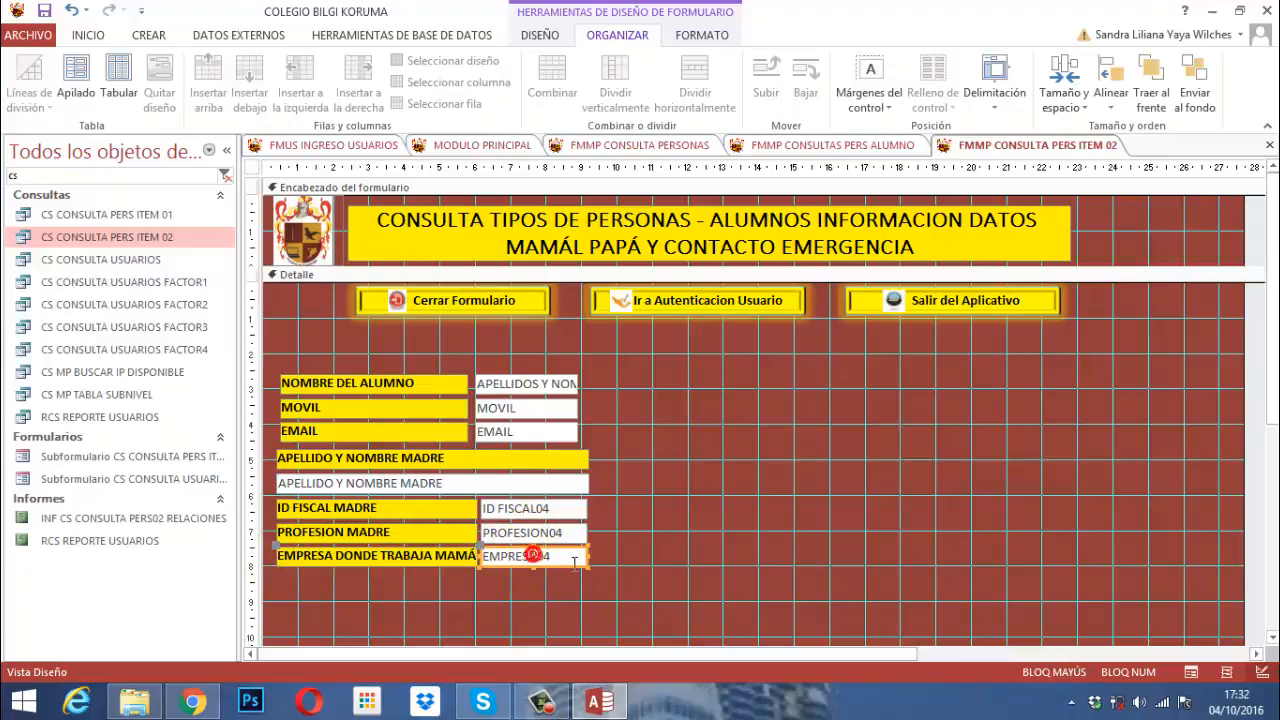
pyautogui.click(599, 588)
pyautogui.click(491, 557)
pyautogui.moveTo(491, 557)
pyautogui.mouseDown()
pyautogui.moveTo(489, 584)
pyautogui.moveTo(448, 581)
pyautogui.moveTo(478, 584)
pyautogui.moveTo(490, 566)
pyautogui.mouseUp()
pyautogui.click(617, 580)
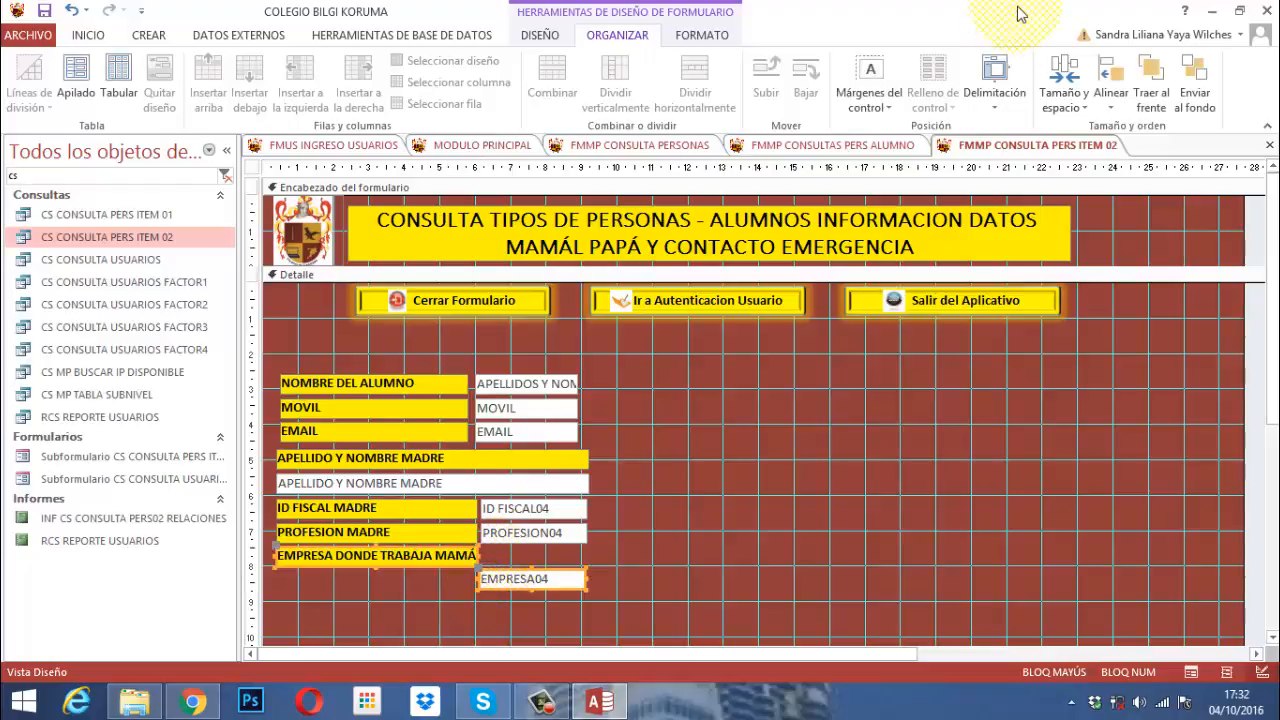
# Left-align the EMPRESA04 text box with its label and size both to the widest.
pyautogui.click(1104, 105)
pyautogui.click(1125, 140)
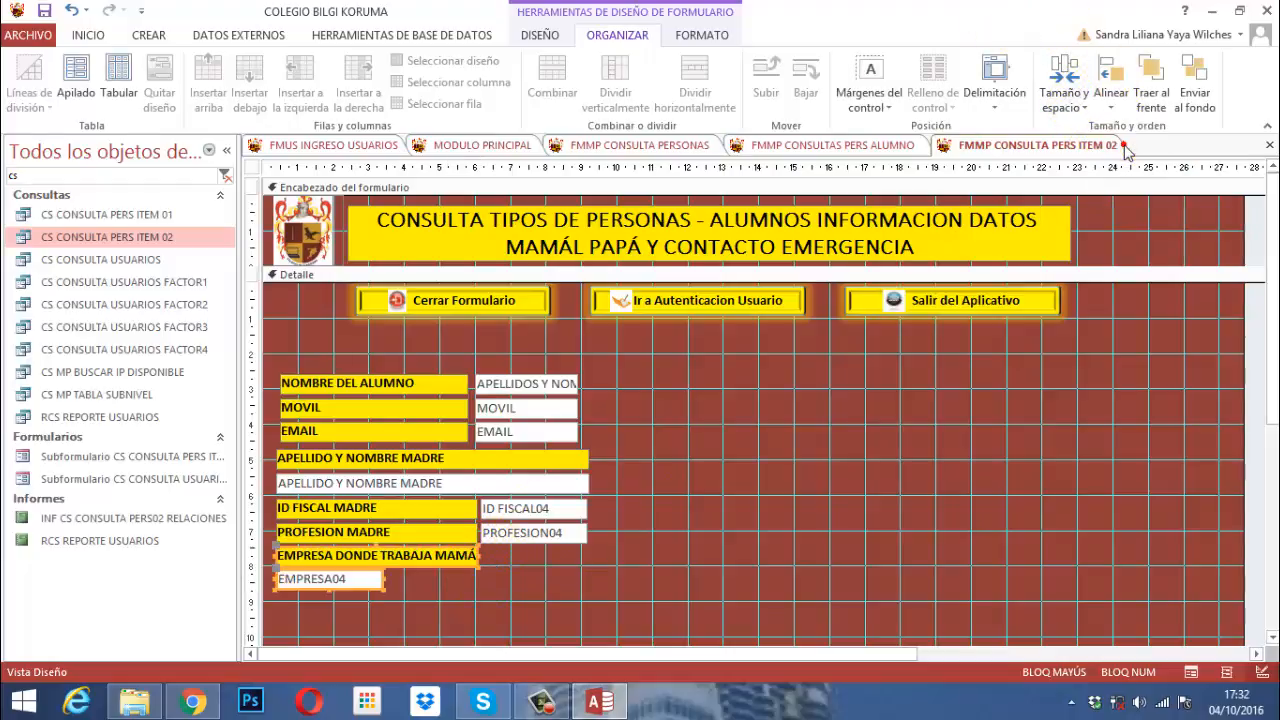
pyautogui.click(1067, 100)
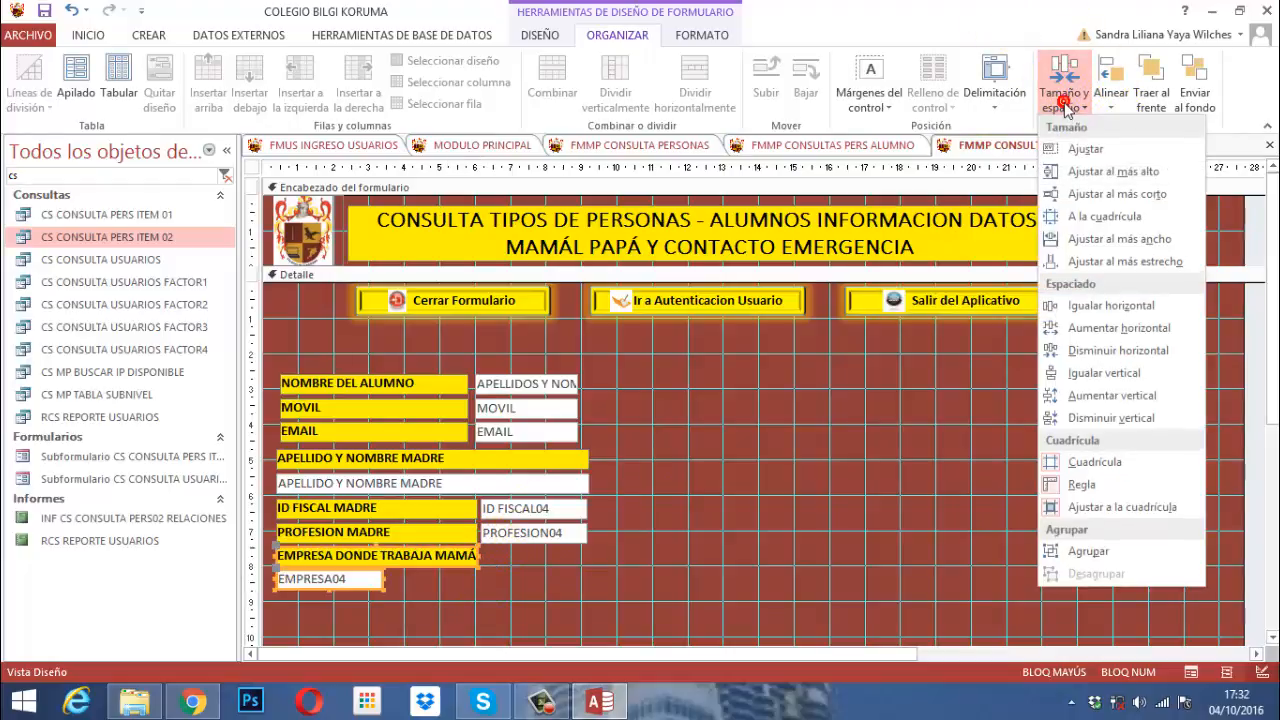
pyautogui.click(1120, 243)
pyautogui.click(544, 593)
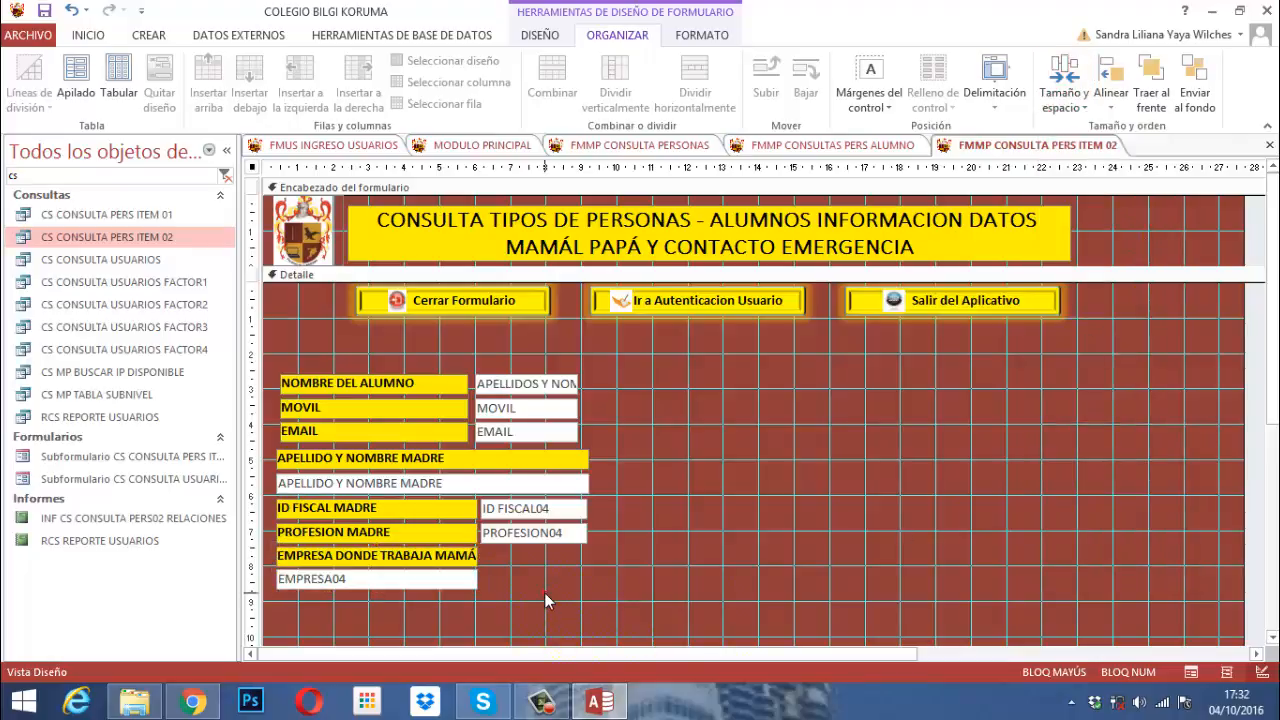
# Size the EMPRESA DONDE TRABAJA MAMÁ label and the EMPRESA04 text box to the width of the APELLIDO Y NOMBRE MADRE text box.
pyautogui.moveTo(524, 586); pyautogui.dragTo(460, 569)
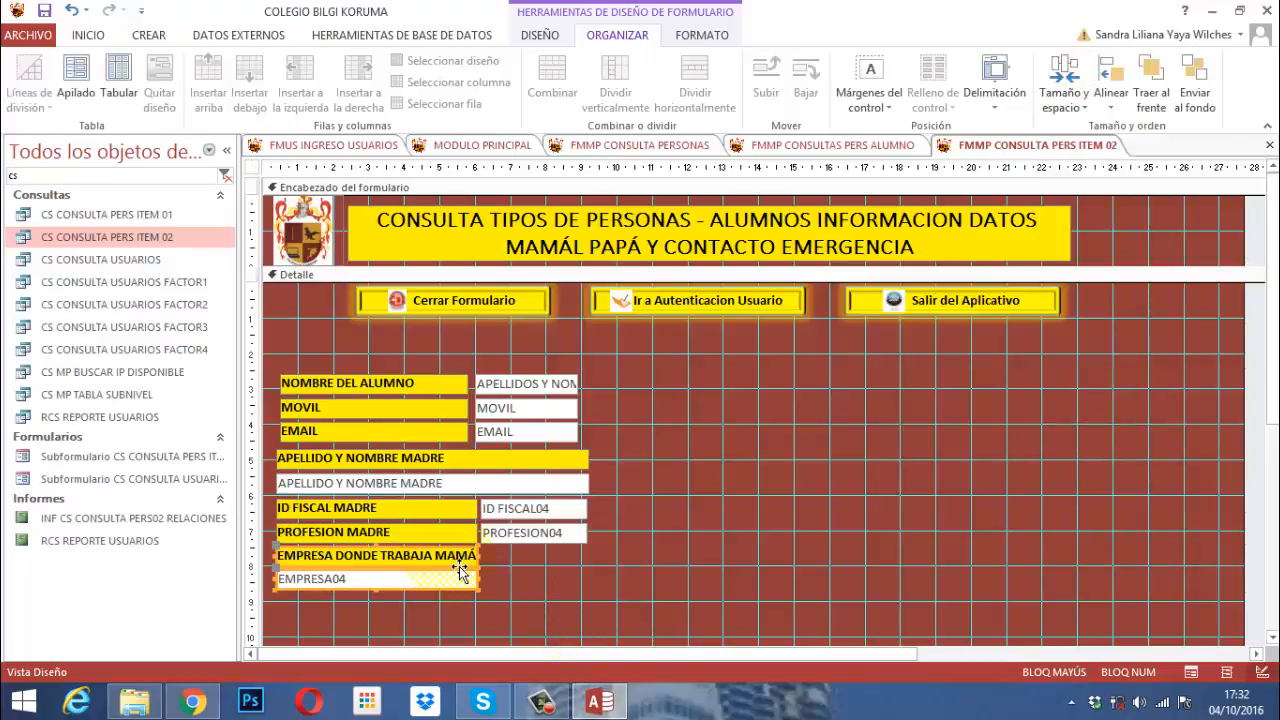
pyautogui.keyDown('shift'); pyautogui.click(554, 484); pyautogui.keyUp('shift')
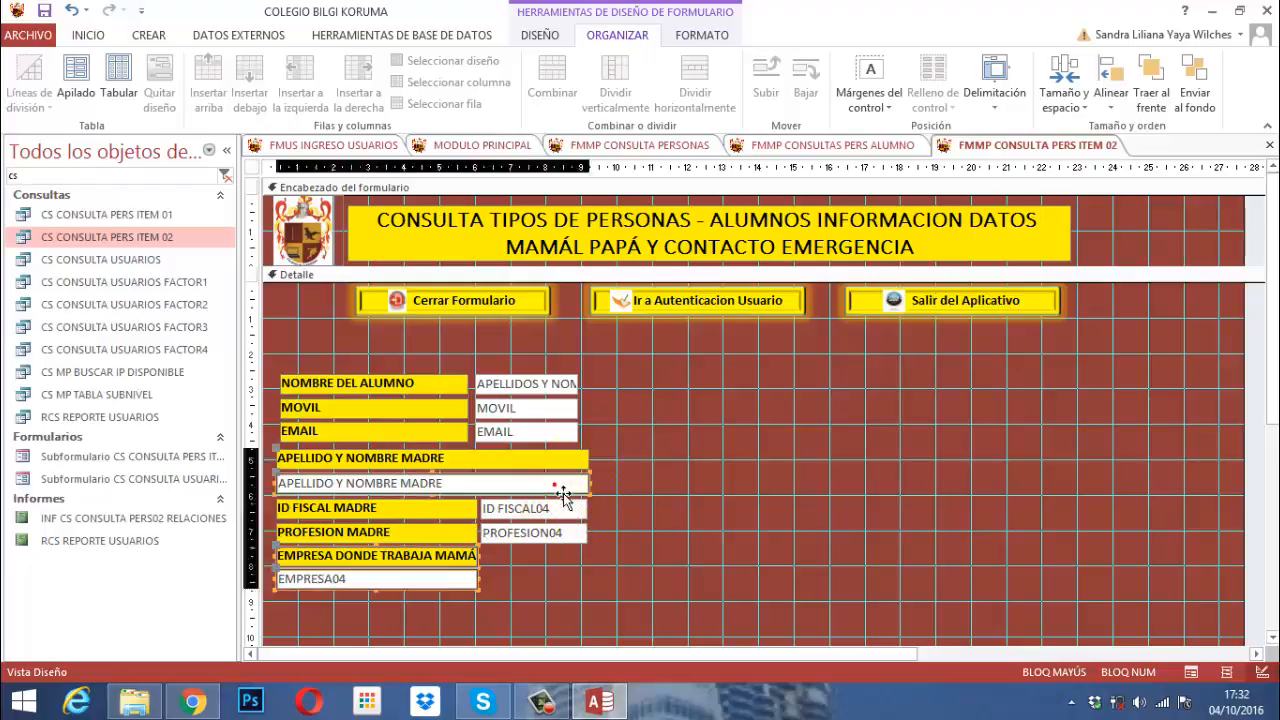
pyautogui.click(1064, 90)
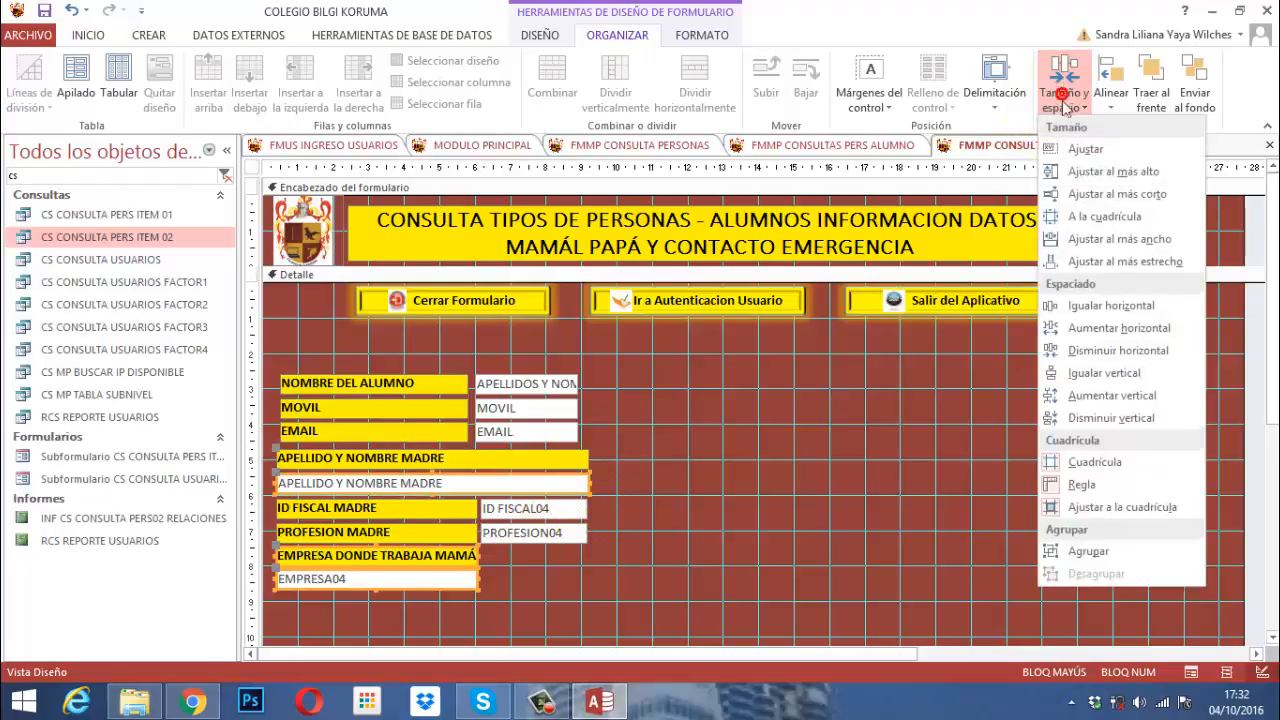
pyautogui.click(1145, 240)
pyautogui.click(617, 622)
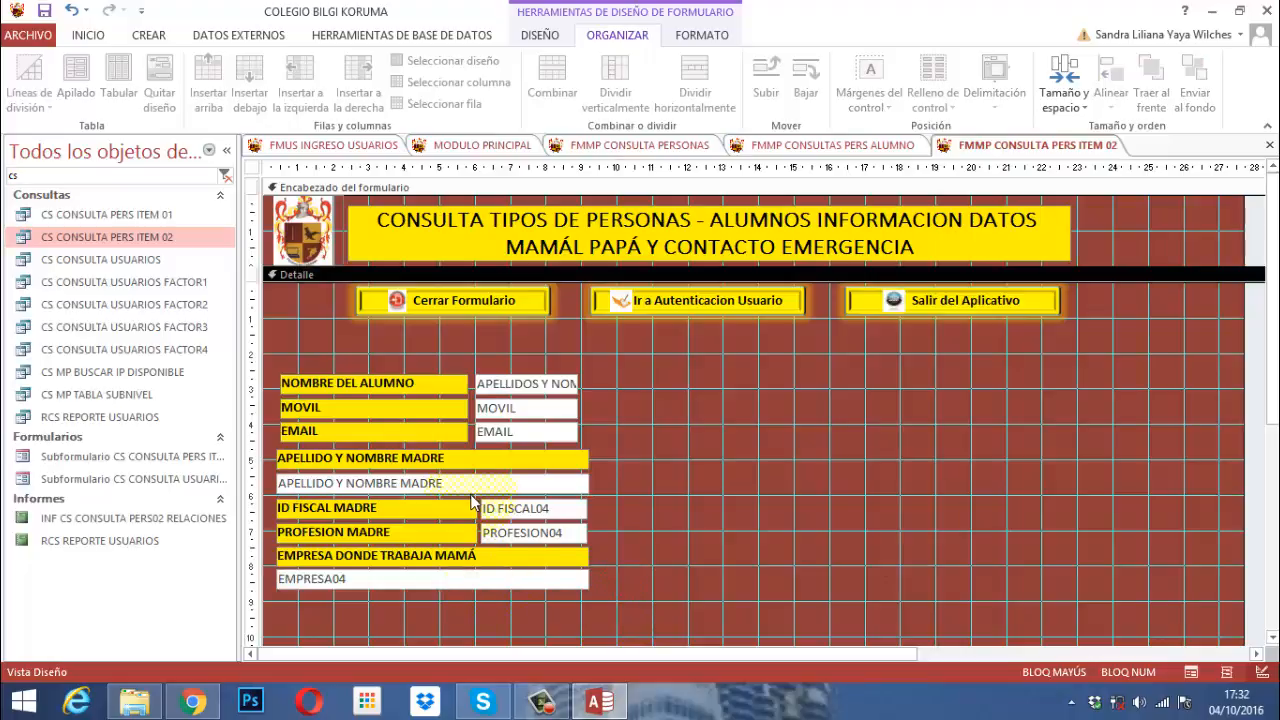
# Right-align the student and mother text boxes together with the full-width name and company controls.
pyautogui.moveTo(587, 372); pyautogui.dragTo(516, 603)
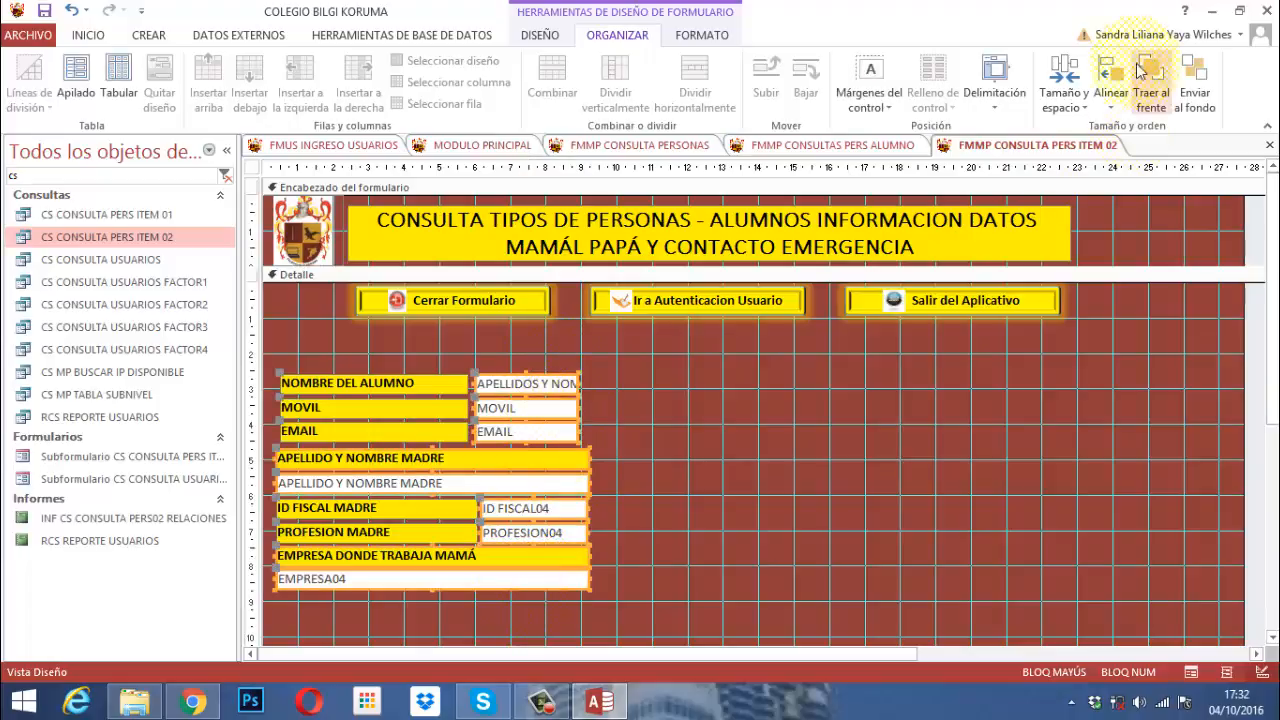
pyautogui.click(1110, 88)
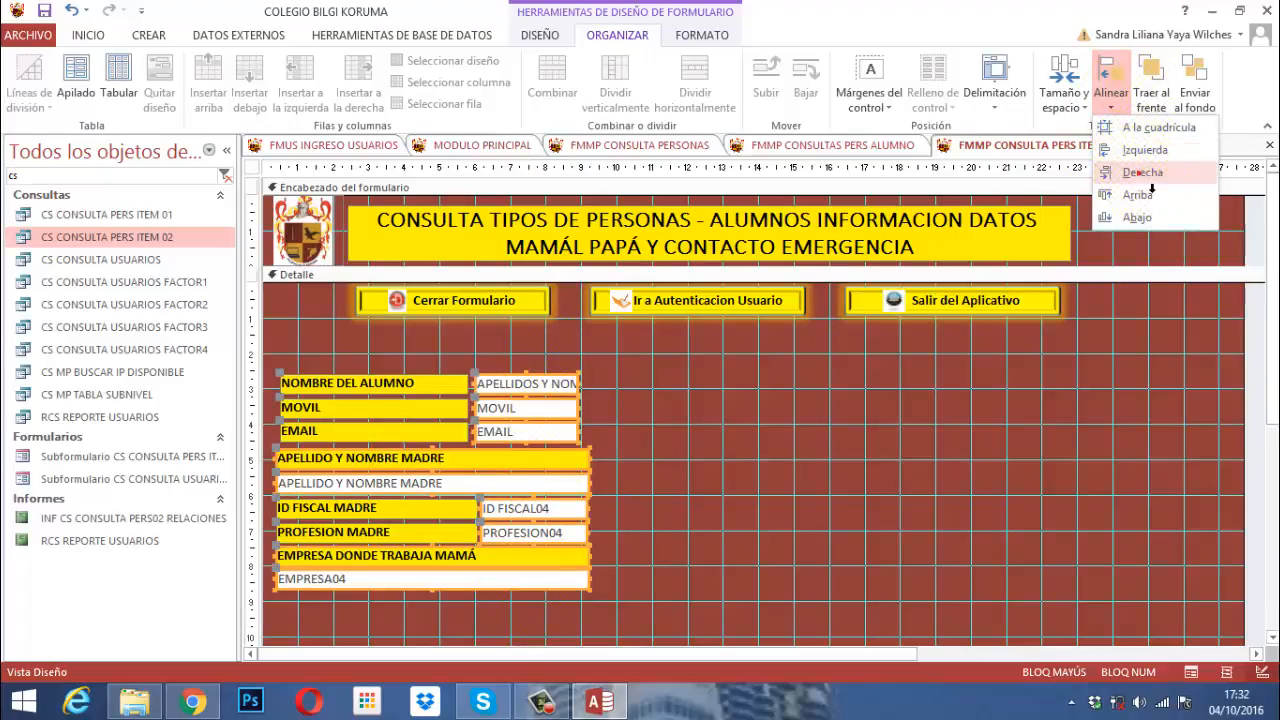
pyautogui.click(1148, 178)
pyautogui.click(781, 503)
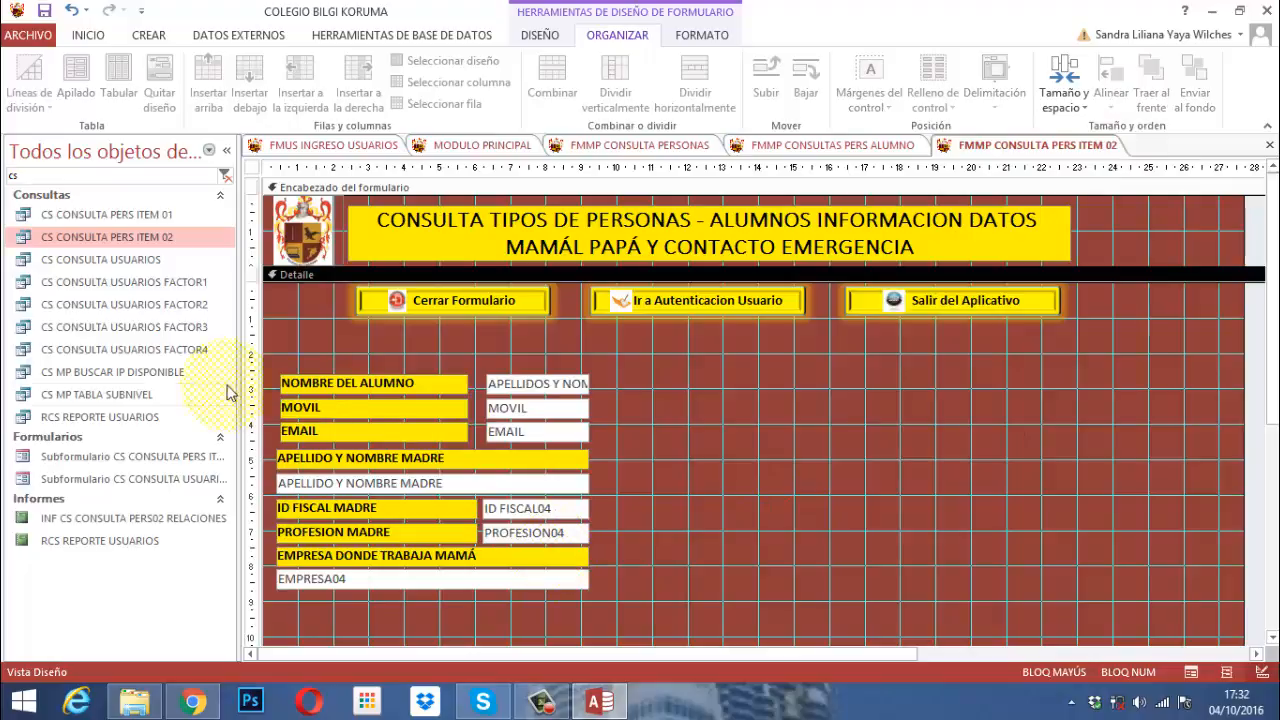
# Left-align the student and mother labels together with the full-width name and company text boxes.
pyautogui.moveTo(287, 353); pyautogui.dragTo(301, 602)
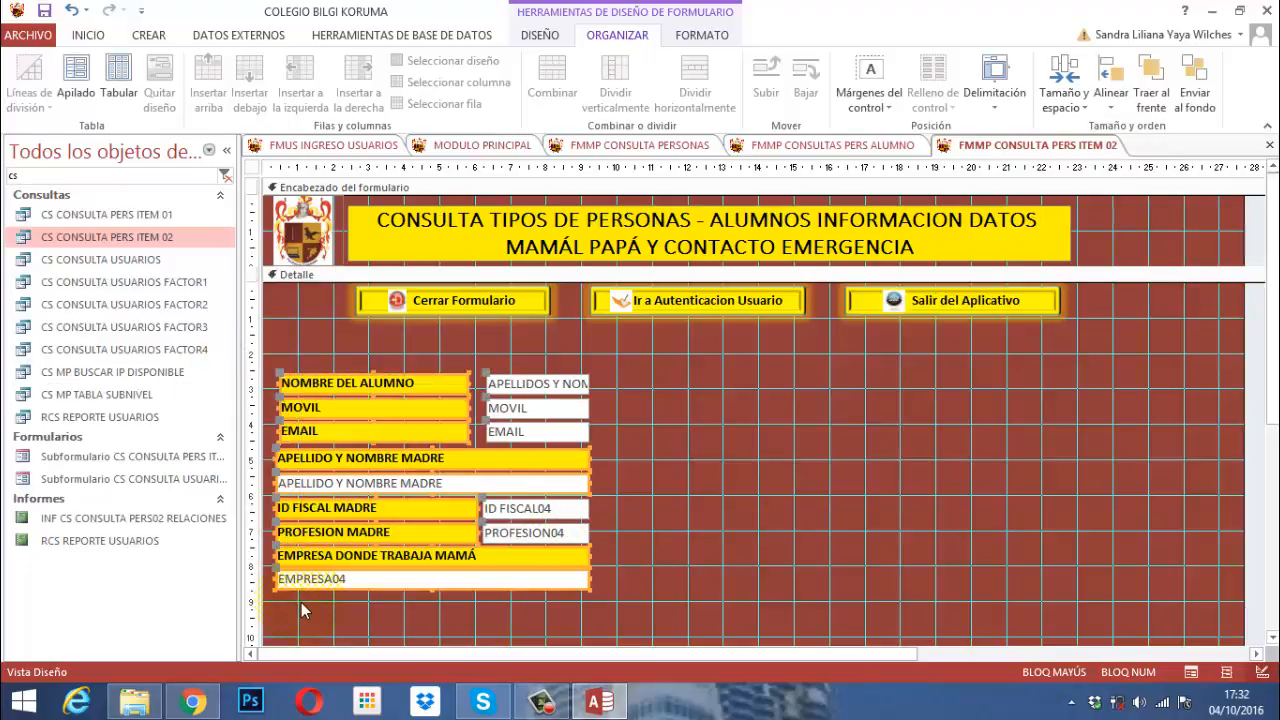
pyautogui.click(1111, 95)
pyautogui.click(1127, 152)
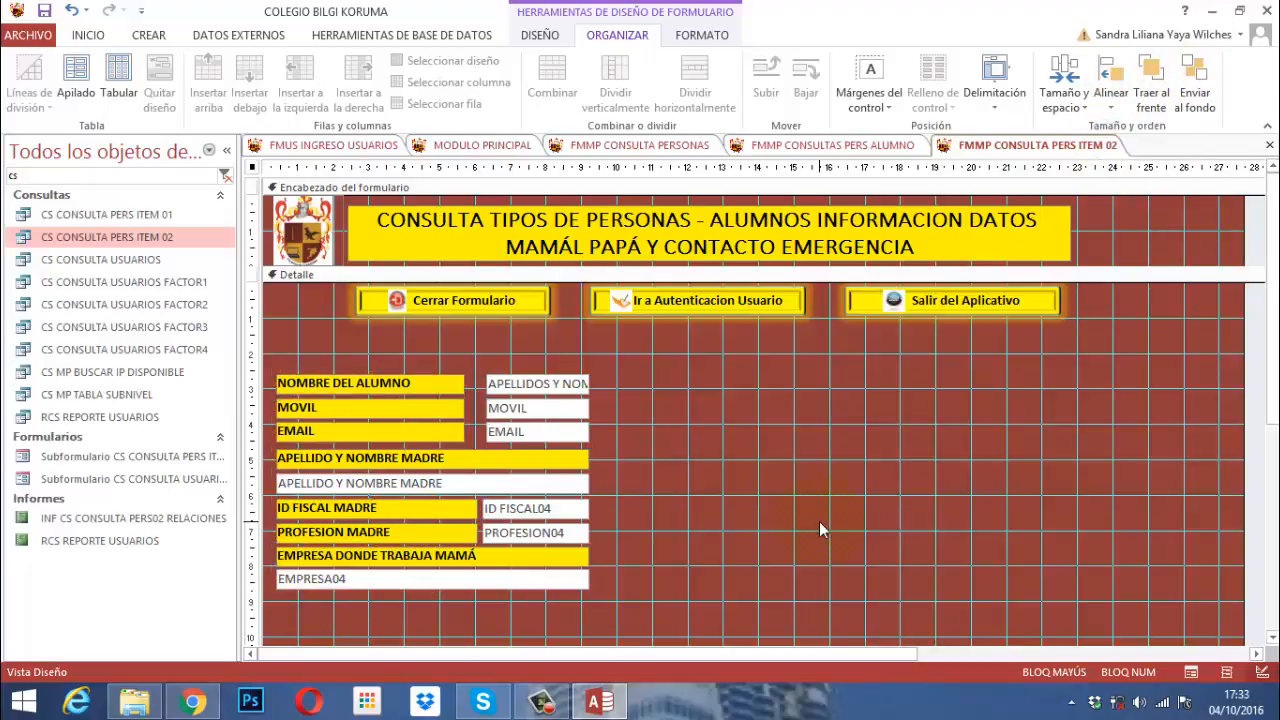
pyautogui.click(819, 521)
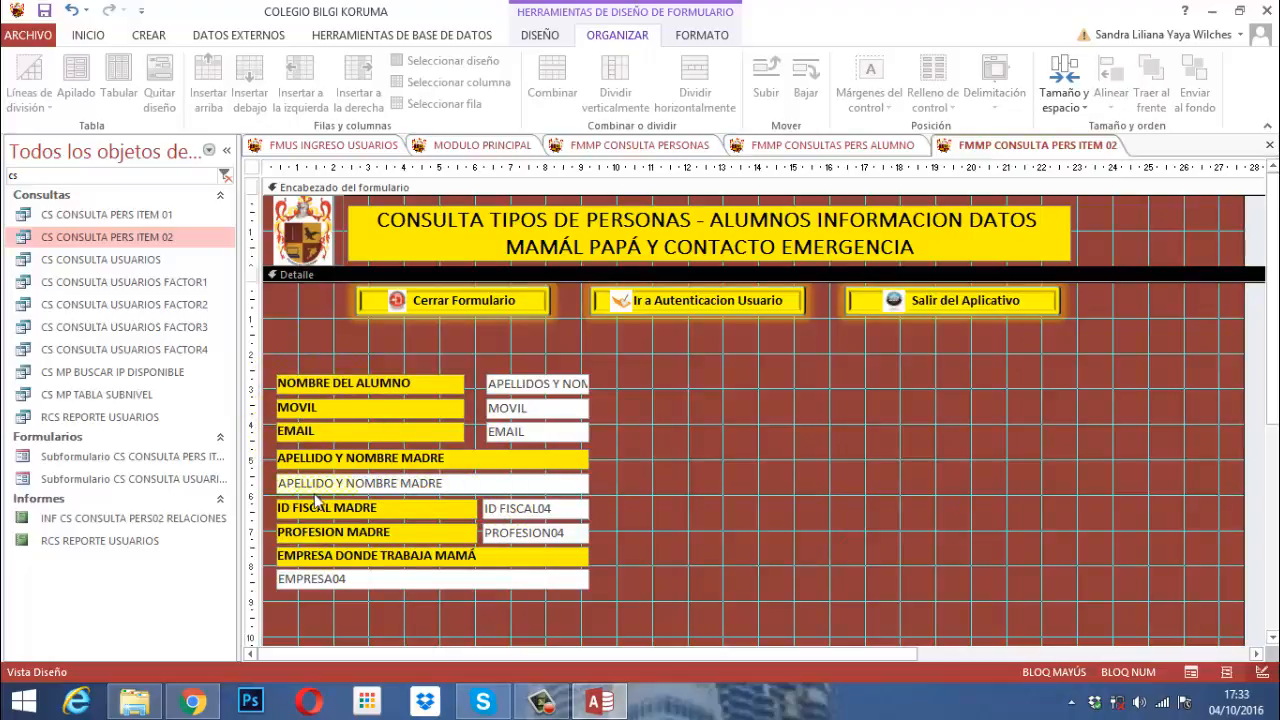
pyautogui.scroll(-1, 667, 497)
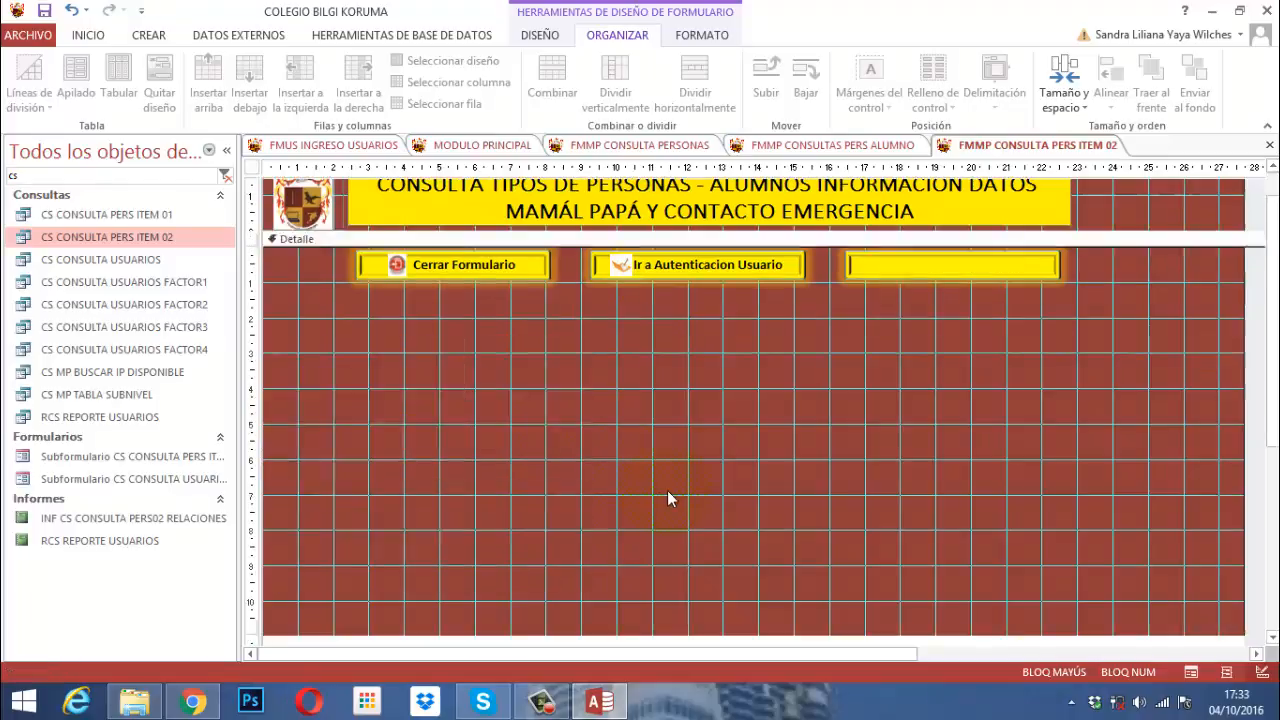
pyautogui.scroll(1, 688, 475)
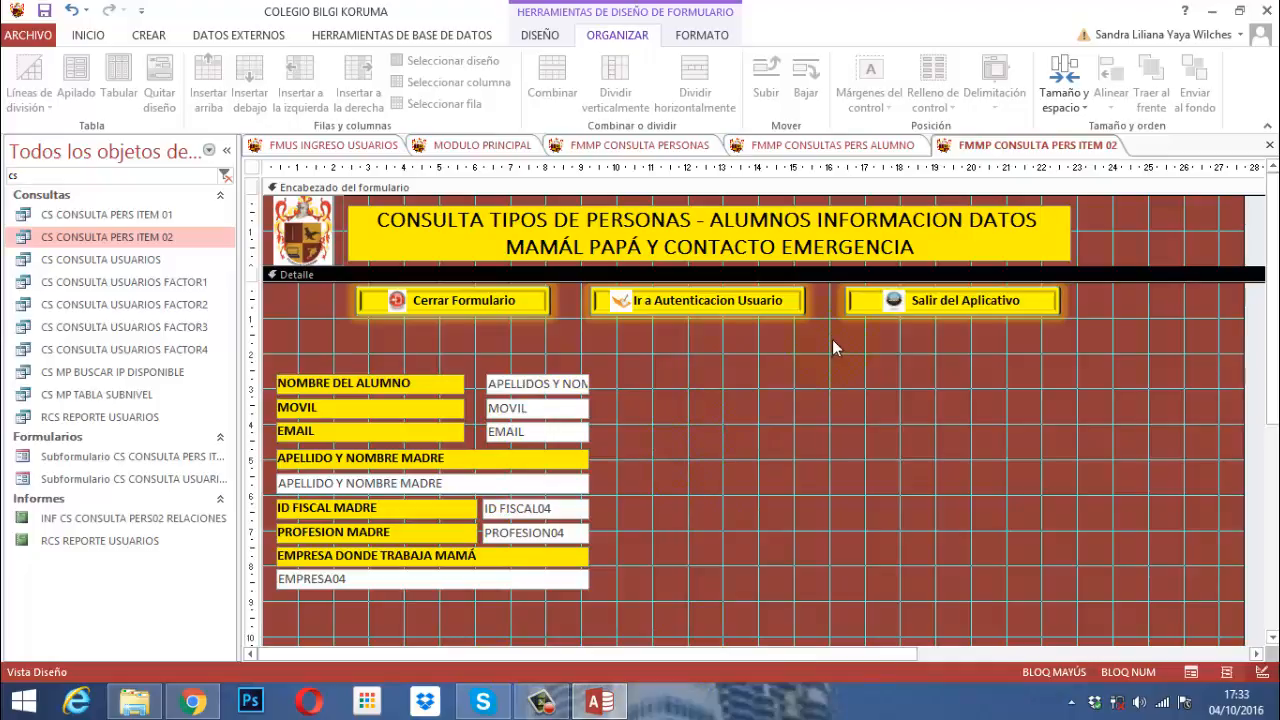
pyautogui.click(530, 35)
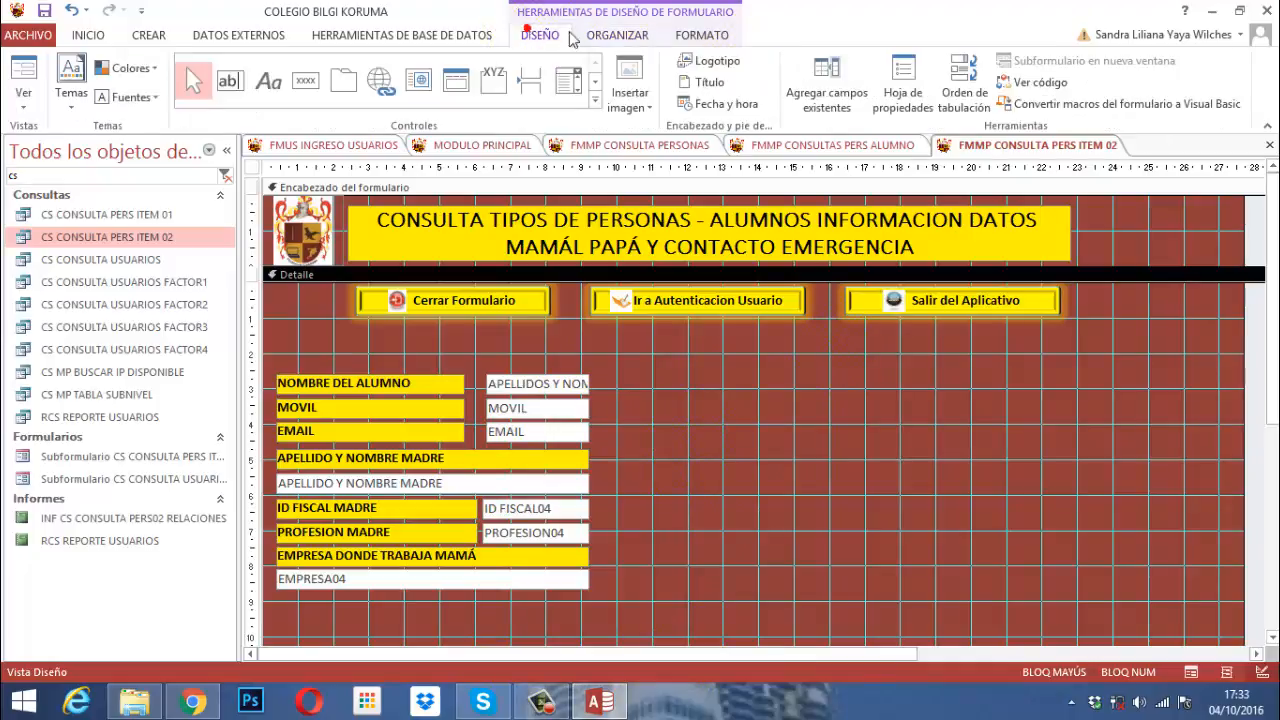
pyautogui.click(826, 85)
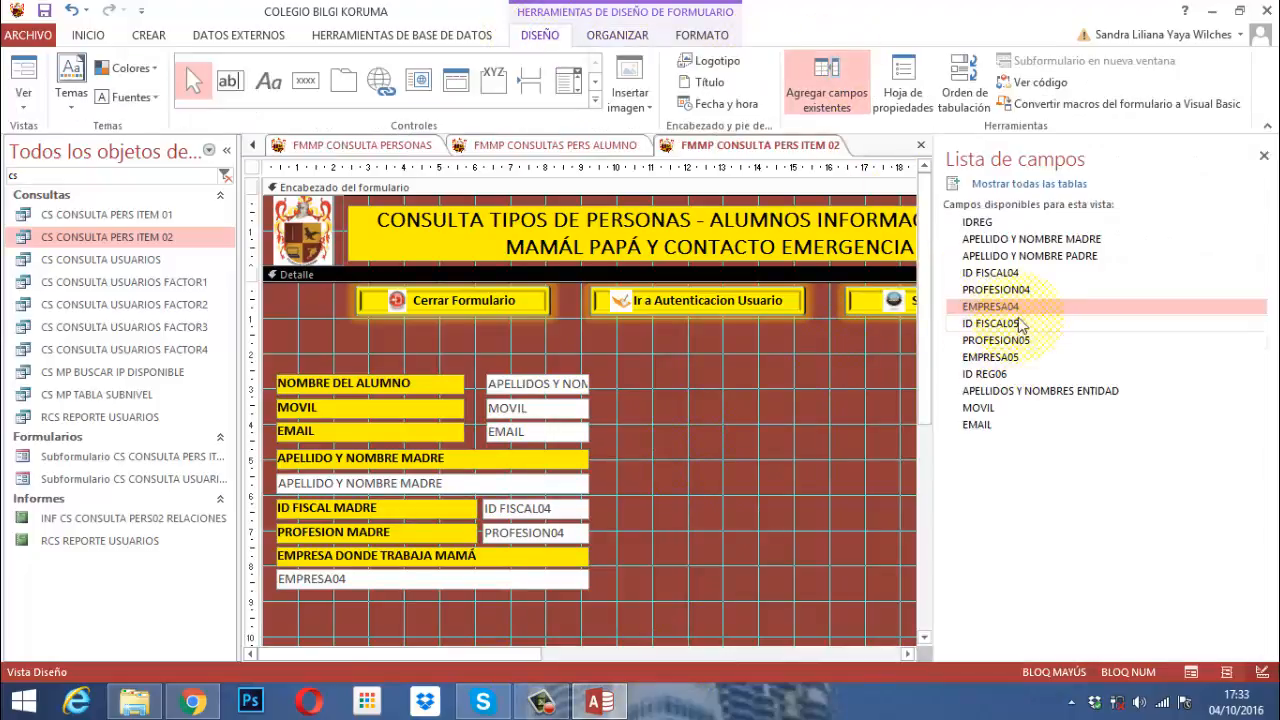
pyautogui.click(1039, 256)
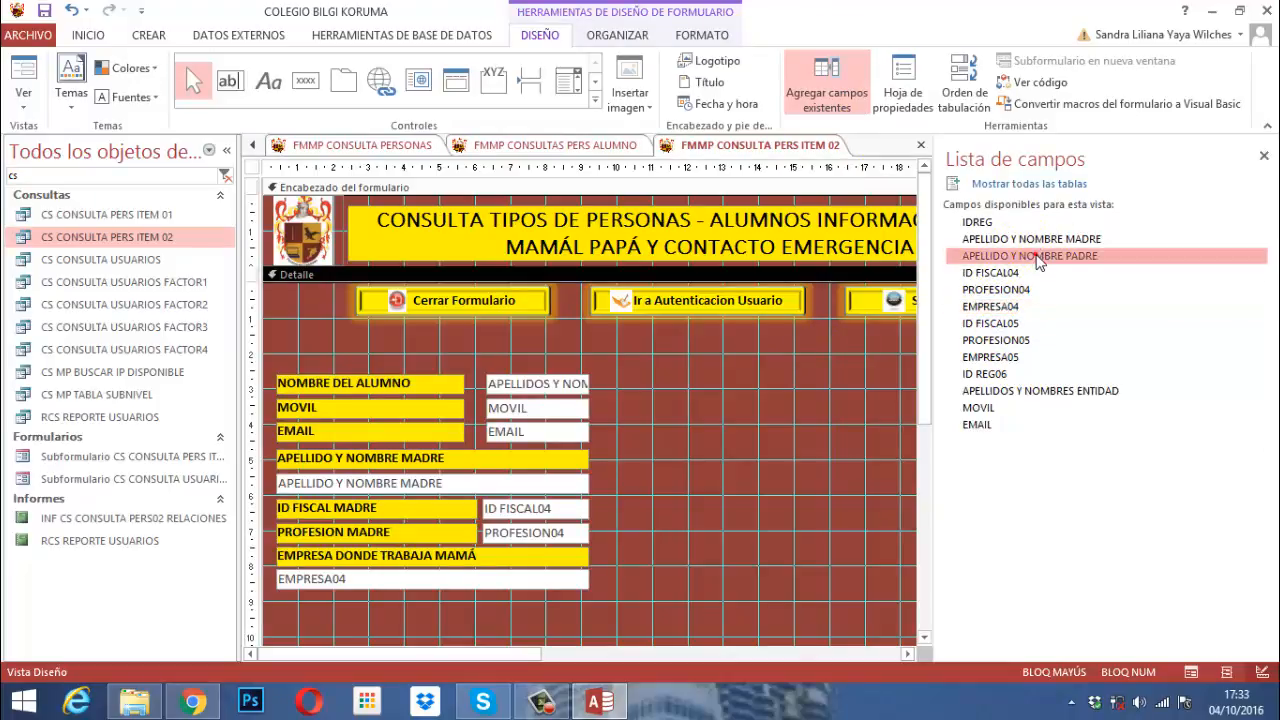
pyautogui.keyDown('ctrl'); pyautogui.click(1003, 345); pyautogui.keyUp('ctrl')
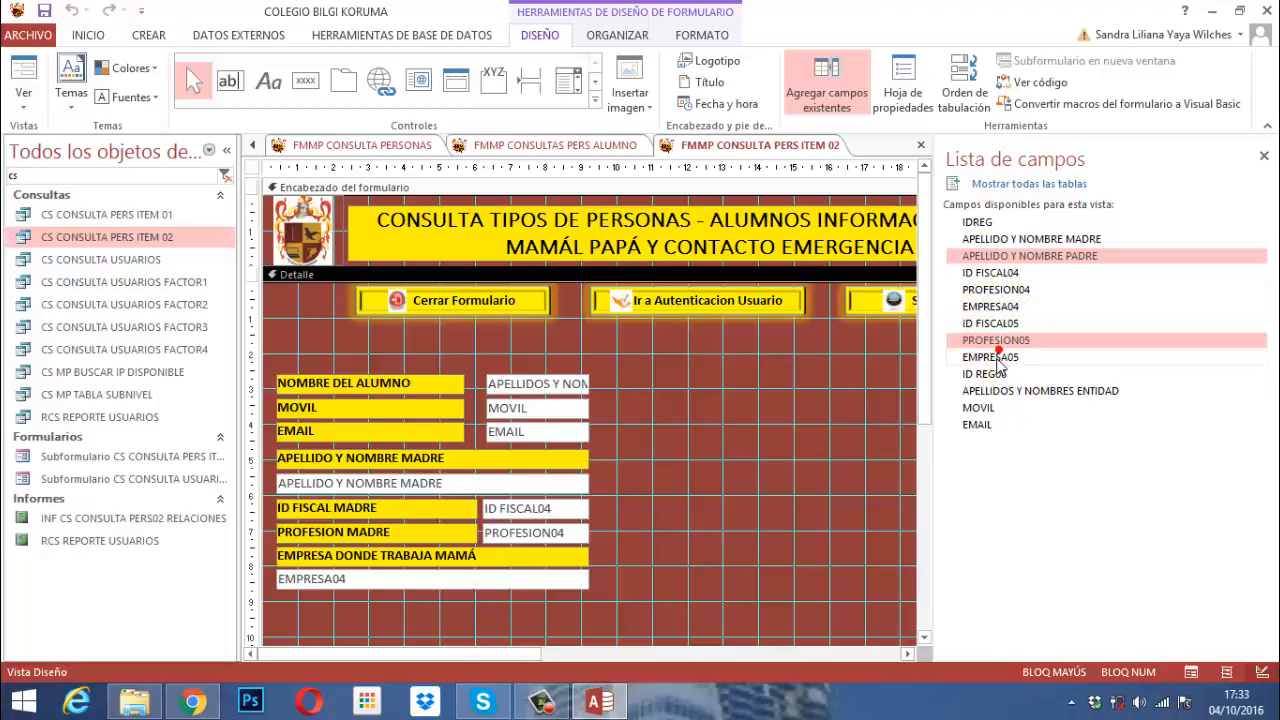
pyautogui.keyDown('ctrl'); pyautogui.click(998, 357); pyautogui.keyUp('ctrl')
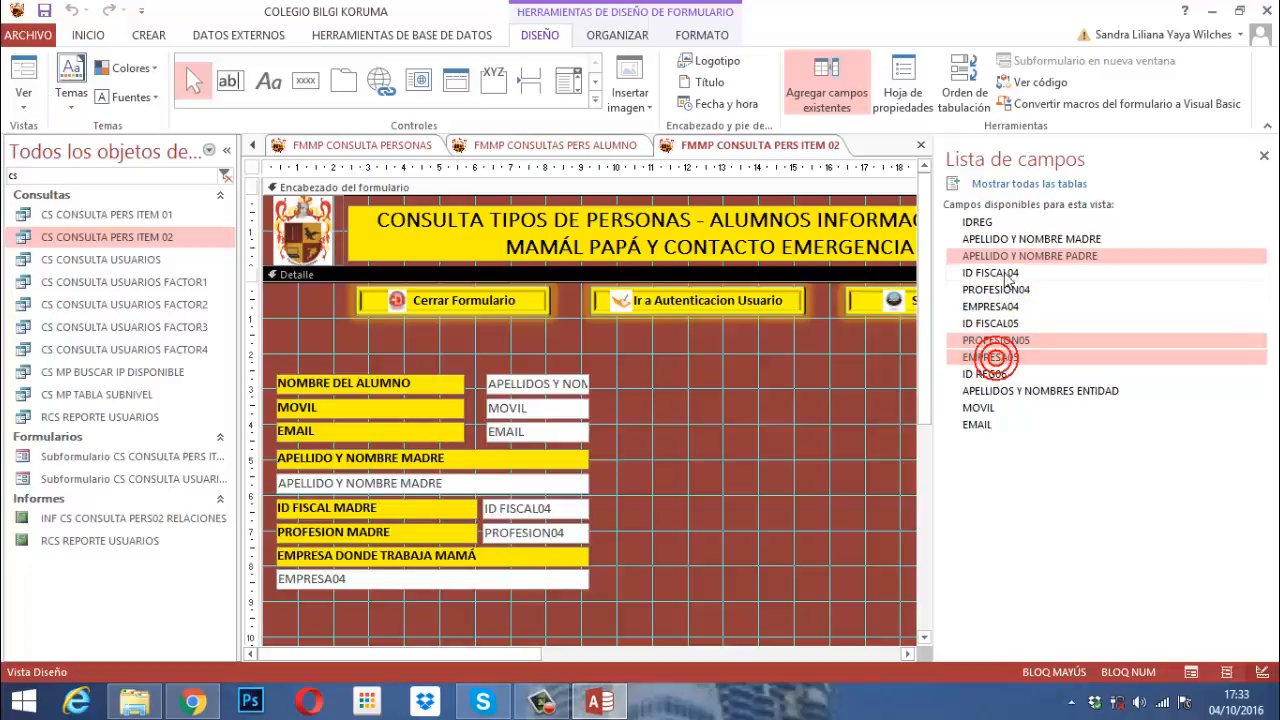
pyautogui.moveTo(1041, 341); pyautogui.dragTo(875, 404)
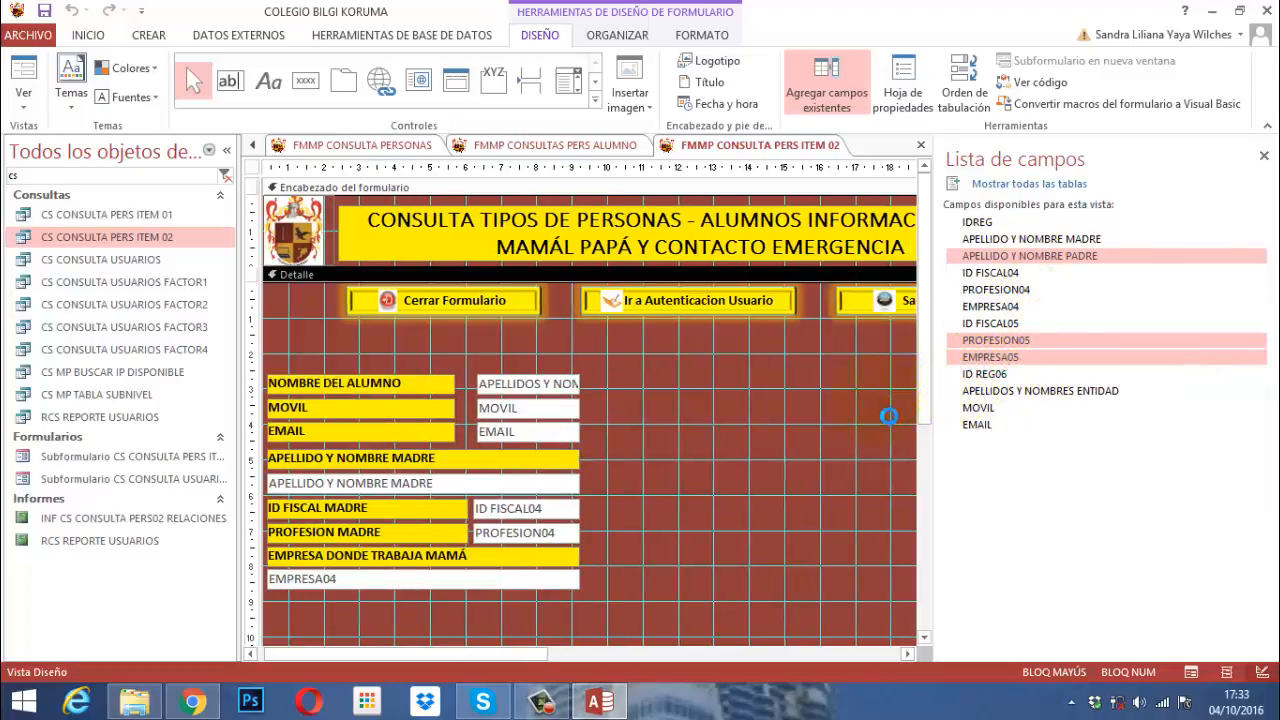
pyautogui.click(1264, 156)
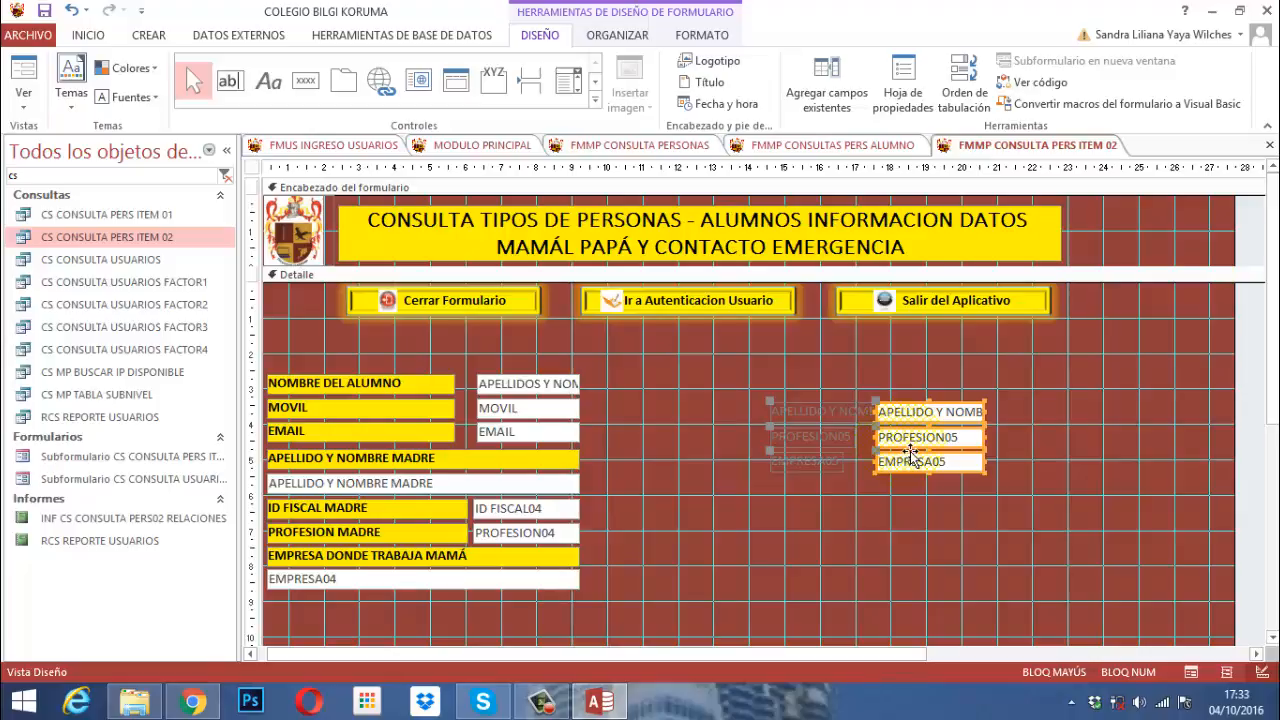
pyautogui.press('Delete')
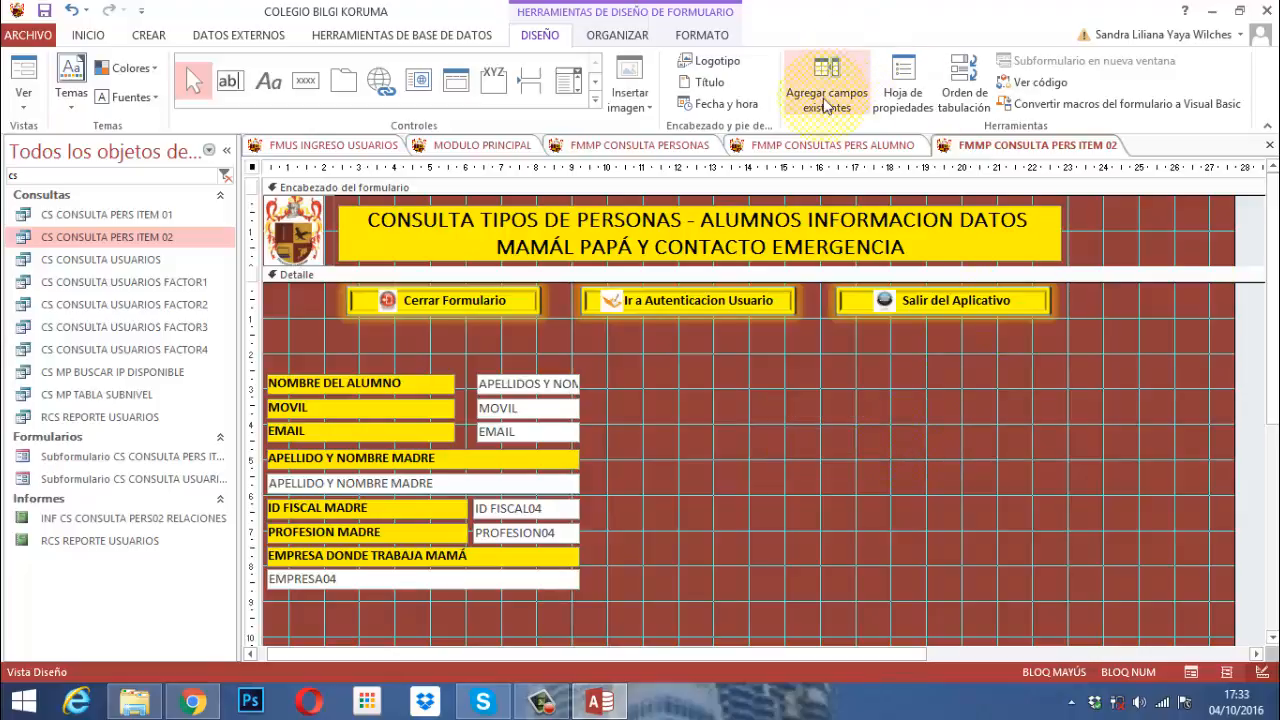
# Add the fields APELLIDO Y NOMBRE PADRE, ID FISCAL05, PROFESION05 and EMPRESA05 to the Detalle section, in the empty area beside the mother fields.
pyautogui.click(826, 100)
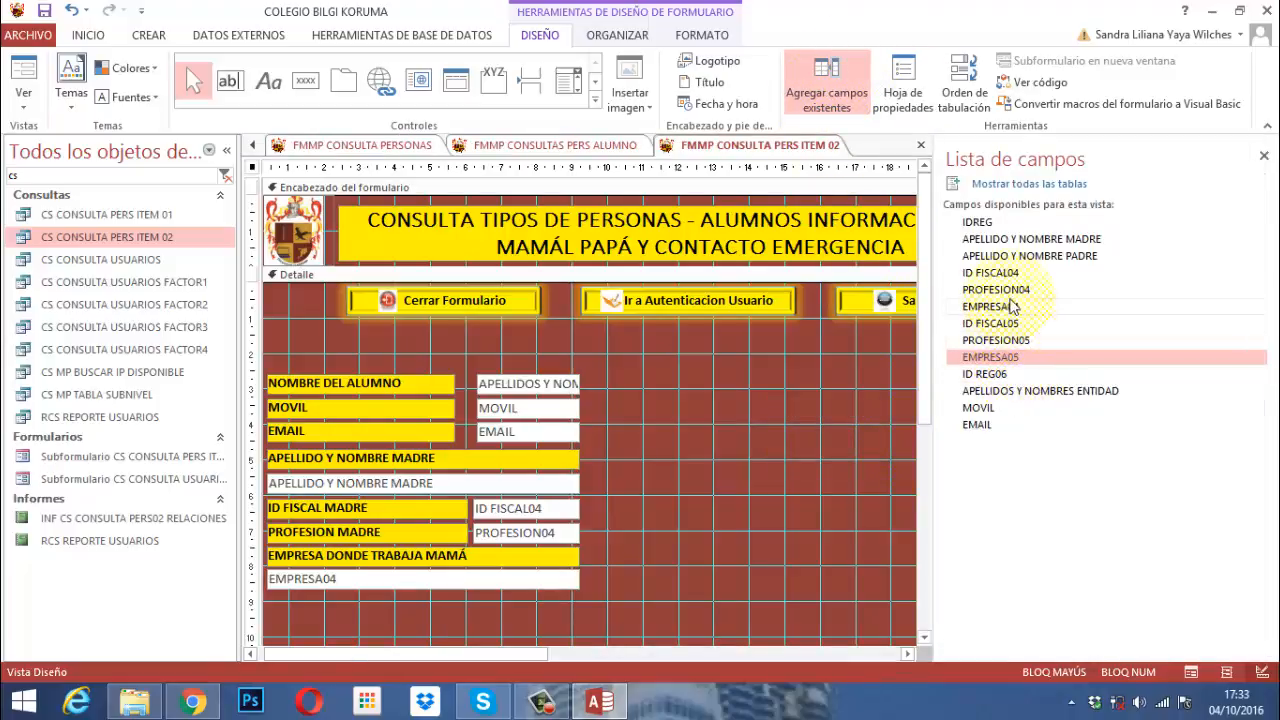
pyautogui.click(1010, 256)
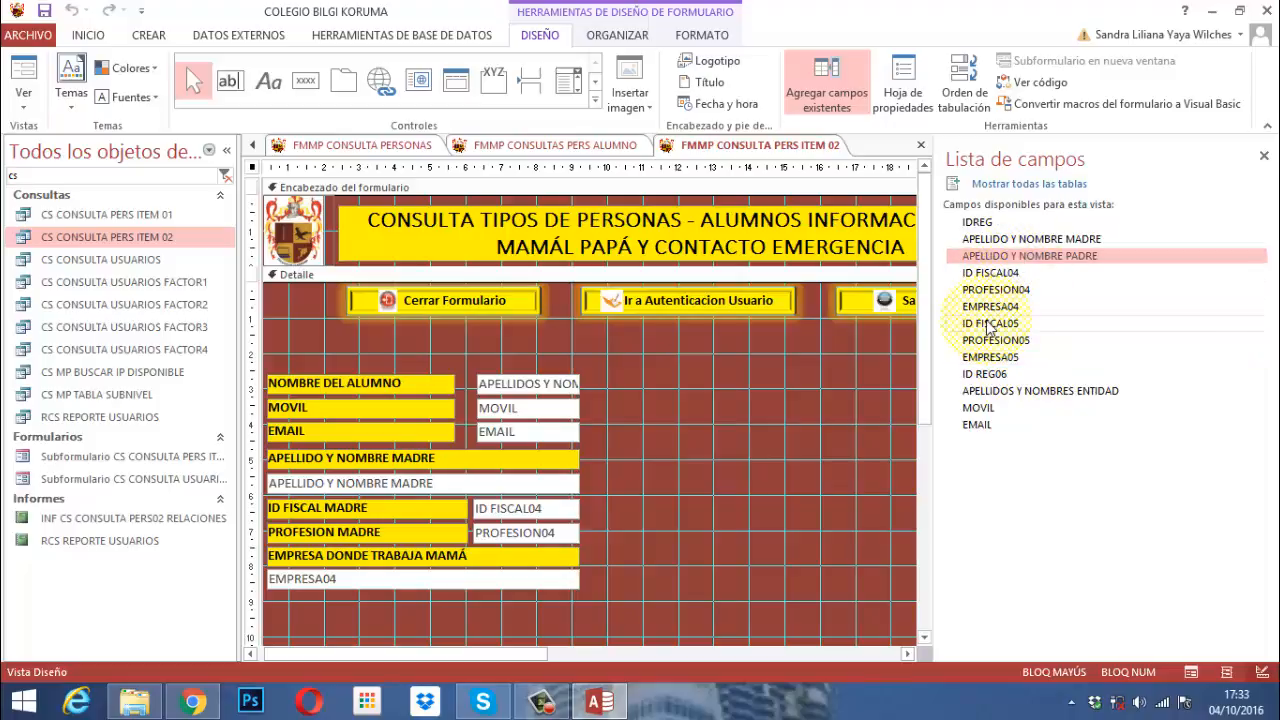
pyautogui.keyDown('ctrl'); pyautogui.click(987, 324); pyautogui.keyUp('ctrl')
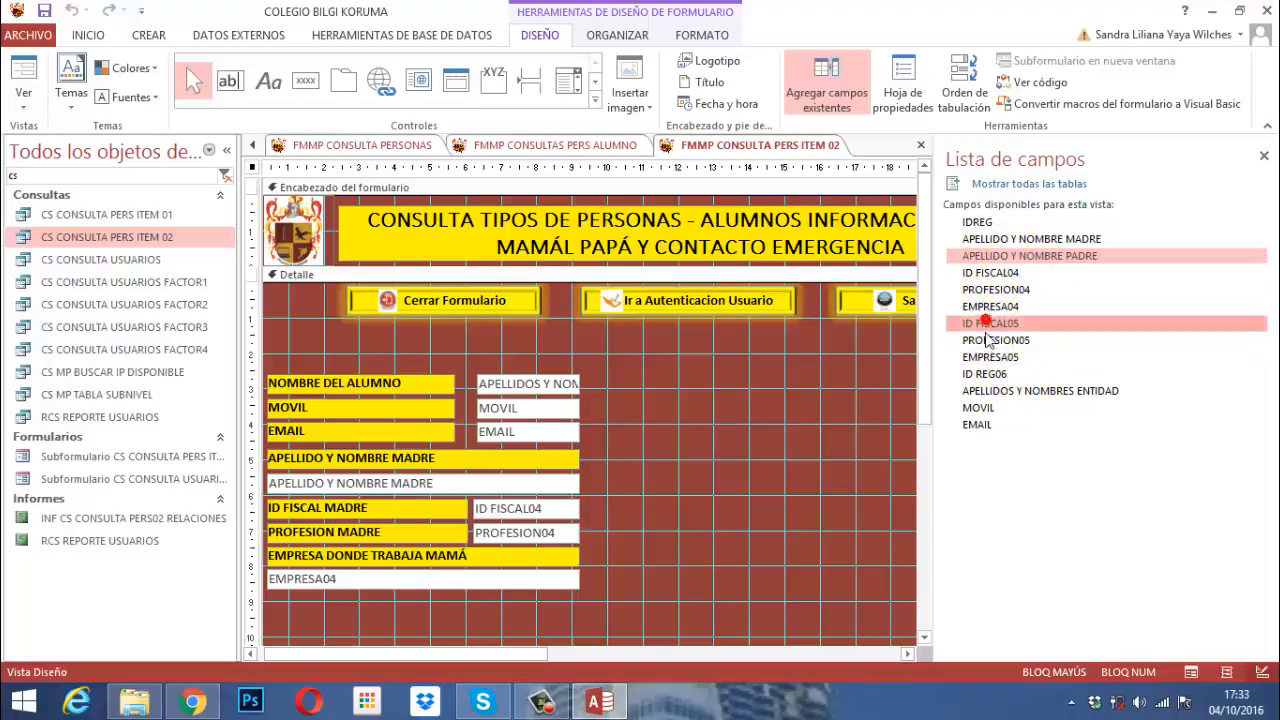
pyautogui.keyDown('ctrl'); pyautogui.click(987, 340); pyautogui.keyUp('ctrl')
pyautogui.keyDown('ctrl'); pyautogui.click(987, 357); pyautogui.keyUp('ctrl')
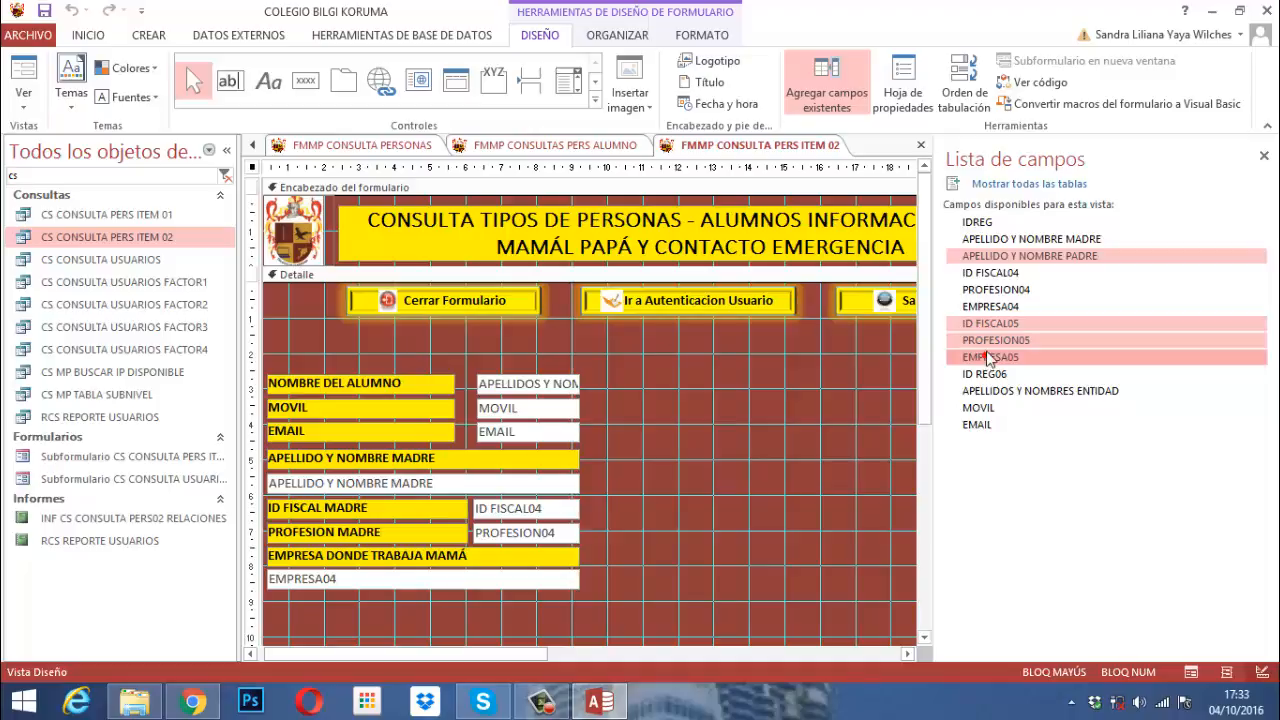
pyautogui.click(1002, 323)
pyautogui.moveTo(1002, 324); pyautogui.dragTo(841, 413)
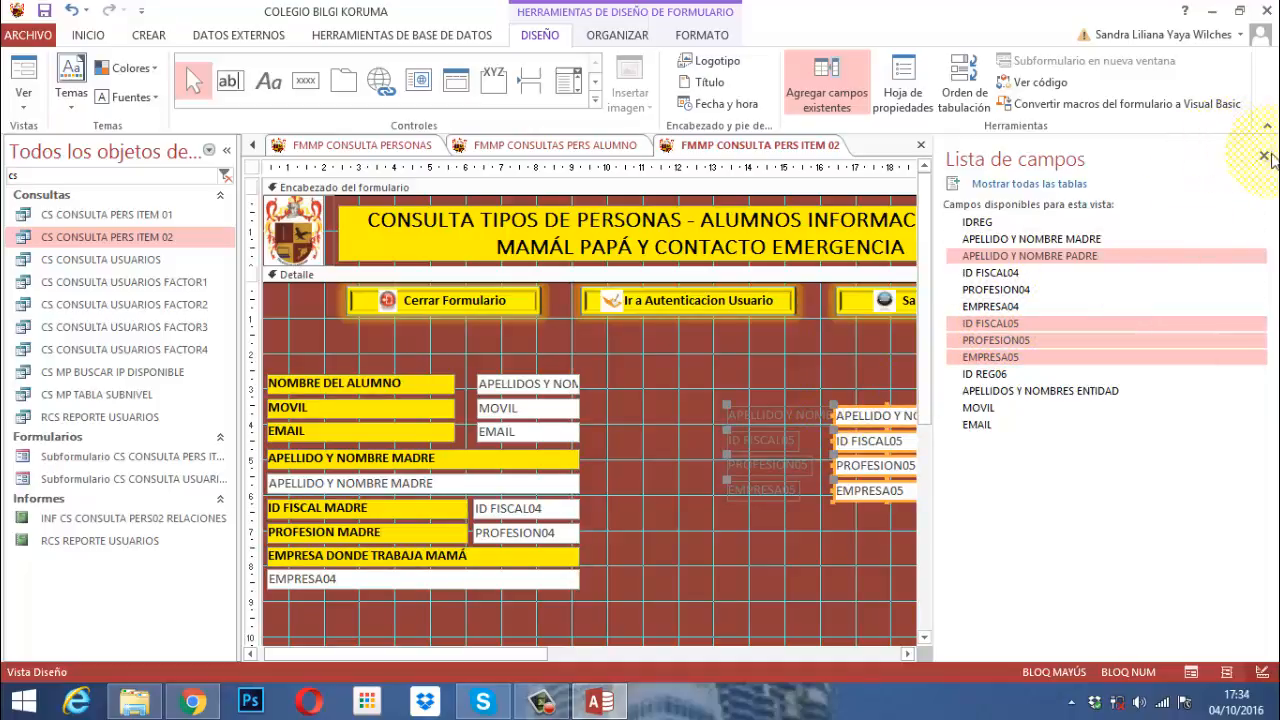
pyautogui.click(1264, 155)
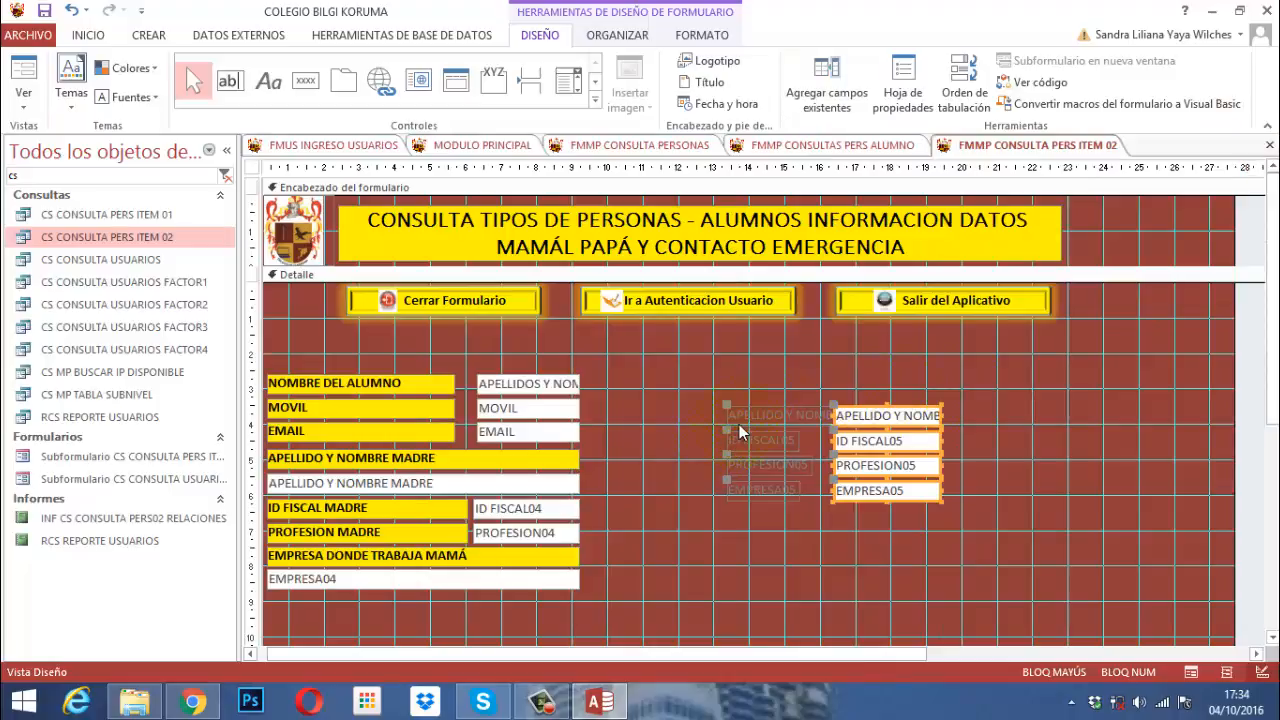
# Rename the ID FISCAL05 label as ID FICAL DEL PADRE and the PROFESION05 label as PROFESION PADRE.
pyautogui.click(789, 451)
pyautogui.doubleClick(787, 451)
pyautogui.write('FISCAL DEL PADRE')
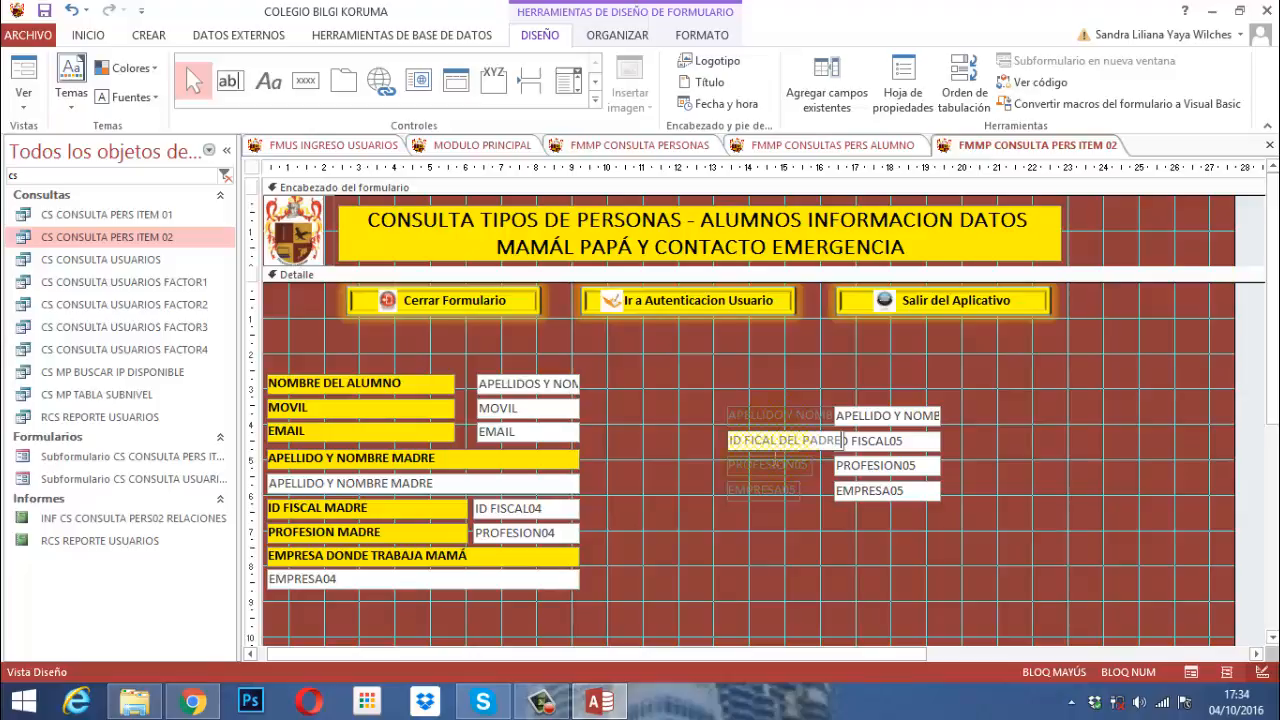
pyautogui.click(768, 467)
pyautogui.doubleClick(768, 466)
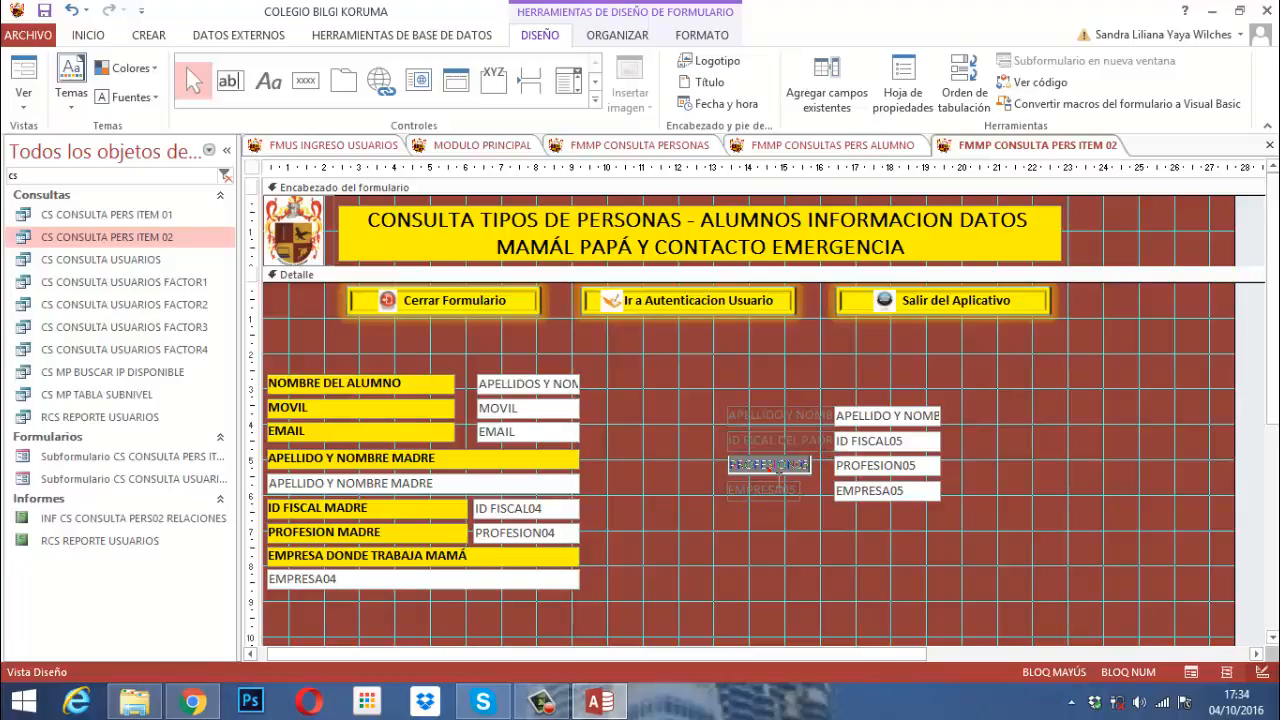
pyautogui.write('PROFESIO')
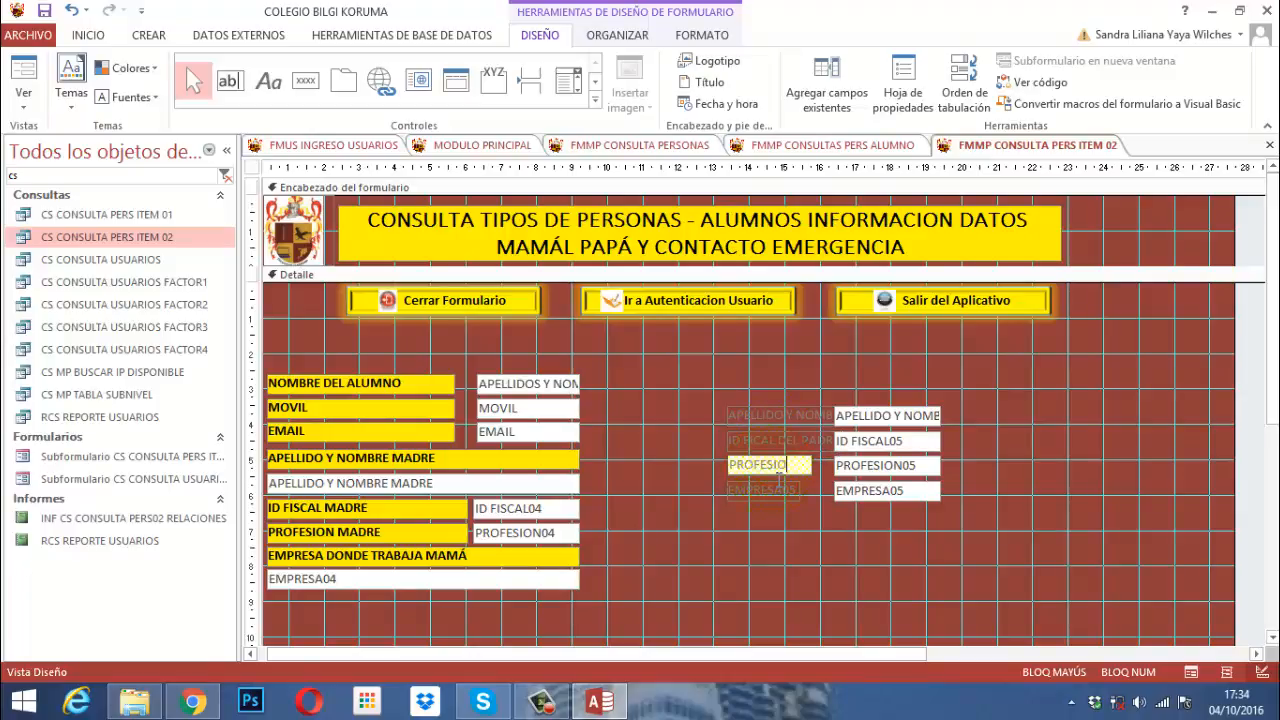
pyautogui.write('N PADRE')
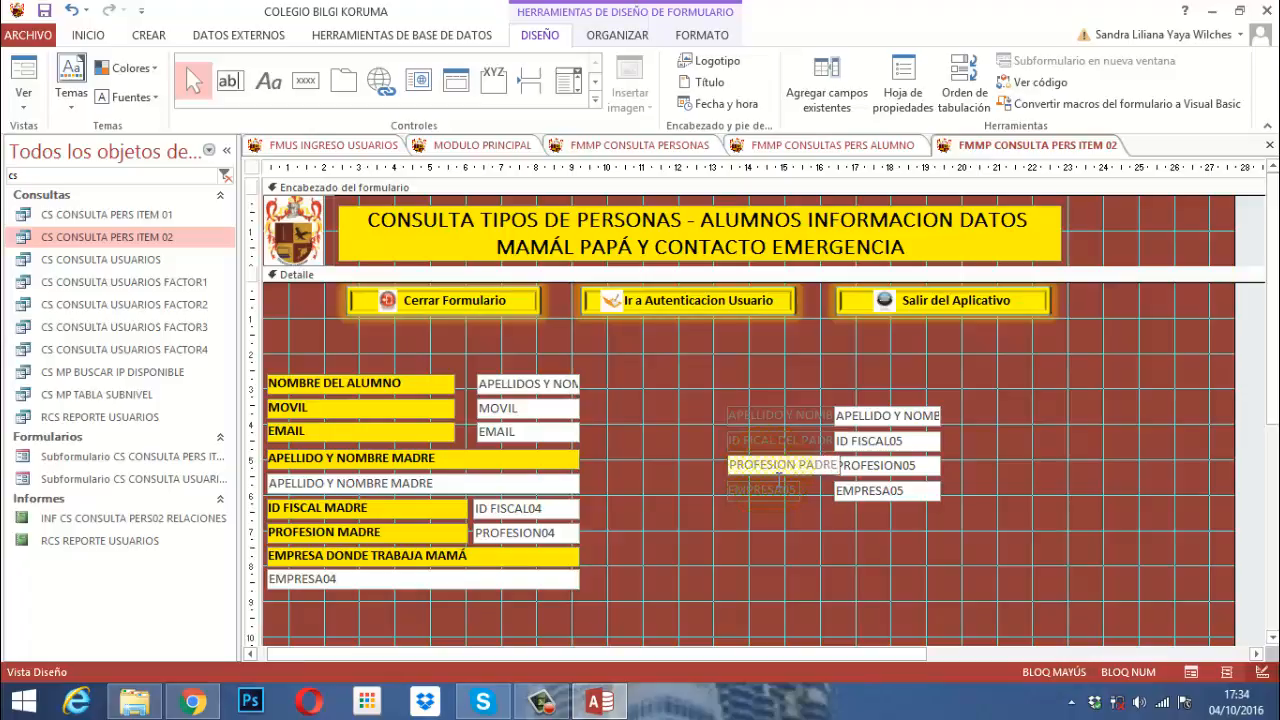
# Rename the EMPRESA05 label as EMPRESA DONDE TRABAJA PAPÁ.
pyautogui.click(779, 493)
pyautogui.doubleClick(780, 492)
pyautogui.write('EMP')
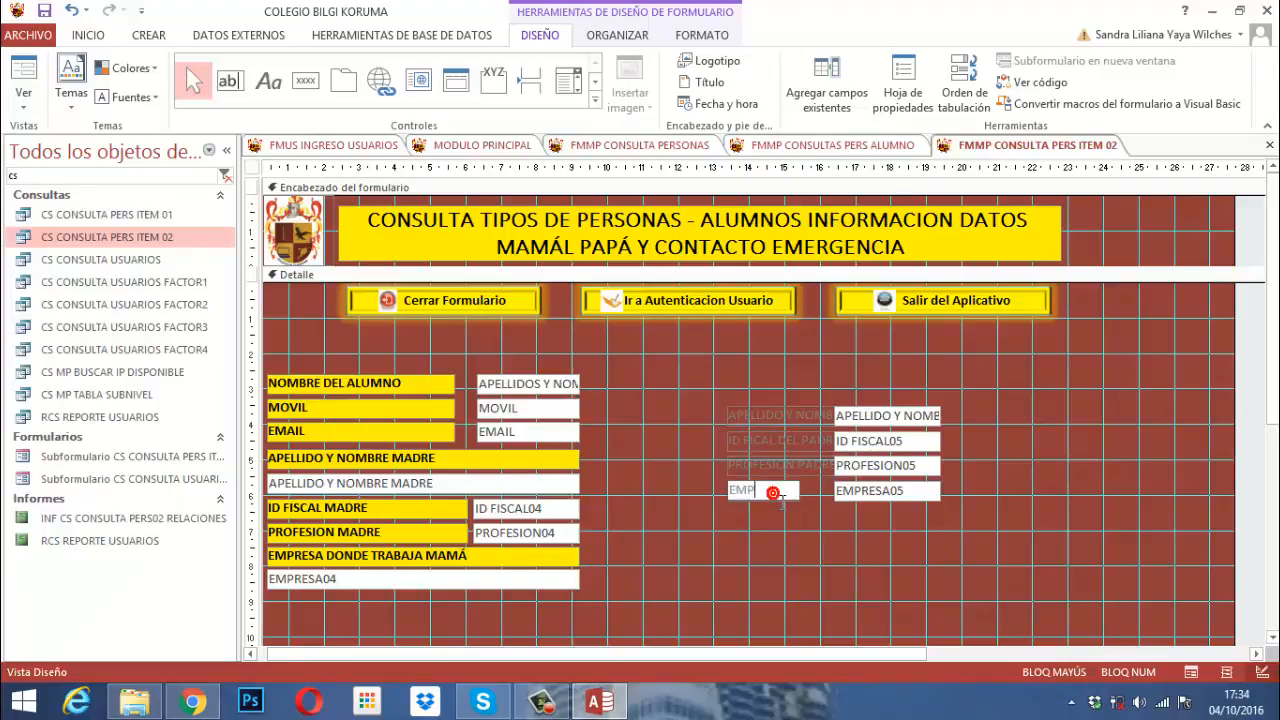
pyautogui.write('RESA DONDE TRABAJA PAP')
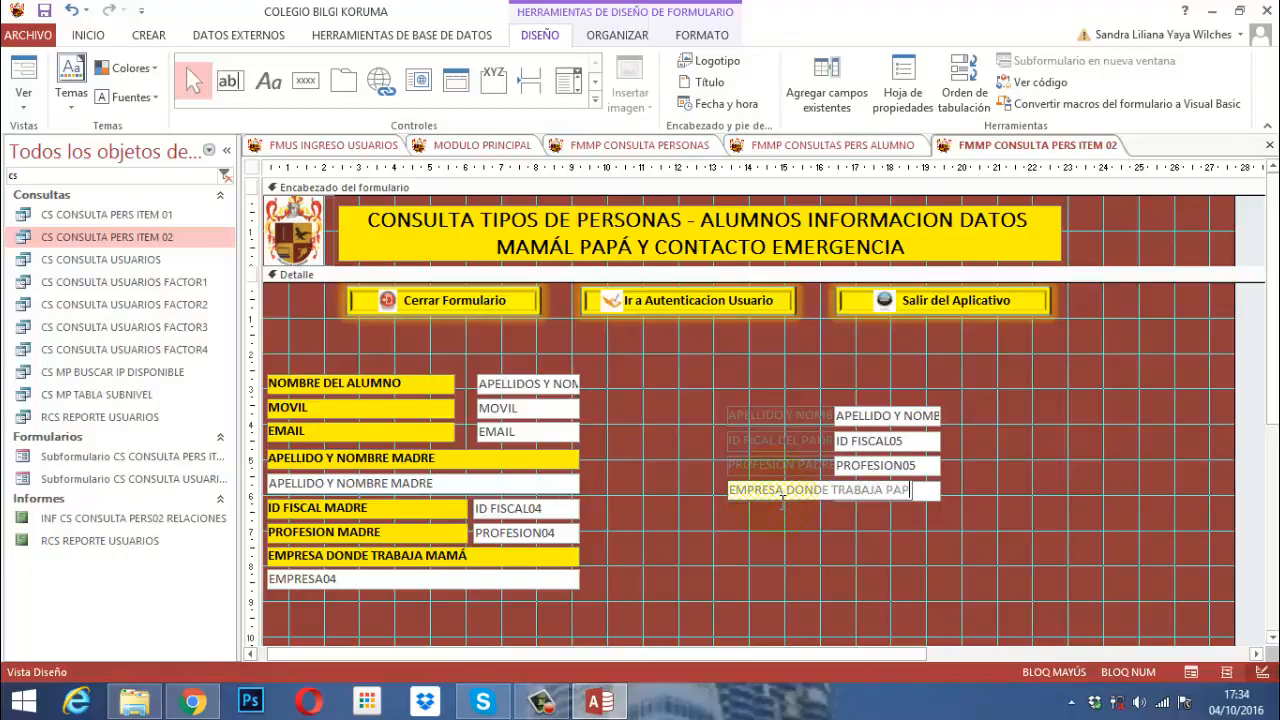
pyautogui.write('Á')
pyautogui.click(848, 592)
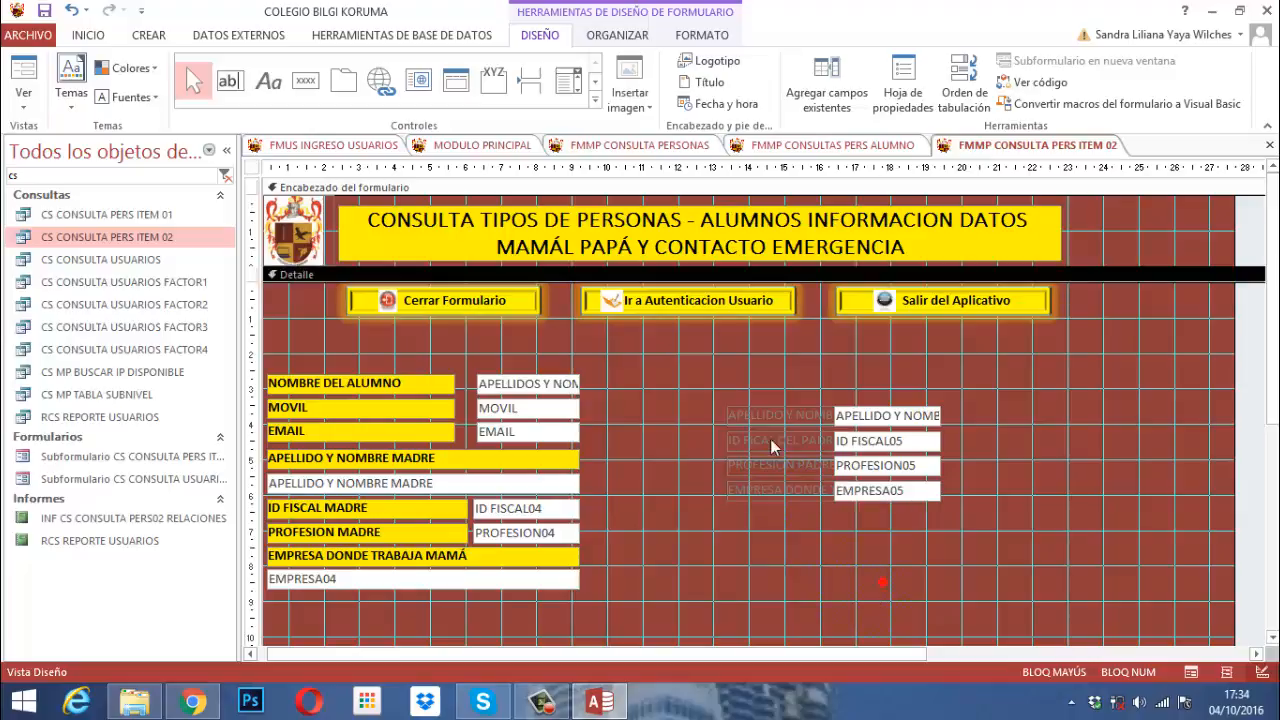
# Arrange the four father fields and their labels in a stacked layout and remove the layout to free the controls.
pyautogui.moveTo(708, 398); pyautogui.dragTo(980, 508)
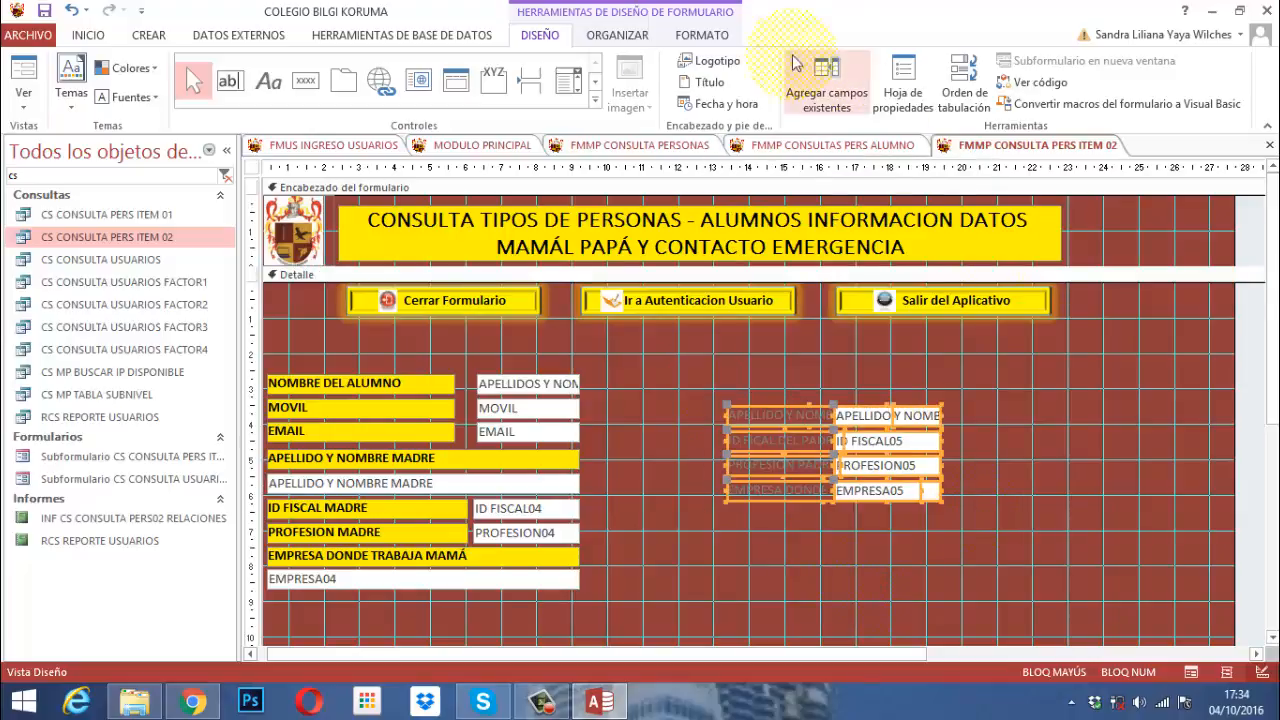
pyautogui.click(588, 36)
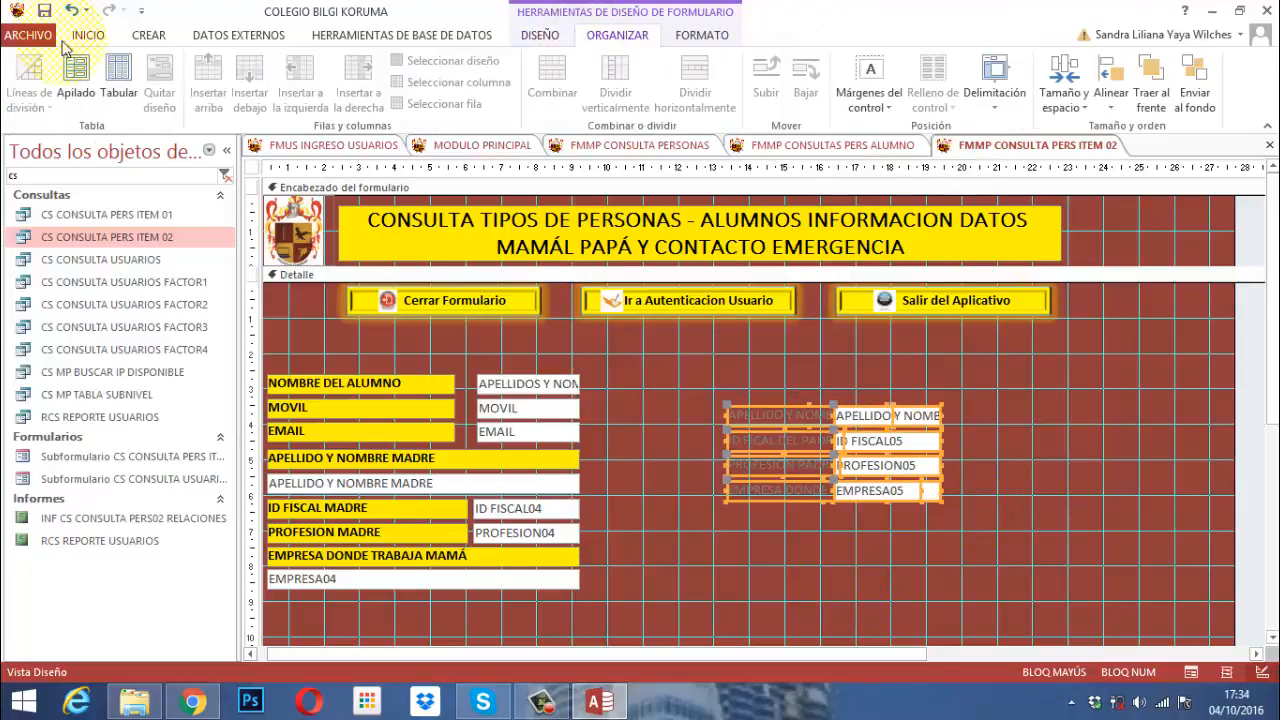
pyautogui.click(74, 78)
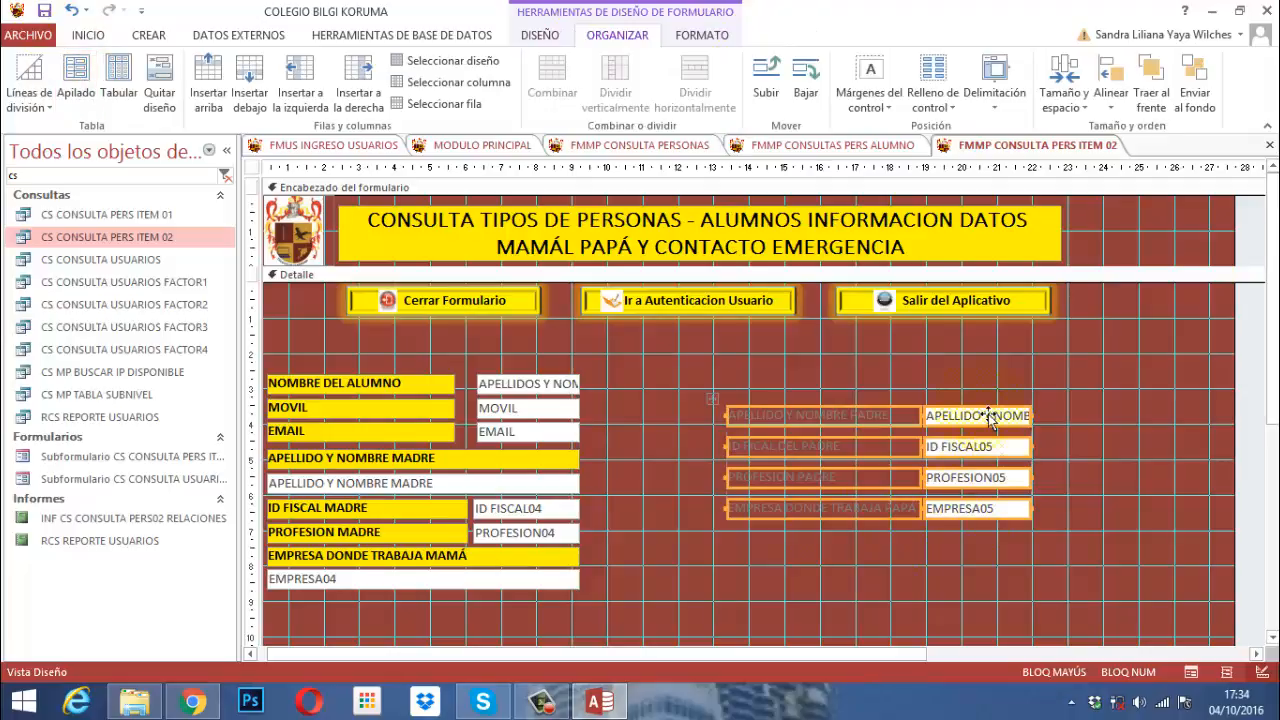
pyautogui.click(158, 80)
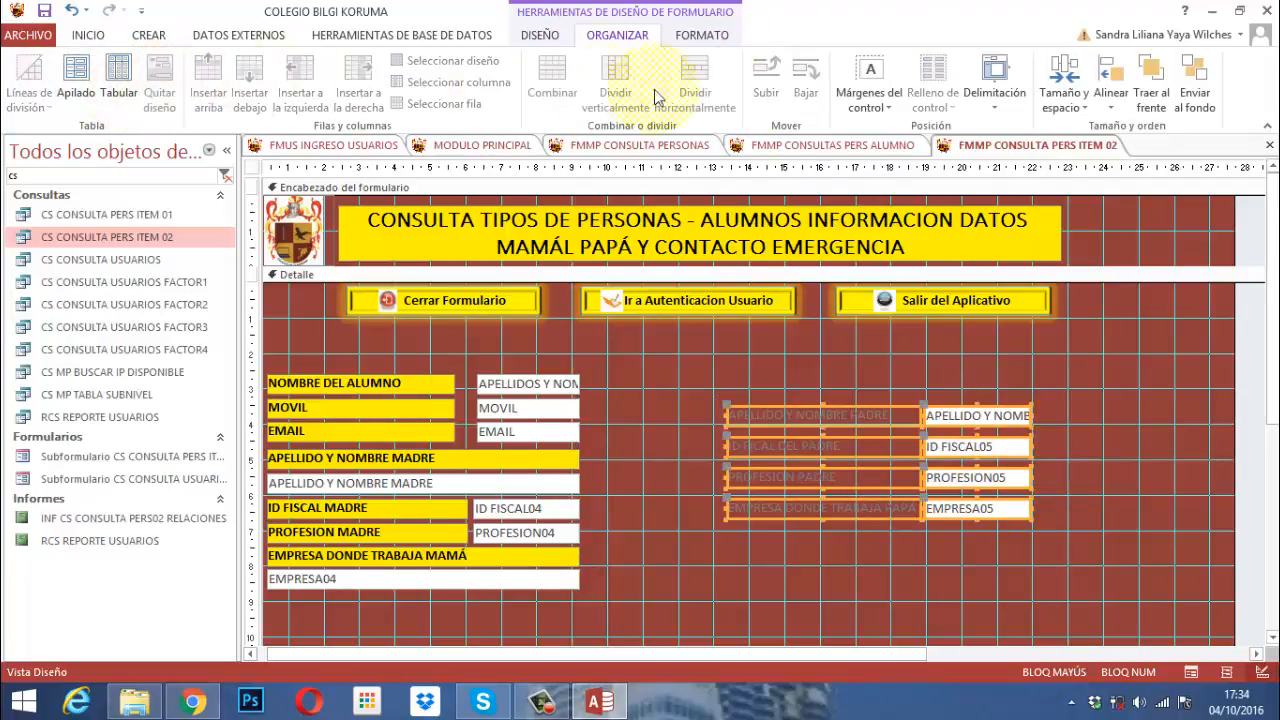
# Decrease the vertical spacing between the four father field rows twice.
pyautogui.click(1068, 90)
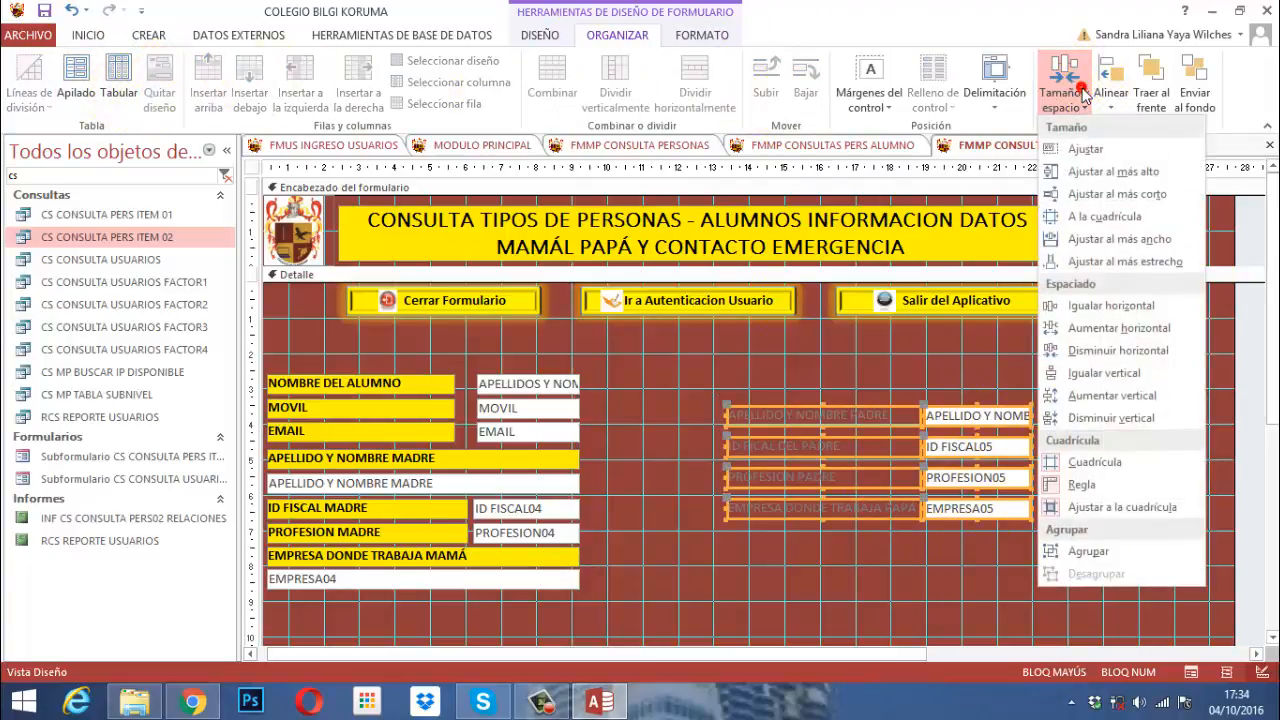
pyautogui.click(1110, 418)
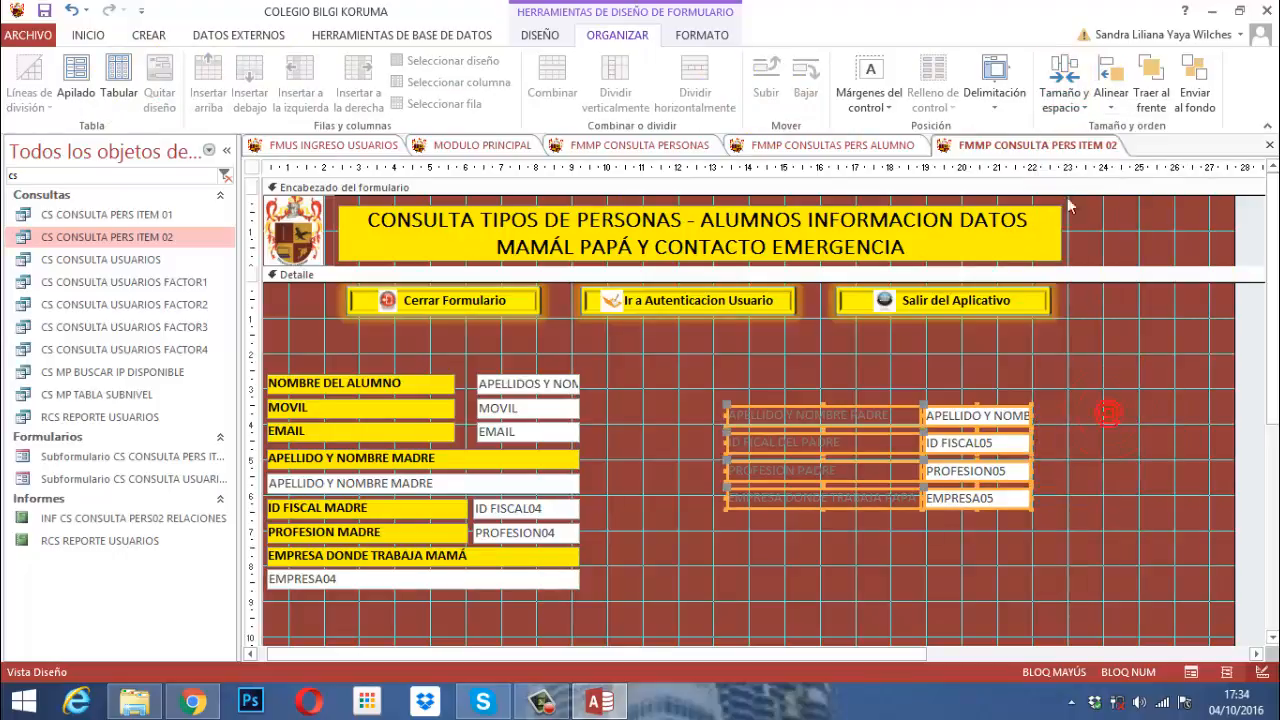
pyautogui.click(1064, 90)
pyautogui.click(1105, 418)
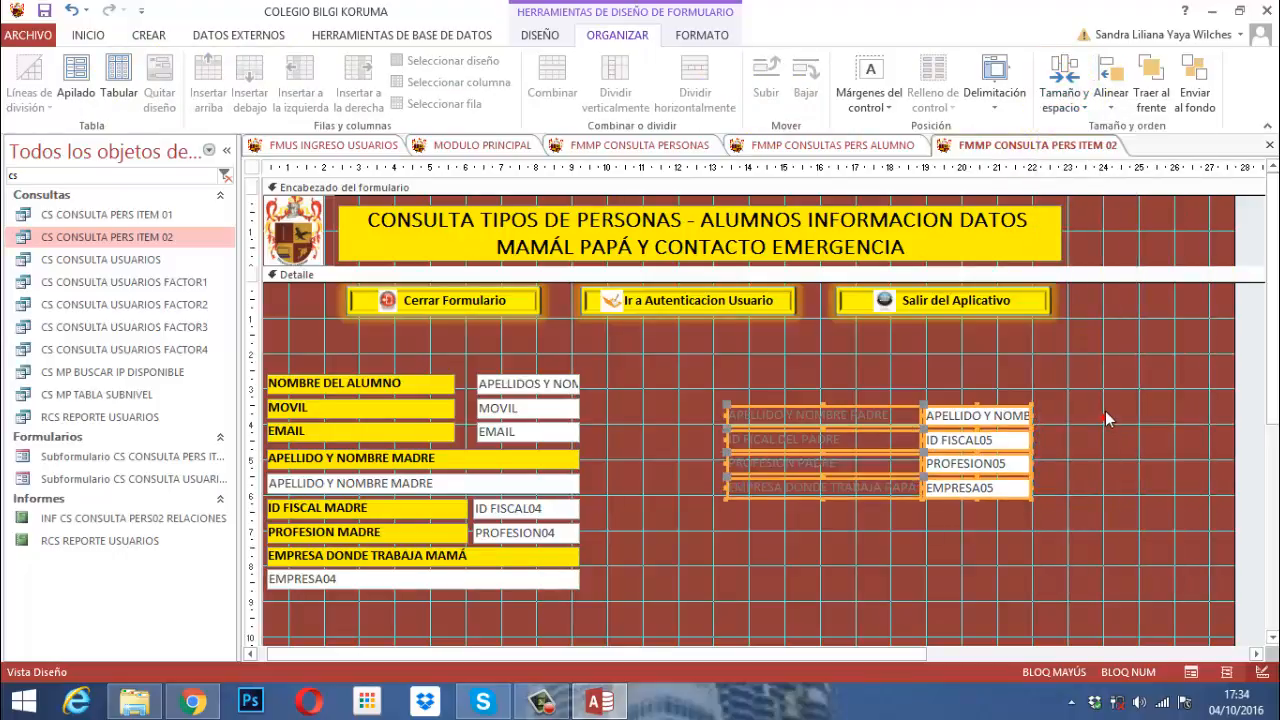
pyautogui.click(1033, 379)
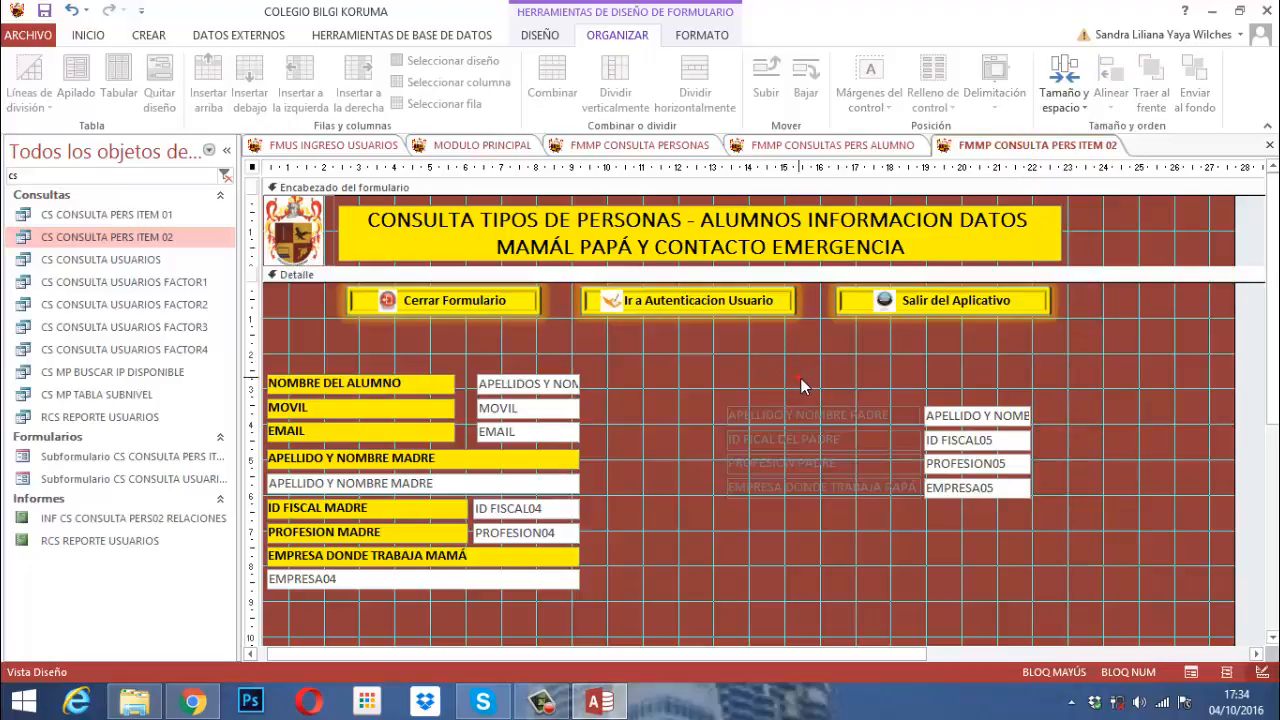
# Format the four father labels with a yellow fill and bold black text.
pyautogui.moveTo(800, 385); pyautogui.dragTo(817, 517)
pyautogui.click(693, 40)
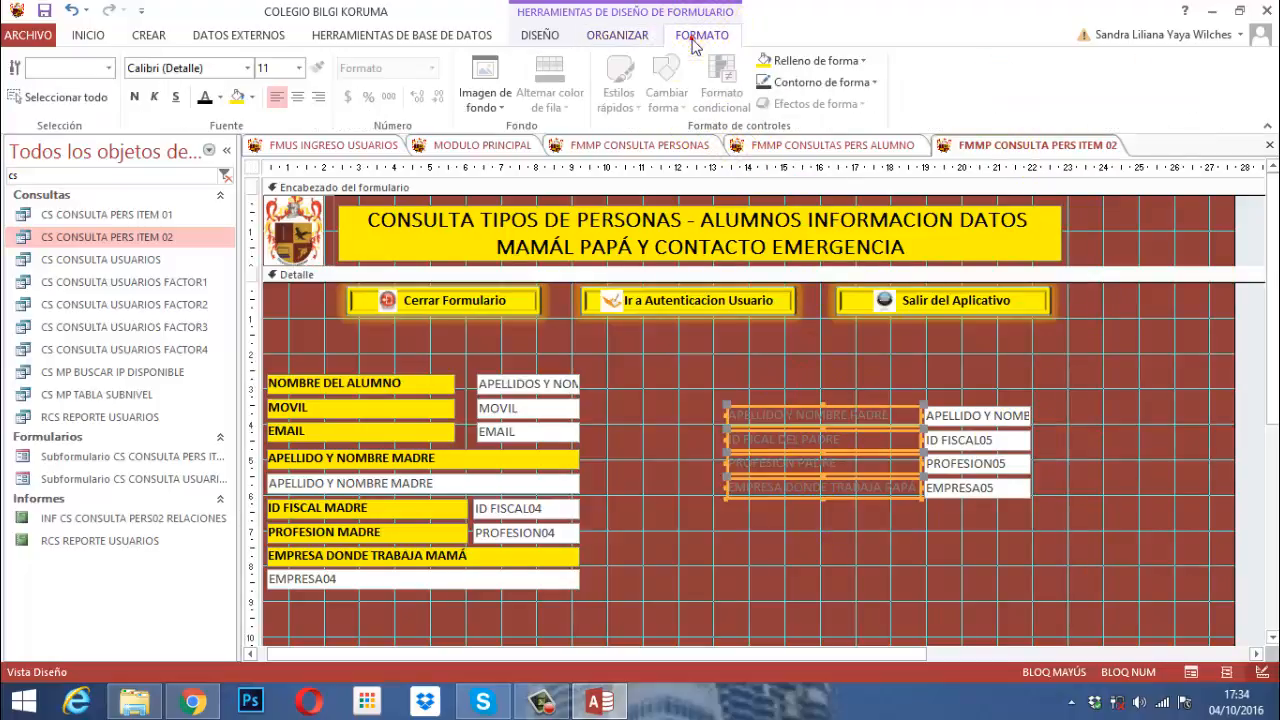
pyautogui.click(236, 97)
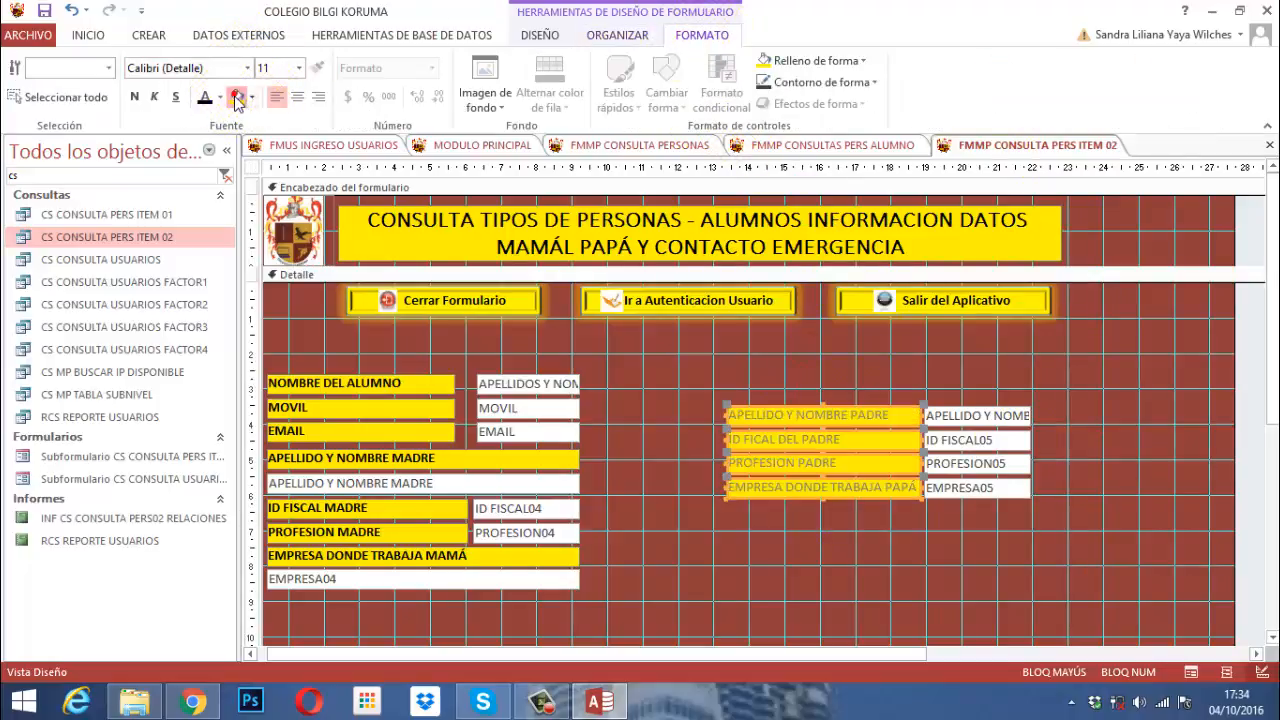
pyautogui.click(130, 97)
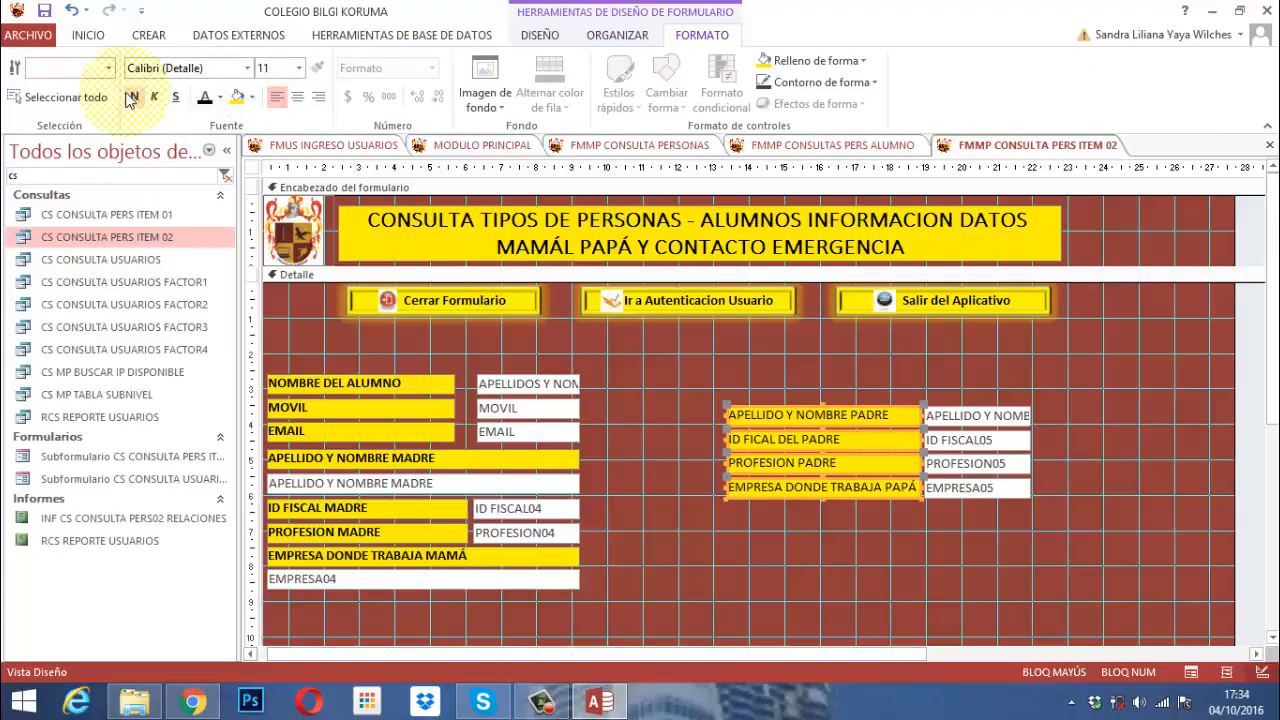
pyautogui.click(881, 376)
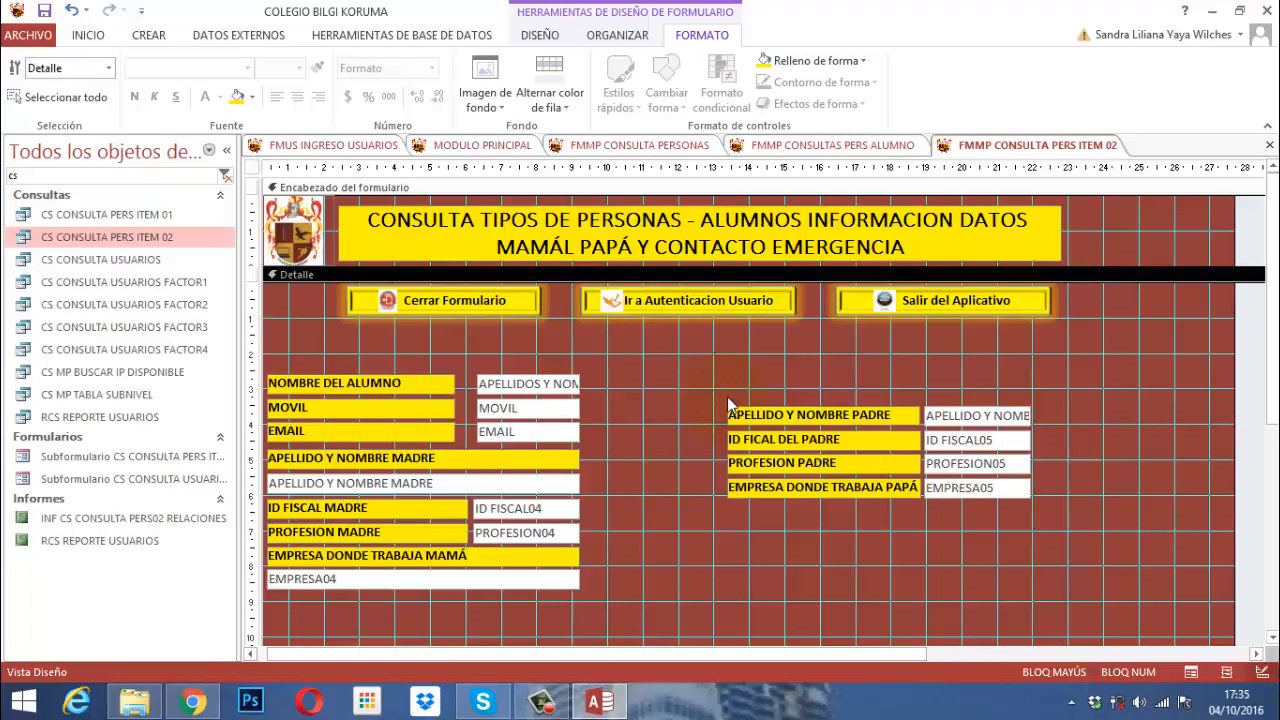
# Move the whole block of father labels and text boxes next to the mother fields, starting level with the APELLIDO Y NOMBRE MADRE label.
pyautogui.moveTo(716, 437); pyautogui.dragTo(790, 461)
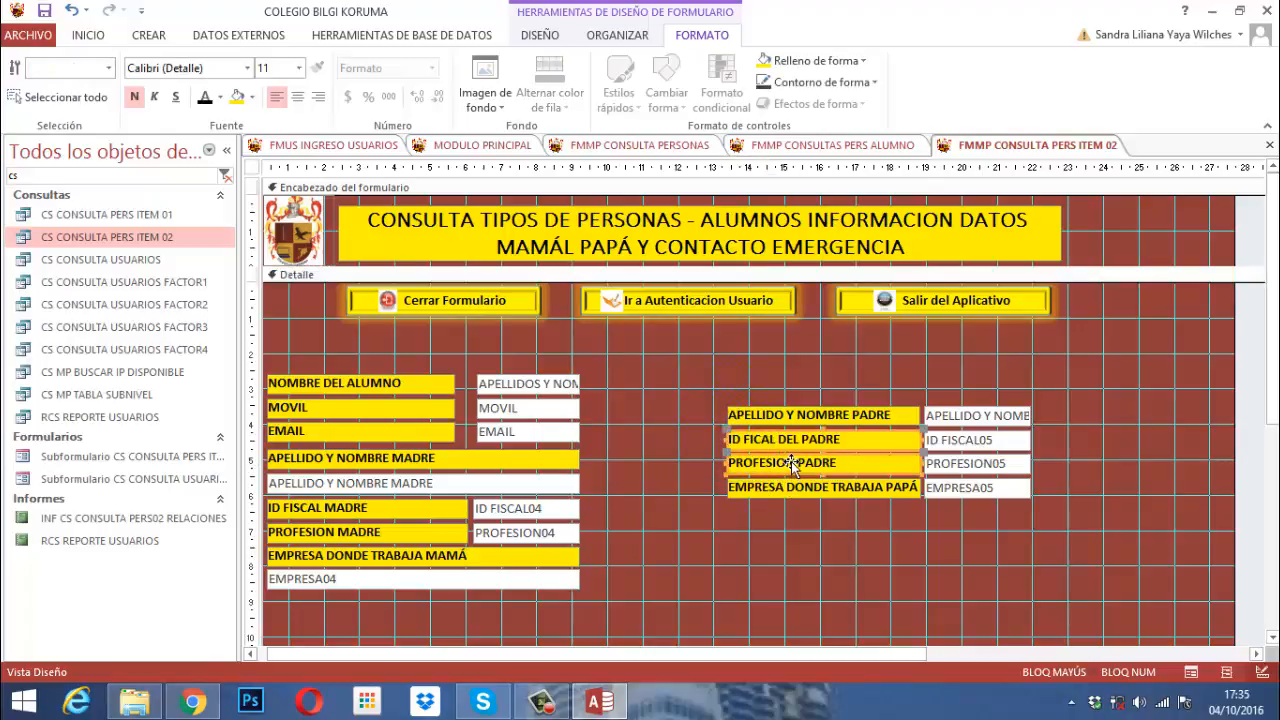
pyautogui.click(699, 442)
pyautogui.moveTo(700, 437); pyautogui.dragTo(1000, 486)
pyautogui.moveTo(711, 397); pyautogui.dragTo(988, 478)
pyautogui.moveTo(776, 437); pyautogui.dragTo(639, 484)
pyautogui.click(785, 412)
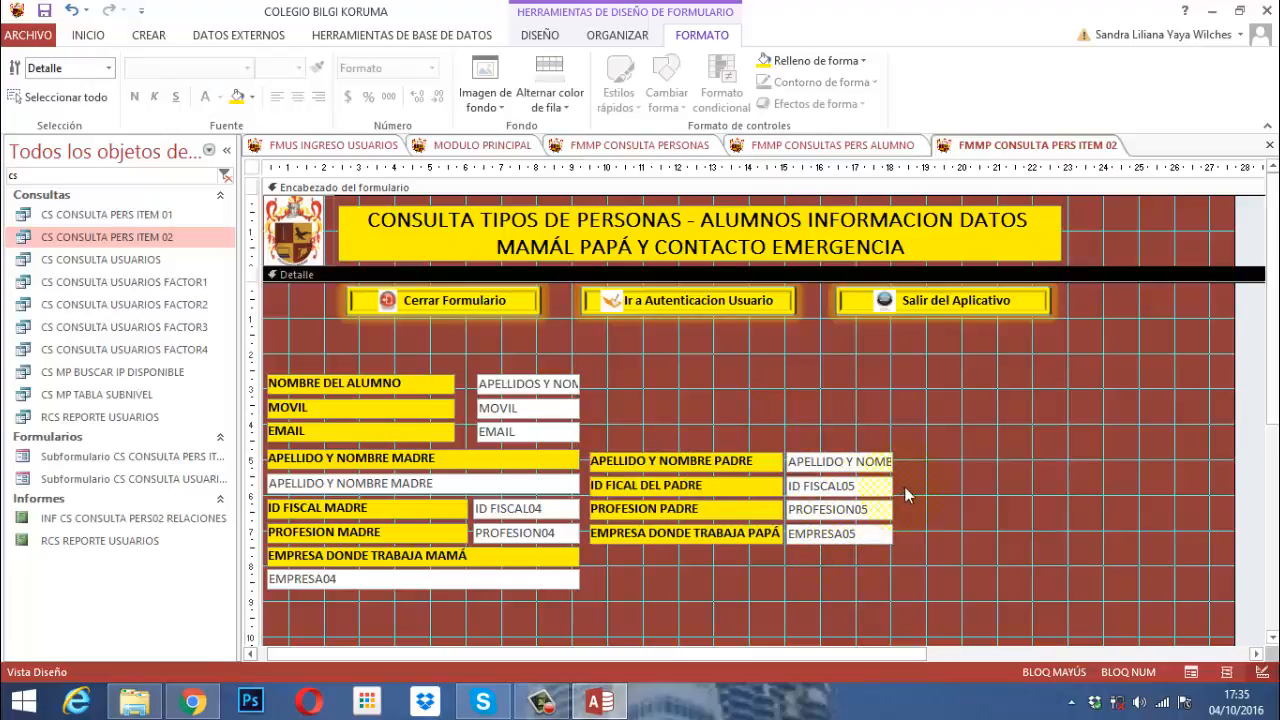
# Shift the father's fiscal ID, profession and company rows down until they line up with the matching mother rows.
pyautogui.moveTo(909, 485); pyautogui.dragTo(715, 545)
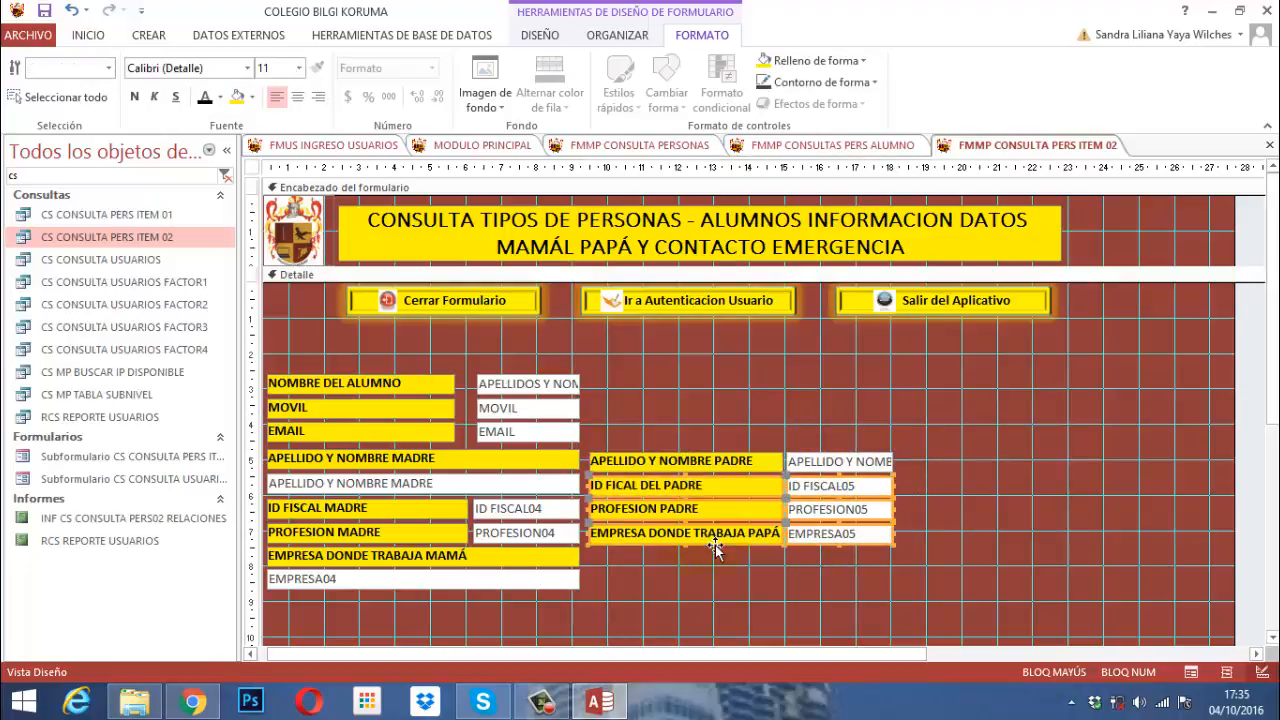
pyautogui.press('Down')
pyautogui.press('Down')
pyautogui.press('Down')
pyautogui.press('Down')
pyautogui.press('Down')
pyautogui.press('Down')
pyautogui.press('Down')
pyautogui.press('Down')
pyautogui.press('Down')
pyautogui.press('Down')
pyautogui.press('Down')
pyautogui.press('Down')
pyautogui.press('Down')
pyautogui.press('Down')
pyautogui.press('Down')
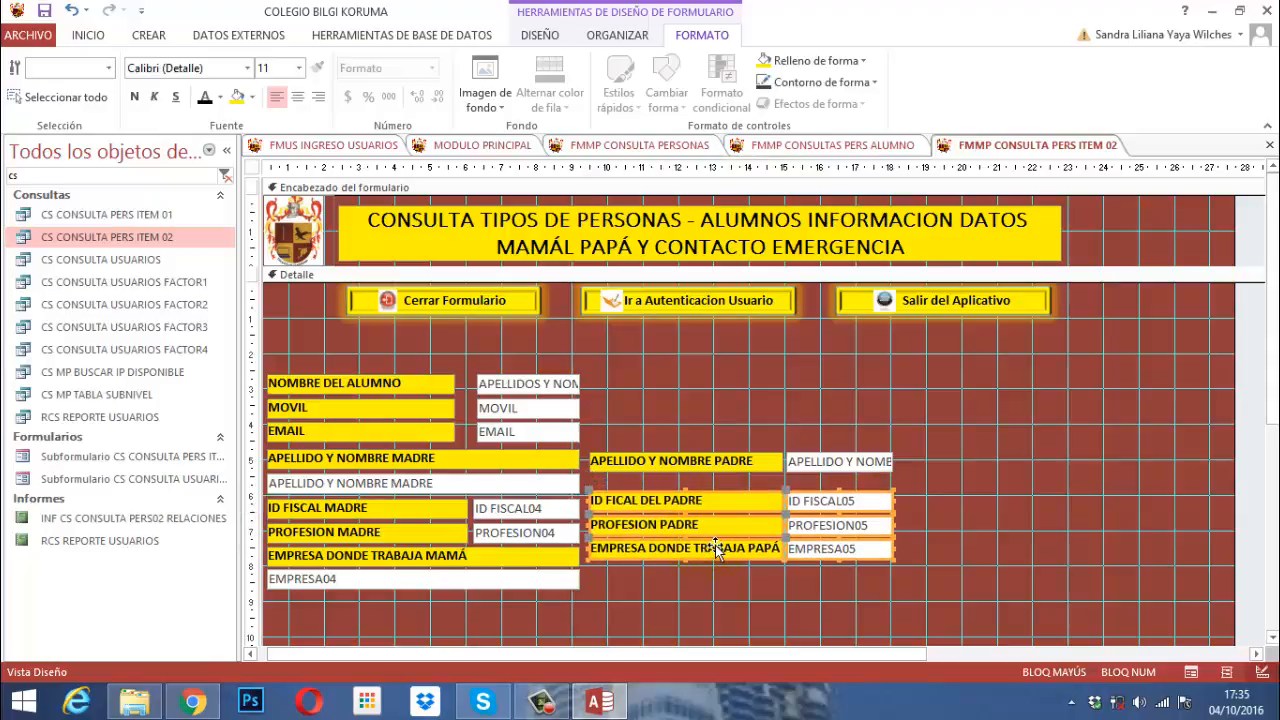
pyautogui.press('Down')
pyautogui.press('Down')
pyautogui.press('Down')
pyautogui.press('Down')
pyautogui.press('Down')
pyautogui.press('Down')
pyautogui.press('Down')
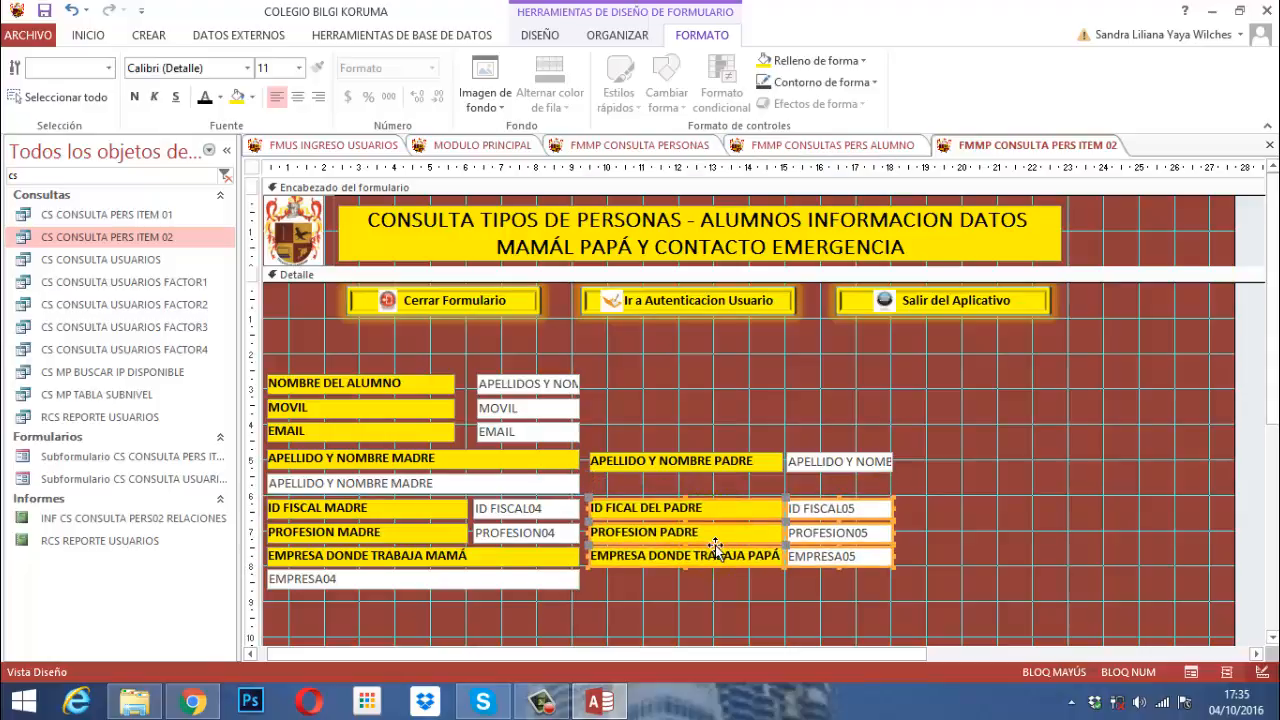
pyautogui.click(918, 495)
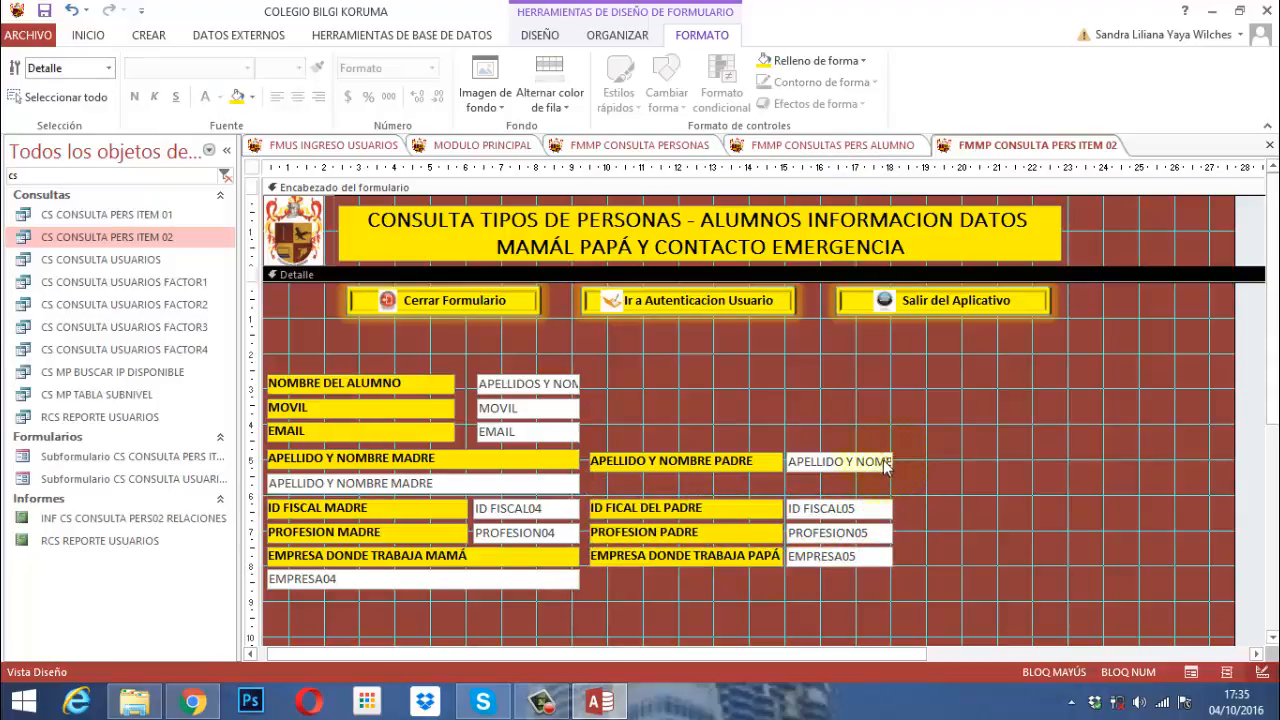
# Place the APELLIDO Y NOMBRE PADRE text box beneath its label and left-align the two controls.
pyautogui.click(886, 464)
pyautogui.moveTo(797, 461); pyautogui.dragTo(791, 482)
pyautogui.click(868, 447)
pyautogui.moveTo(758, 434); pyautogui.dragTo(789, 485)
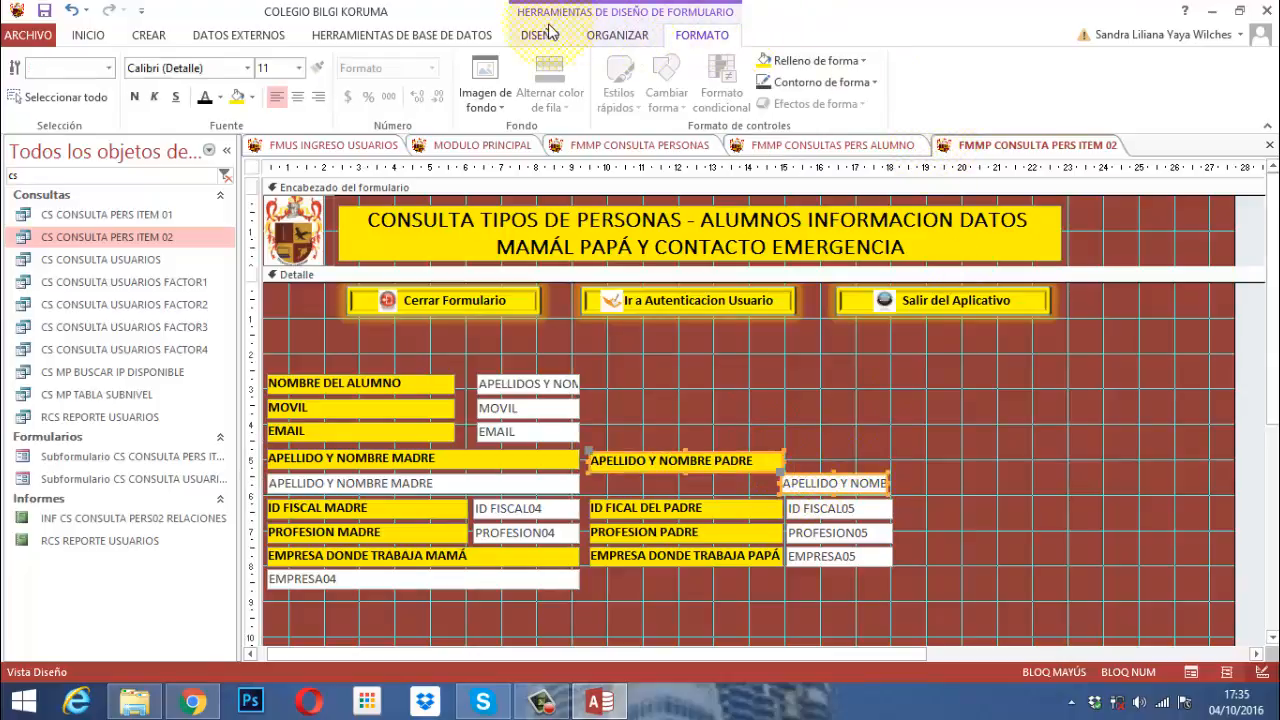
pyautogui.click(612, 35)
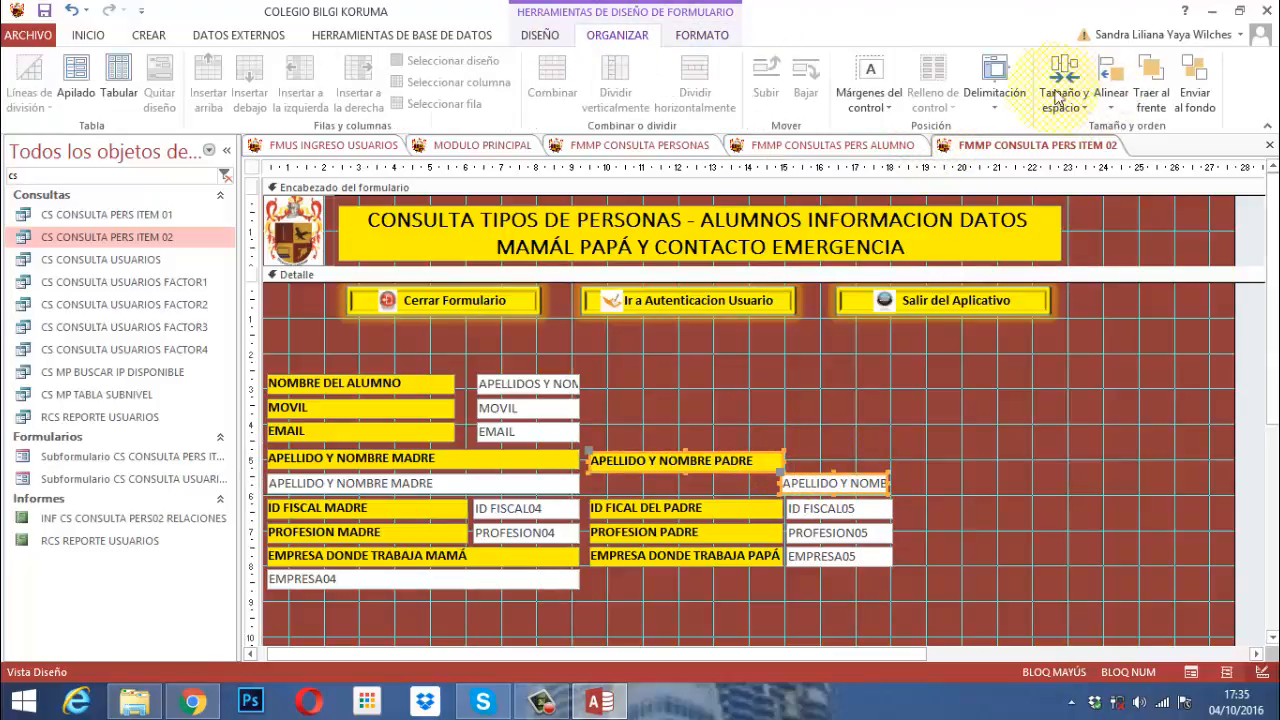
pyautogui.click(1110, 86)
pyautogui.click(1122, 150)
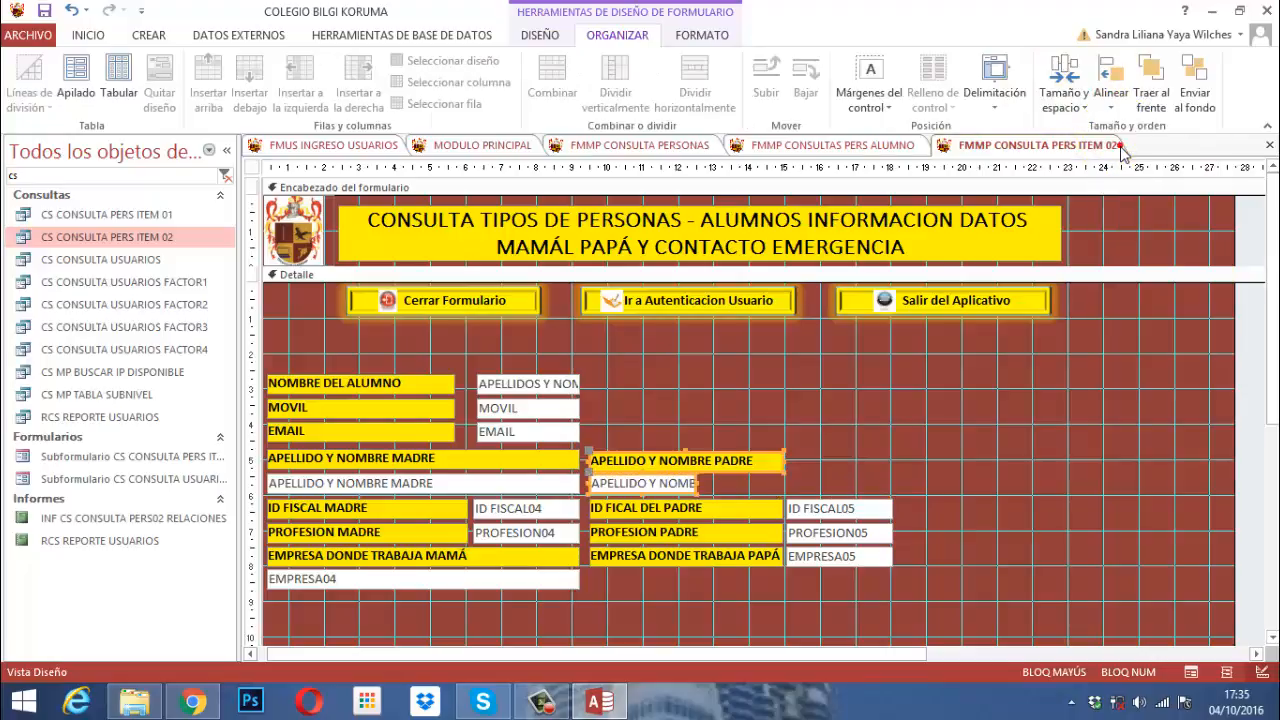
# Size the APELLIDO Y NOMBRE PADRE text box to the widest control so it matches its label.
pyautogui.click(1064, 95)
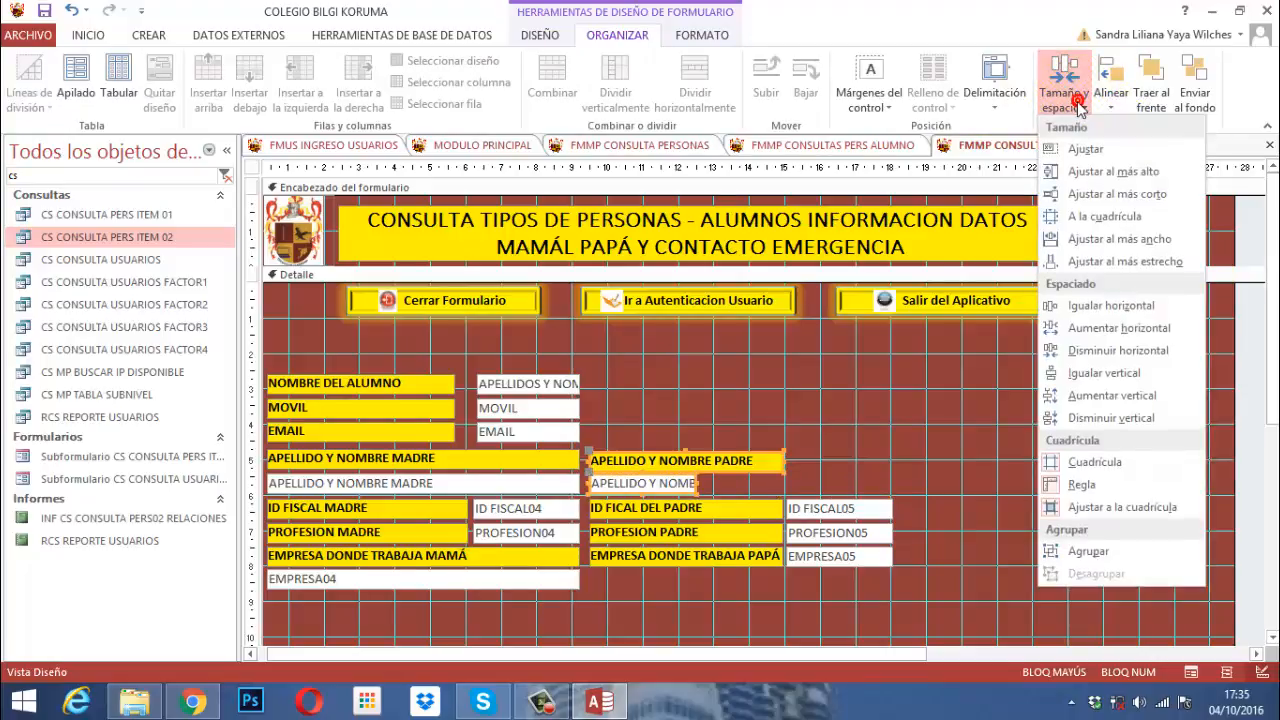
pyautogui.click(1148, 240)
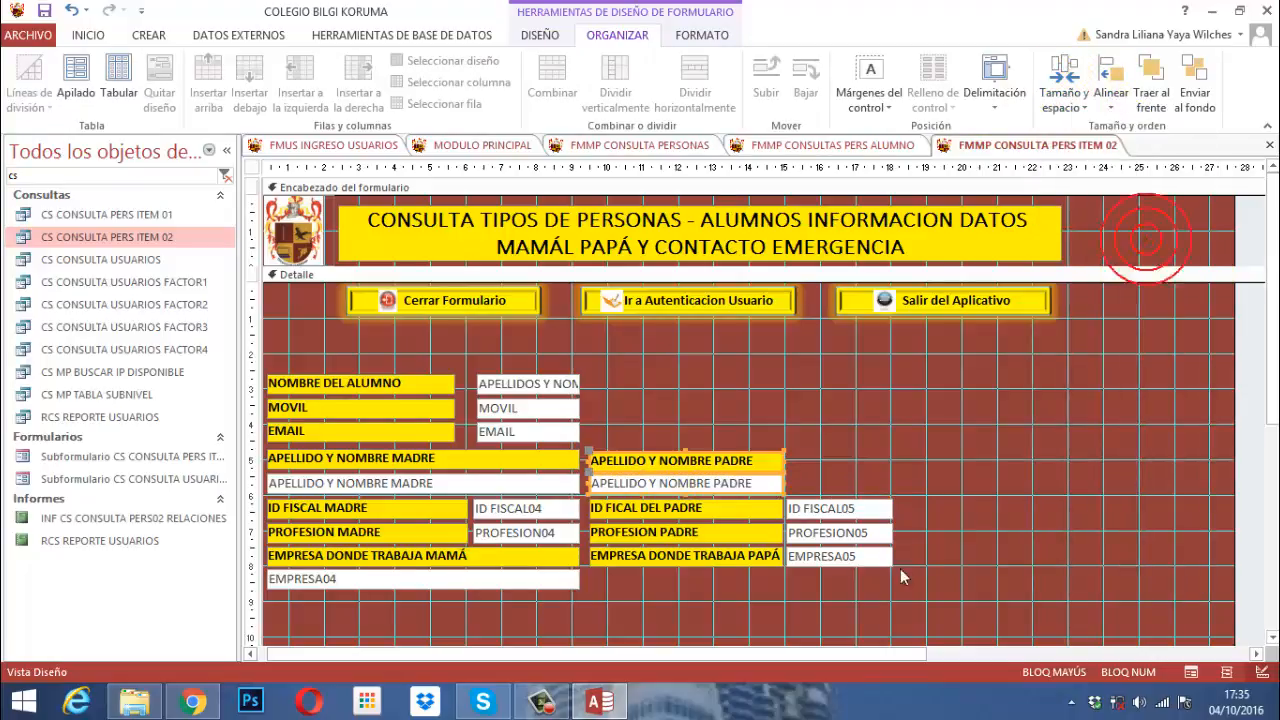
pyautogui.click(862, 470)
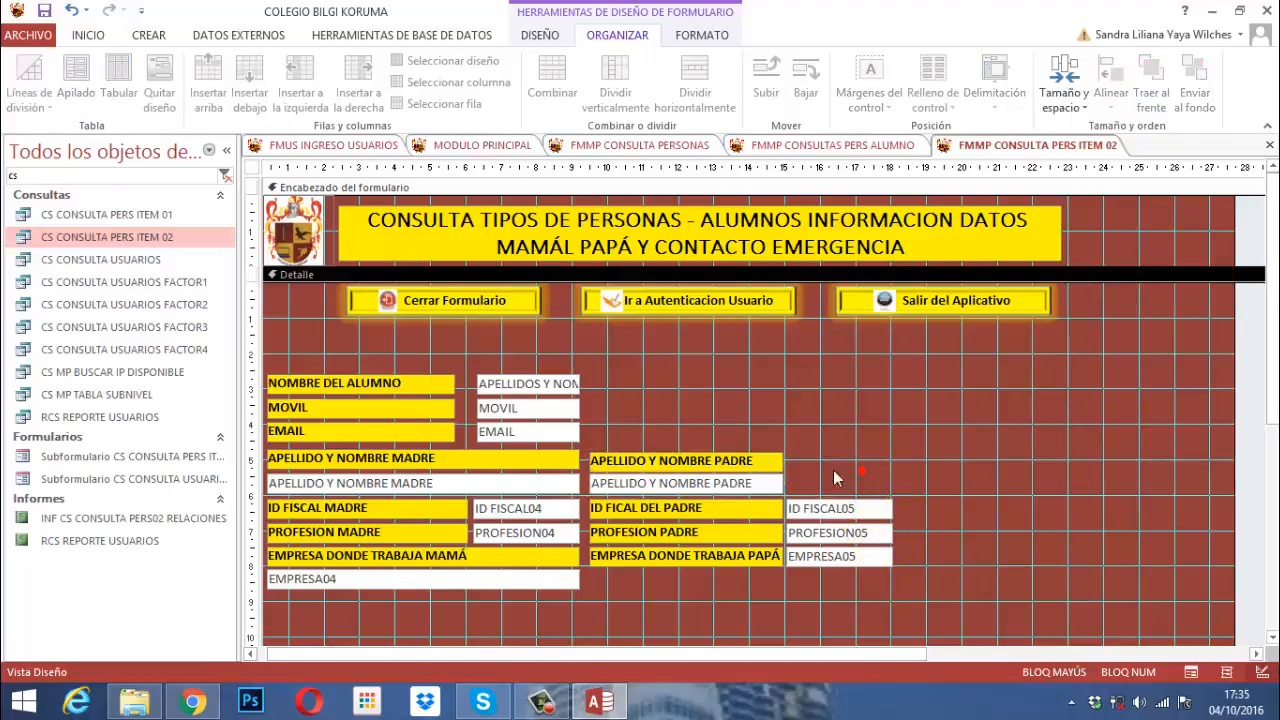
# Place the EMPRESA05 text box beneath the EMPRESA DONDE TRABAJA PAPÁ label and left-align both.
pyautogui.click(825, 564)
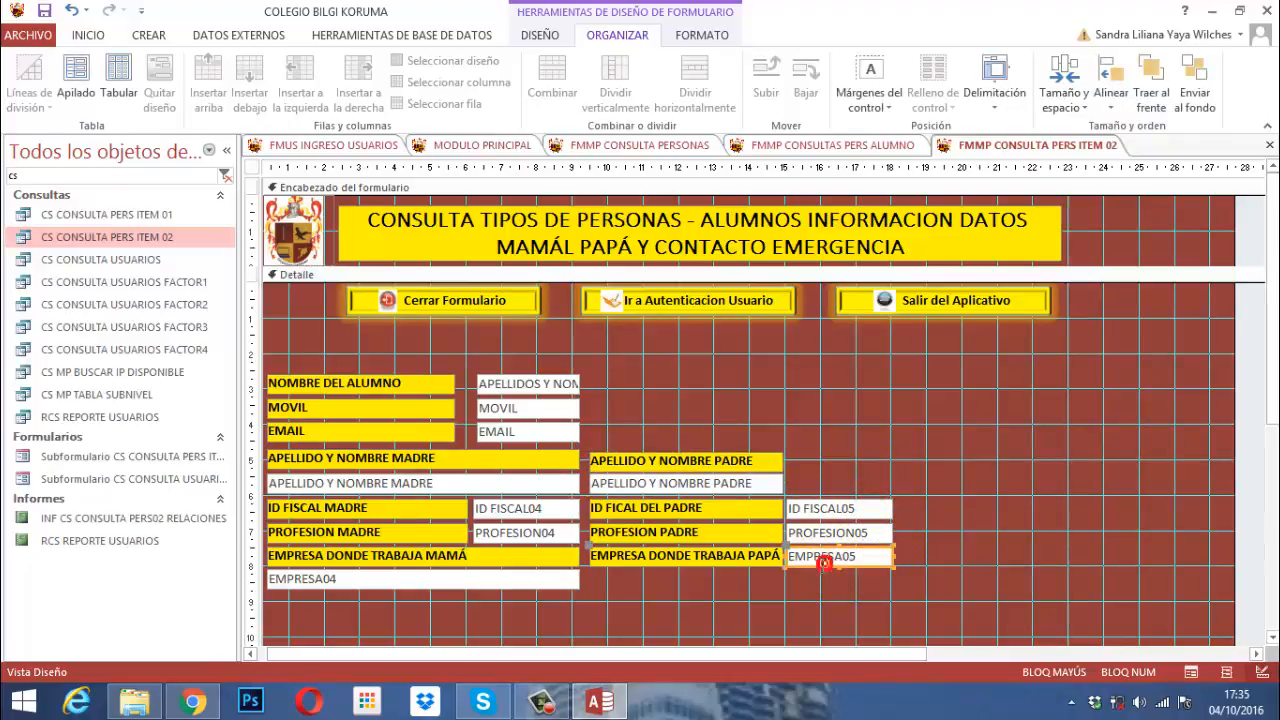
pyautogui.moveTo(800, 560)
pyautogui.mouseDown()
pyautogui.moveTo(806, 583)
pyautogui.moveTo(782, 596)
pyautogui.moveTo(785, 563)
pyautogui.moveTo(802, 564)
pyautogui.mouseUp()
pyautogui.click(978, 570)
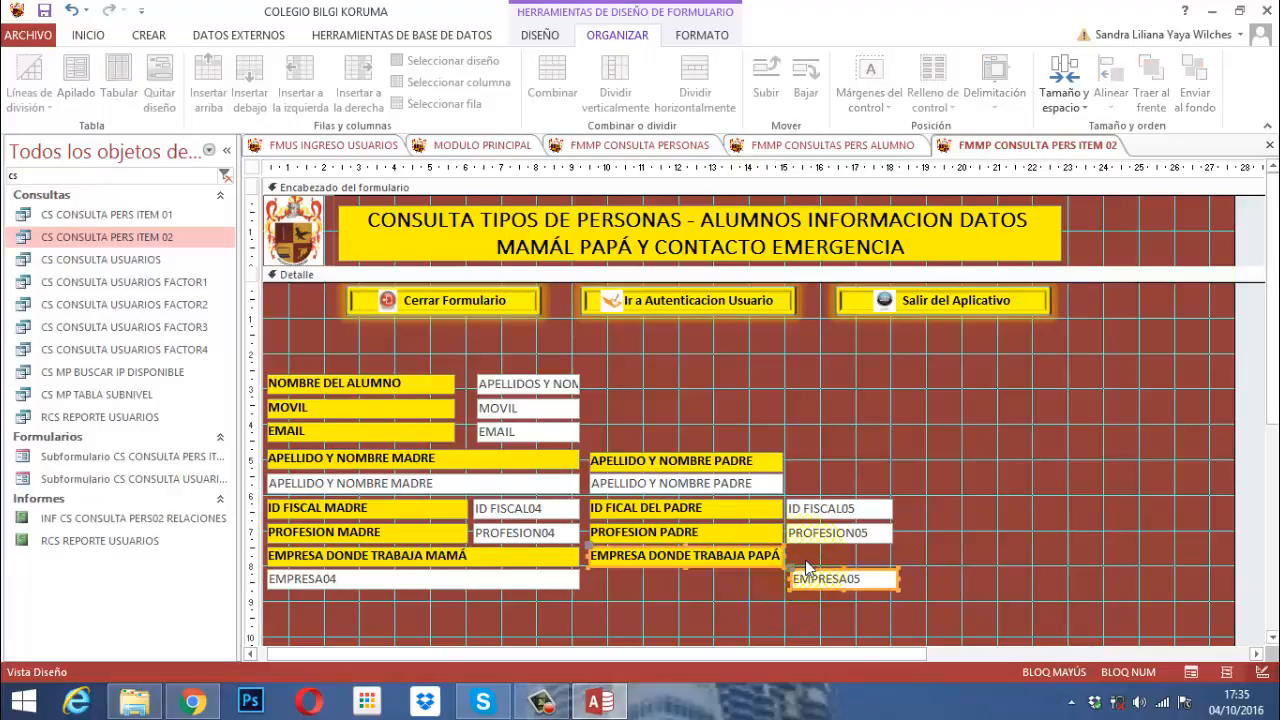
pyautogui.click(1110, 98)
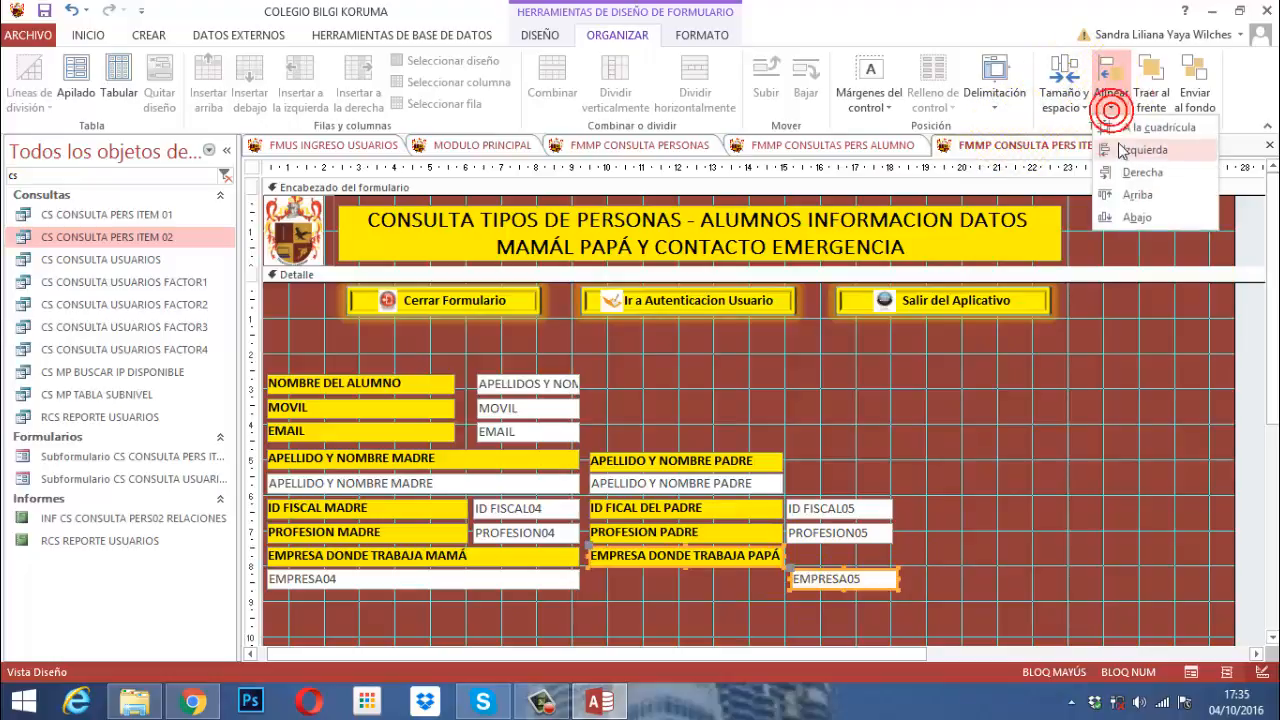
pyautogui.click(1127, 153)
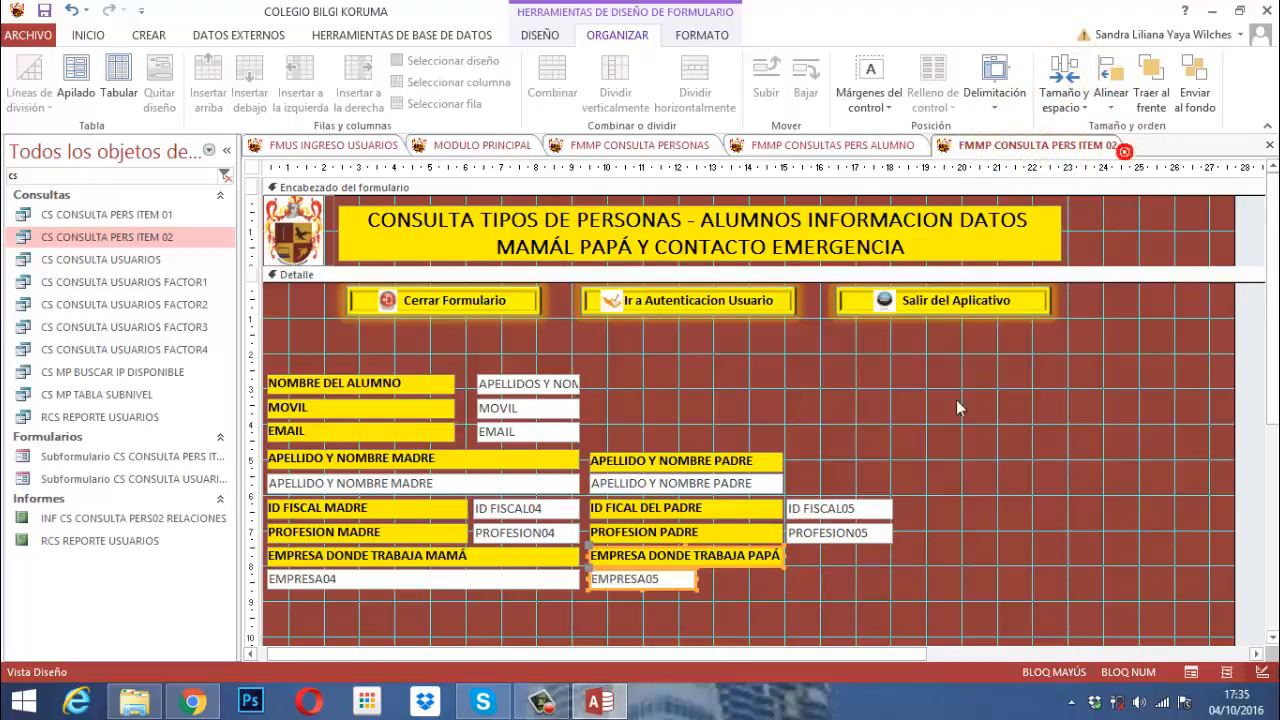
# Size the EMPRESA05 text box to the widest control so it matches its label.
pyautogui.click(1071, 112)
pyautogui.click(1128, 246)
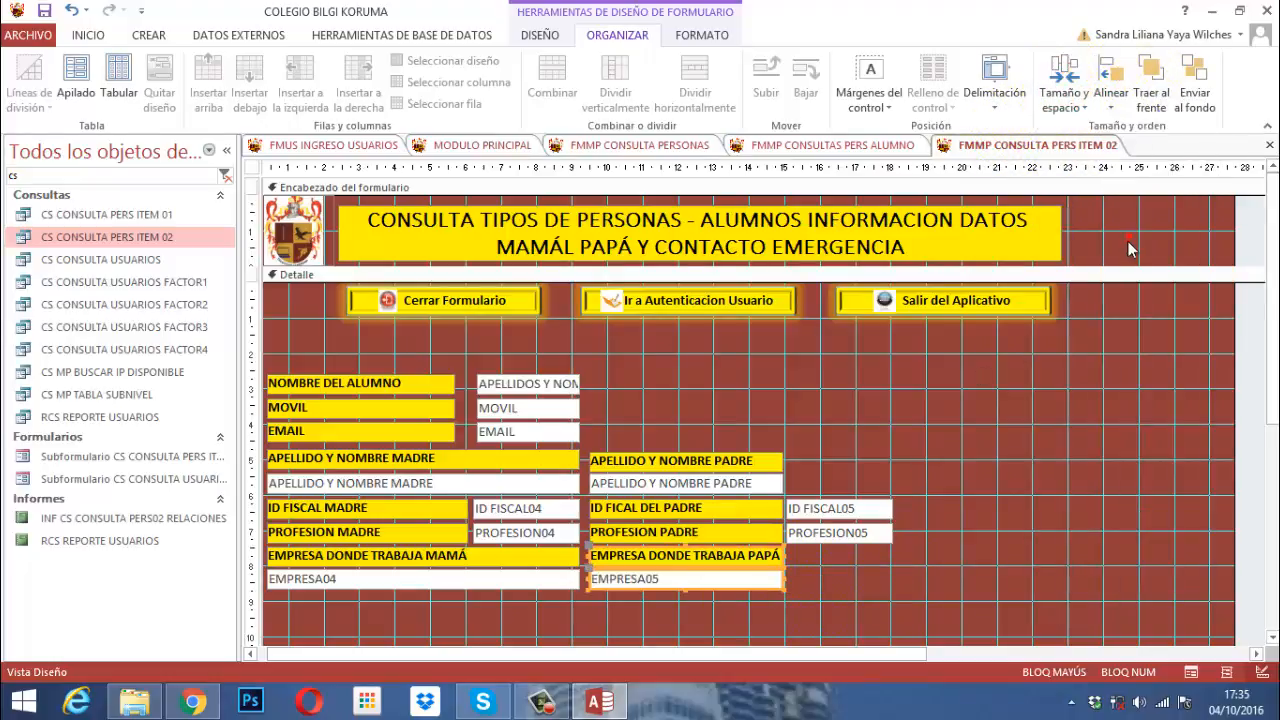
pyautogui.click(830, 584)
# Widen the father's name and company labels and text boxes together to about the right edge of the ID FISCAL05 text box.
pyautogui.moveTo(805, 440); pyautogui.dragTo(766, 490)
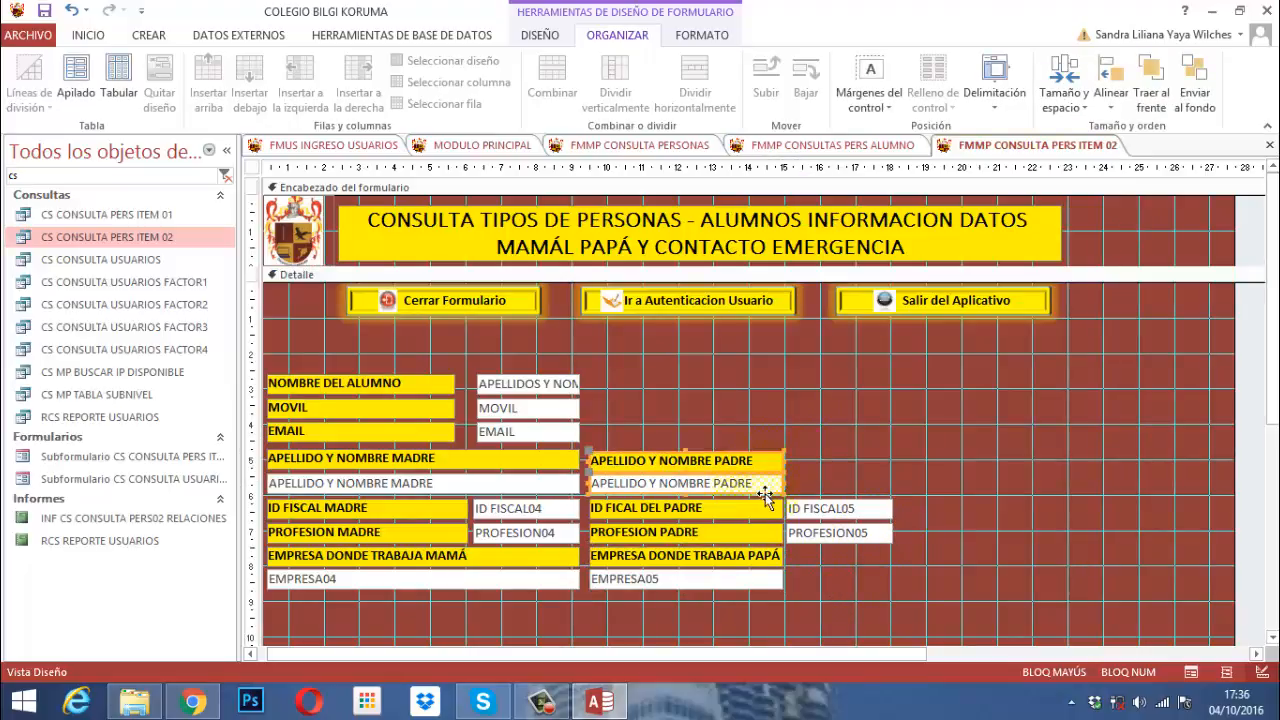
pyautogui.moveTo(804, 561); pyautogui.dragTo(734, 595)
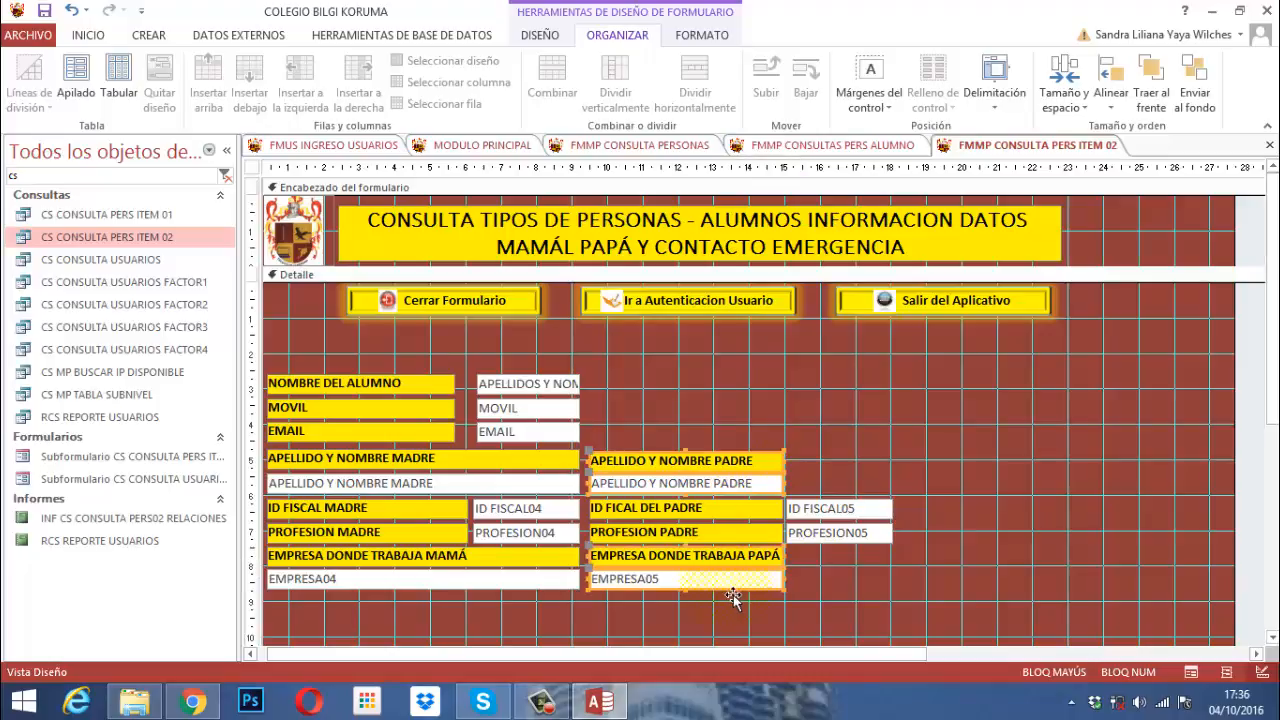
pyautogui.click(787, 463)
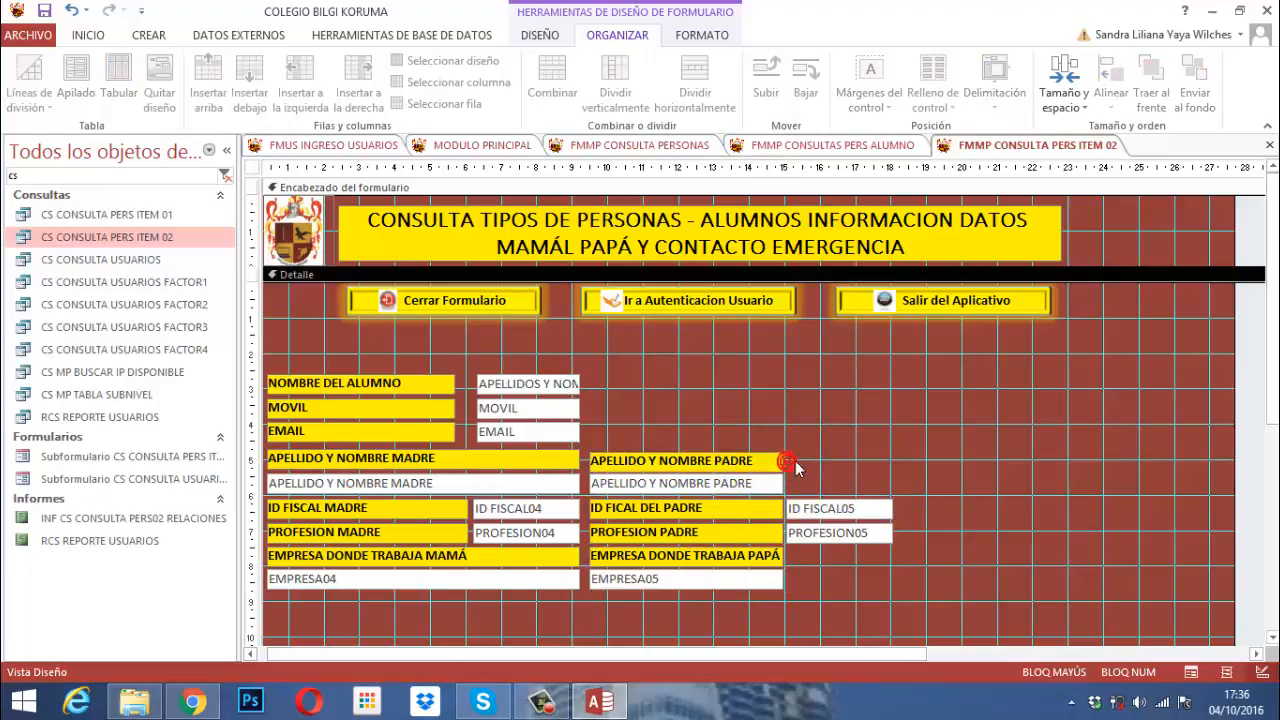
pyautogui.moveTo(786, 440); pyautogui.dragTo(762, 503)
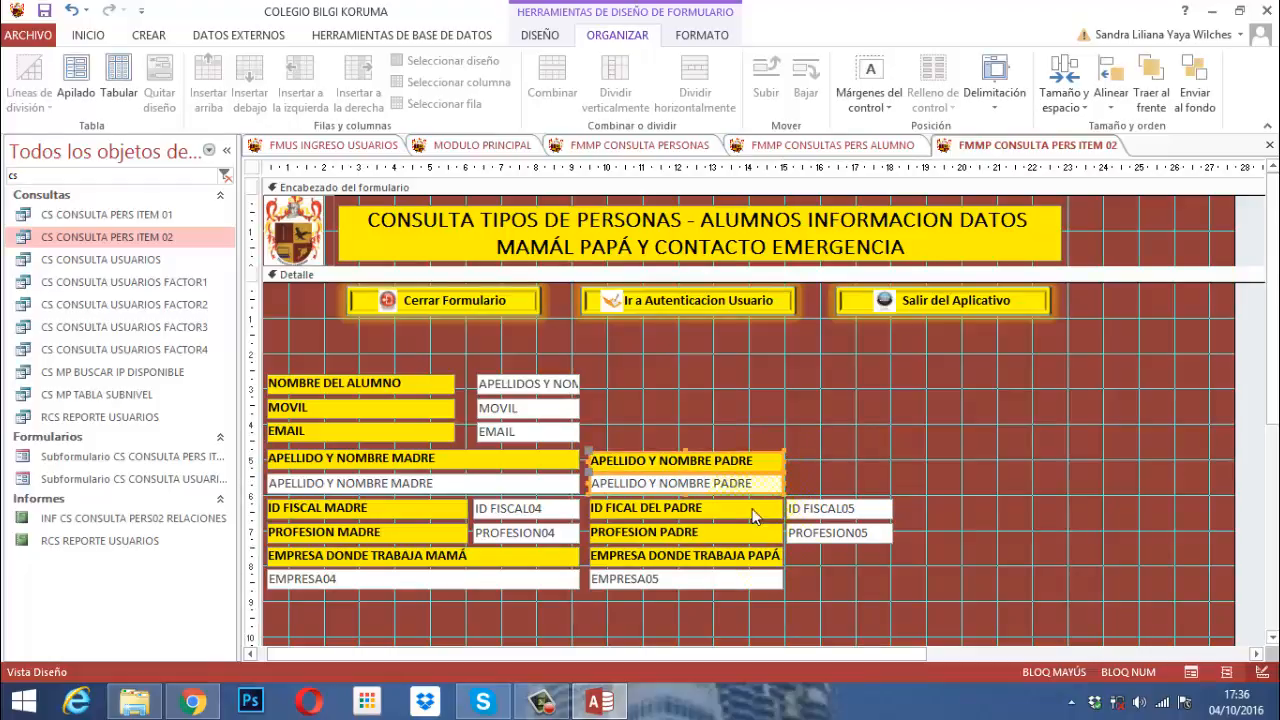
pyautogui.moveTo(812, 556); pyautogui.dragTo(751, 586)
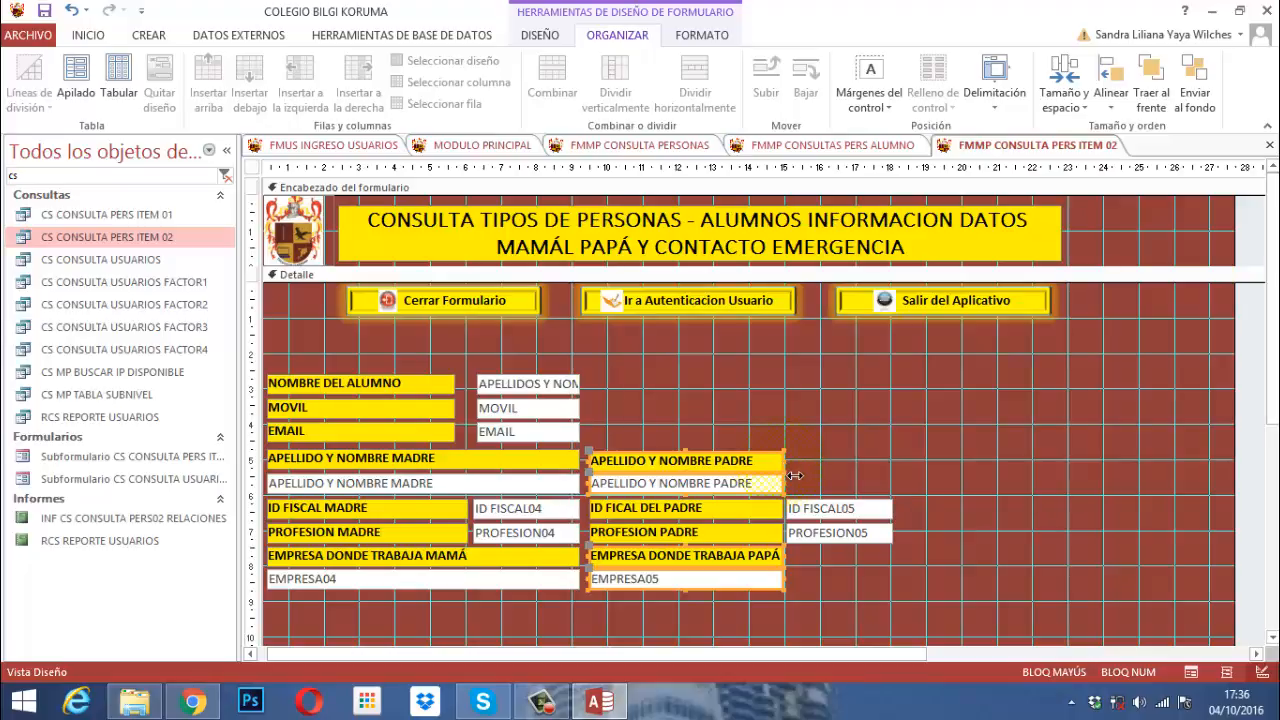
pyautogui.moveTo(795, 476); pyautogui.dragTo(892, 467)
pyautogui.click(929, 451)
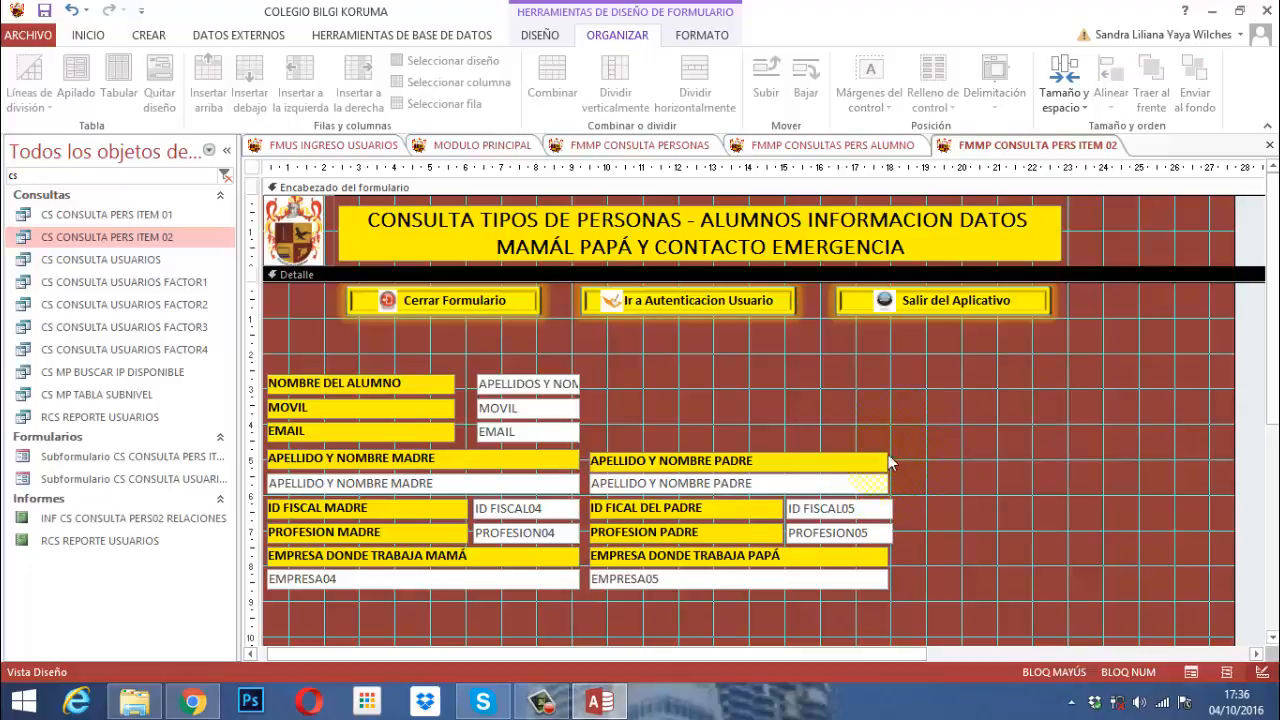
# Widen the father's name and company labels and text boxes slightly, and right-align them with the ID FISCAL05 and PROFESION05 text boxes.
pyautogui.moveTo(898, 443); pyautogui.dragTo(881, 500)
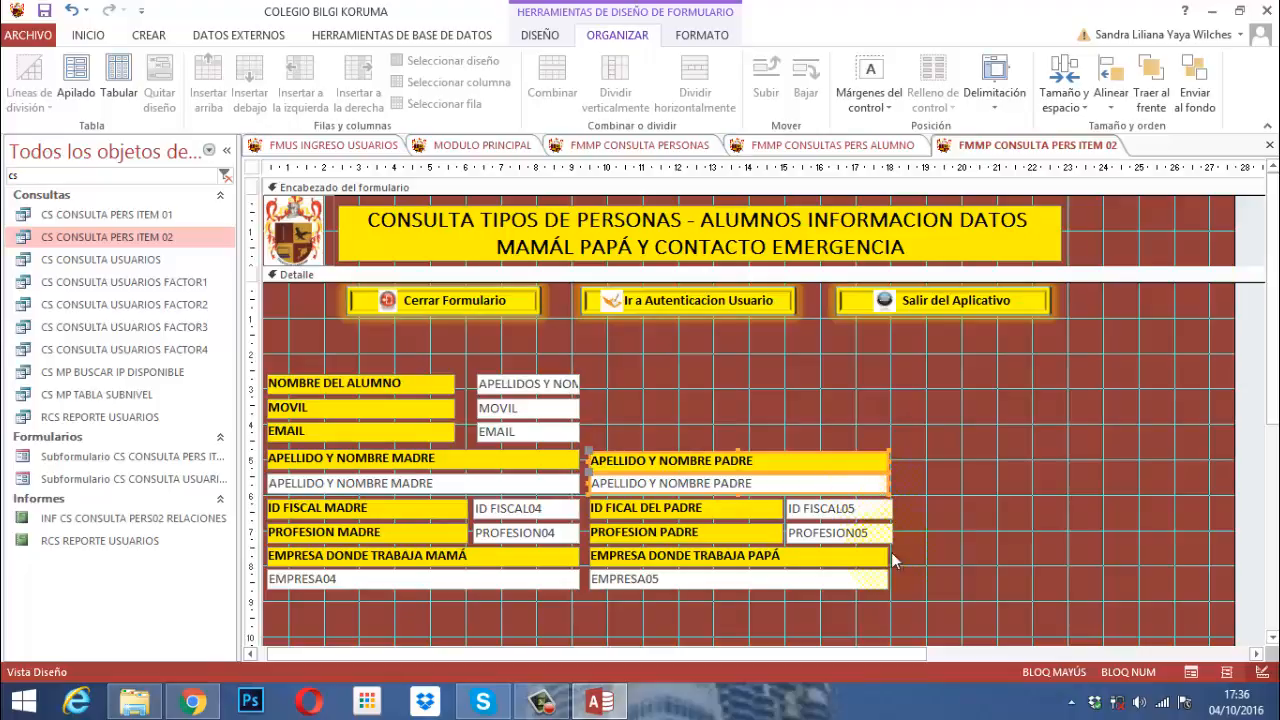
pyautogui.moveTo(925, 549); pyautogui.dragTo(830, 578)
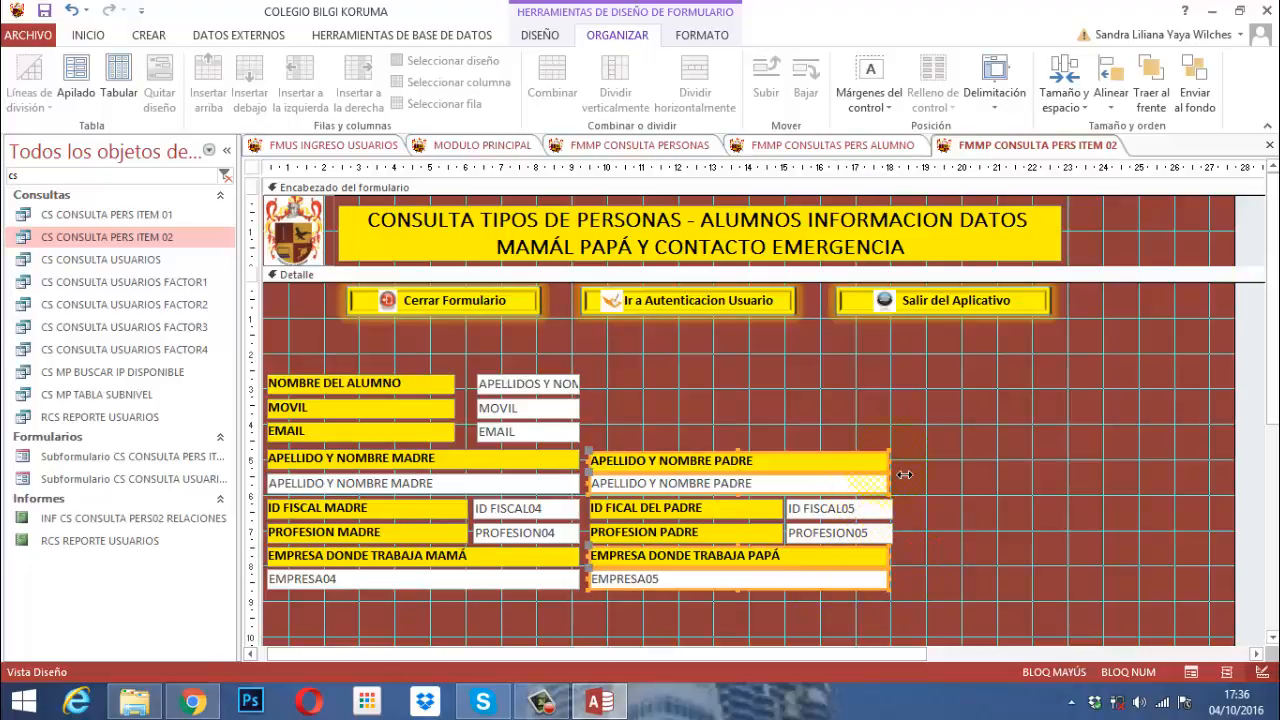
pyautogui.moveTo(890, 461); pyautogui.dragTo(849, 596)
pyautogui.click(934, 442)
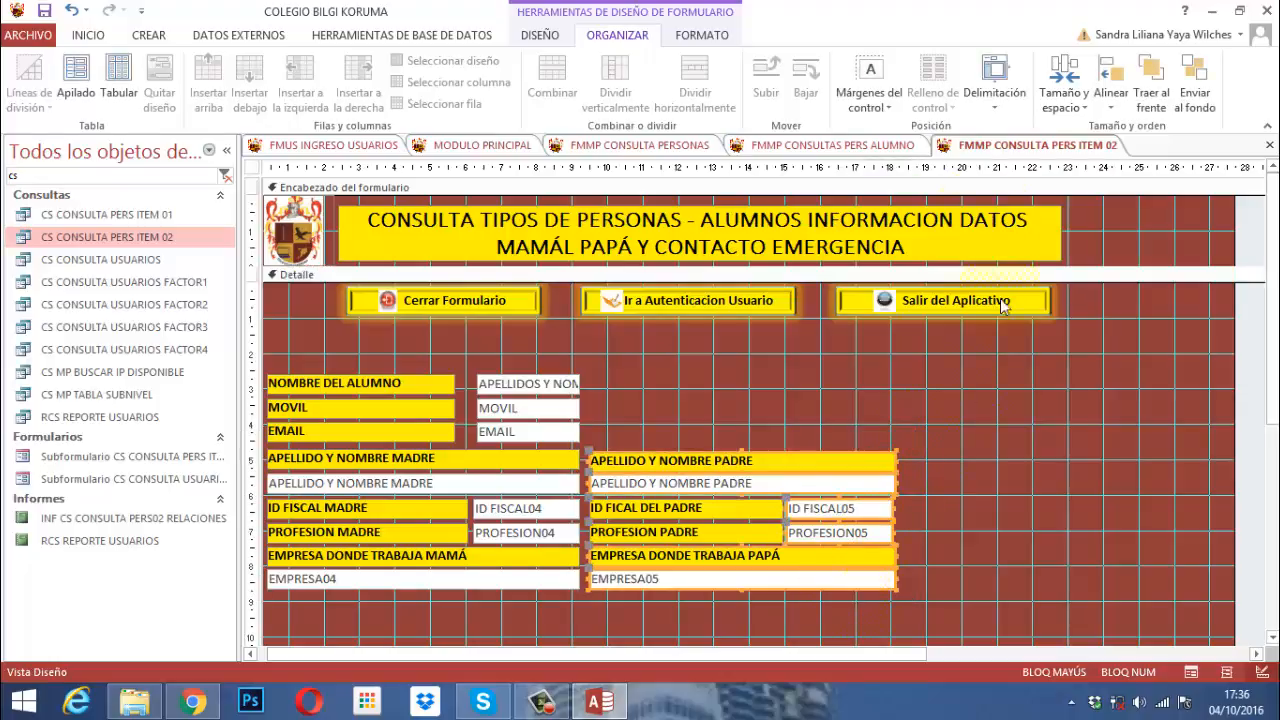
pyautogui.click(1110, 95)
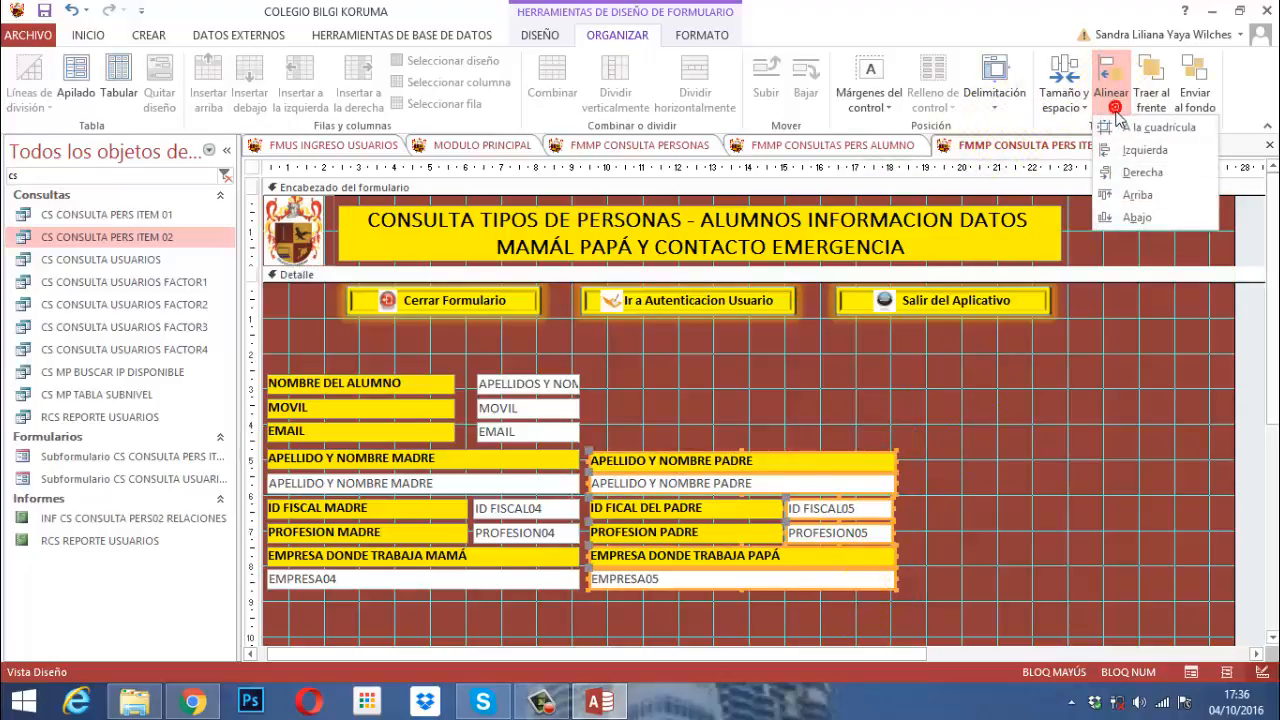
pyautogui.click(1145, 174)
pyautogui.click(955, 490)
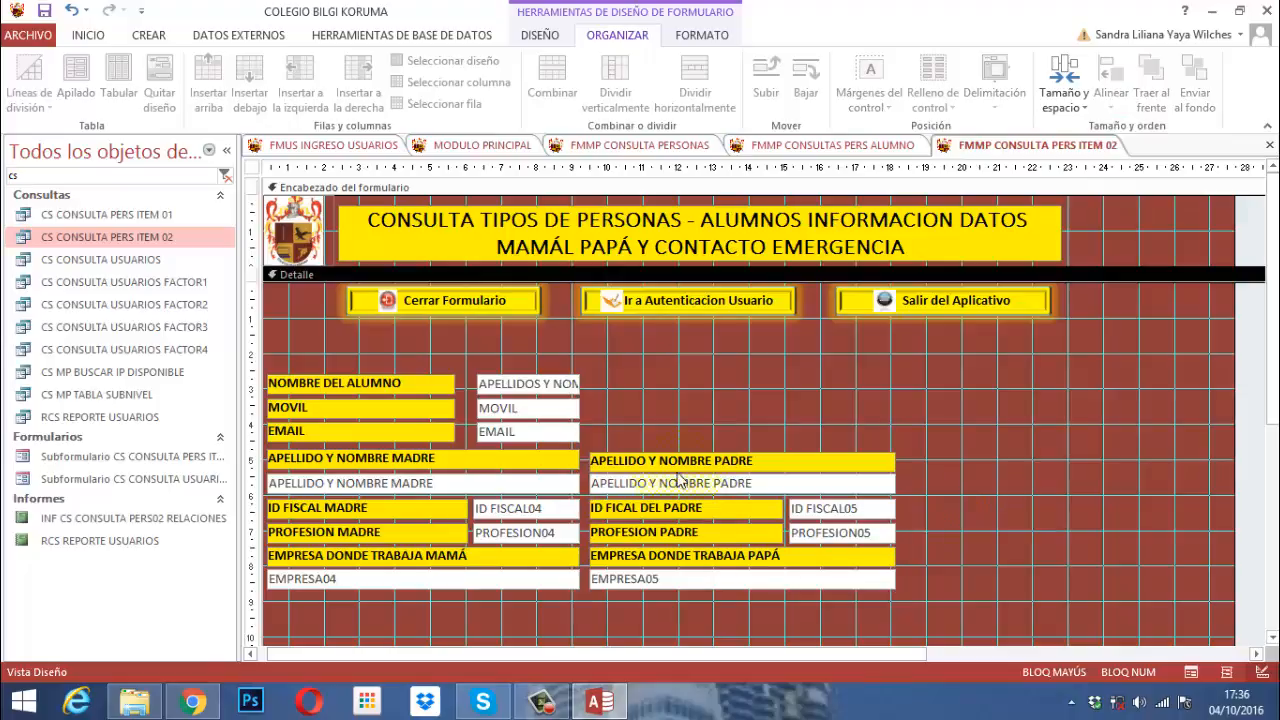
# Left-align all the father's labels with the APELLIDO Y NOMBRE PADRE and EMPRESA05 text boxes.
pyautogui.moveTo(634, 434); pyautogui.dragTo(751, 583)
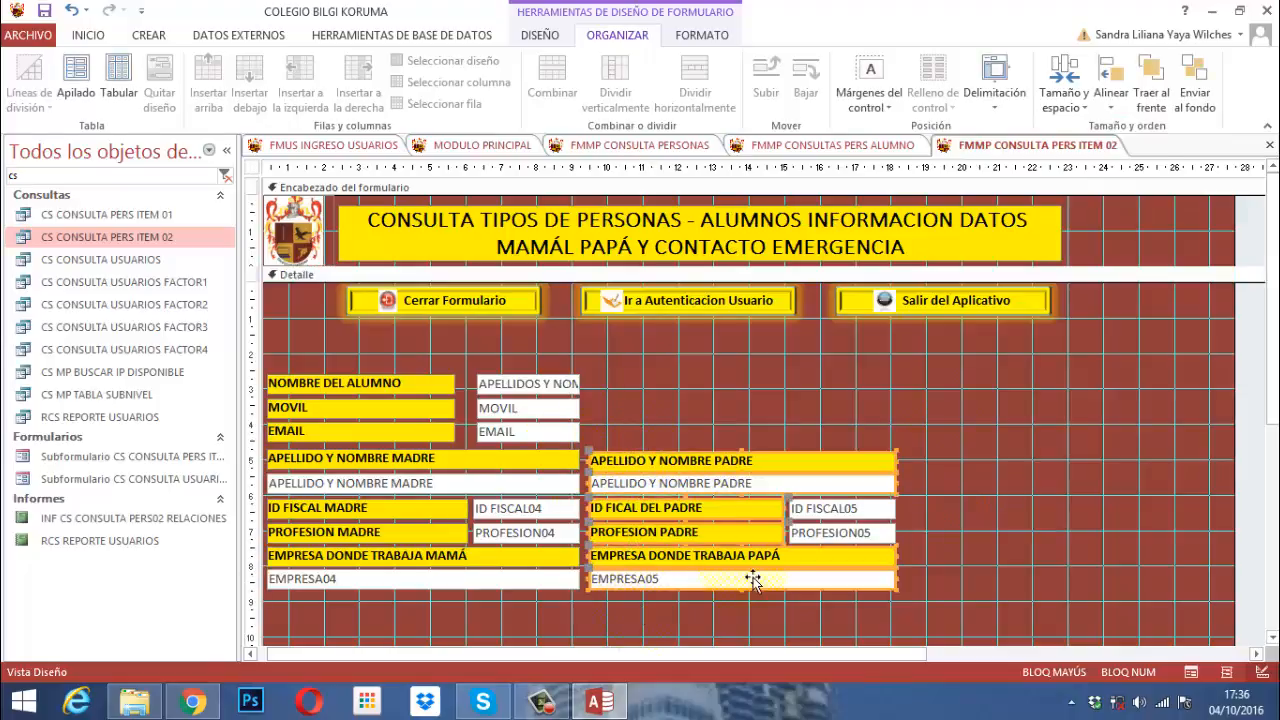
pyautogui.click(1107, 105)
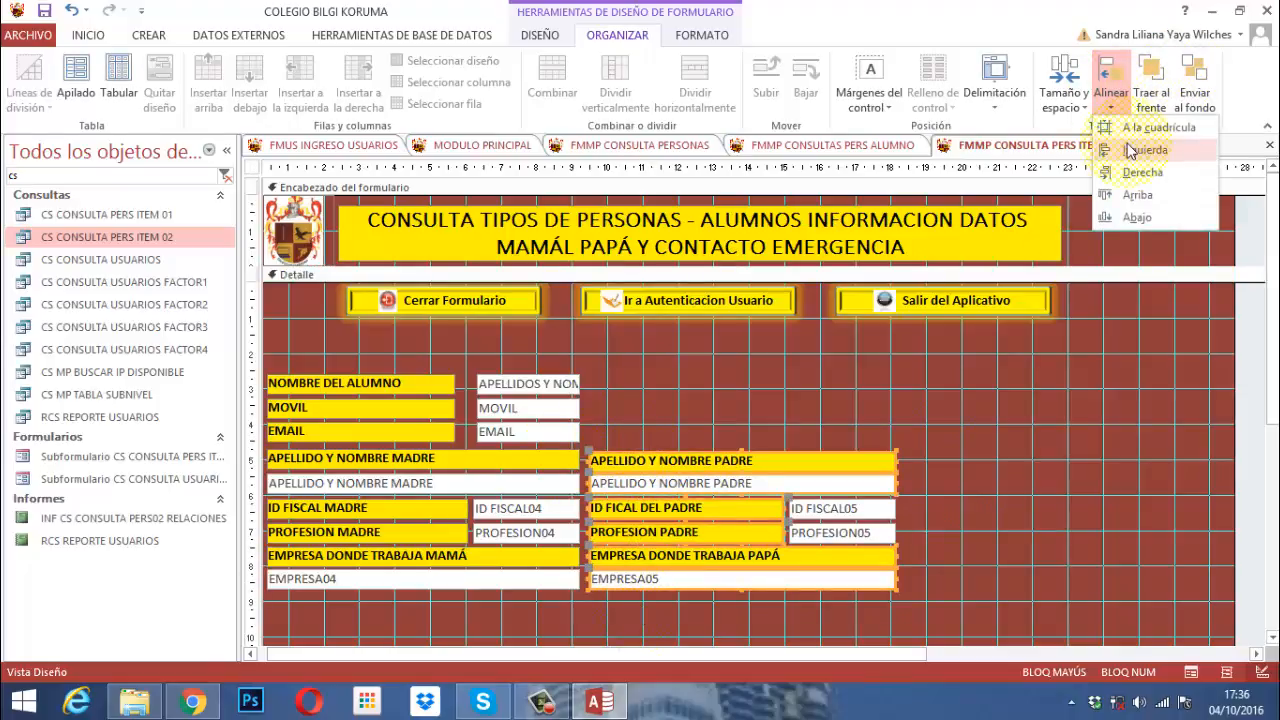
pyautogui.click(1128, 147)
pyautogui.click(963, 487)
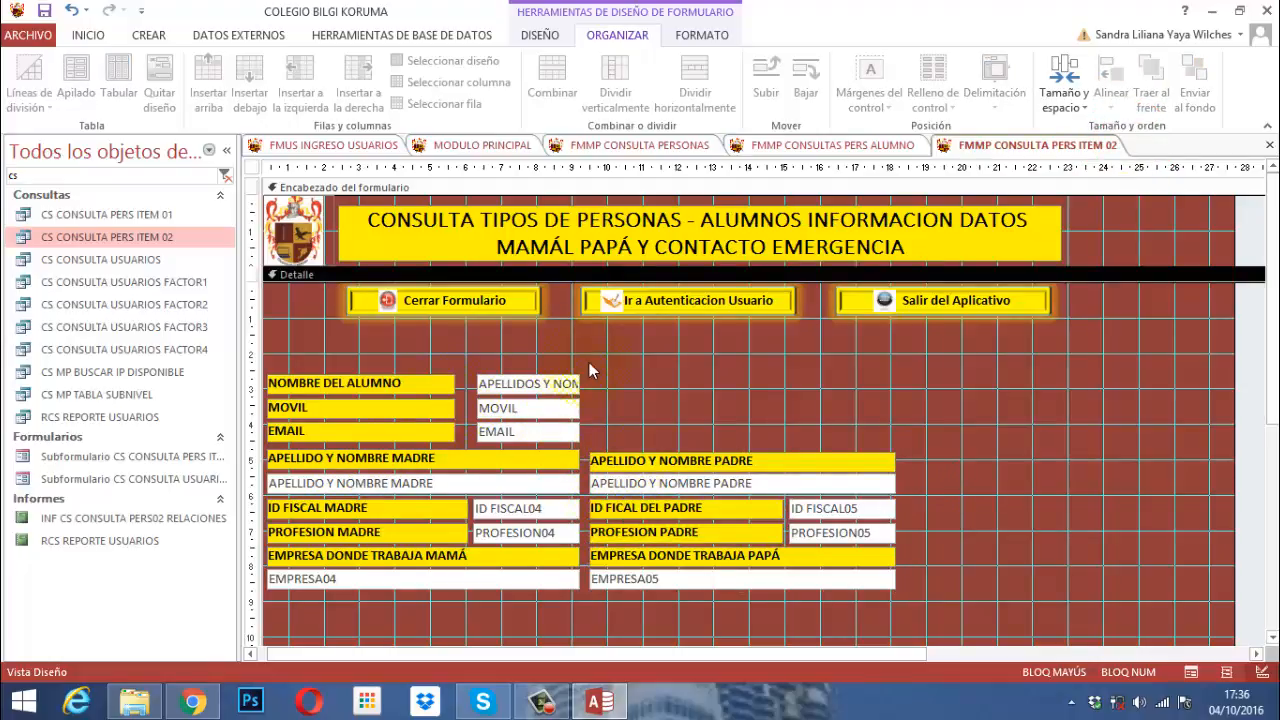
# Move the student's name, MOVIL and EMAIL labels and text boxes about 4 cm to the right, and widen the form to about 33 cm.
pyautogui.moveTo(589, 362); pyautogui.dragTo(519, 417)
pyautogui.click(817, 381)
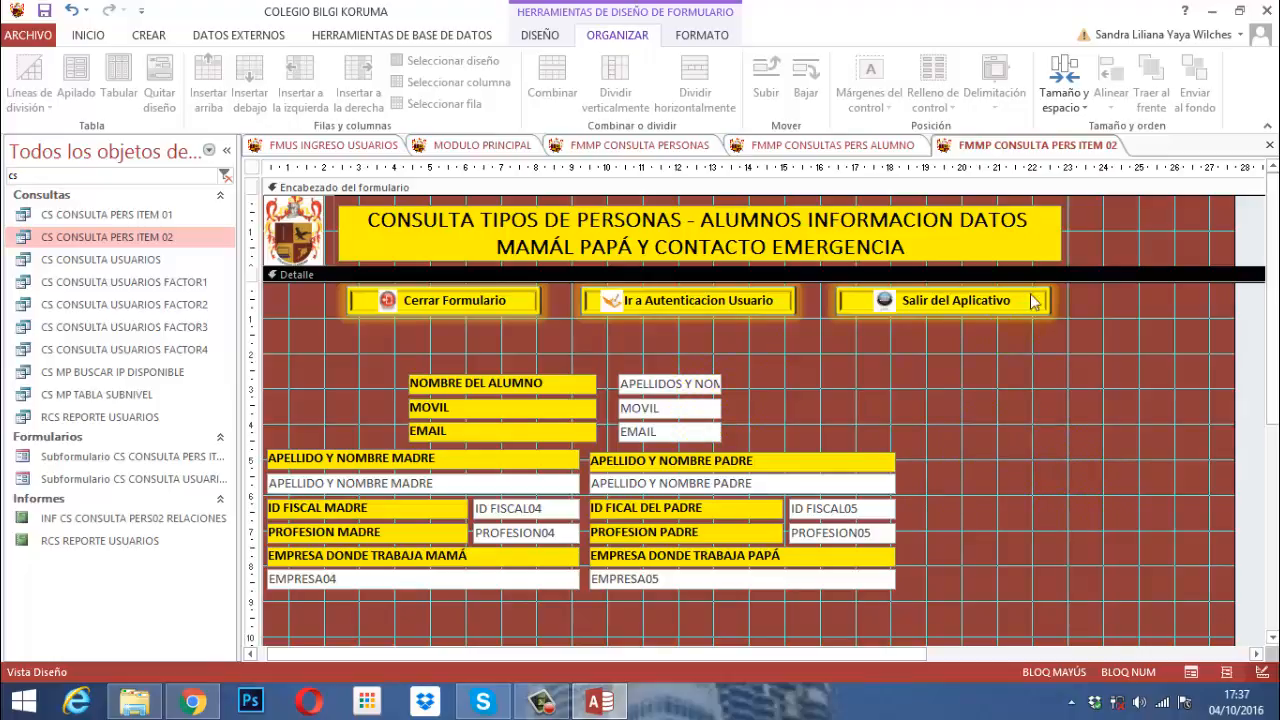
pyautogui.click(227, 150)
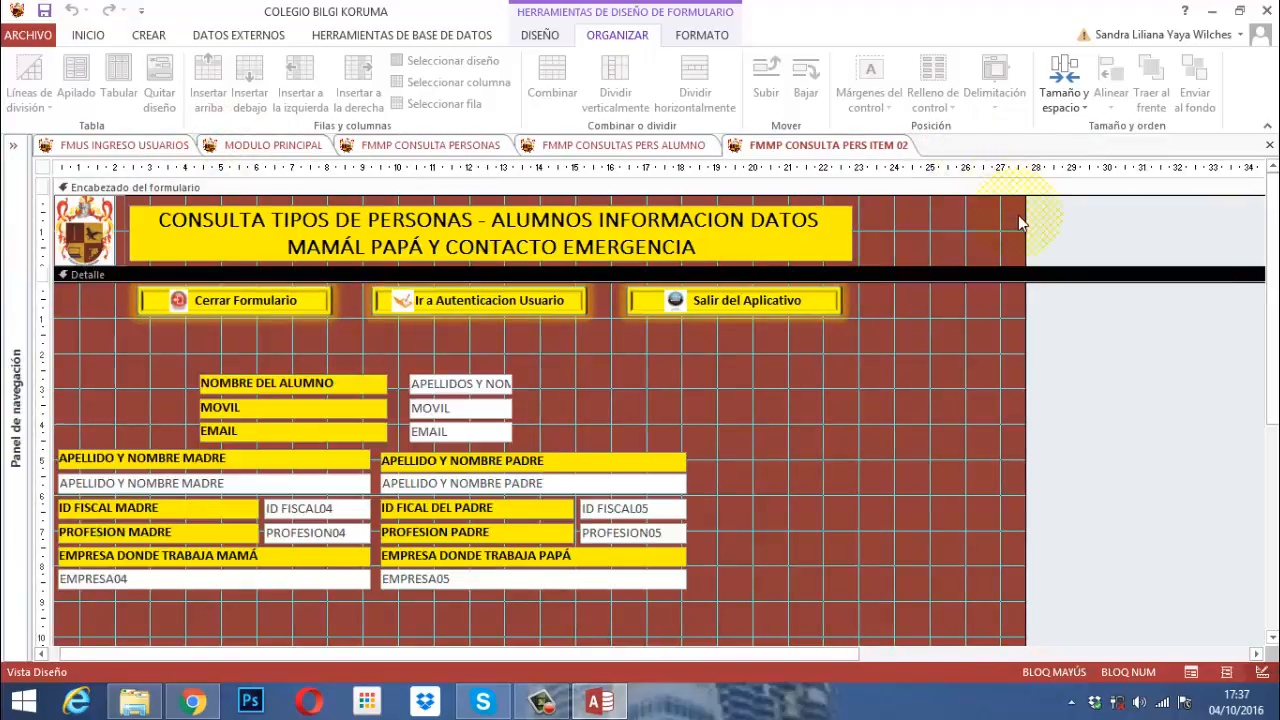
pyautogui.moveTo(1035, 222); pyautogui.dragTo(1226, 231)
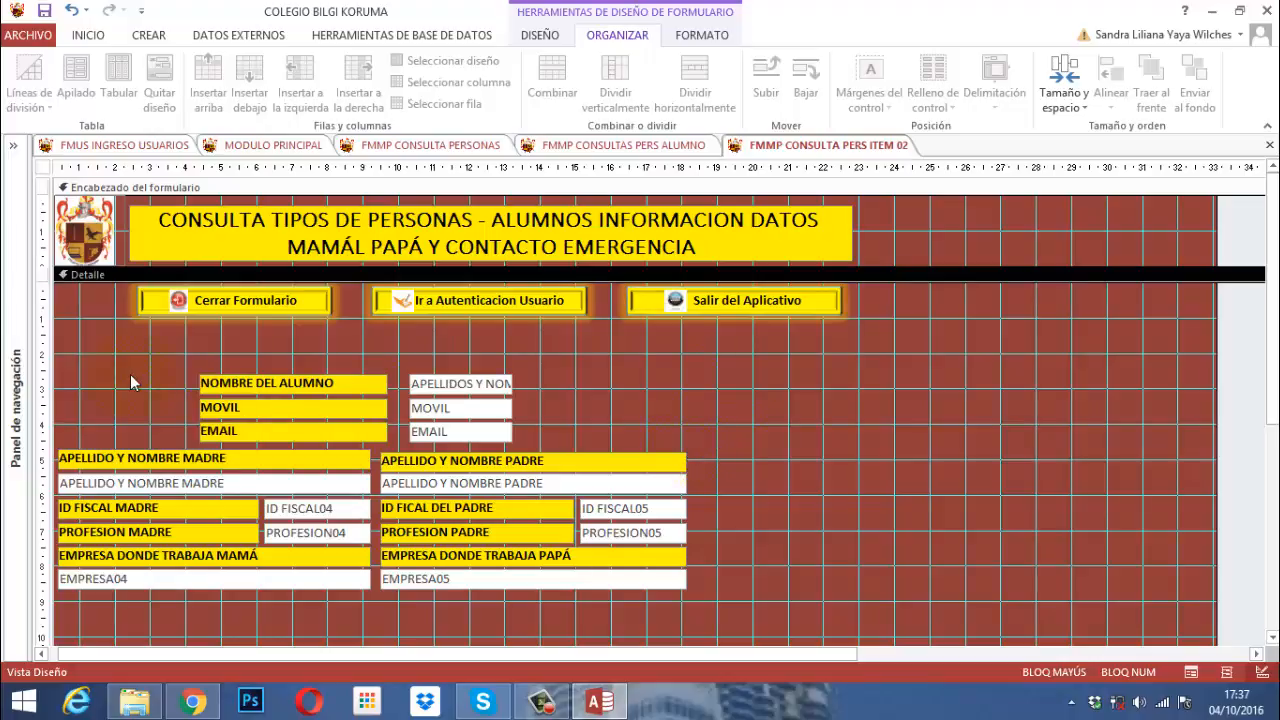
# Insert a combo box below the Salir del Aplicativo button that finds a form record by the selected value, using the IDREG field.
pyautogui.click(545, 34)
pyautogui.click(568, 82)
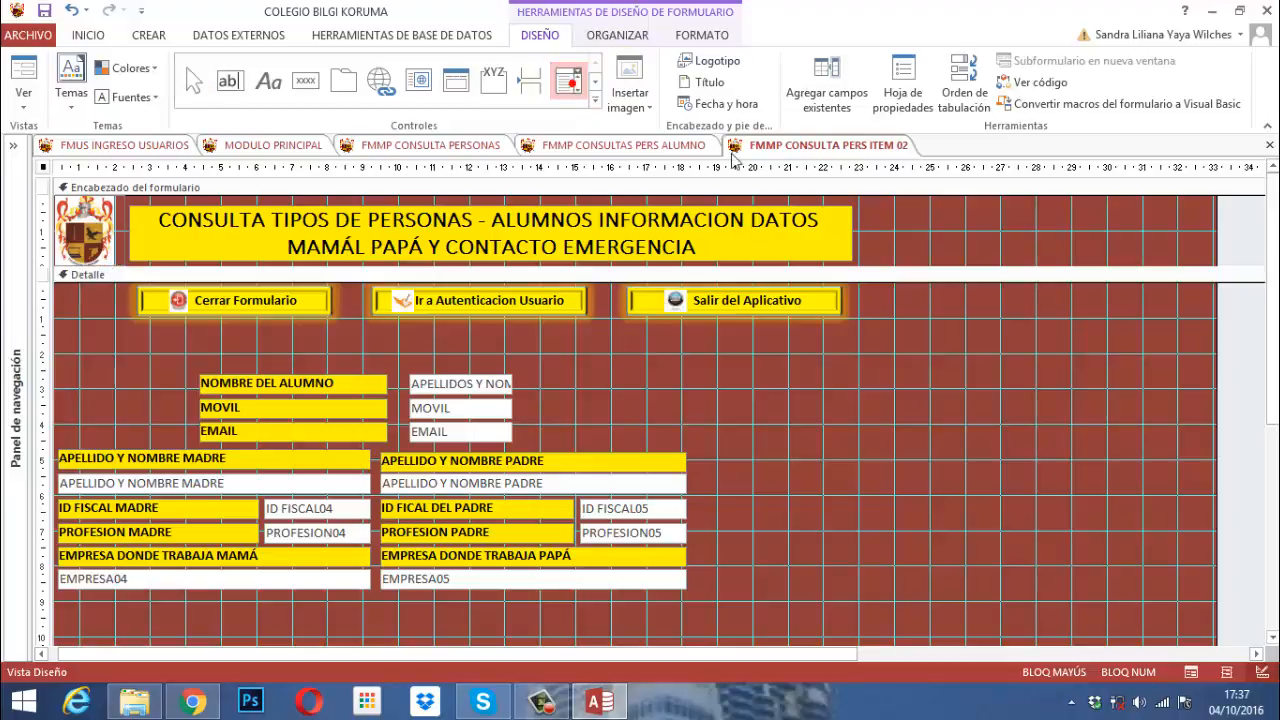
pyautogui.click(640, 346)
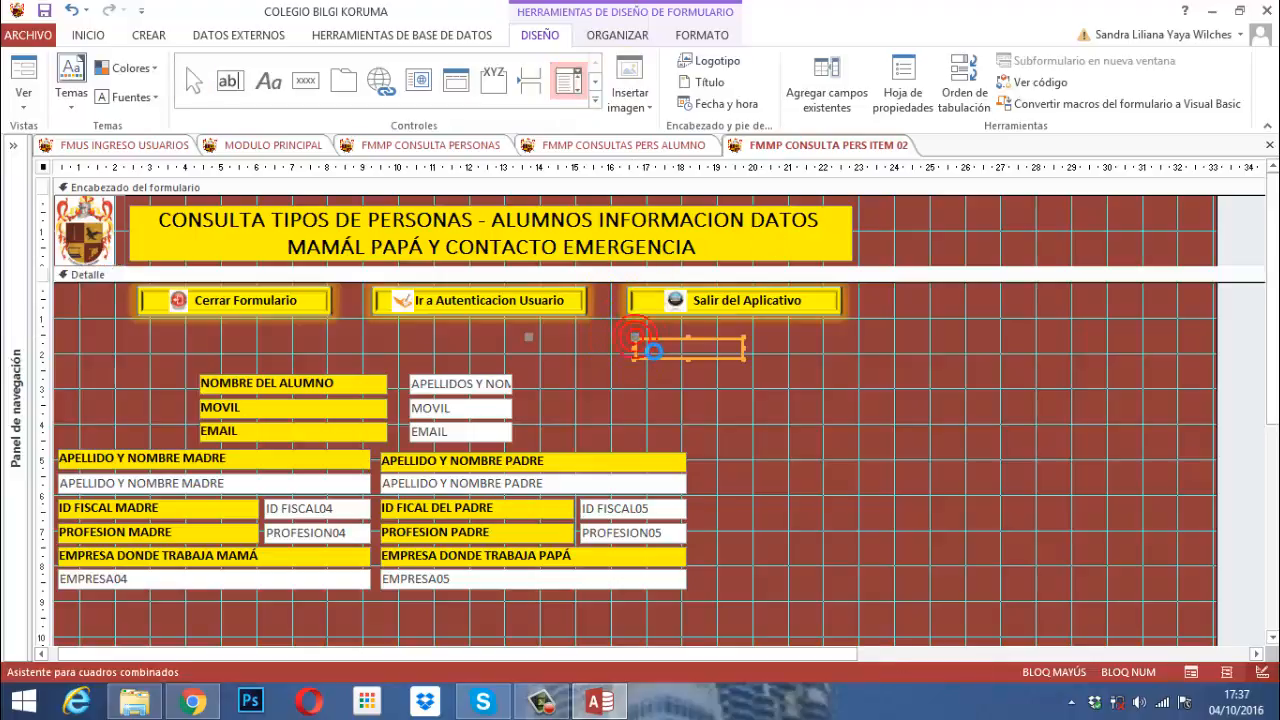
pyautogui.click(593, 308)
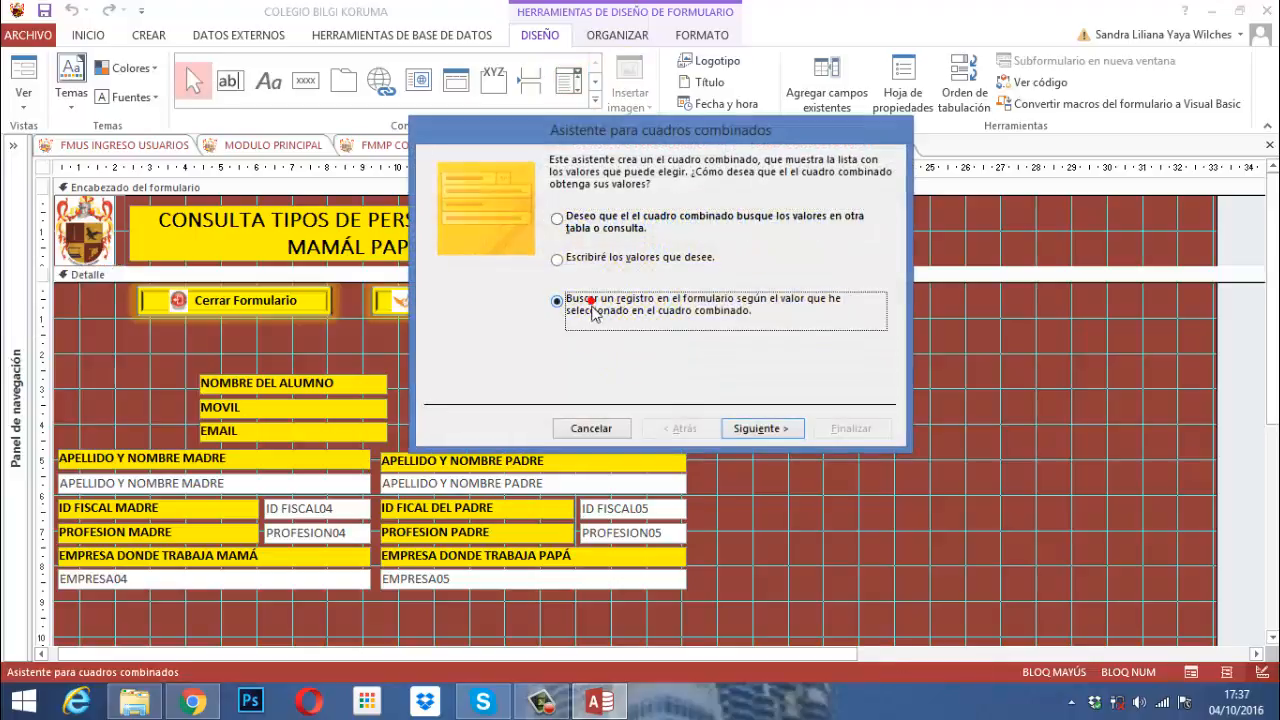
pyautogui.click(758, 428)
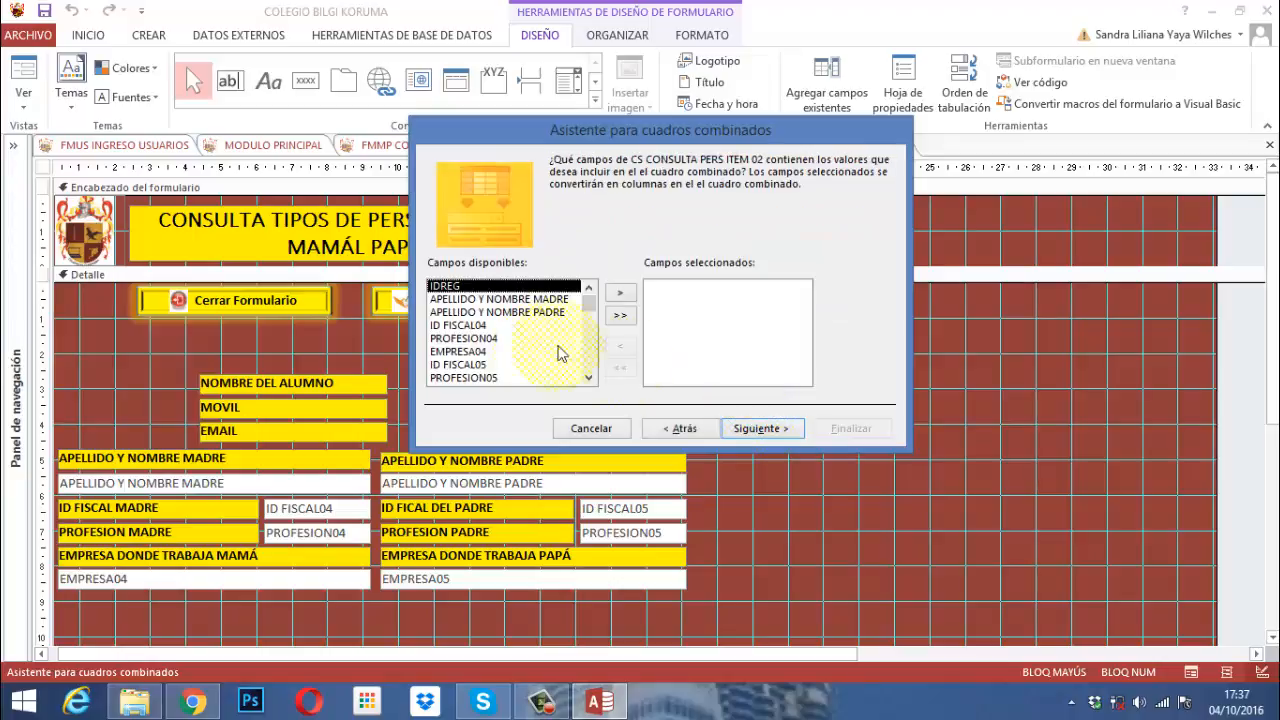
pyautogui.click(620, 298)
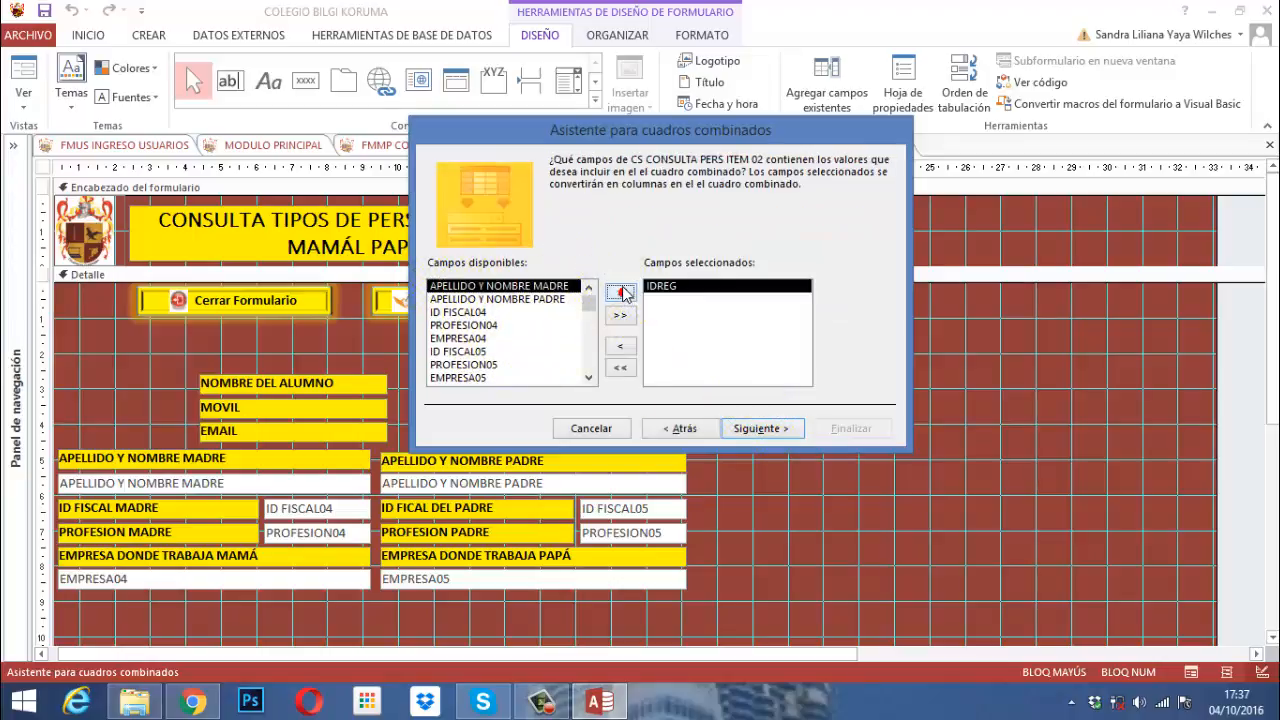
pyautogui.click(765, 429)
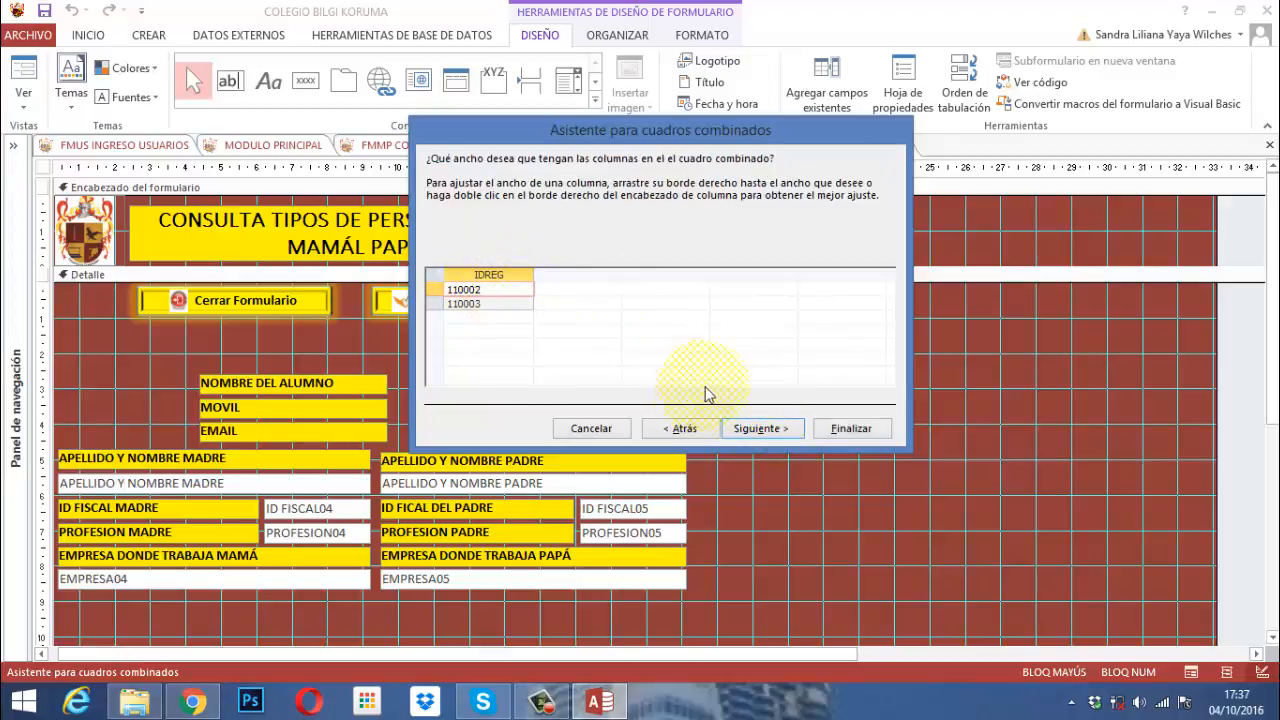
# Keep the default column width, label the combo box ID REGISTRO ALUMNO A CONSULTAR and finish the wizard.
pyautogui.click(760, 429)
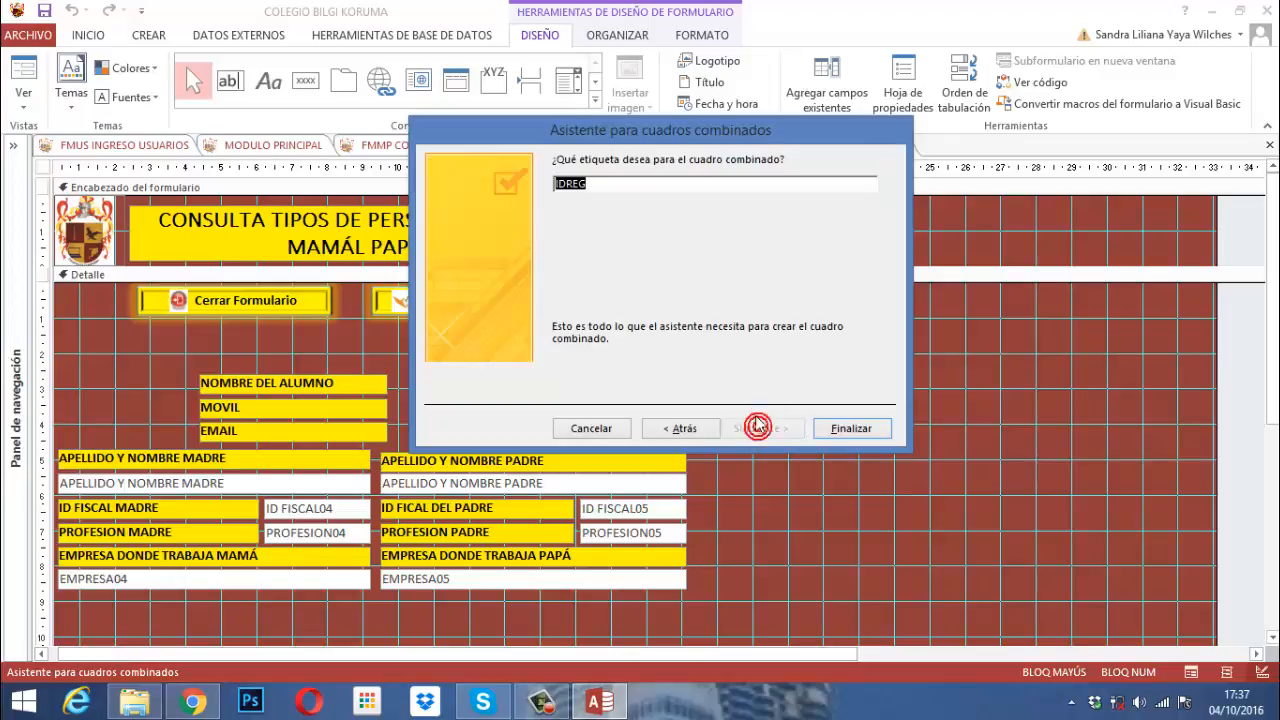
pyautogui.write('ID REGIS')
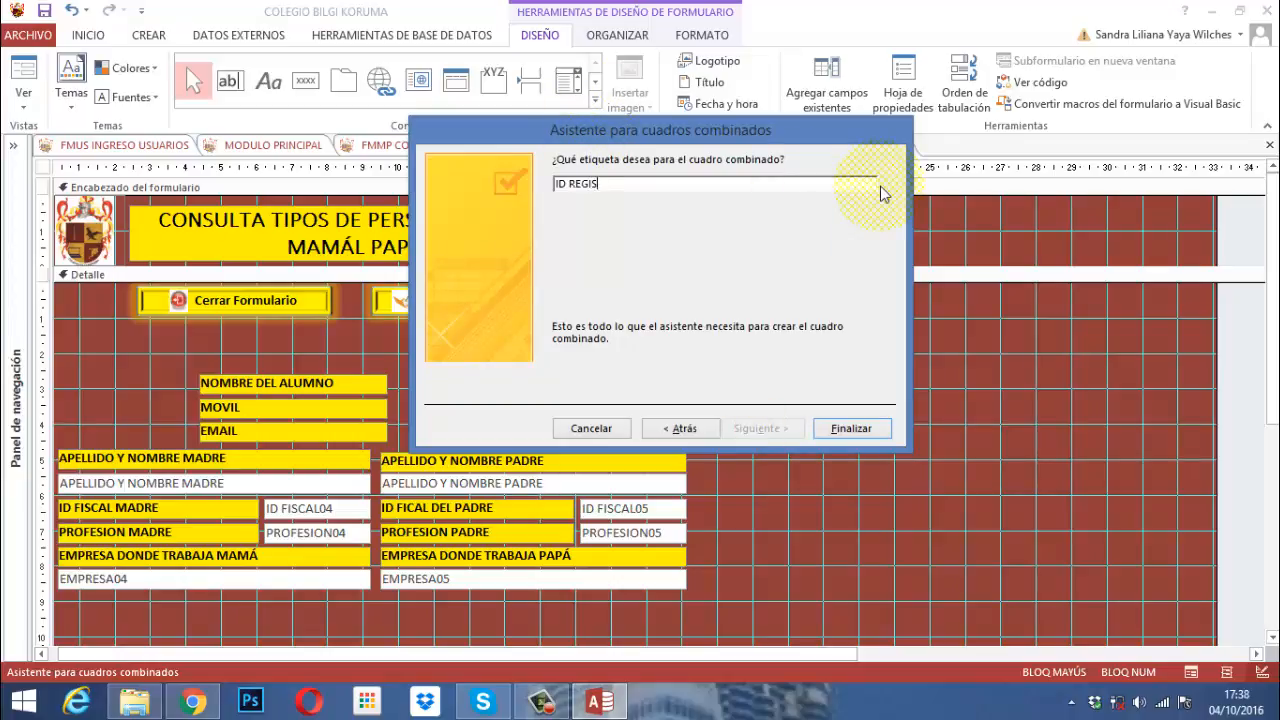
pyautogui.write('TRO ALUMNO A CONSULTAR')
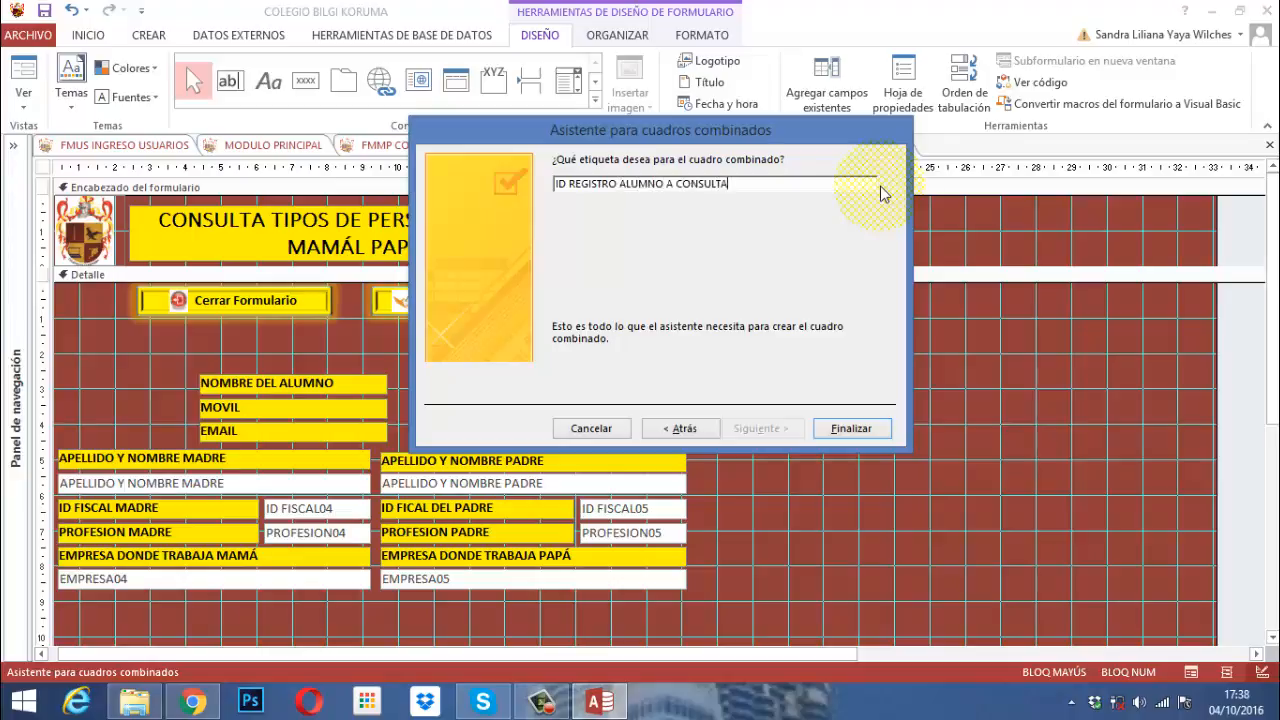
pyautogui.click(840, 430)
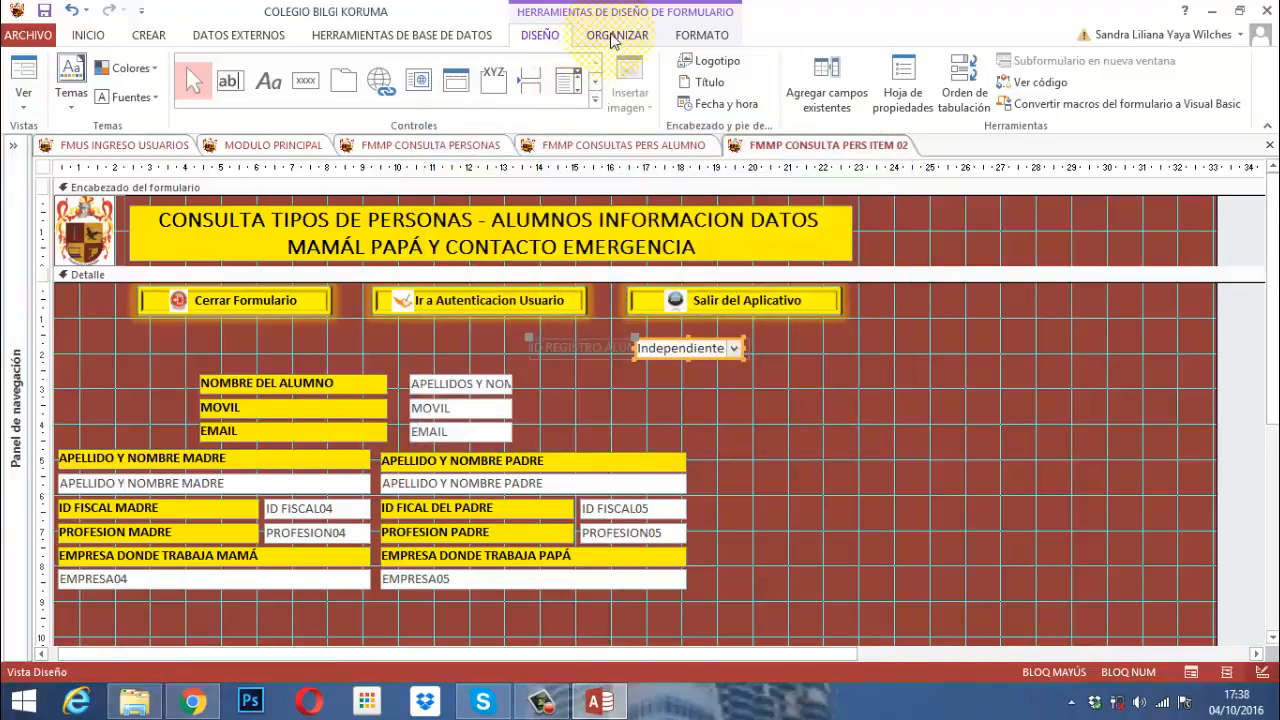
# Expand the combo box's label to show its full text by applying a stacked layout and removing it again.
pyautogui.click(617, 36)
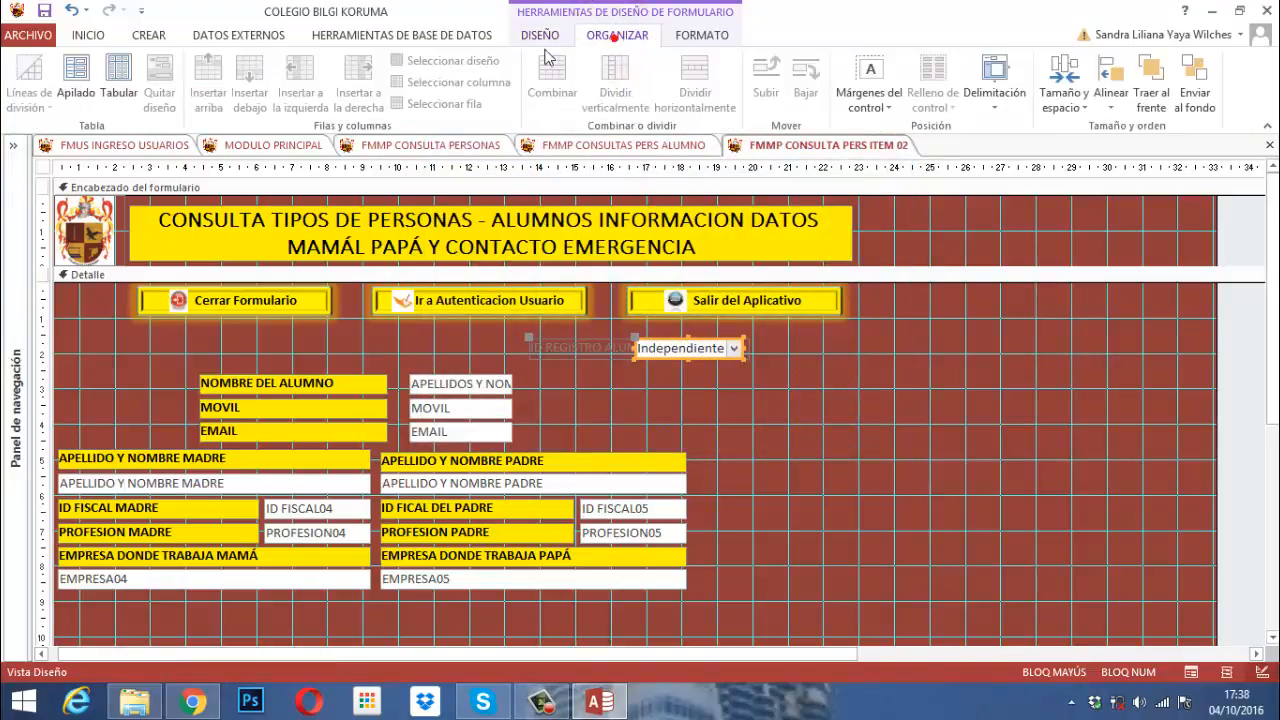
pyautogui.click(78, 78)
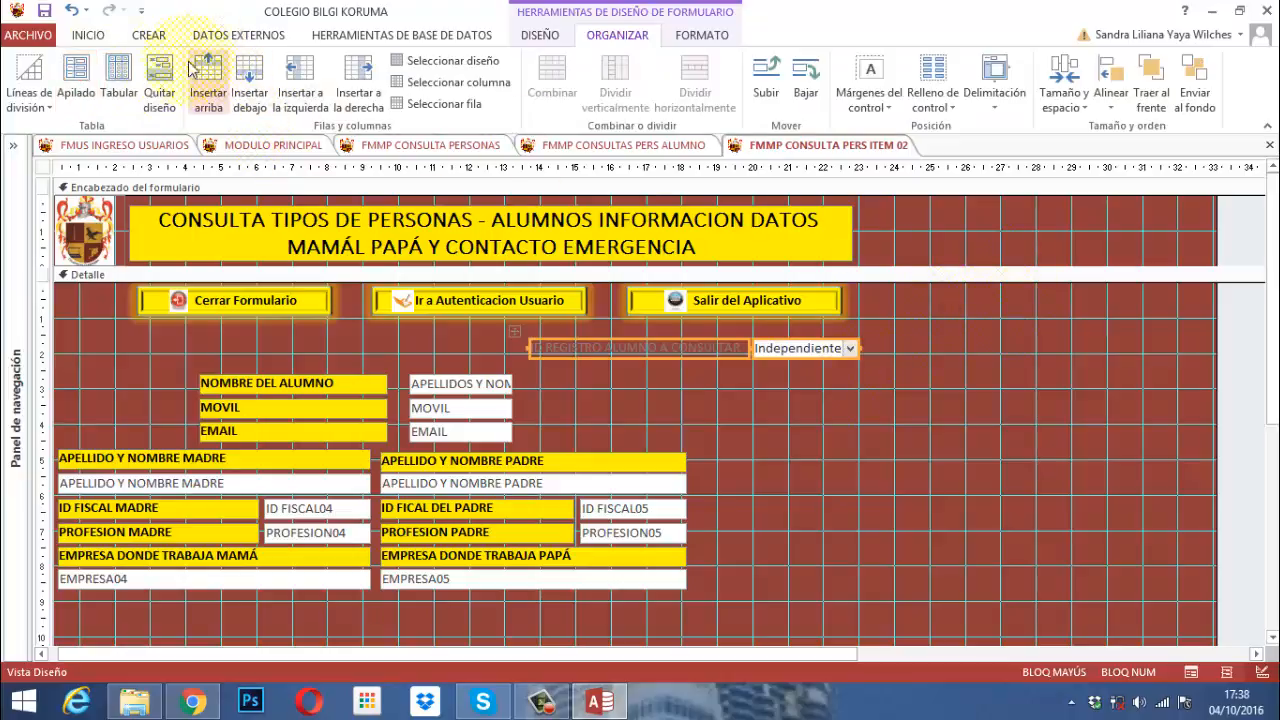
pyautogui.click(159, 80)
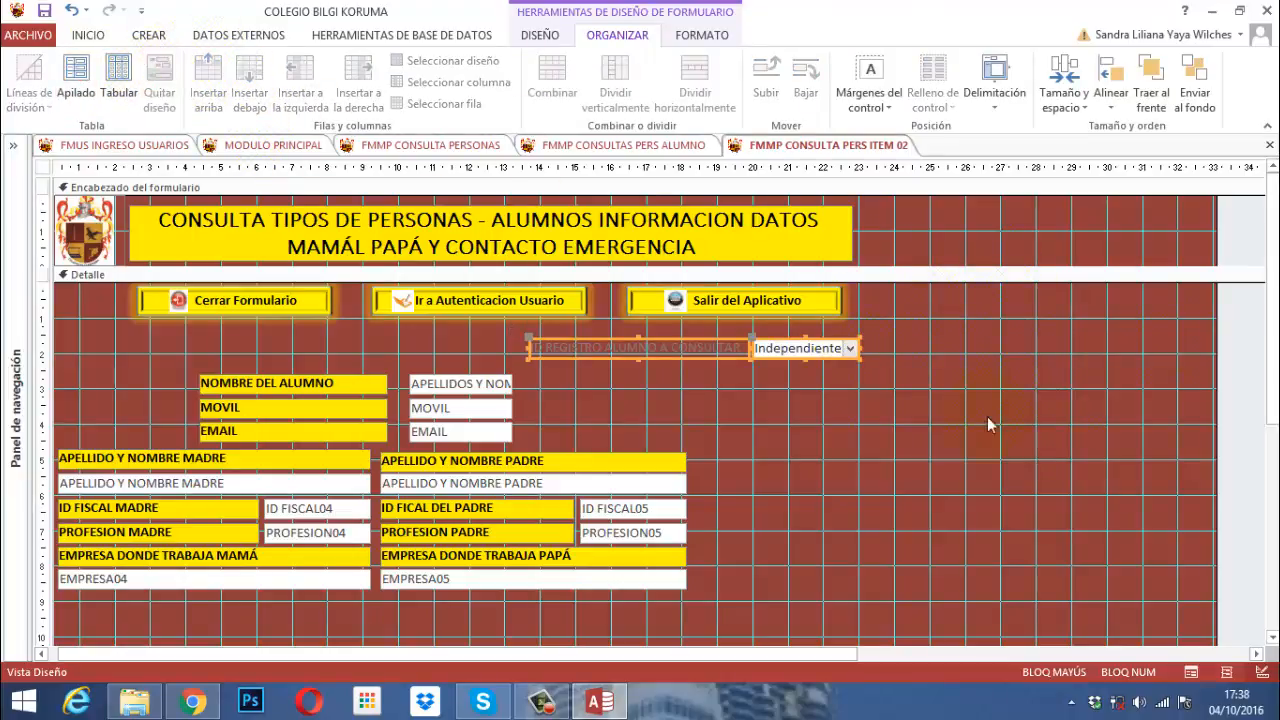
pyautogui.click(901, 358)
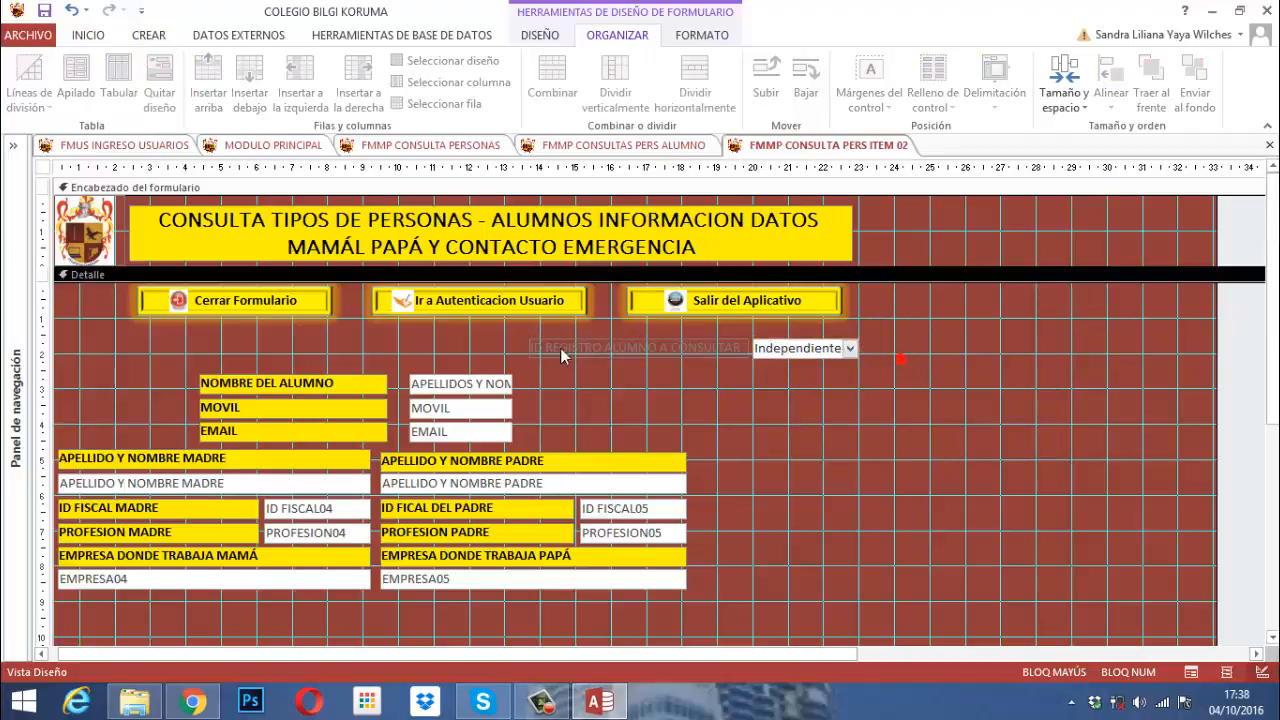
# Format the ID REGISTRO ALUMNO A CONSULTAR label with bold black text on a yellow fill.
pyautogui.click(584, 350)
pyautogui.click(706, 37)
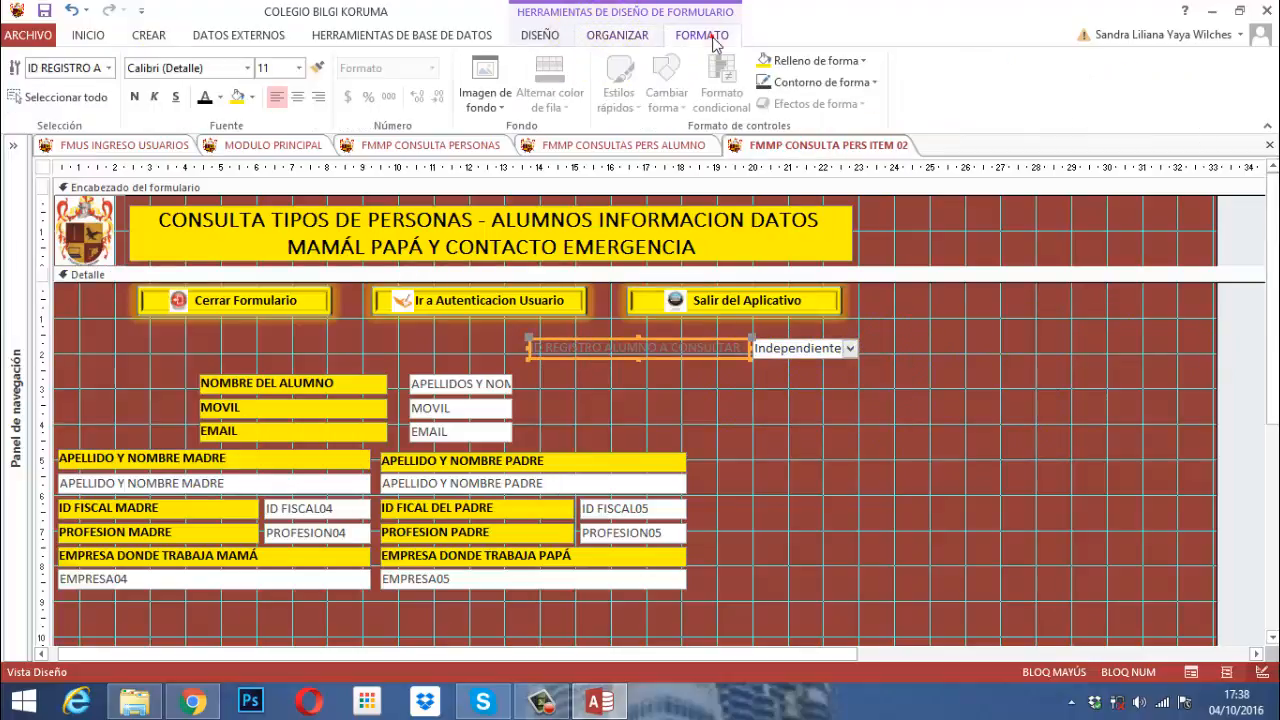
pyautogui.click(204, 97)
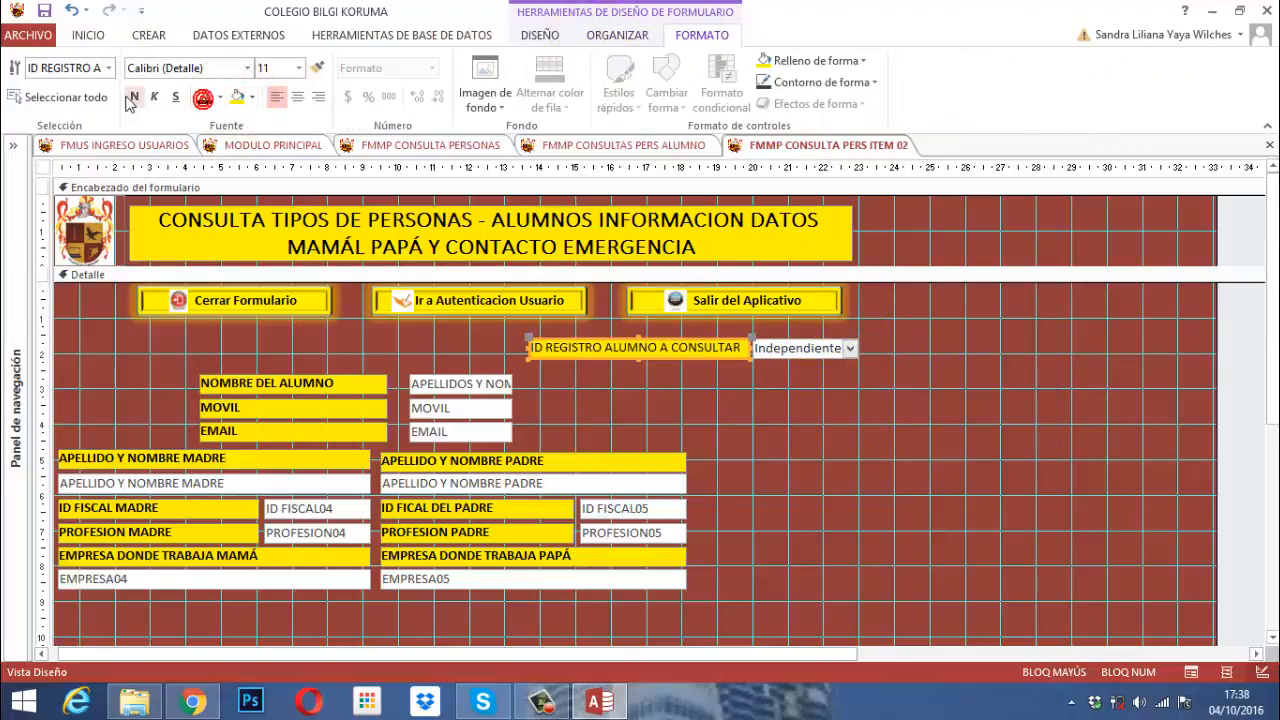
pyautogui.click(134, 97)
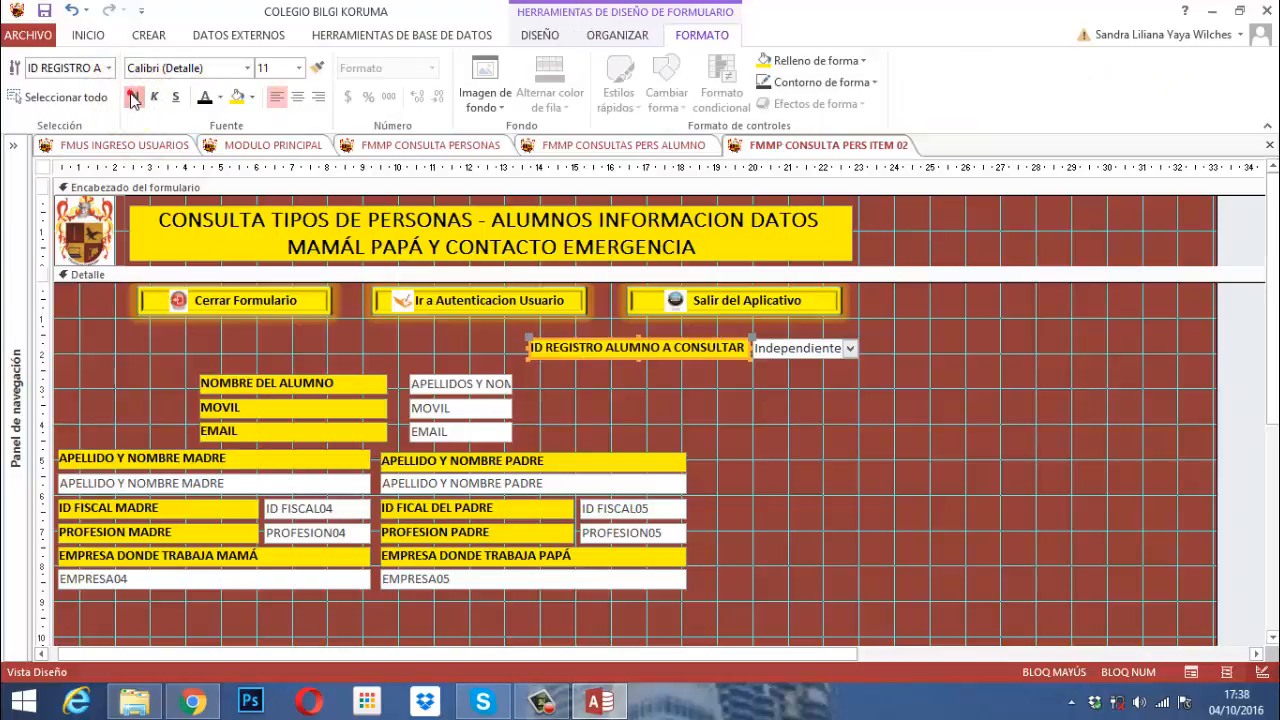
pyautogui.click(860, 364)
# Move the combo box and its label to the form's left edge, just above the NOMBRE DEL ALUMNO row.
pyautogui.moveTo(505, 335); pyautogui.dragTo(866, 357)
pyautogui.moveTo(737, 358); pyautogui.dragTo(266, 361)
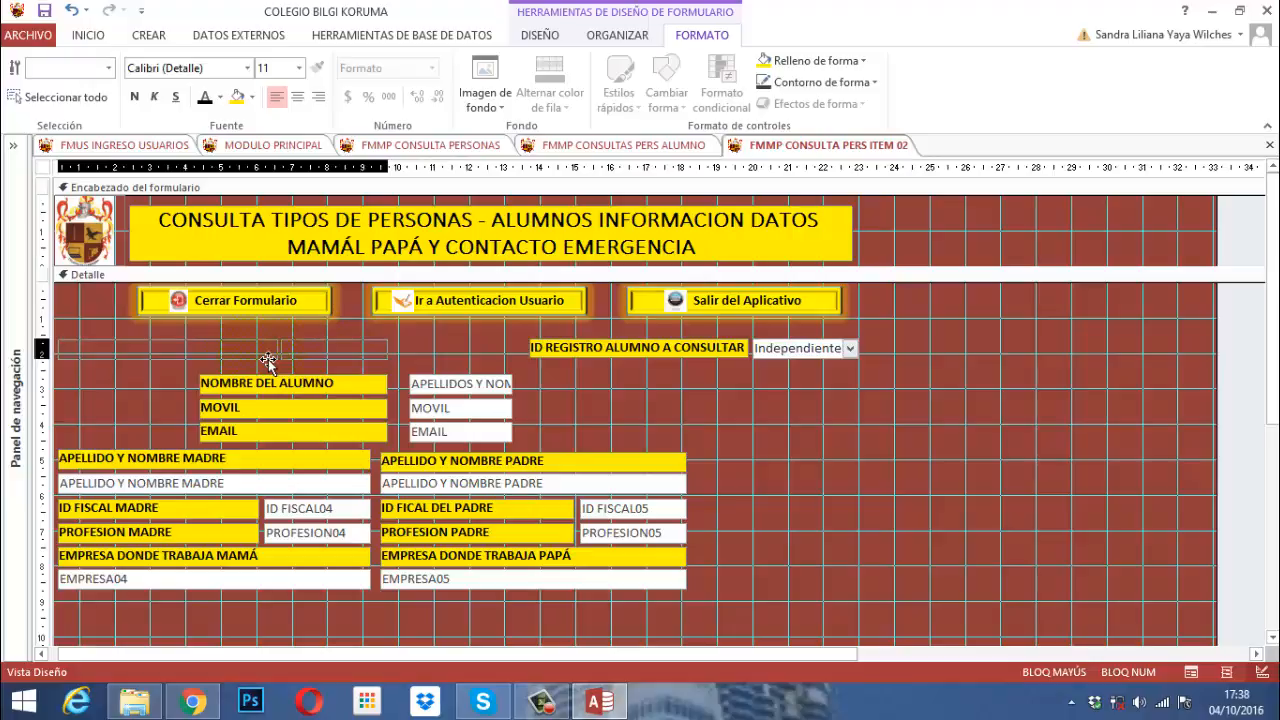
pyautogui.click(441, 351)
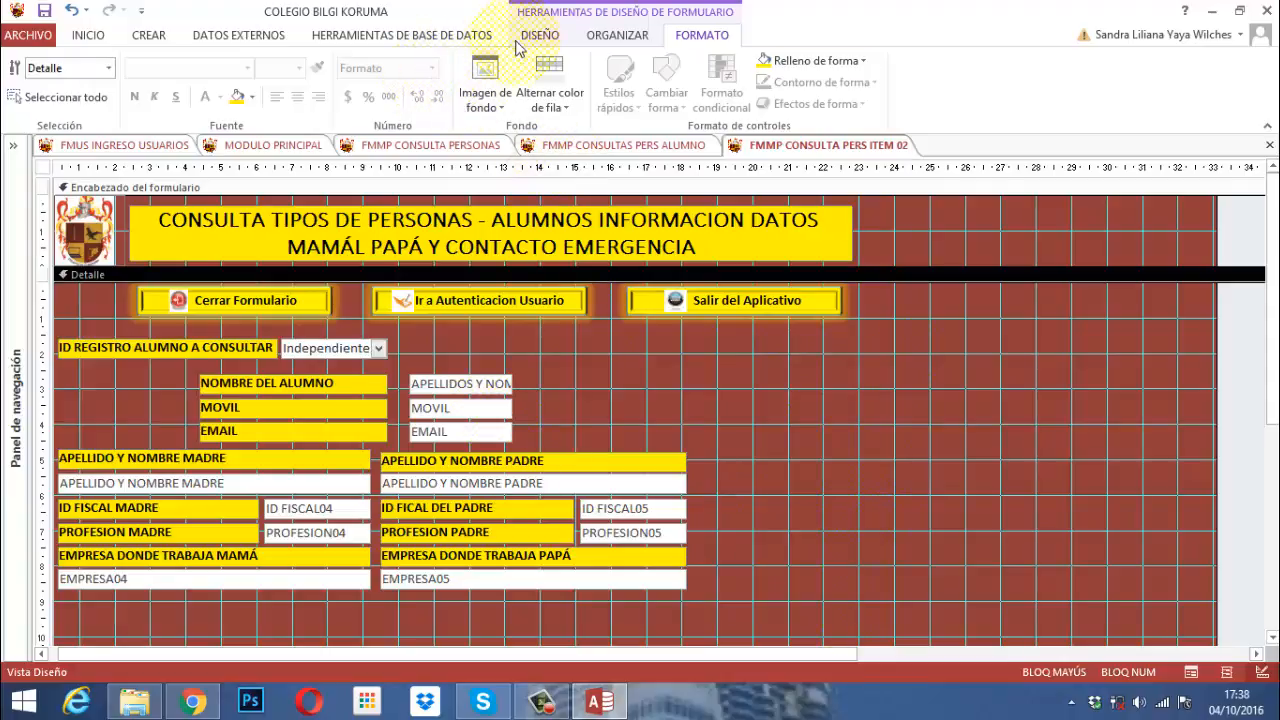
# Insert a subform in the empty area beside the parent fields, based on existing tables and queries.
pyautogui.click(555, 40)
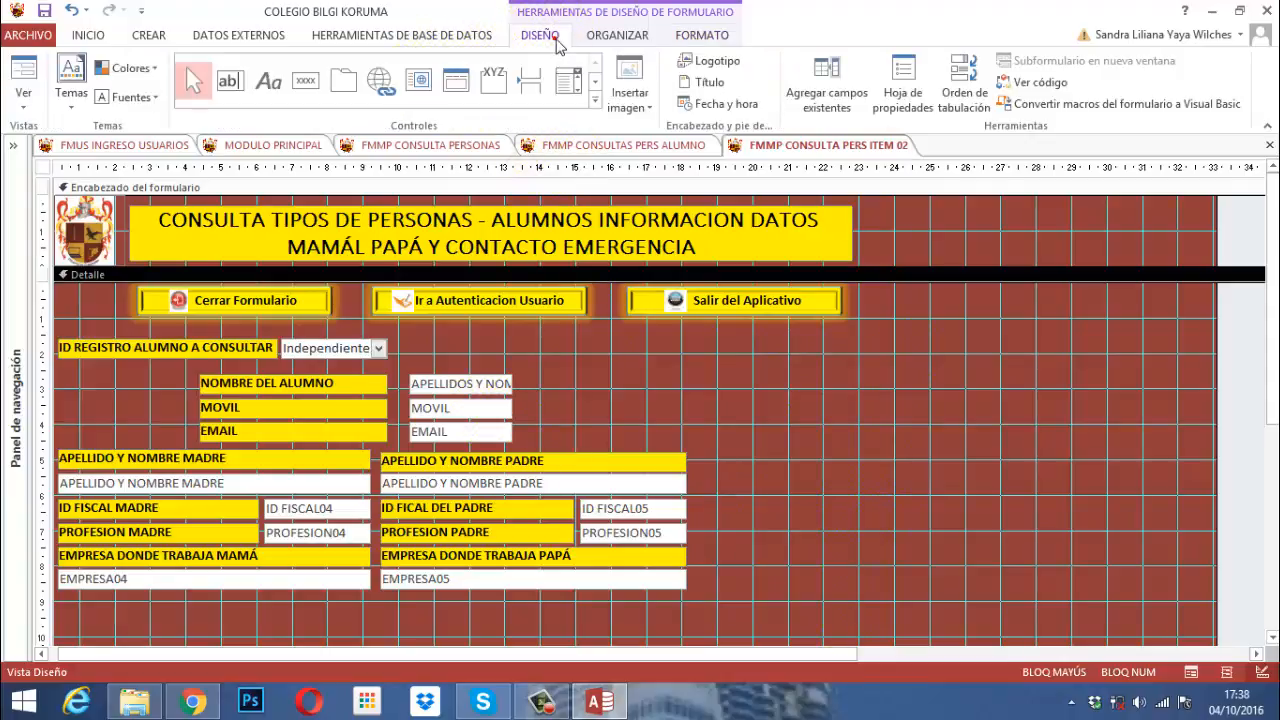
pyautogui.click(594, 100)
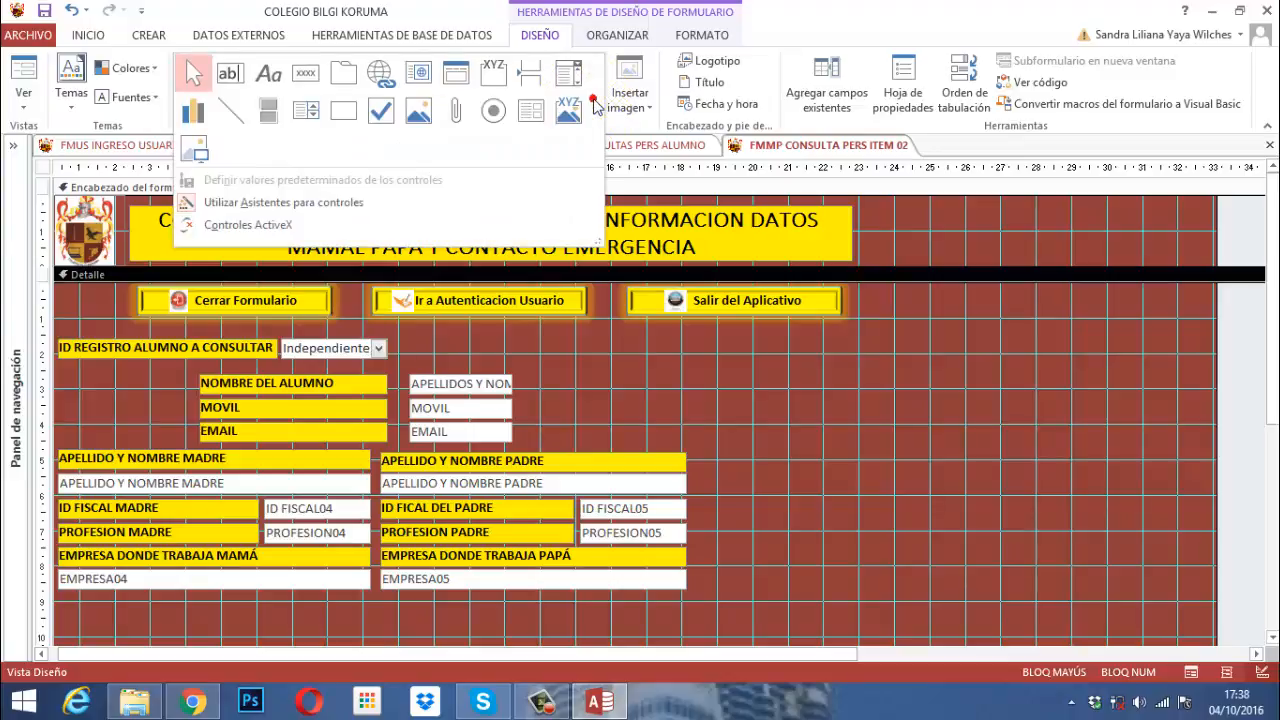
pyautogui.click(538, 113)
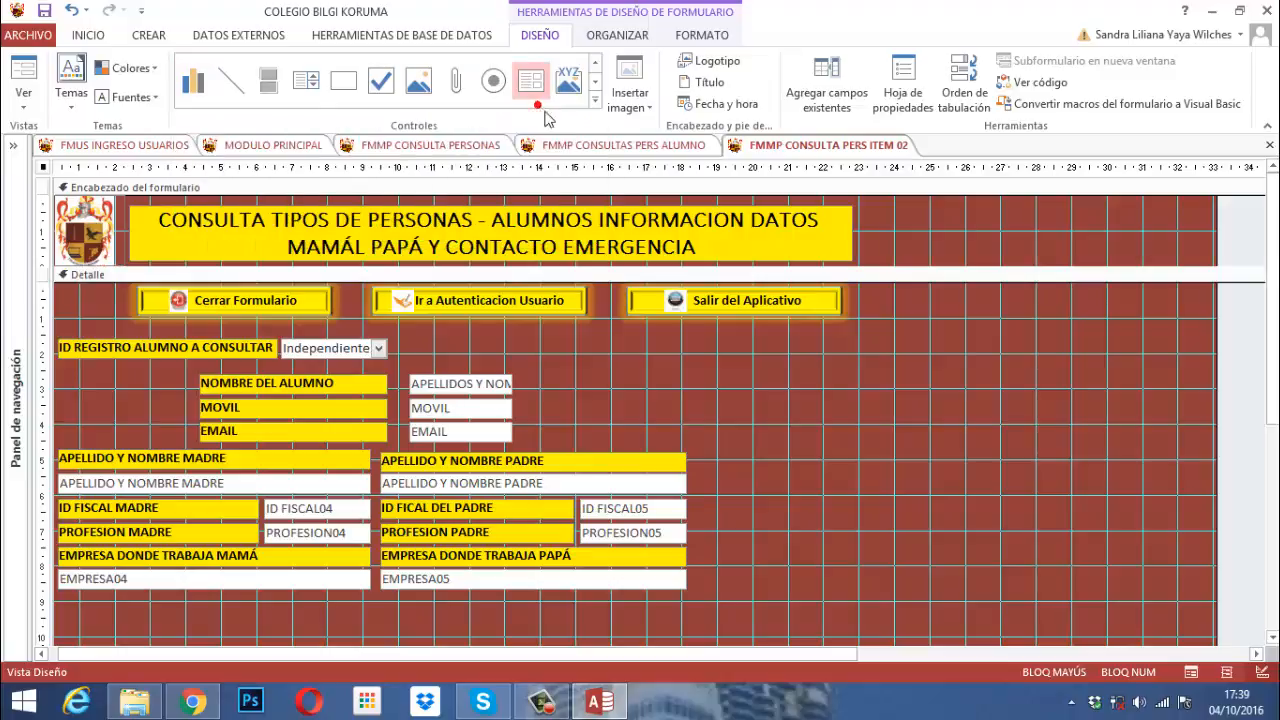
pyautogui.click(824, 384)
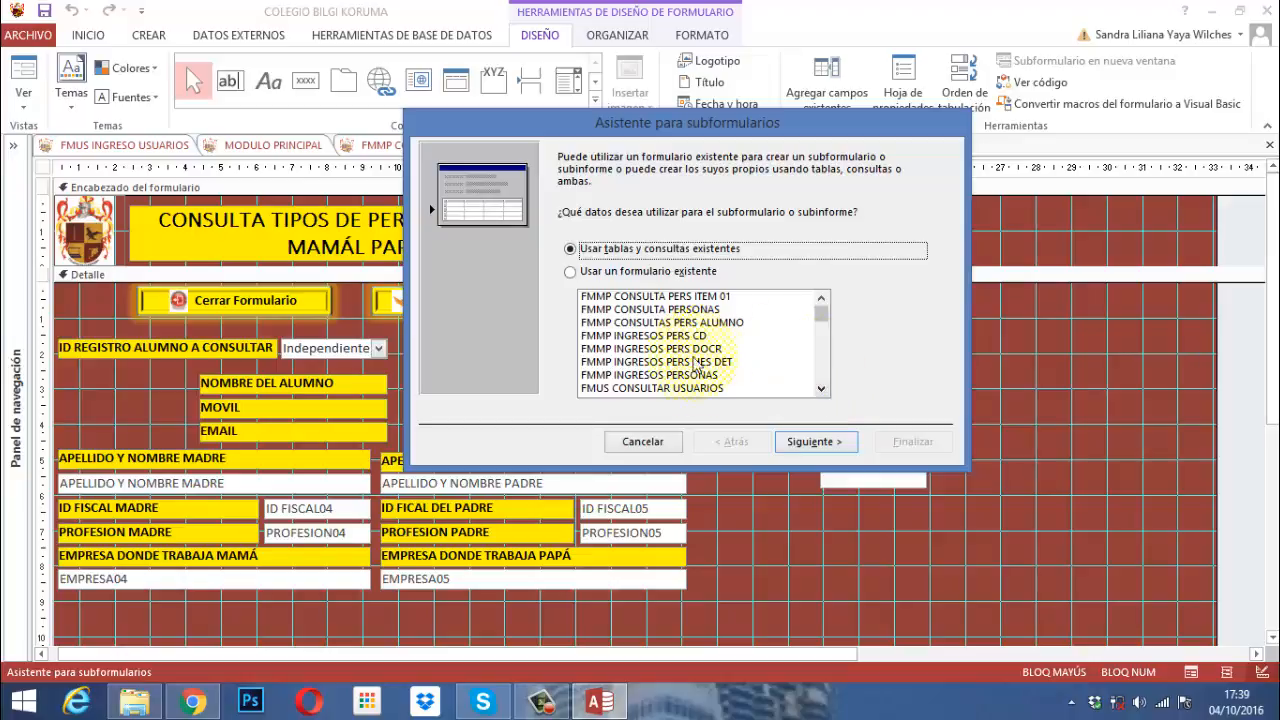
pyautogui.click(813, 440)
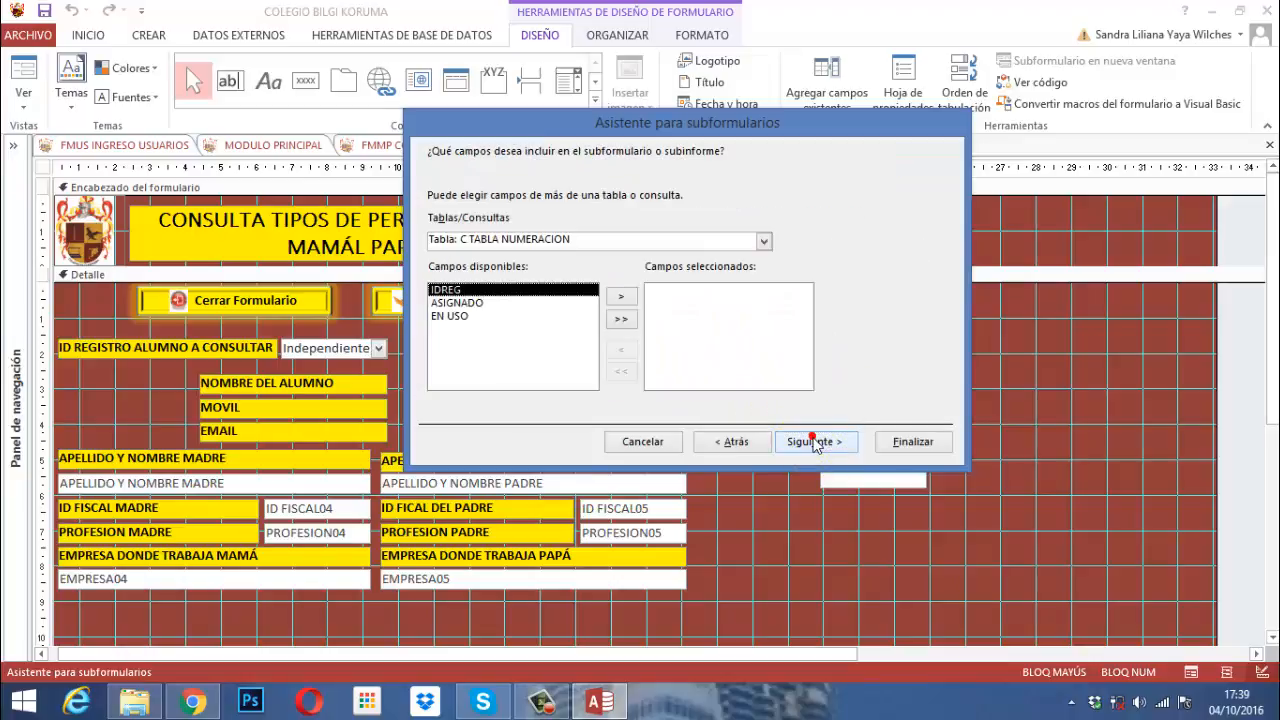
# Include IDITEM, IDREG, RELACION CON EL NIÑO, NOMBRE, DIRECCION and MOVIL from M MP TABLA CONTACTO DETALLE in the subform.
pyautogui.click(762, 242)
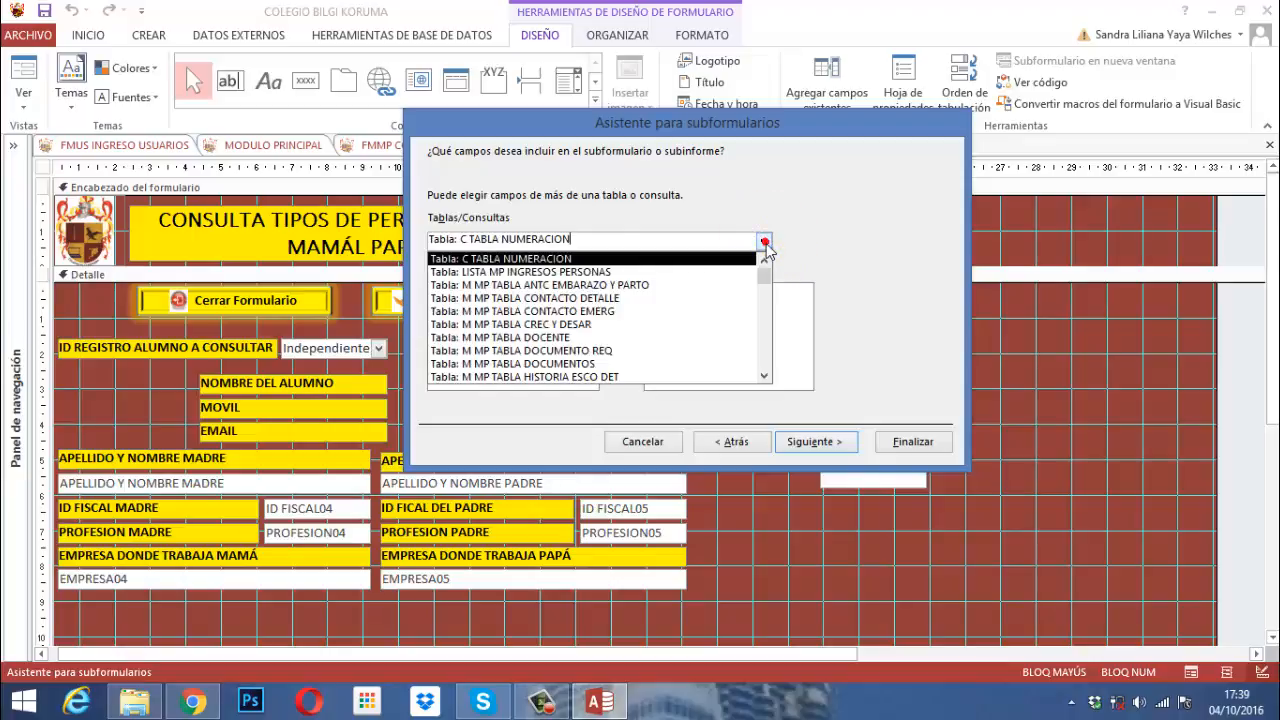
pyautogui.click(590, 298)
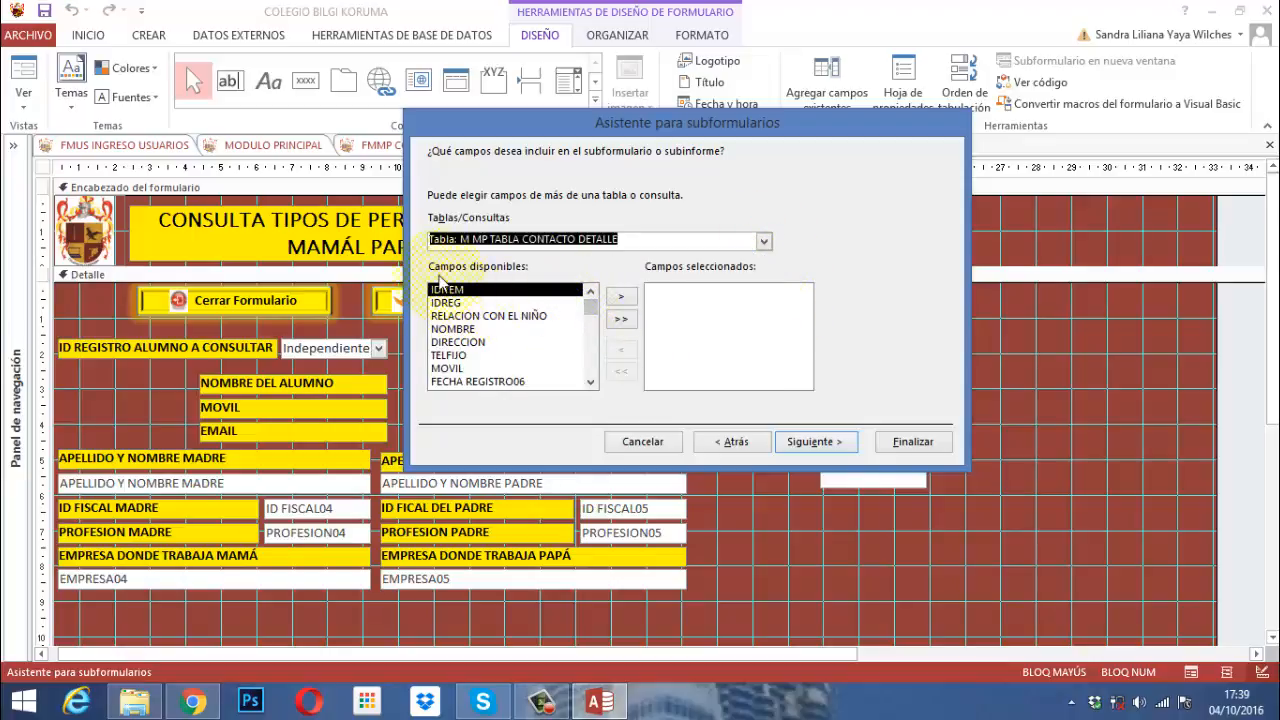
pyautogui.click(621, 296)
pyautogui.click(621, 296)
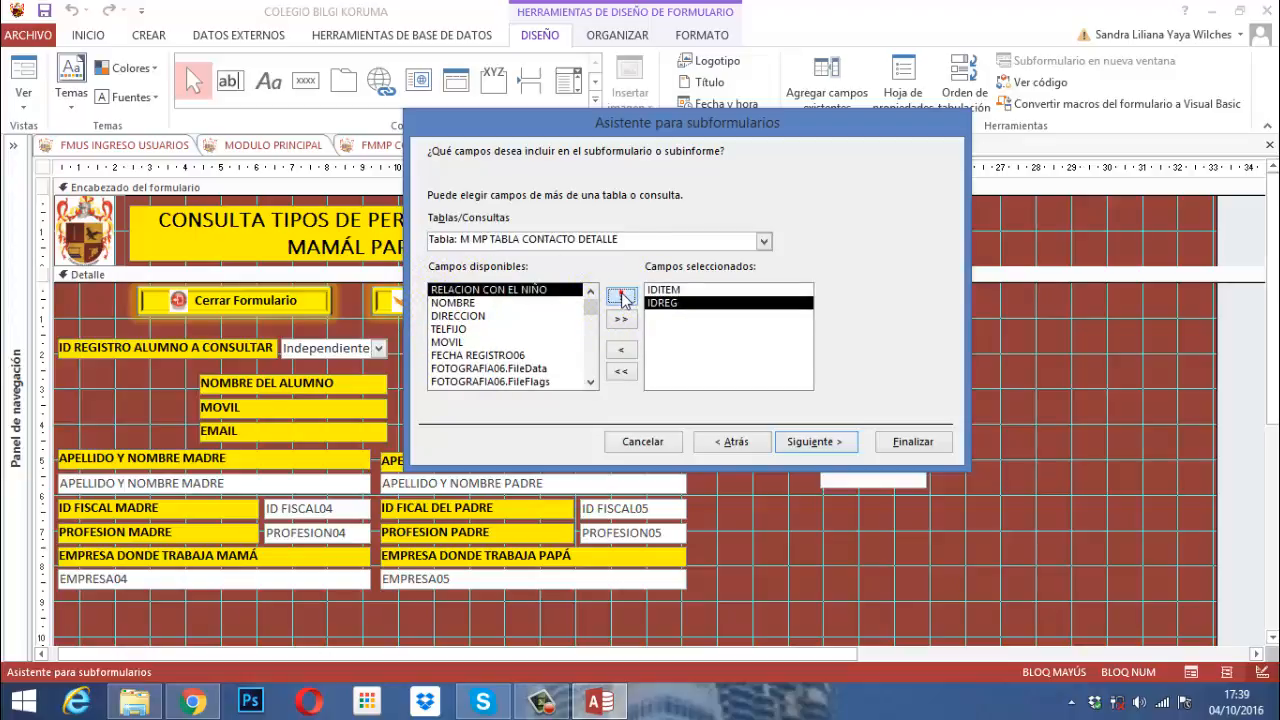
pyautogui.click(621, 296)
pyautogui.click(621, 296)
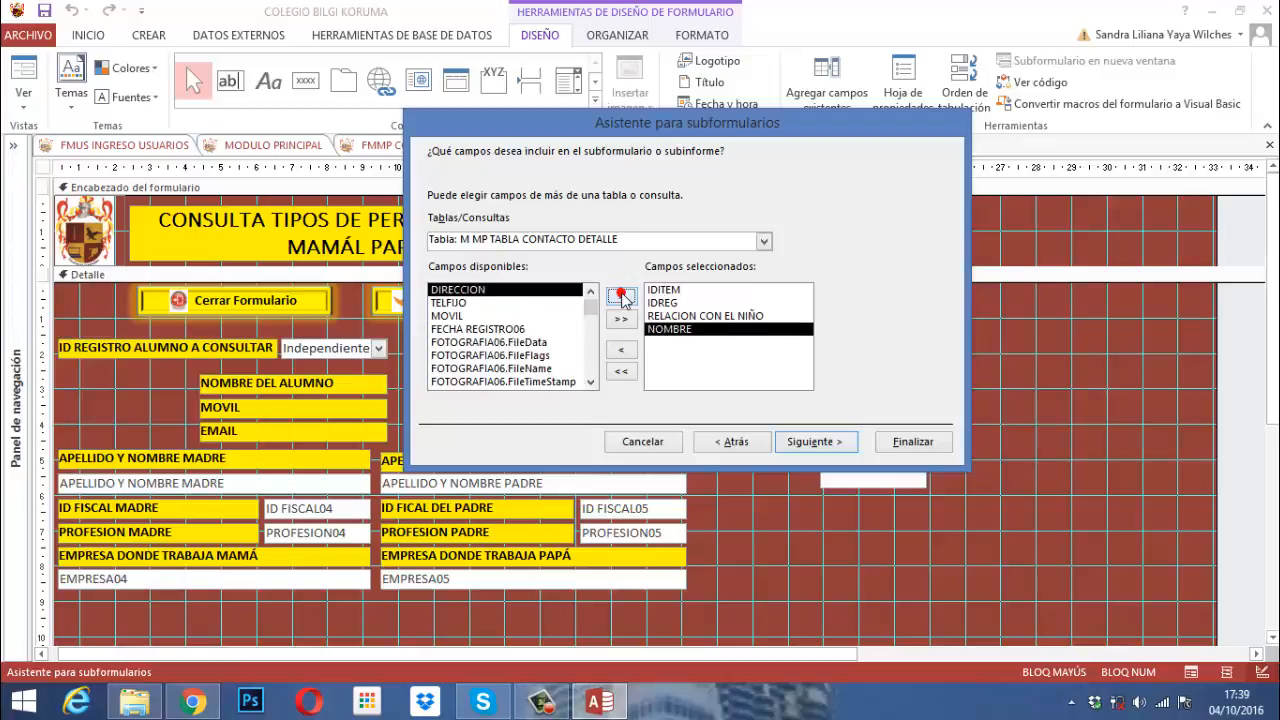
pyautogui.click(621, 296)
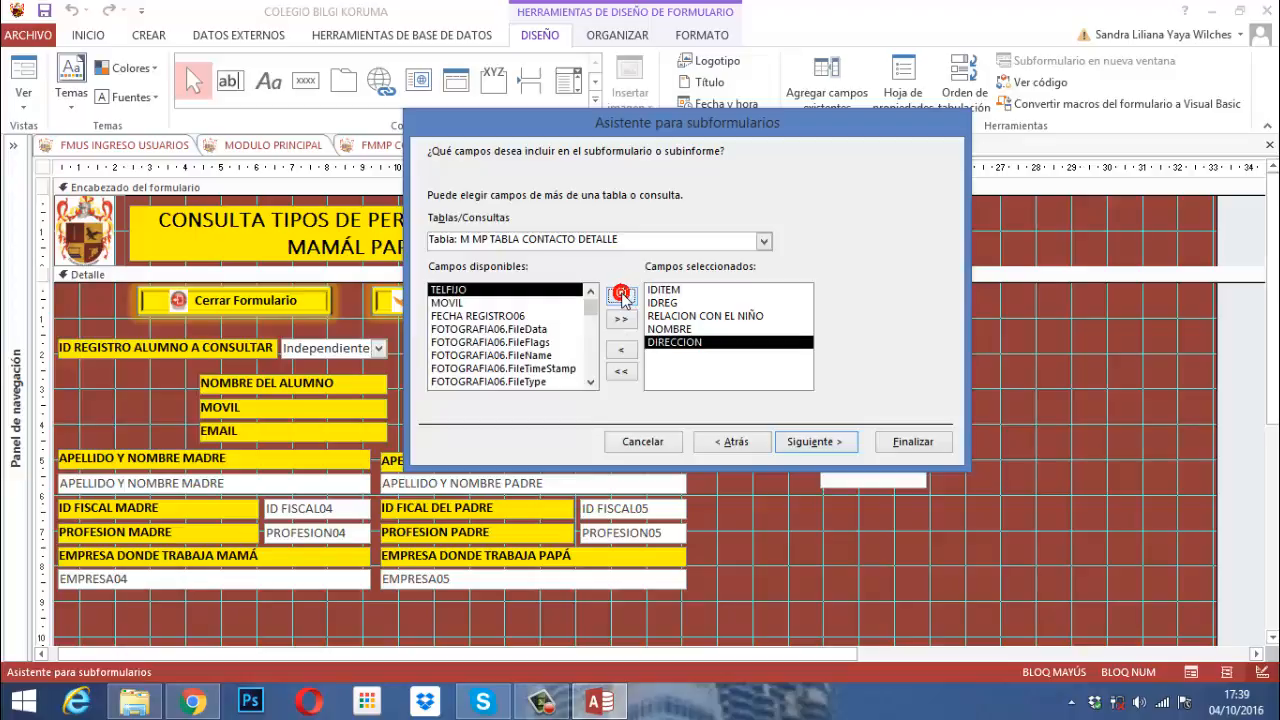
pyautogui.click(447, 302)
pyautogui.click(619, 298)
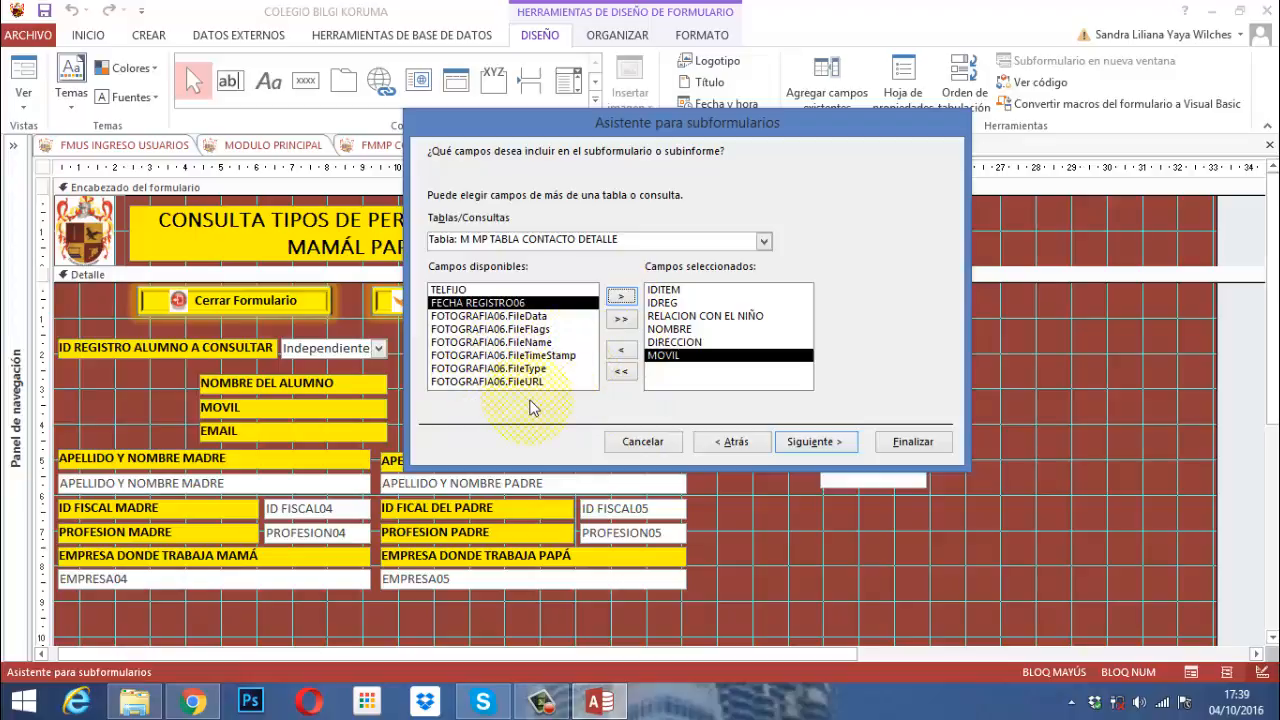
pyautogui.click(807, 443)
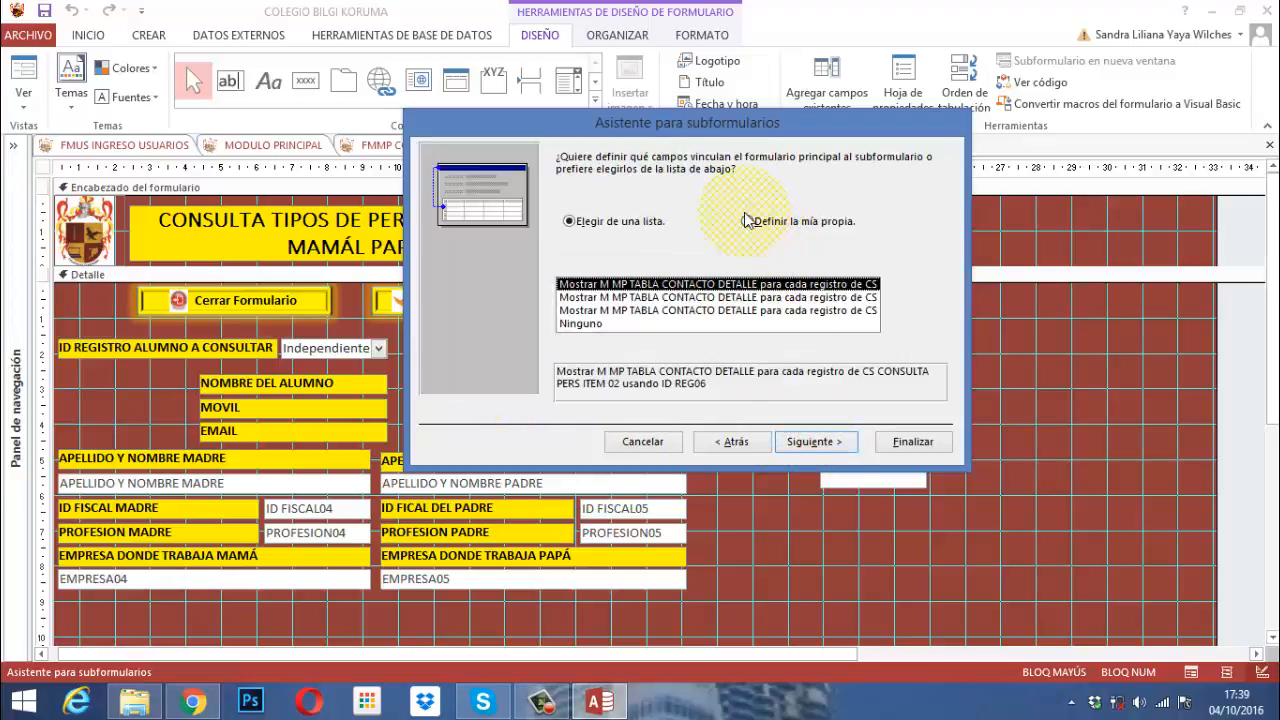
# Define a custom link between the main form's IDREG field and the subform's IDREG field.
pyautogui.click(748, 221)
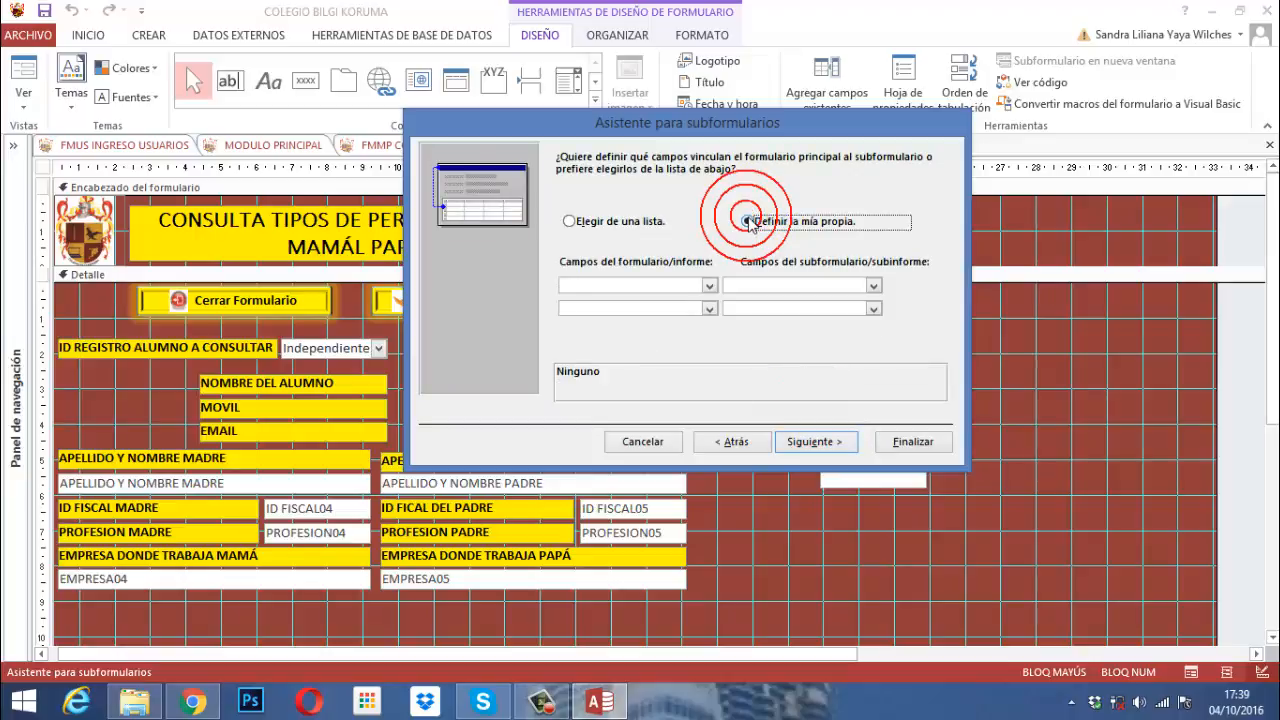
pyautogui.click(709, 286)
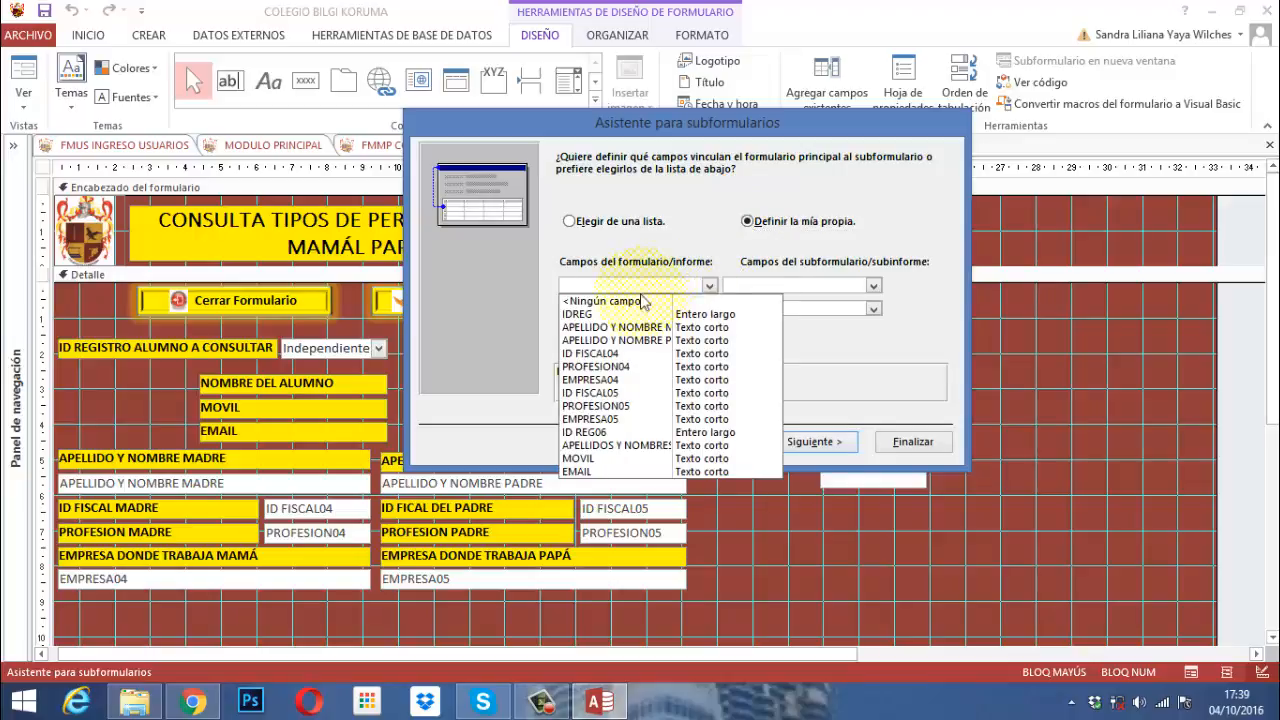
pyautogui.click(594, 313)
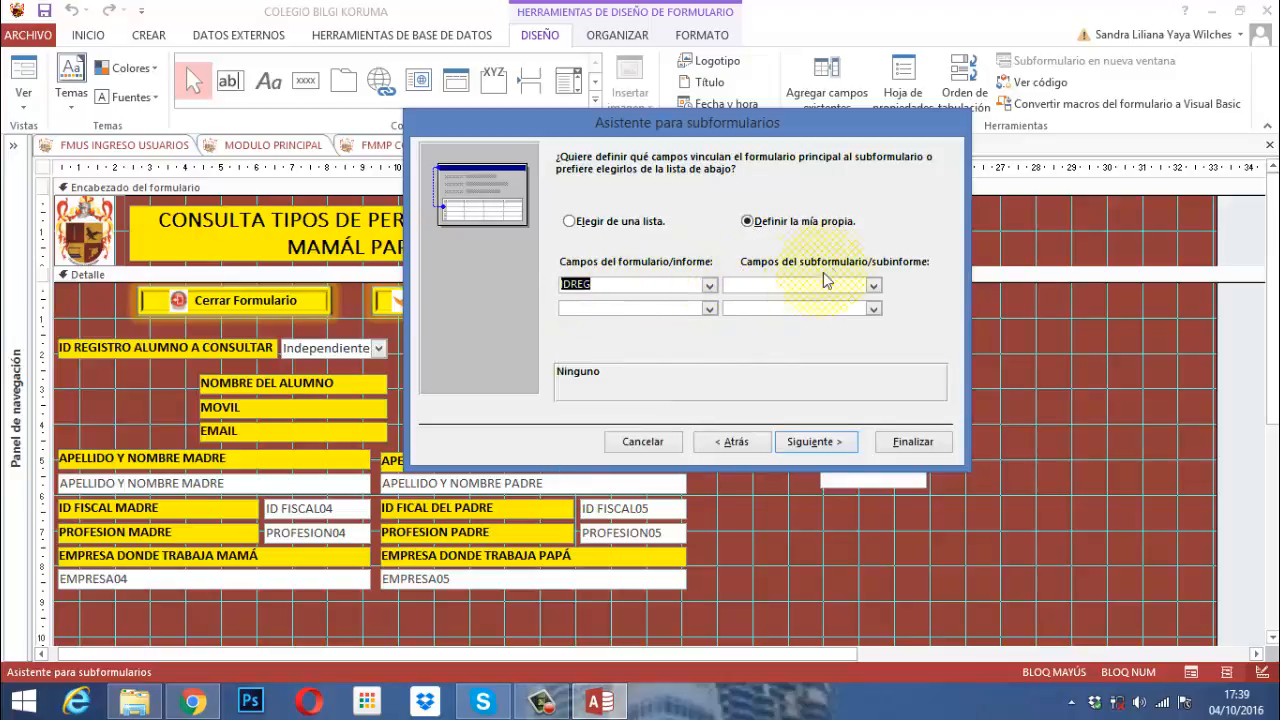
pyautogui.click(873, 286)
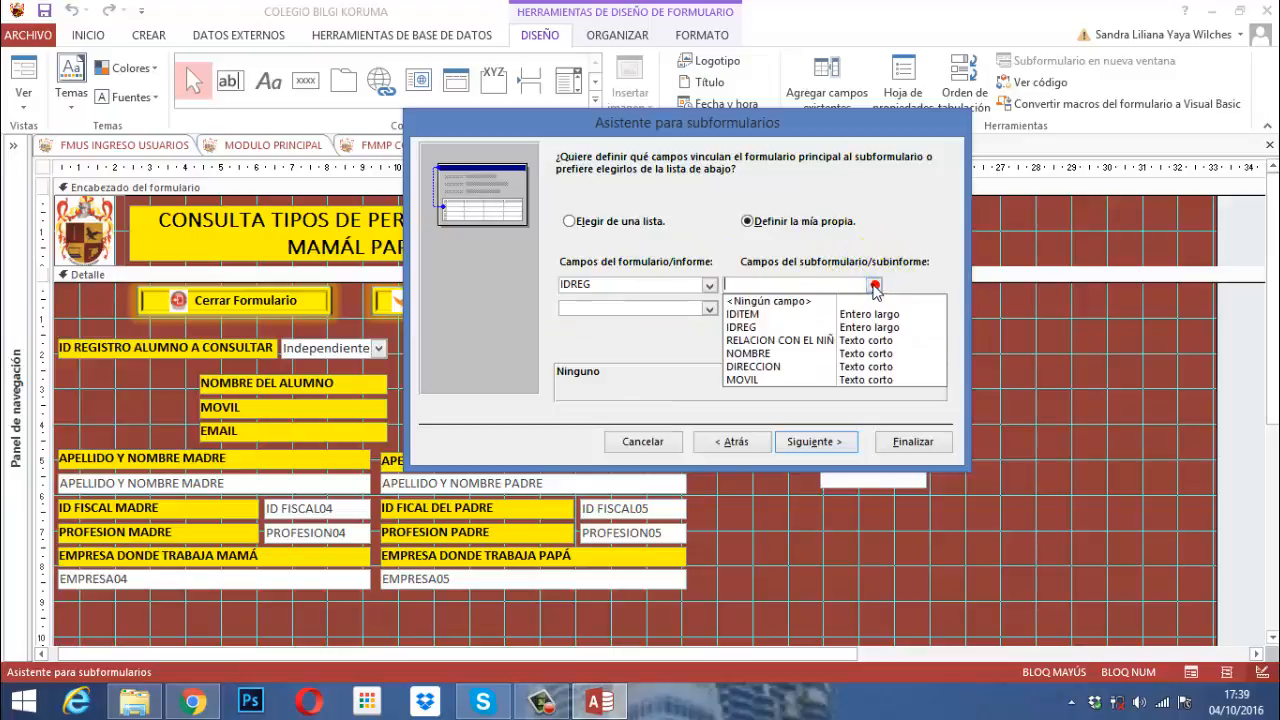
pyautogui.click(752, 327)
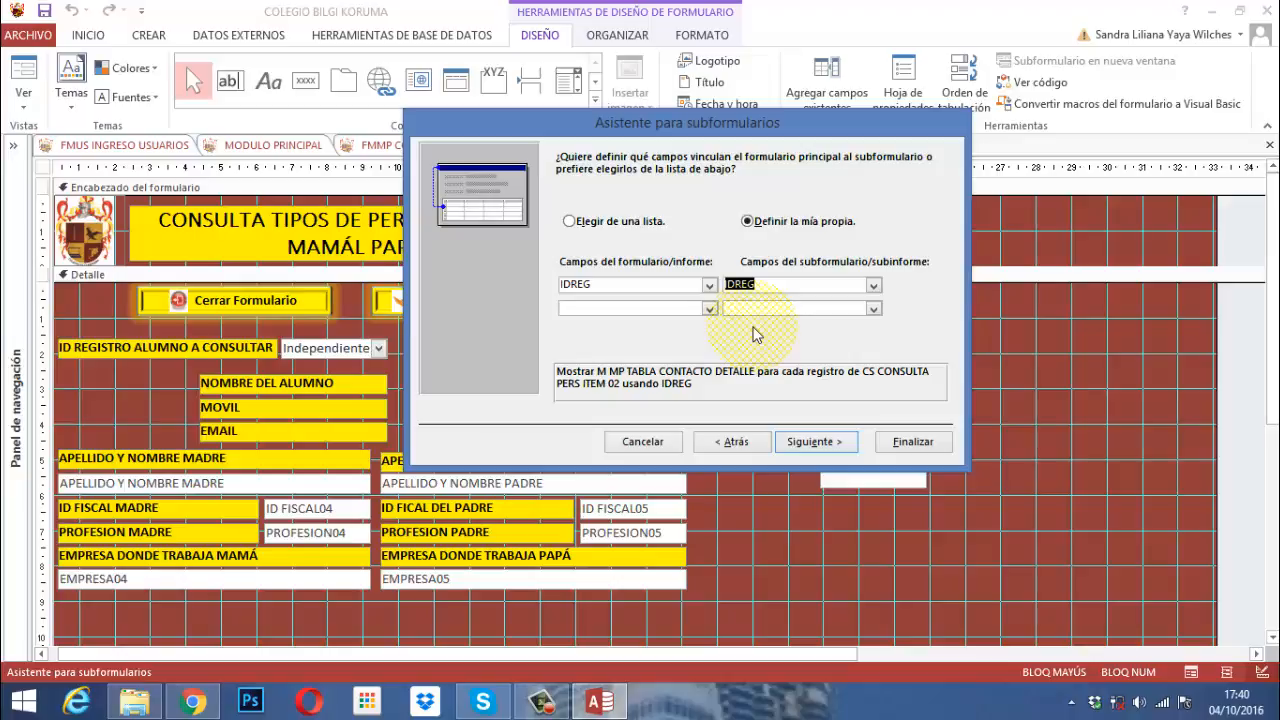
pyautogui.click(830, 443)
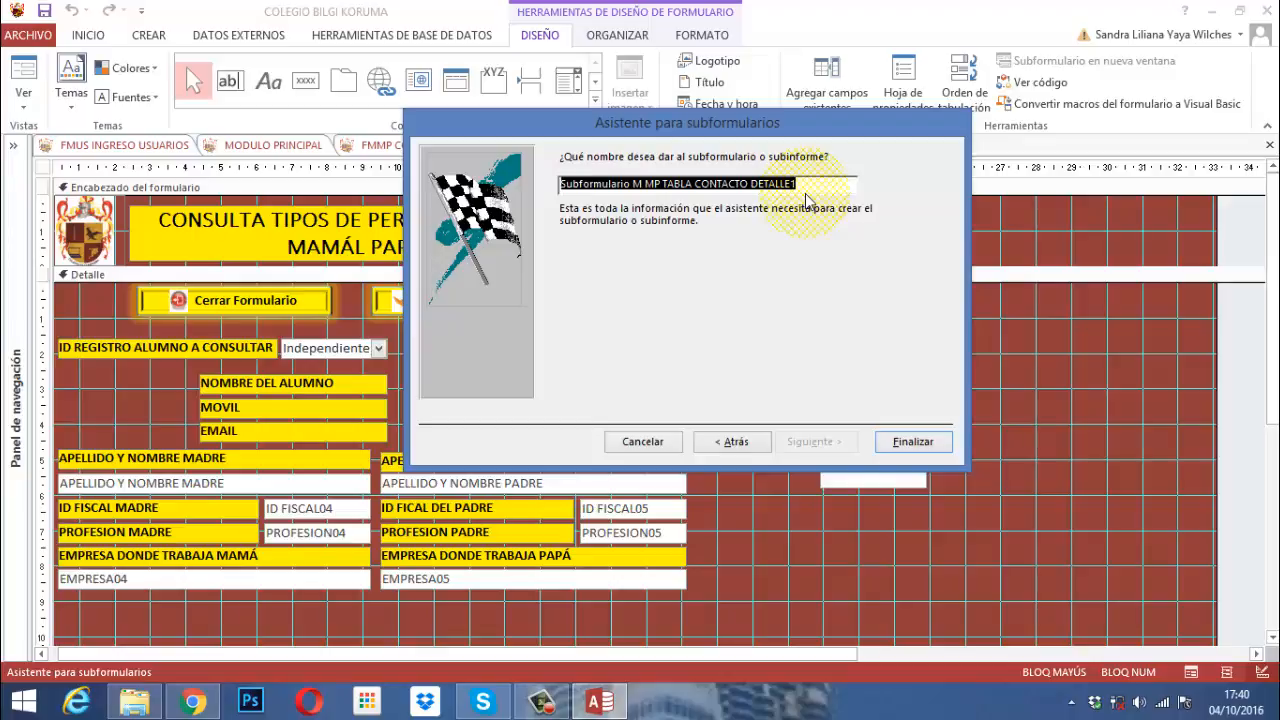
# Name the subform SUBF CONSULTA CONTACTO DETALLE and finish the wizard.
pyautogui.write('SUBF')
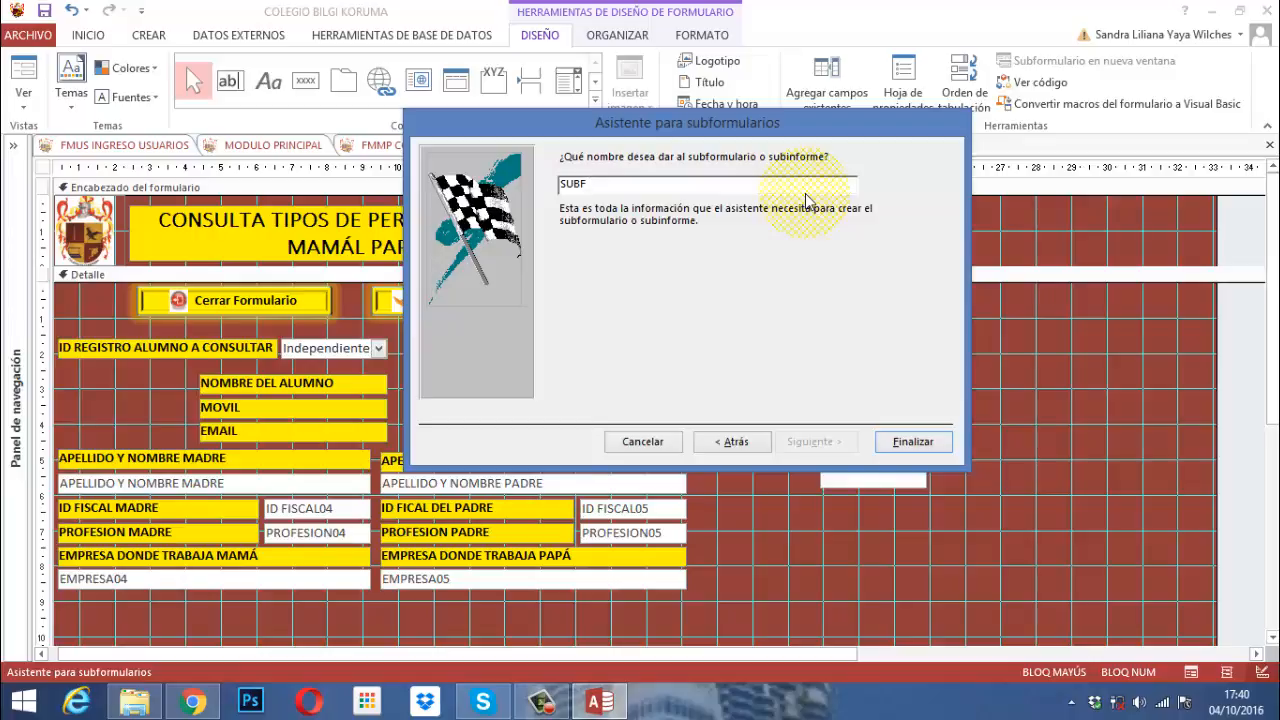
pyautogui.write(' CONSULTA CONTACTO DETALLE')
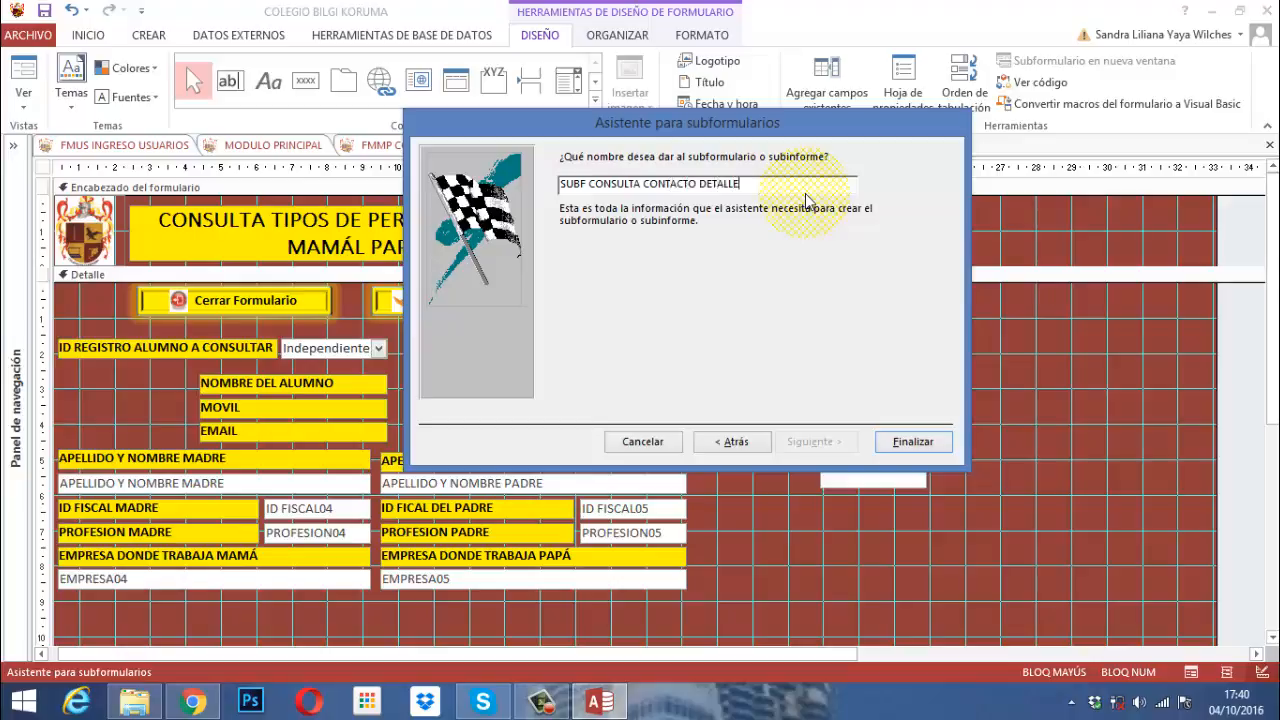
pyautogui.click(935, 452)
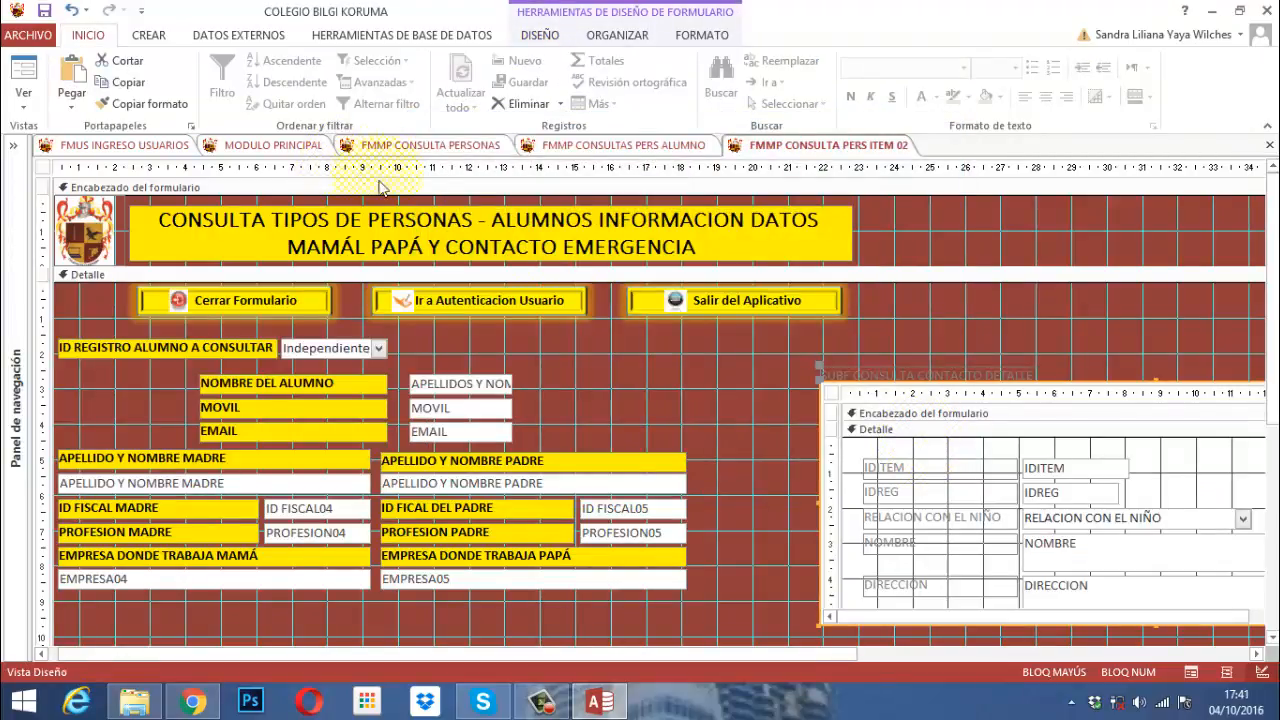
# Move the subform and its label left against the father's fields and up to the ID REGISTRO ALUMNO A CONSULTAR row.
pyautogui.click(900, 460)
pyautogui.press('Left')
pyautogui.press('Left')
pyautogui.press('Left')
pyautogui.press('Left')
pyautogui.press('Left')
pyautogui.press('Left')
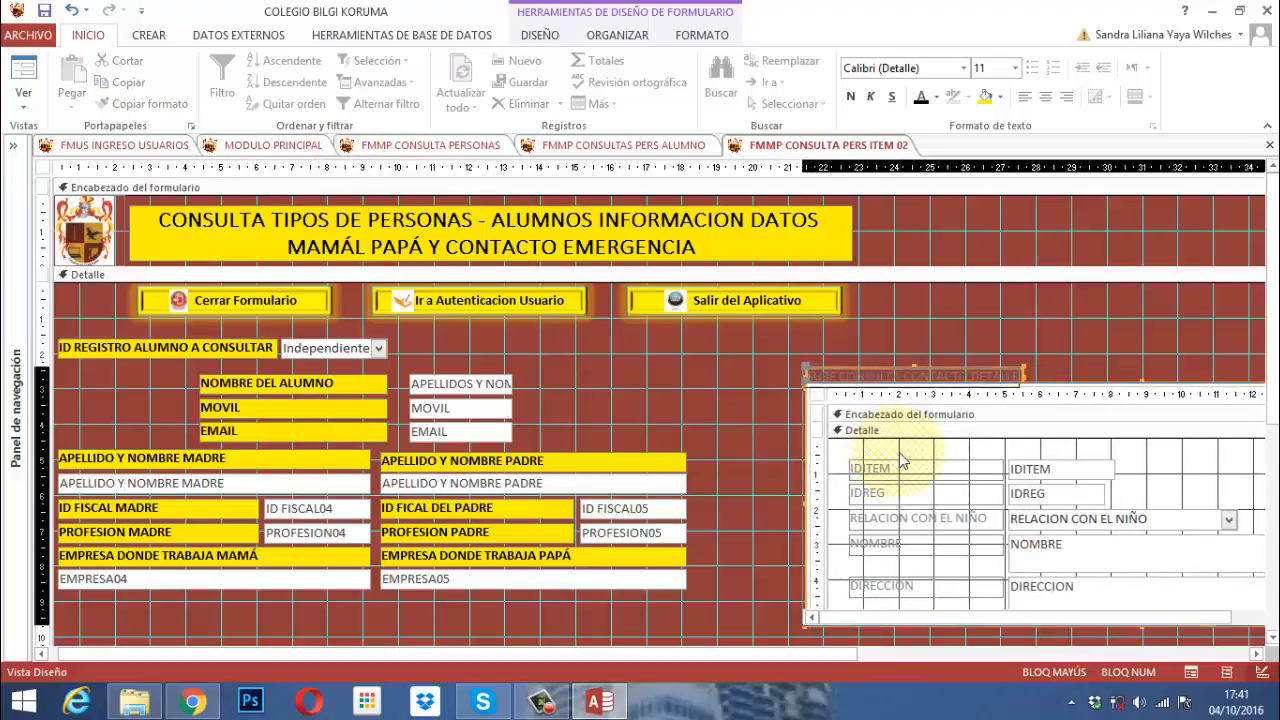
pyautogui.press('Left')
pyautogui.press('Left')
pyautogui.press('Left')
pyautogui.press('Left')
pyautogui.press('Left')
pyautogui.press('Left')
pyautogui.press('Left')
pyautogui.press('Left')
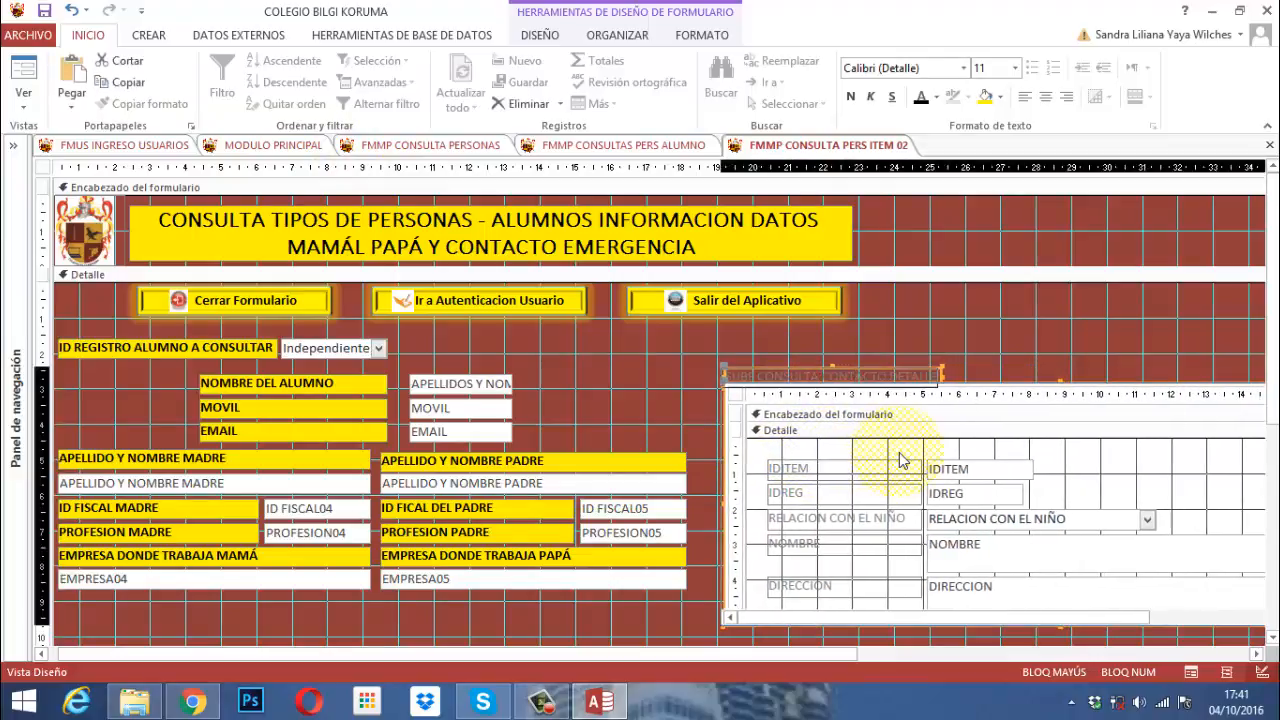
pyautogui.press('Left')
pyautogui.press('Left')
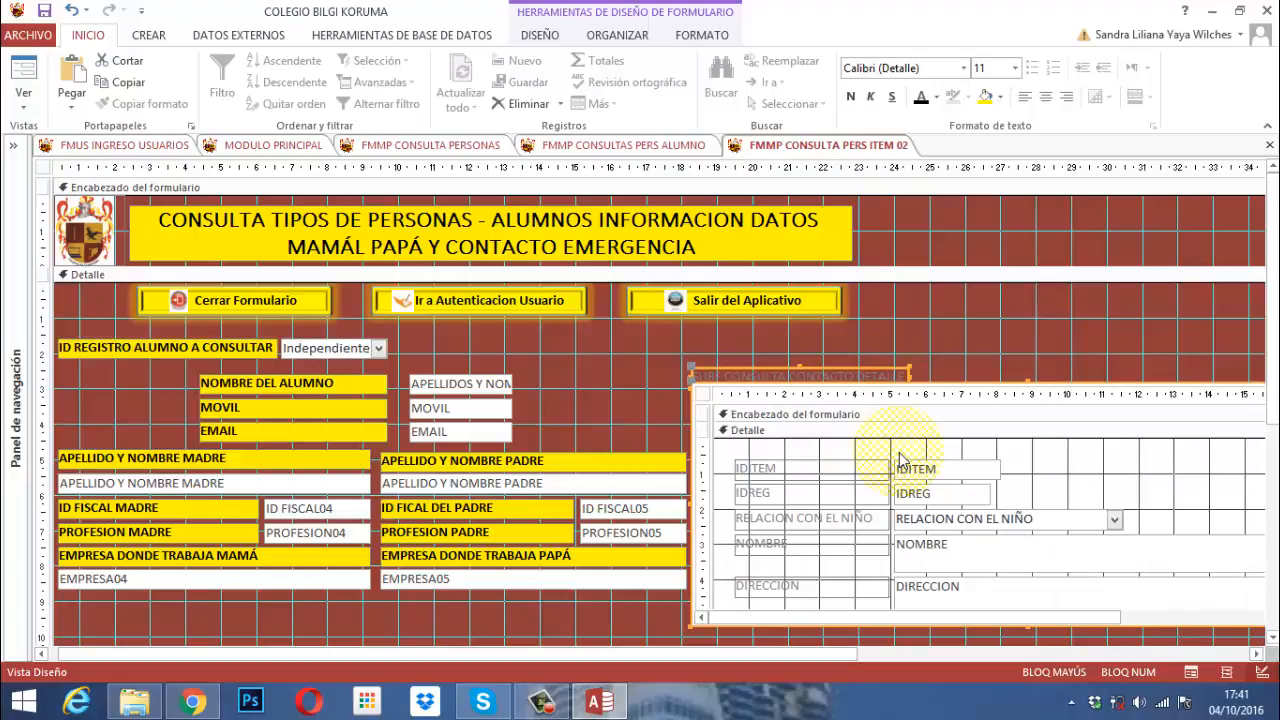
pyautogui.press('Up')
pyautogui.press('Up')
pyautogui.press('Up')
pyautogui.press('Up')
pyautogui.press('Up')
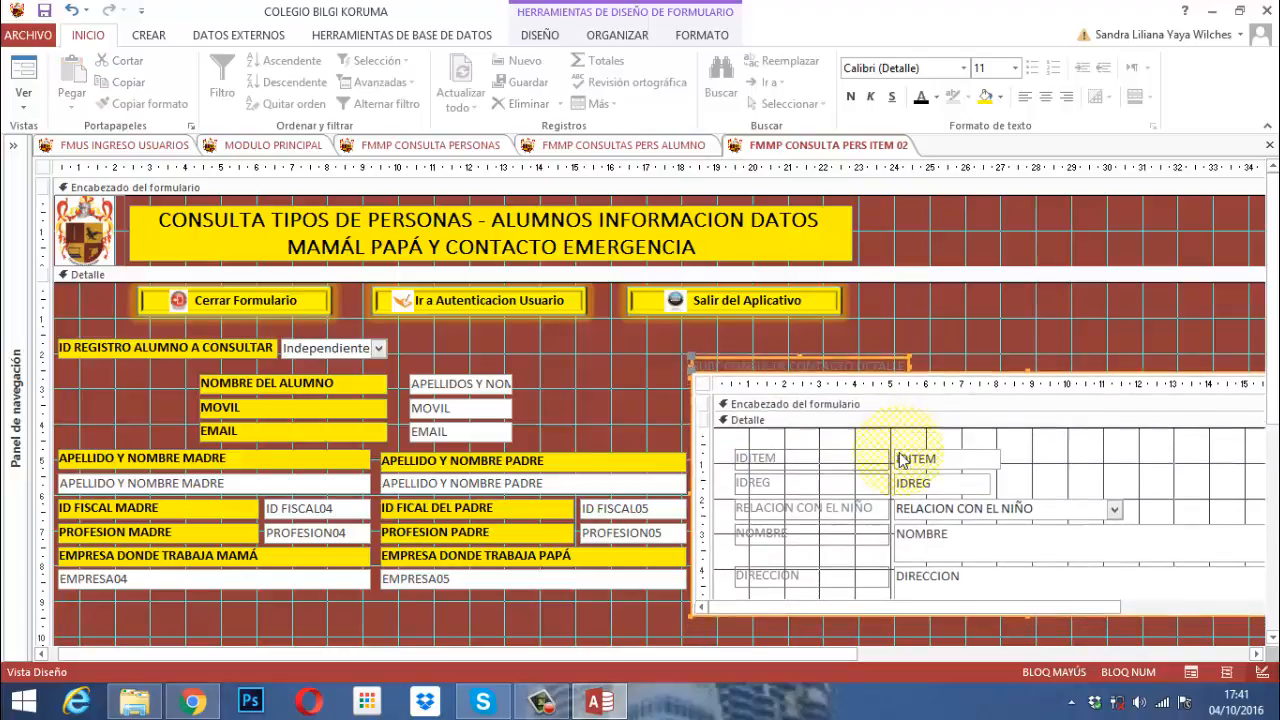
pyautogui.press('Up')
pyautogui.press('Up')
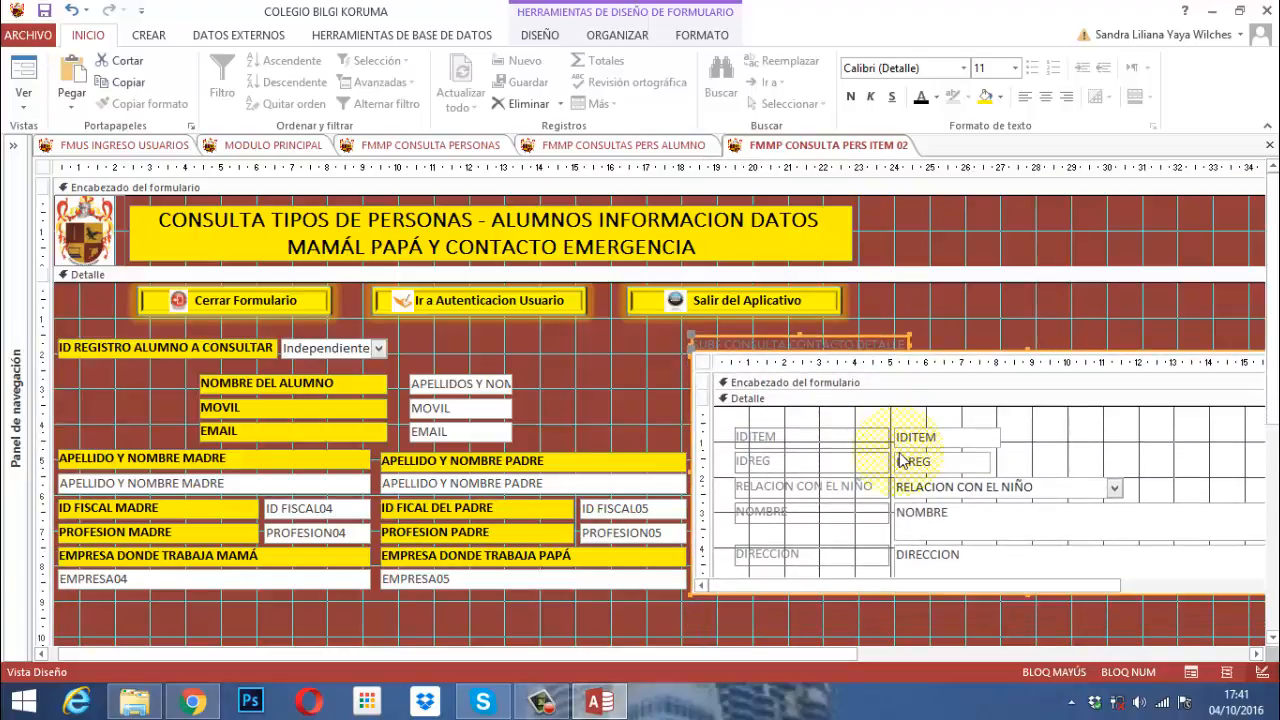
# Reduce the form's width to about 37.5 cm and narrow the subform to about 14.7 cm.
pyautogui.click(1258, 656)
pyautogui.click(1257, 656)
pyautogui.click(1257, 656)
pyautogui.click(1257, 656)
pyautogui.click(1257, 656)
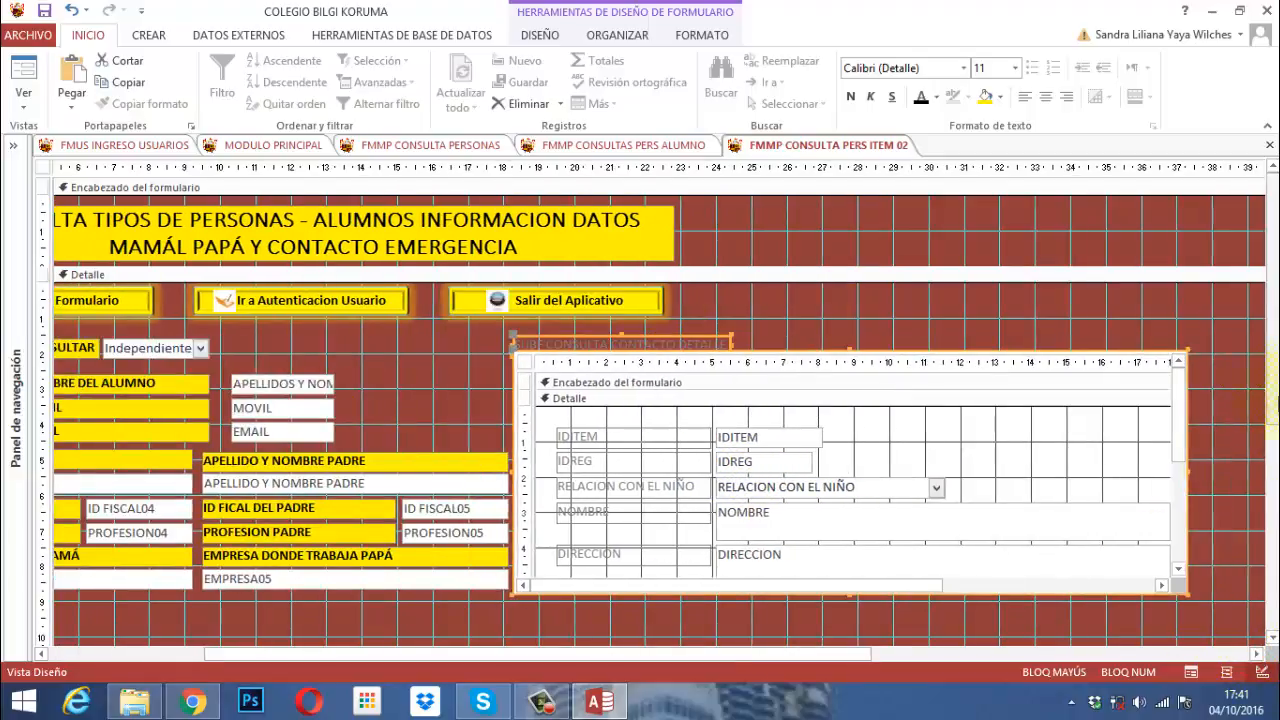
pyautogui.click(1257, 656)
pyautogui.click(1257, 656)
pyautogui.click(1257, 656)
pyautogui.click(1170, 403)
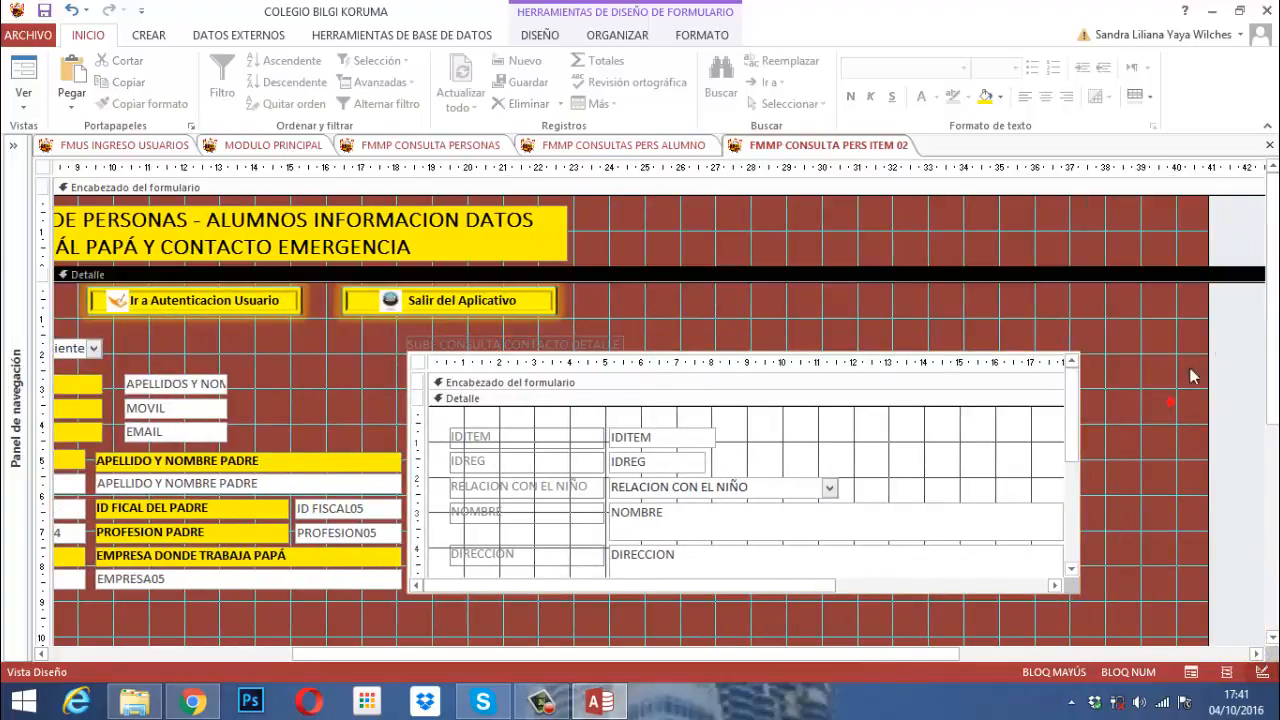
pyautogui.moveTo(1210, 324); pyautogui.dragTo(1082, 386)
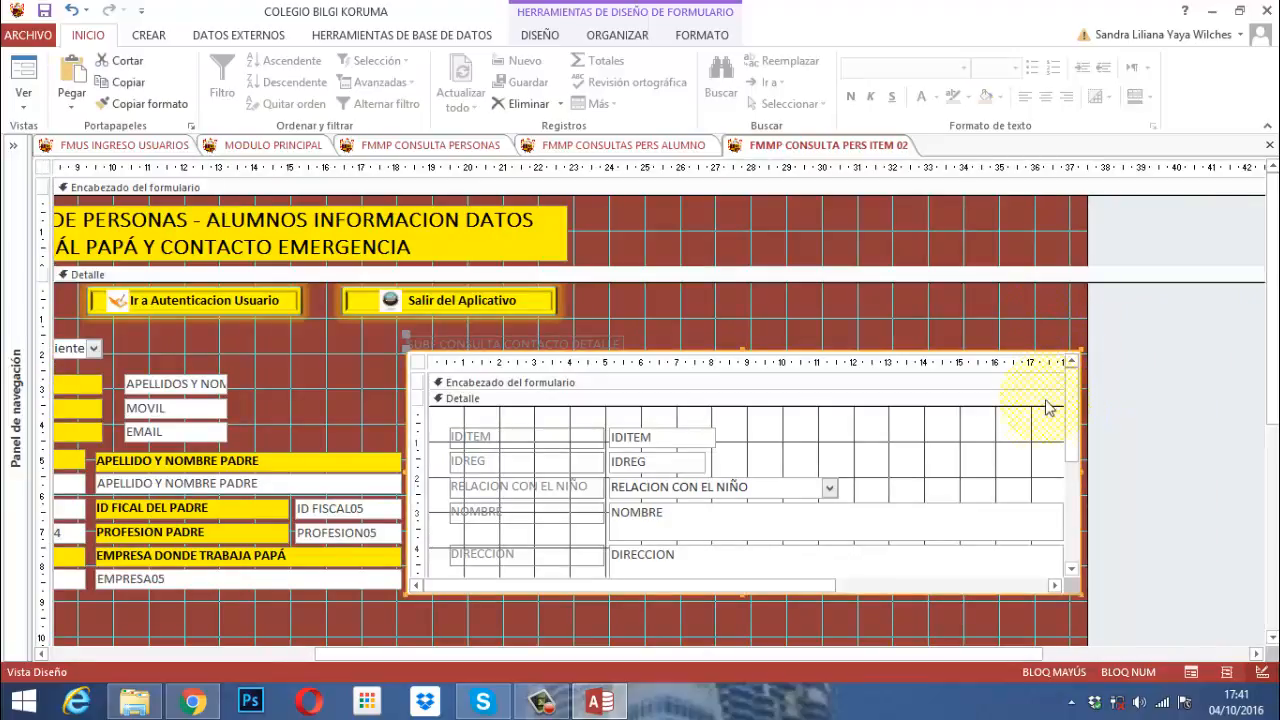
pyautogui.moveTo(1095, 485); pyautogui.dragTo(931, 487)
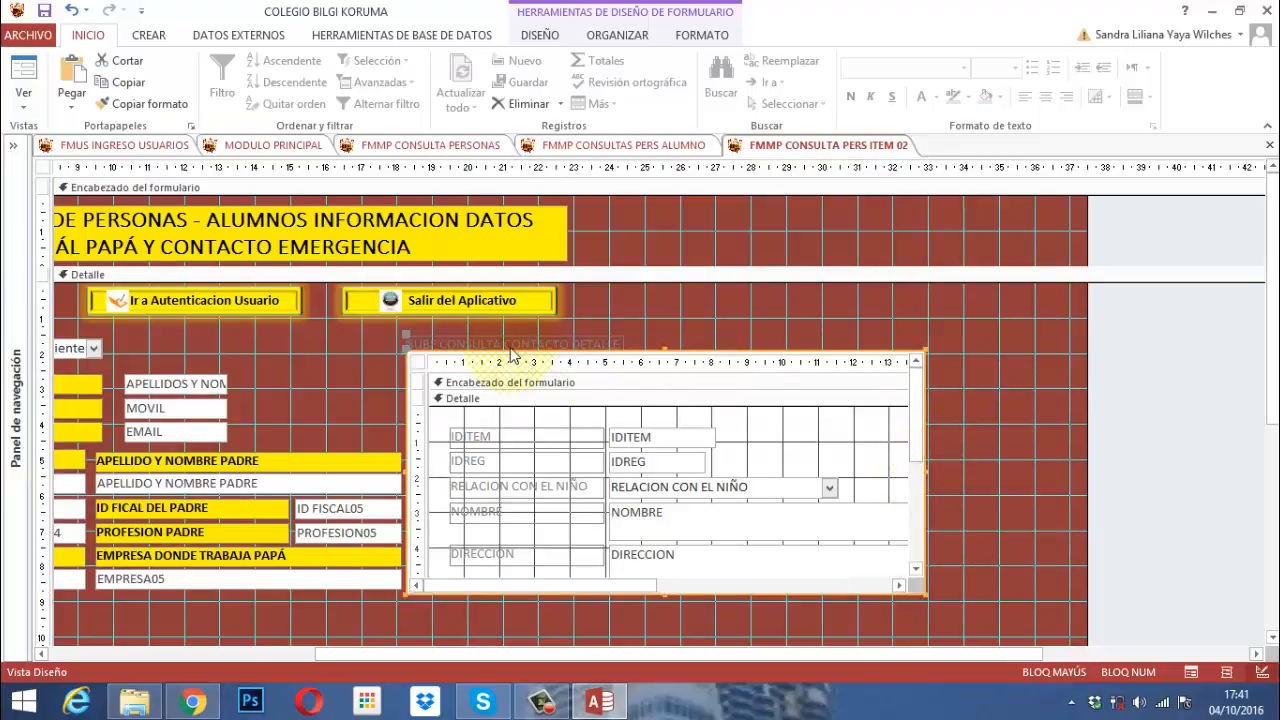
# Raise the SUBF CONSULTA CONTACTO DETALLE label slightly above the subform and give it black text on a yellow fill.
pyautogui.click(570, 346)
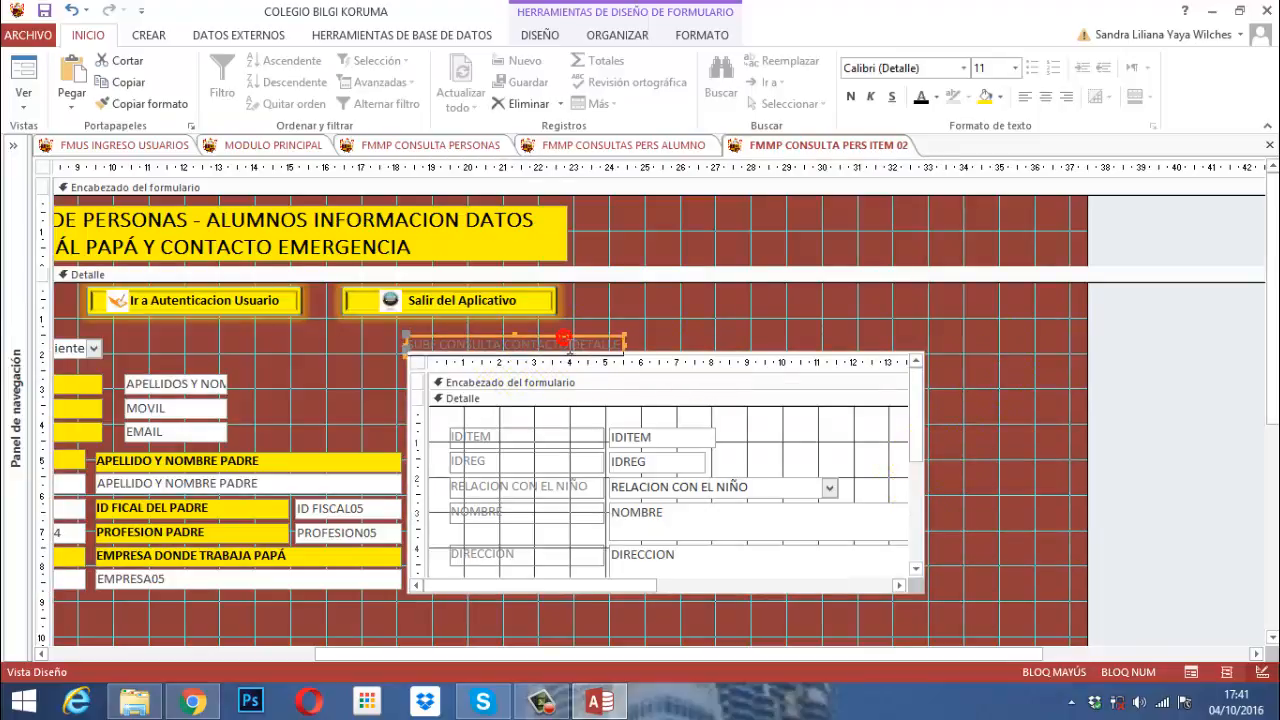
pyautogui.moveTo(406, 338); pyautogui.dragTo(410, 331)
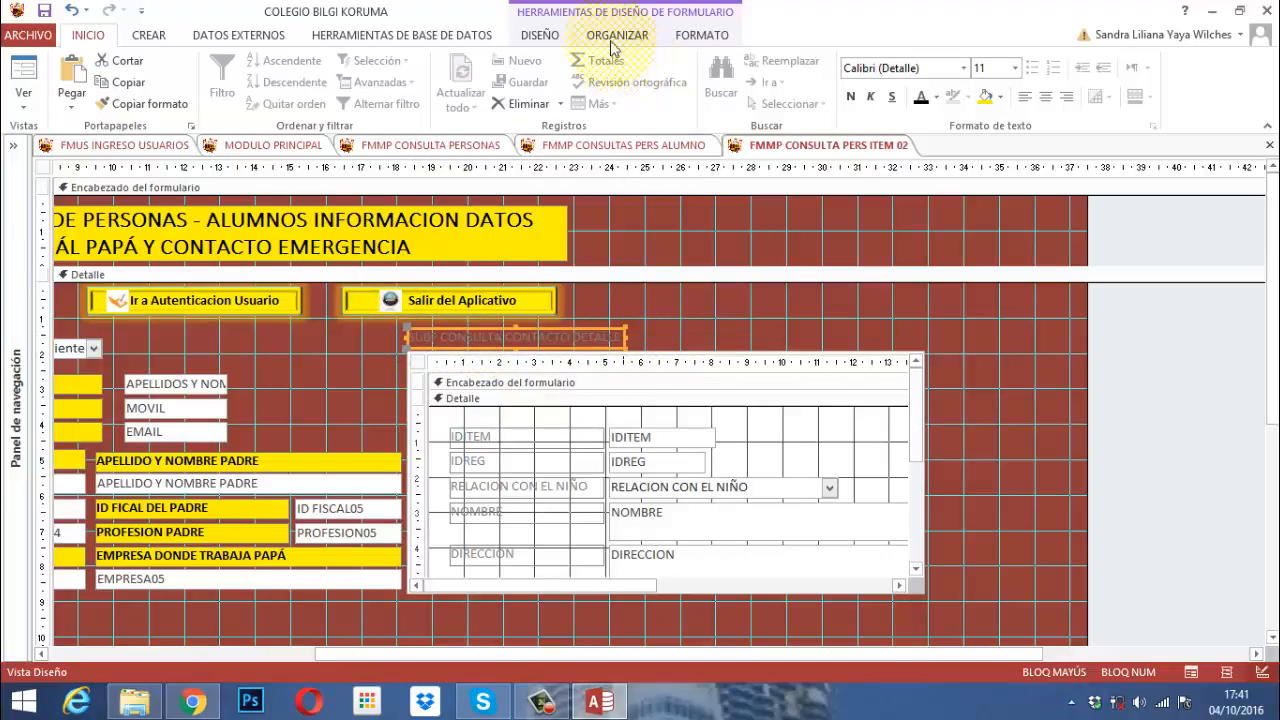
pyautogui.click(688, 36)
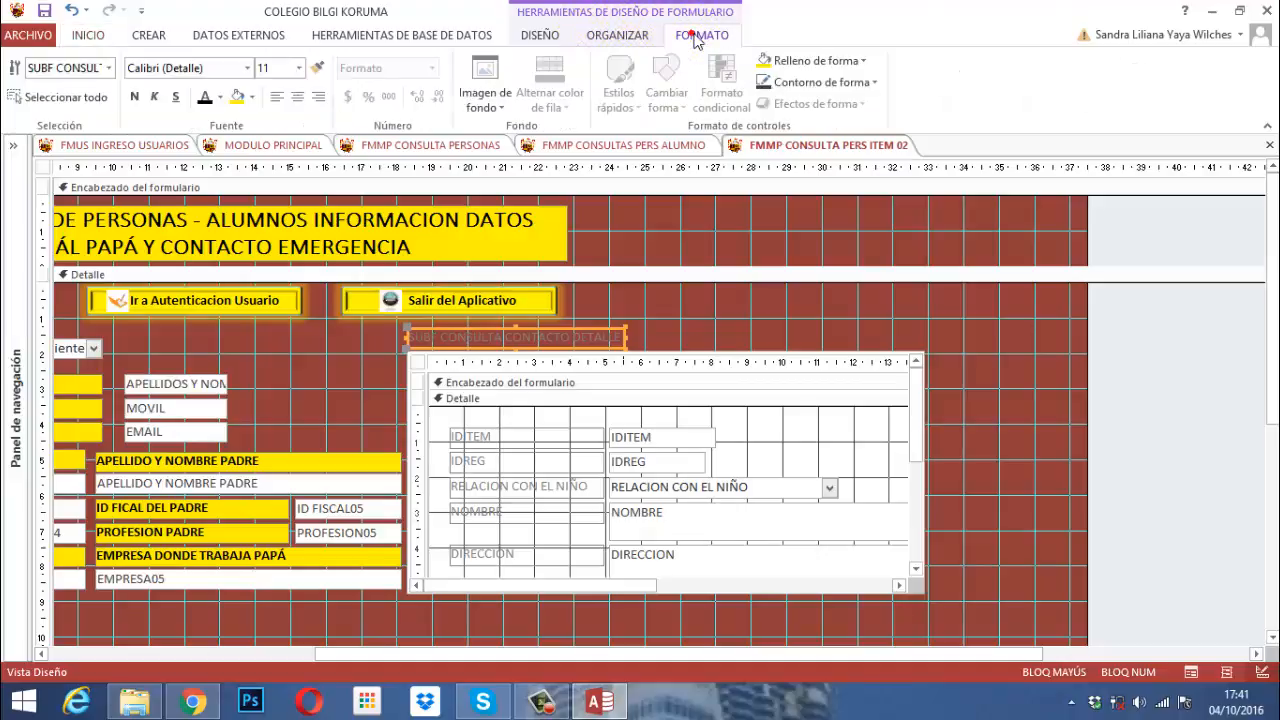
pyautogui.click(237, 96)
pyautogui.click(201, 97)
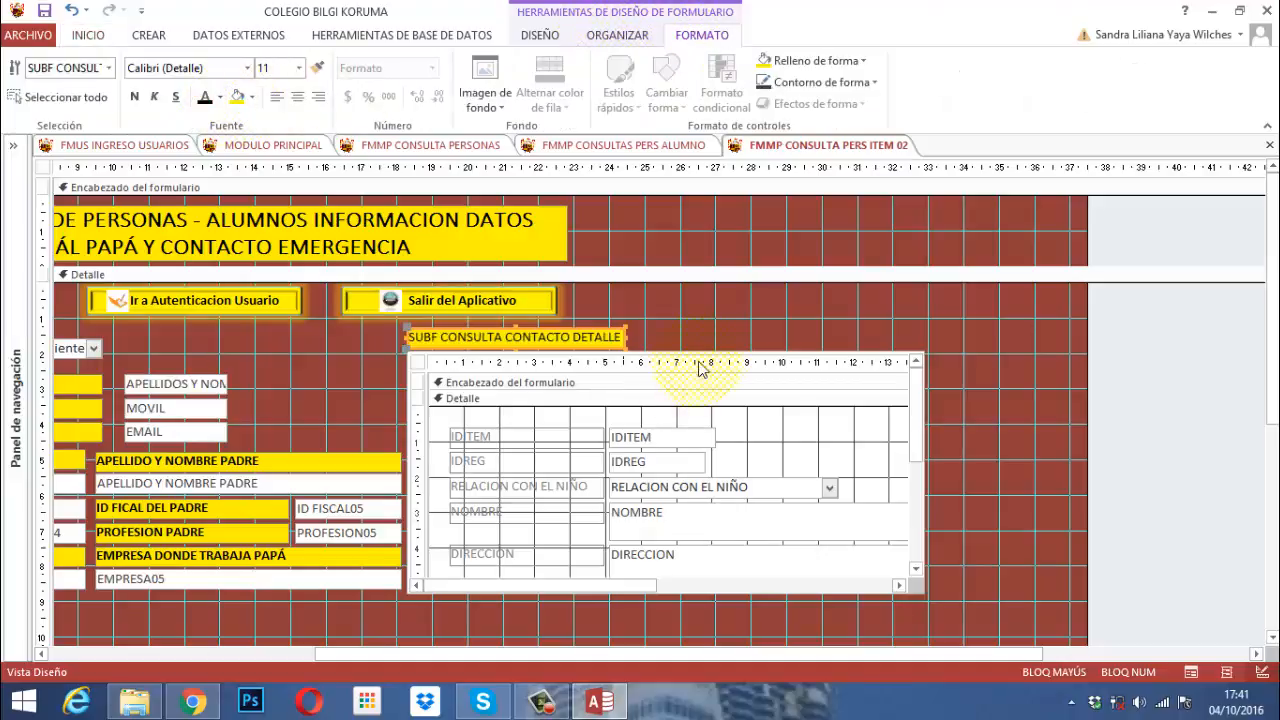
pyautogui.click(698, 325)
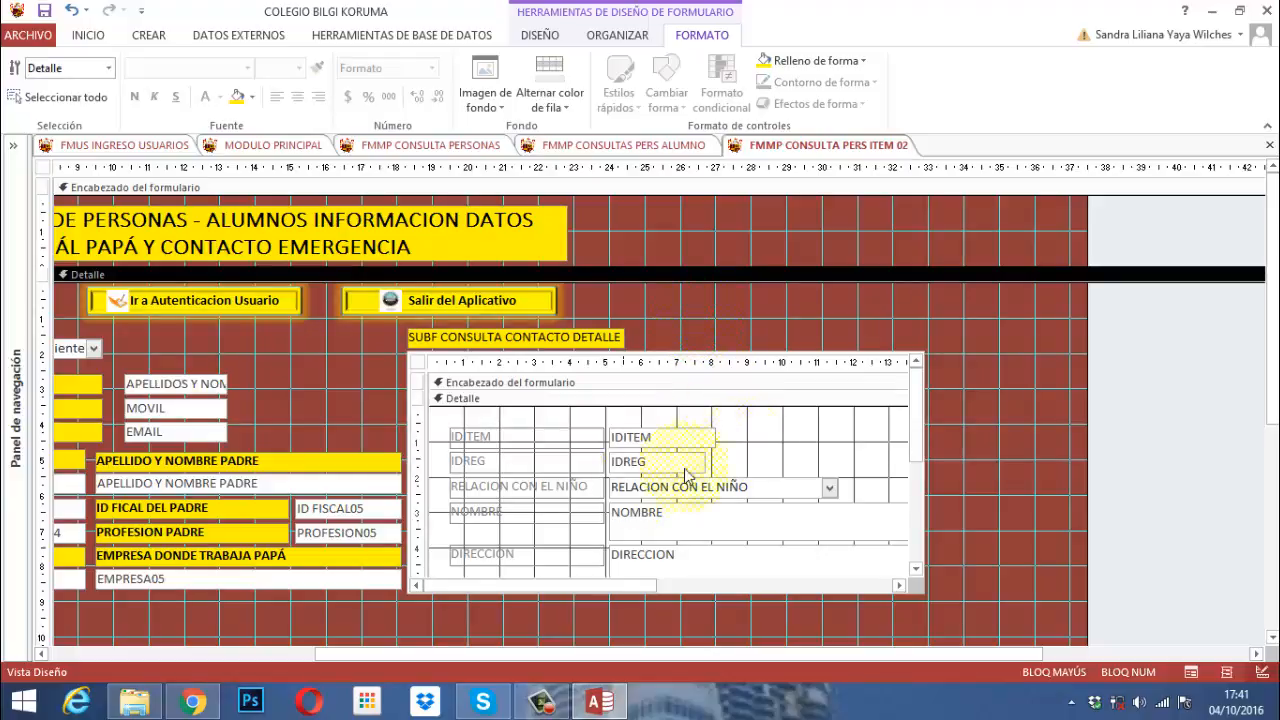
# Examine the embedded contact subform's layout and fields from IDITEM through MOVIL down to its form footer.
pyautogui.click(445, 428)
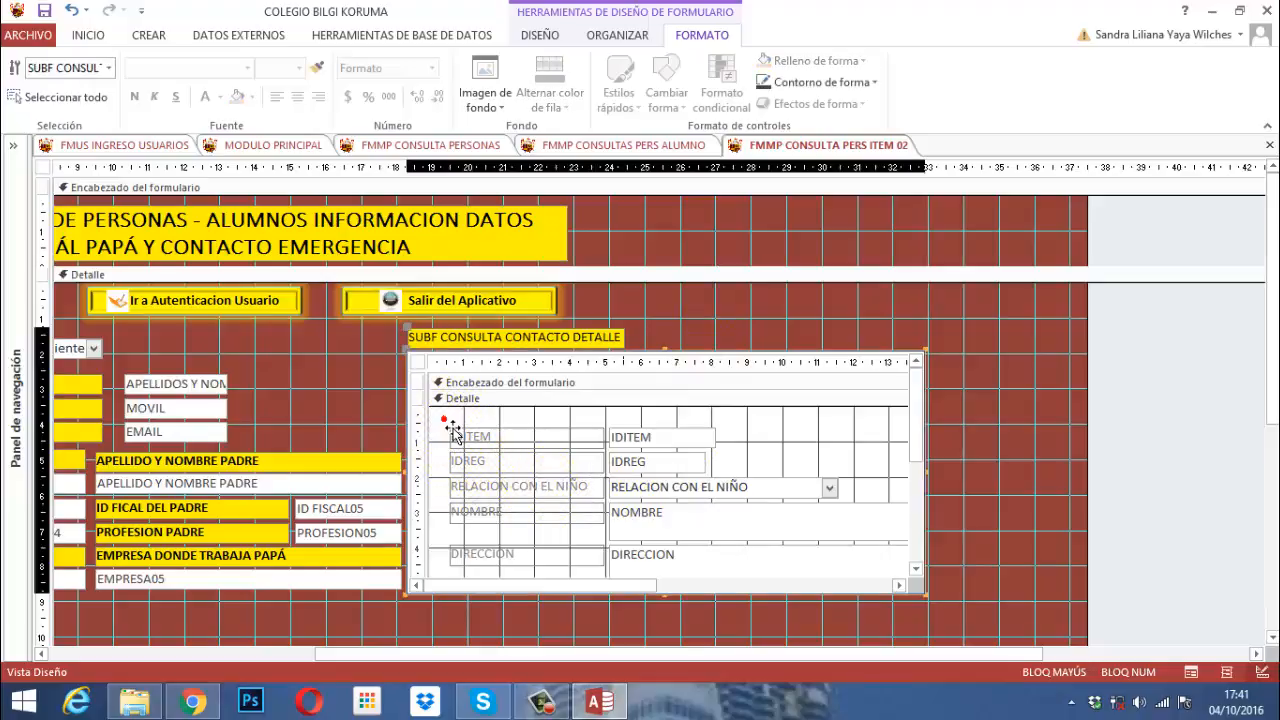
pyautogui.click(475, 439)
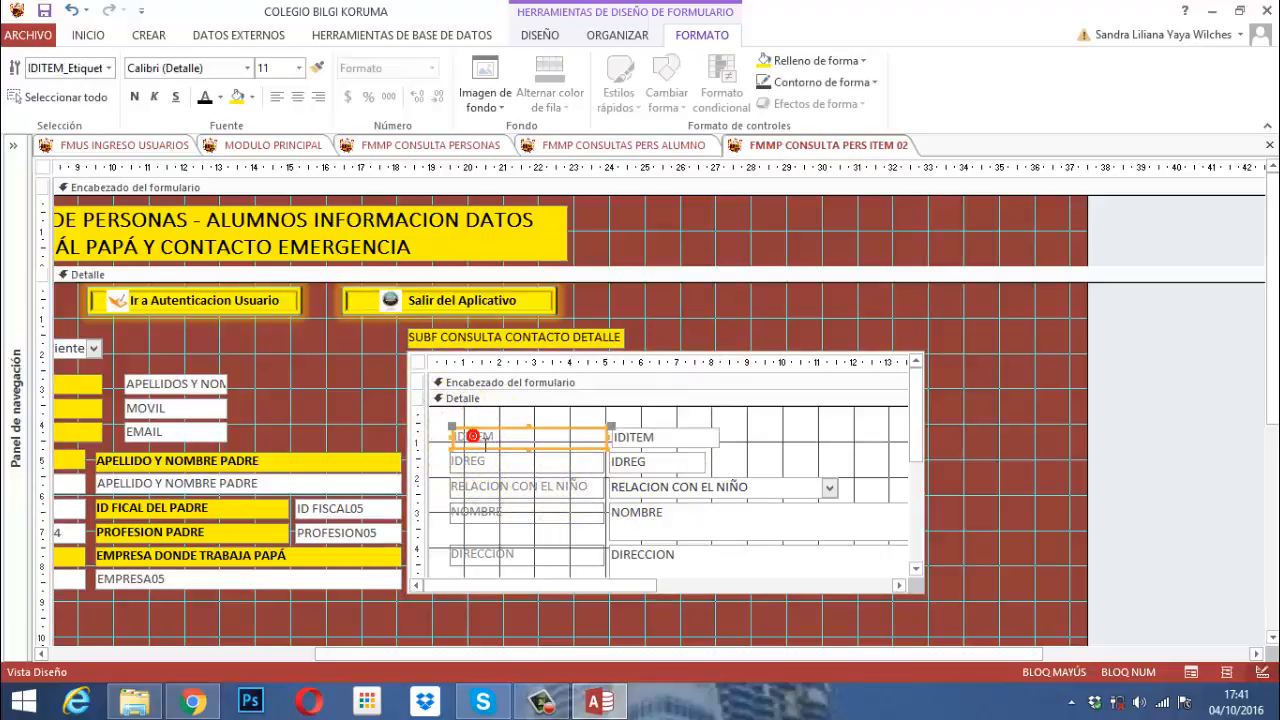
pyautogui.click(732, 444)
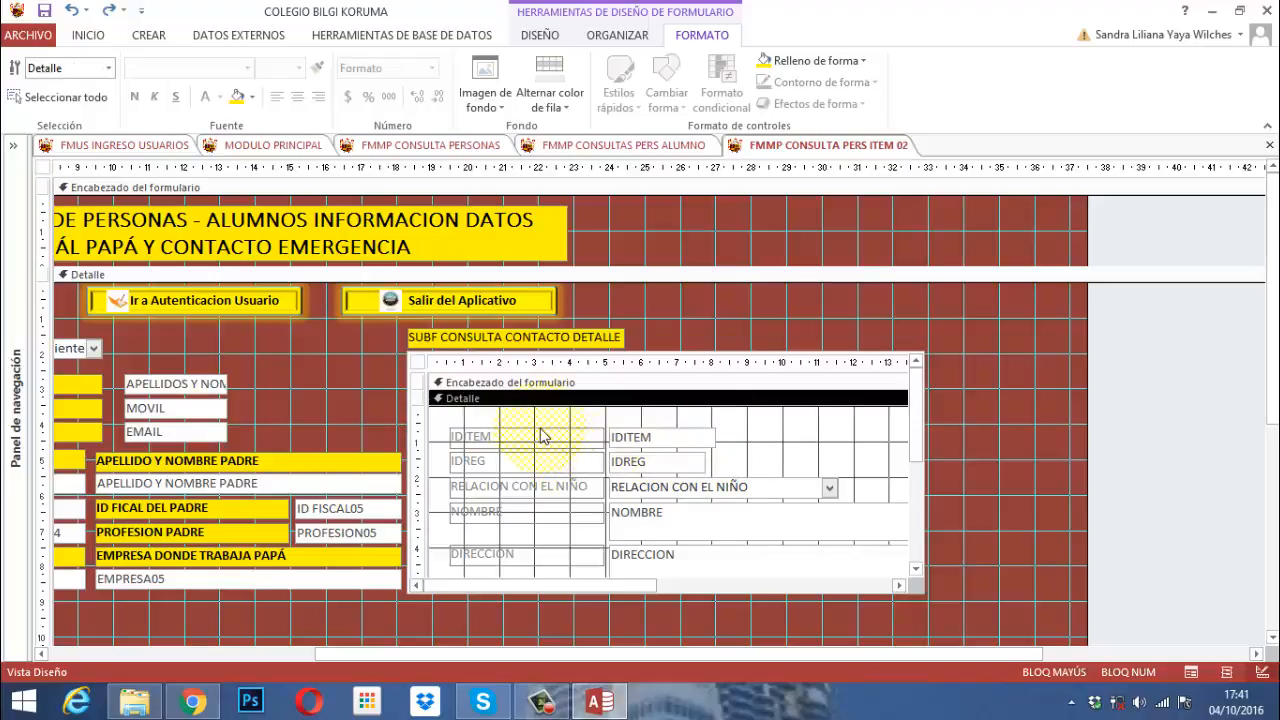
pyautogui.click(736, 444)
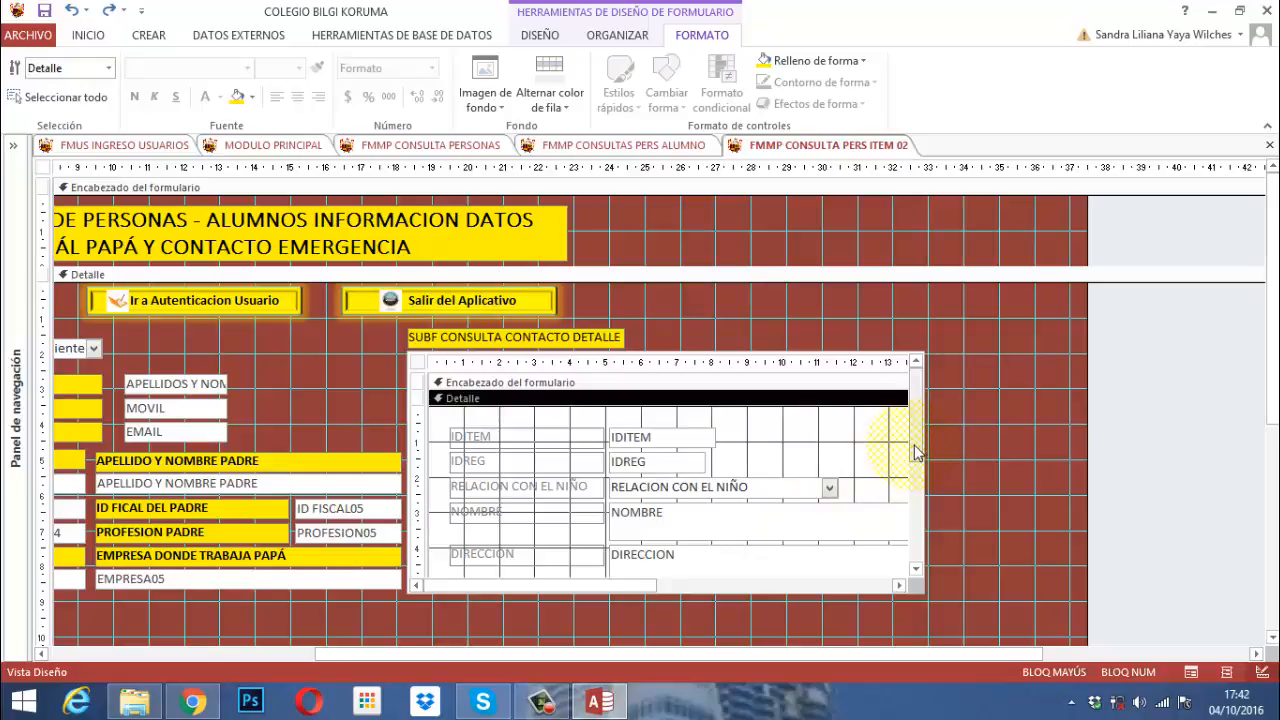
pyautogui.moveTo(916, 446); pyautogui.dragTo(921, 479)
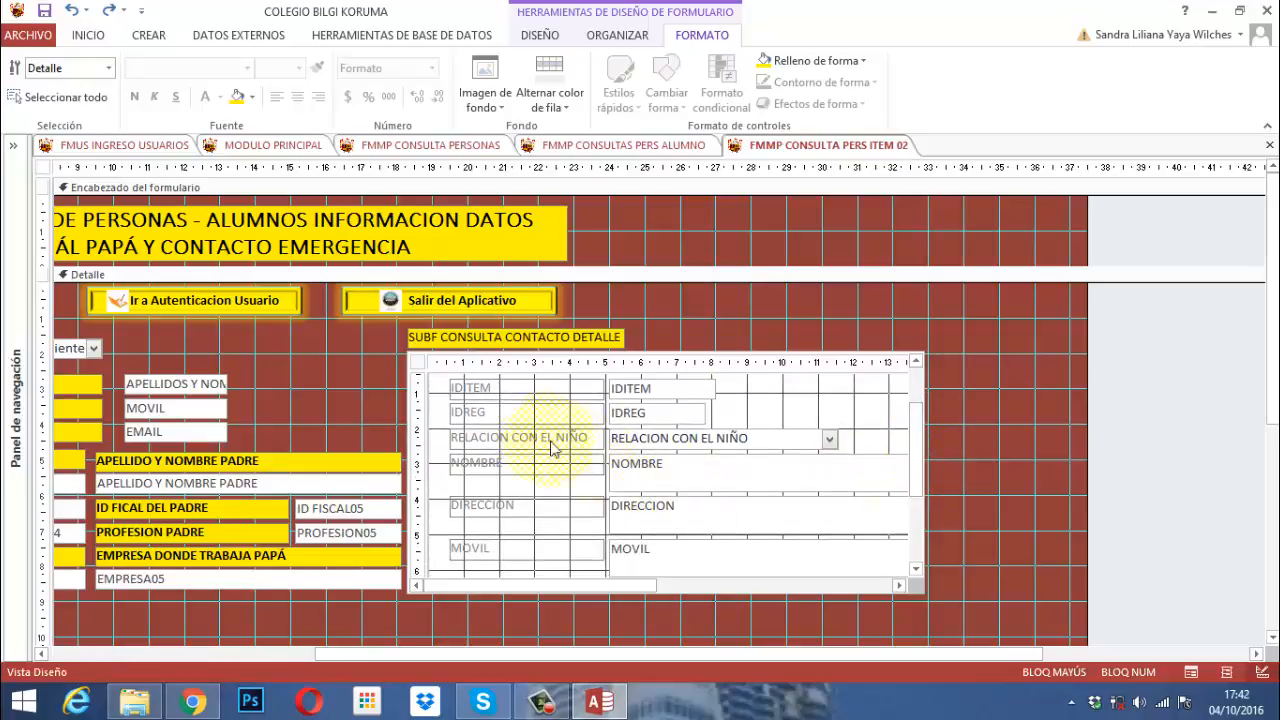
pyautogui.click(915, 570)
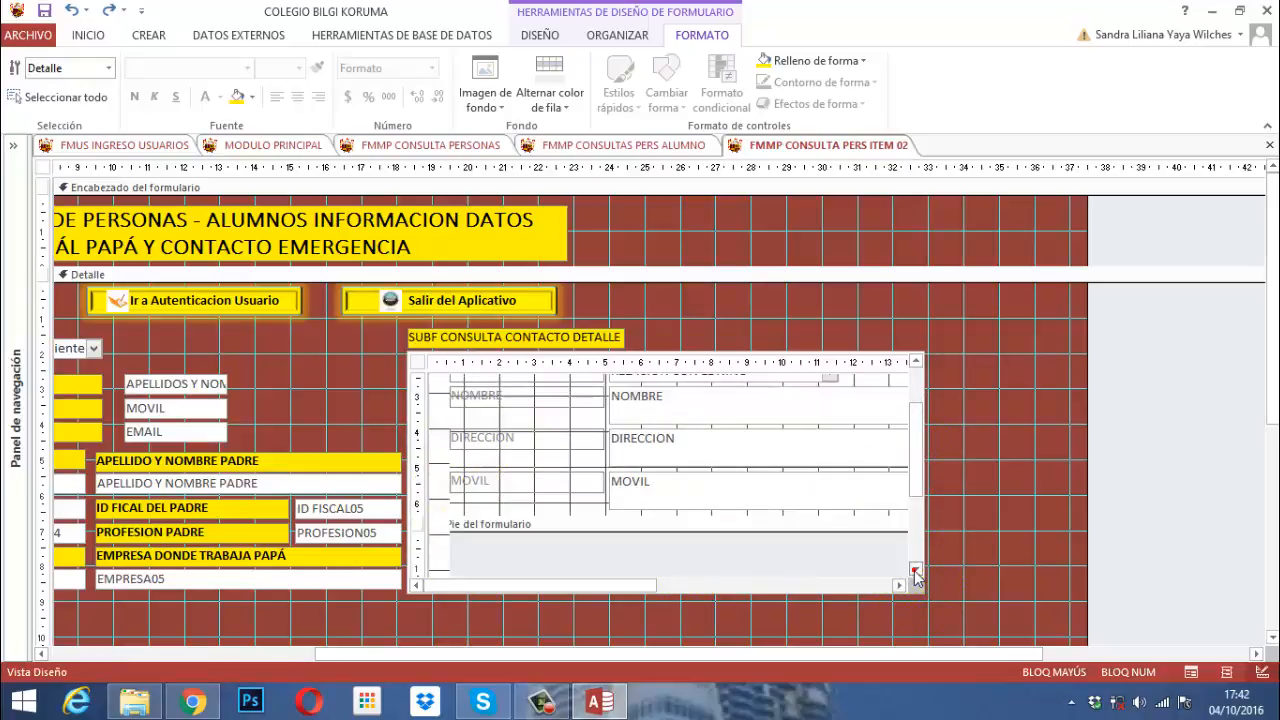
pyautogui.click(916, 361)
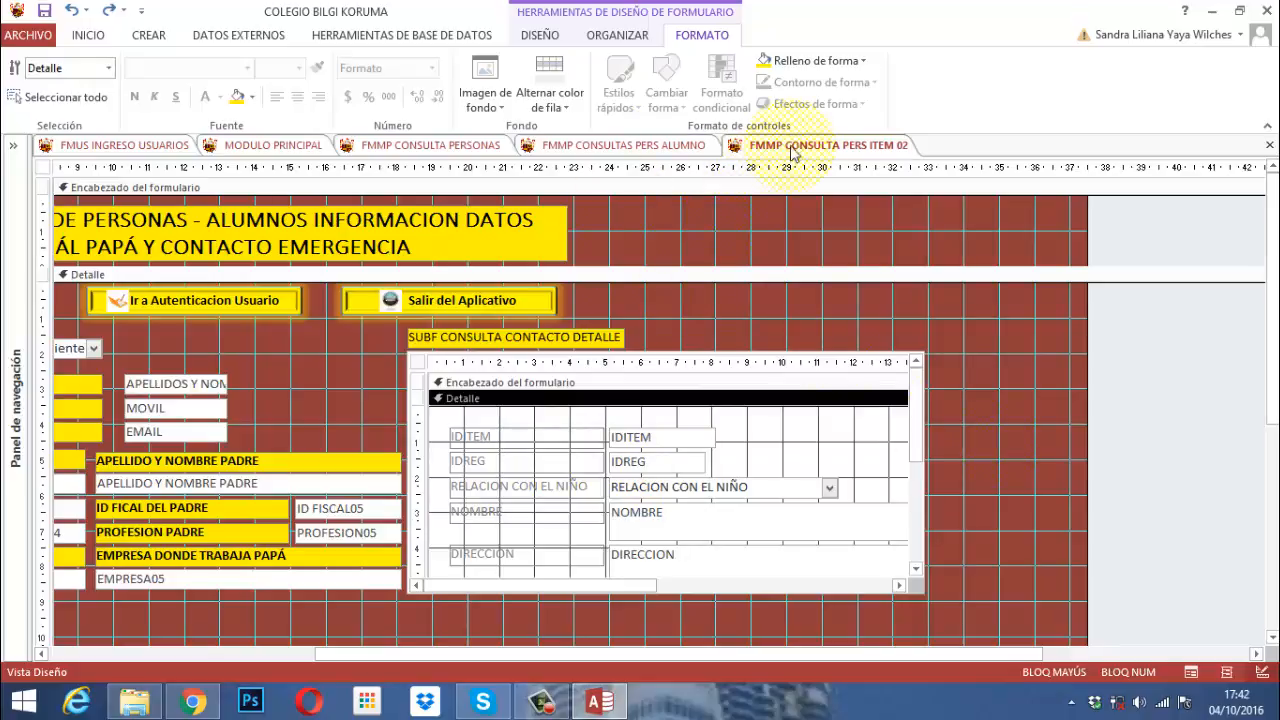
pyautogui.scroll(-3, 925, 445)
pyautogui.scroll(5, 982, 463)
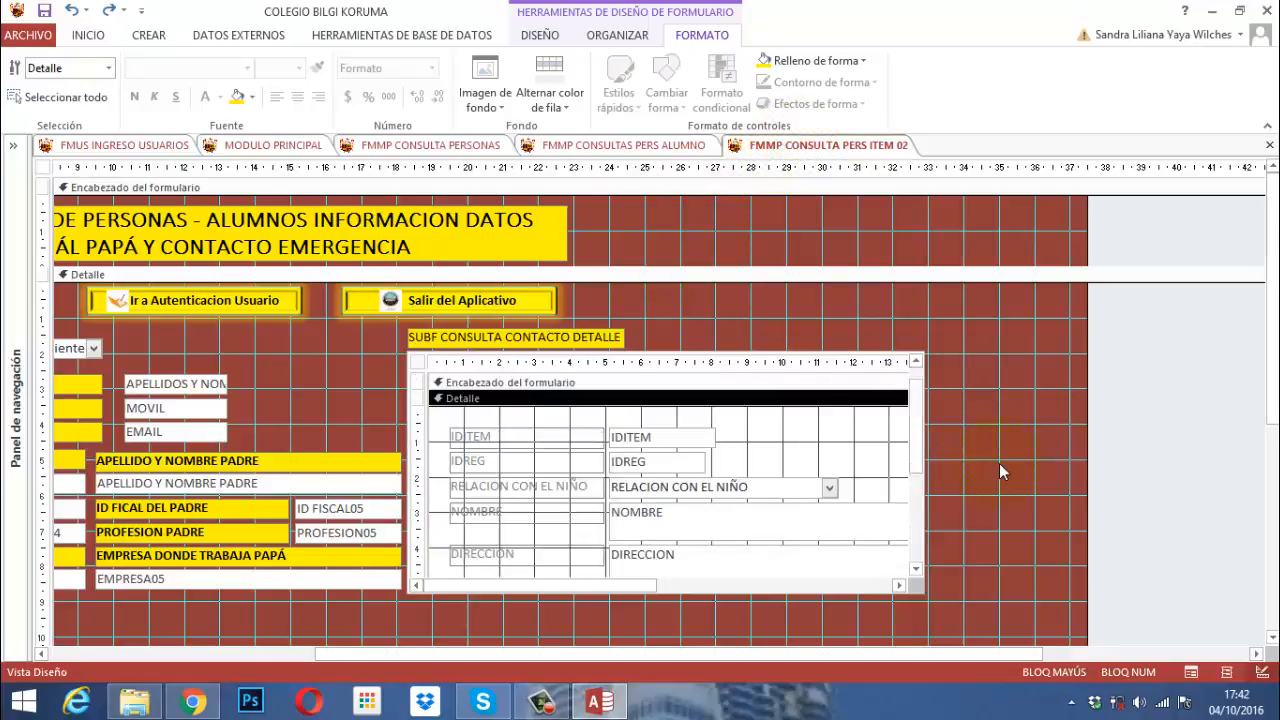
# Shorten the main form's Detalle section to about 9 cm so that it ends just below the contact subform.
pyautogui.click(1170, 420)
pyautogui.scroll(-3, 1170, 420)
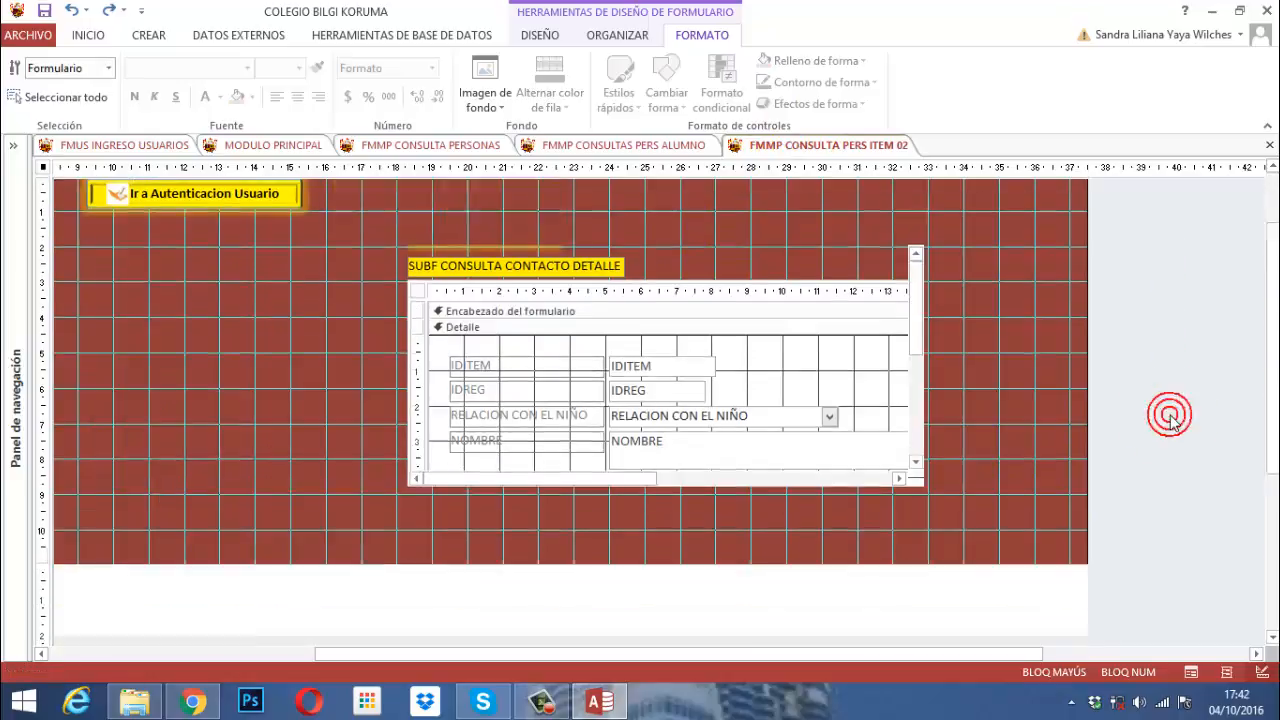
pyautogui.moveTo(870, 530); pyautogui.dragTo(805, 392)
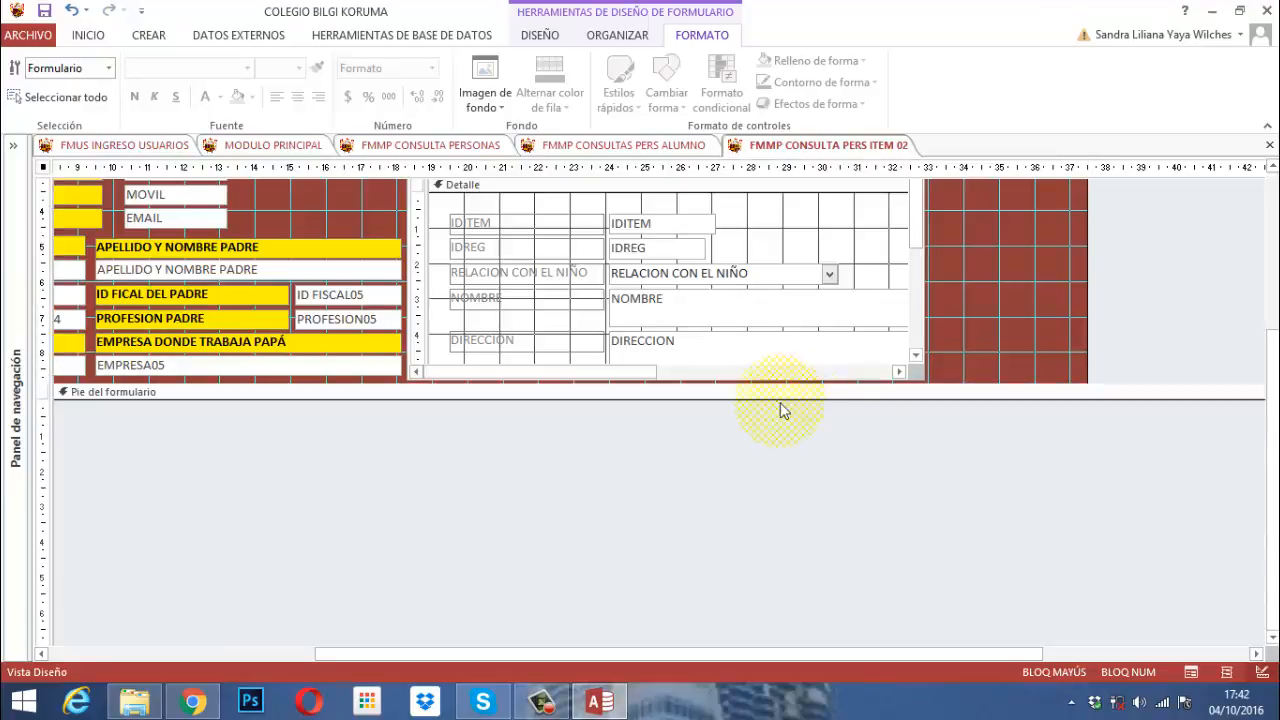
pyautogui.scroll(3, 997, 363)
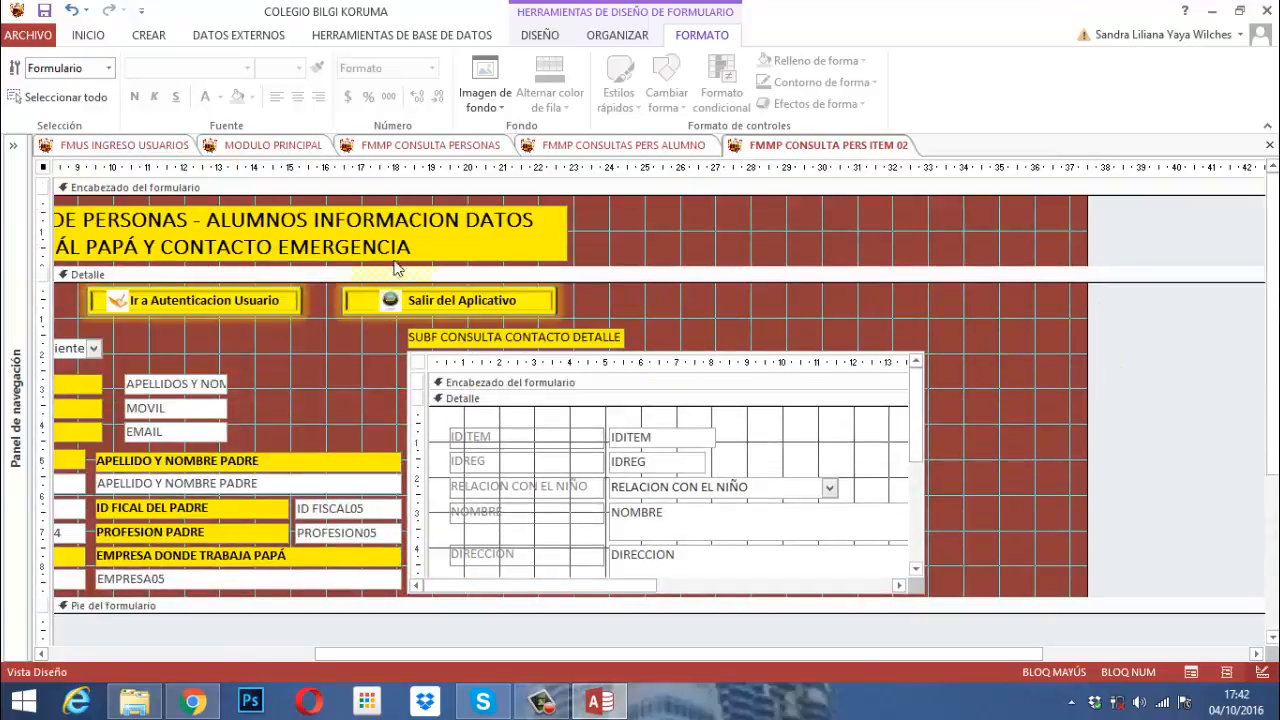
pyautogui.click(1146, 300)
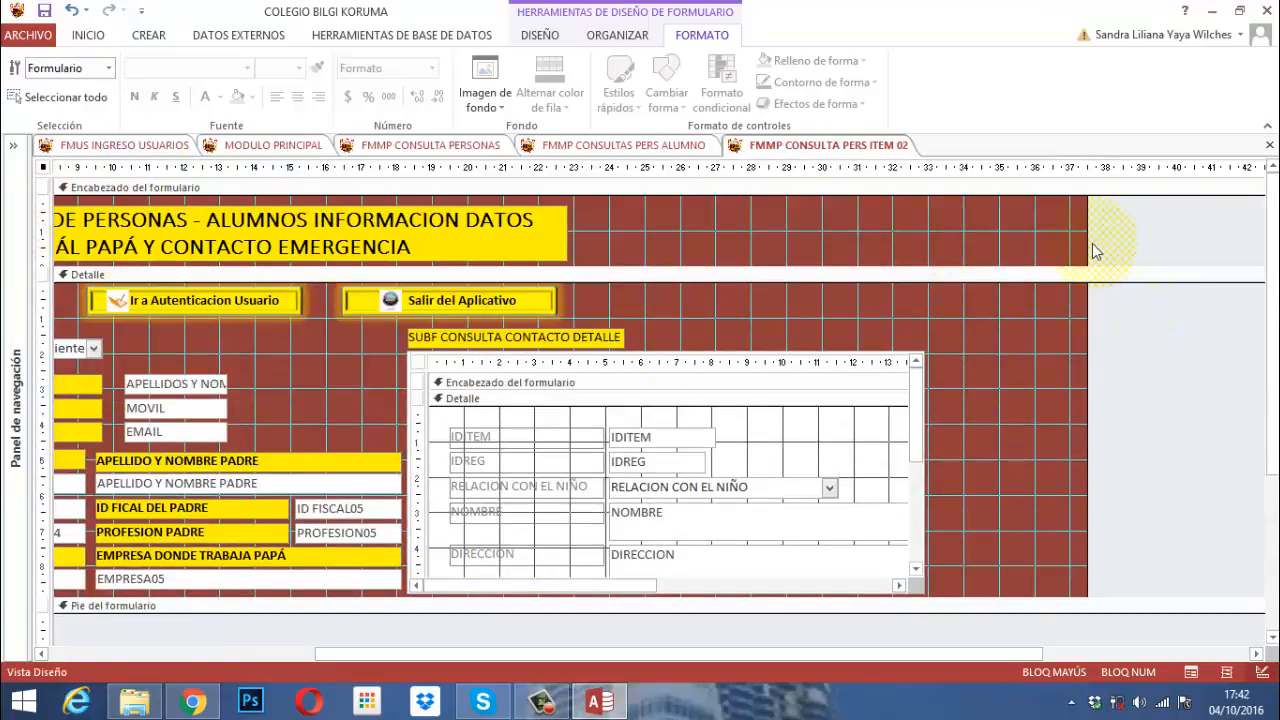